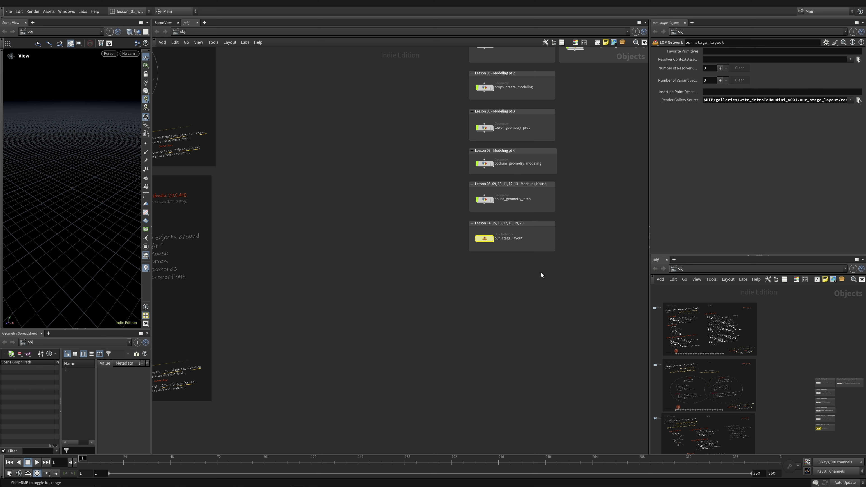
Step: Open the our_stage_layout network and display the END_of_layout_Graph null's result
double_click(484, 239)
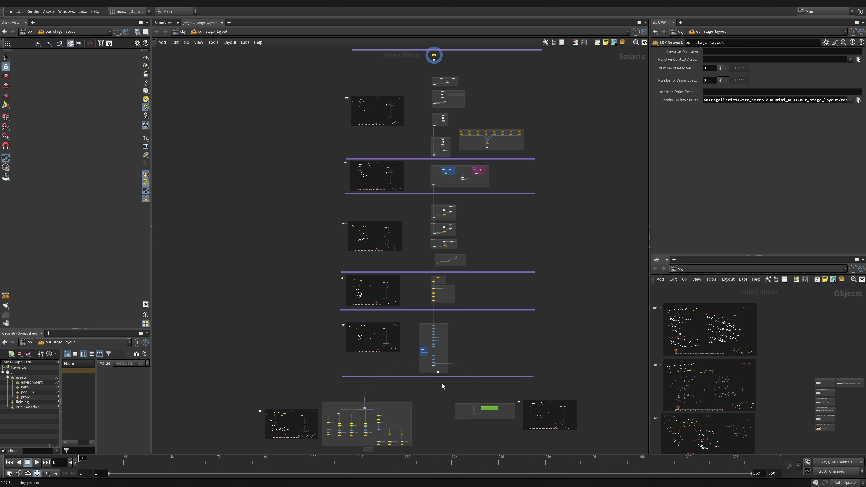
scroll(403, 391, up, 10)
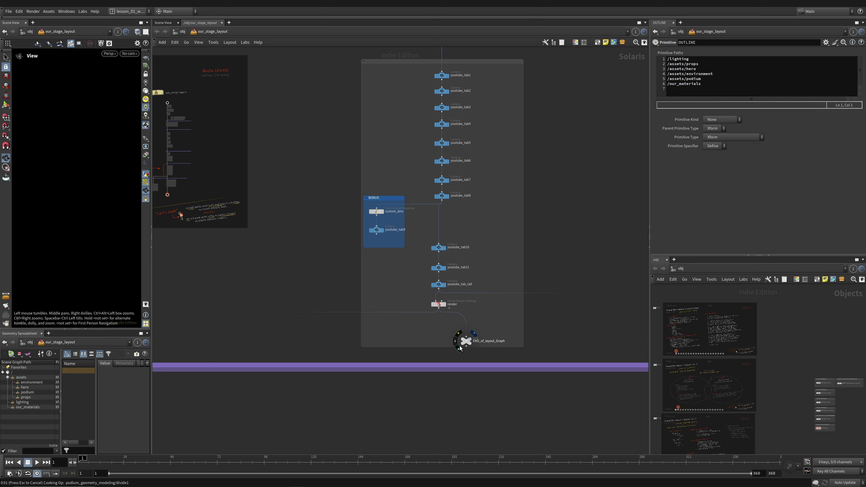
click(459, 347)
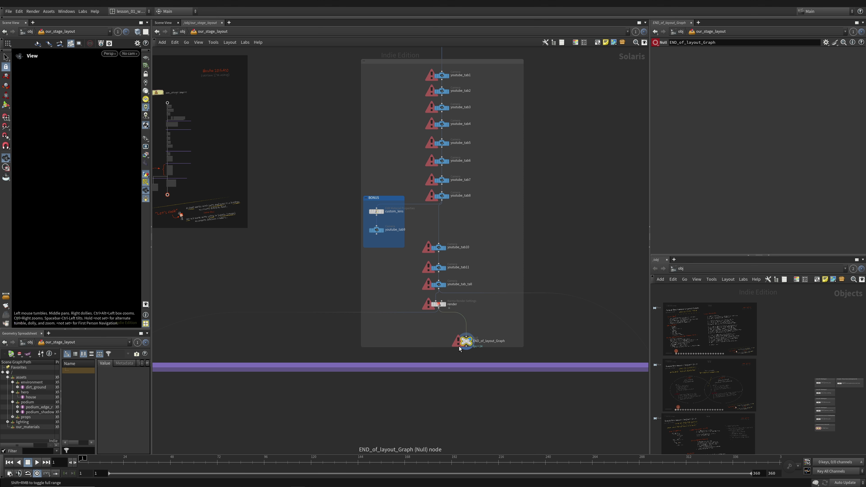
Step: Examine the overall structure of the stage layout graph, from its first nodes down to the render branches
scroll(398, 131, down, 3)
scroll(398, 131, down, 10)
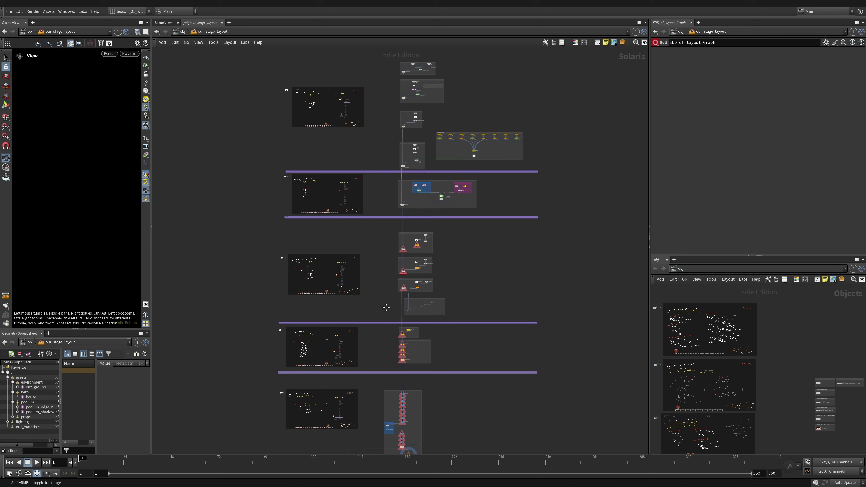
middle_drag(396, 294, 405, 222)
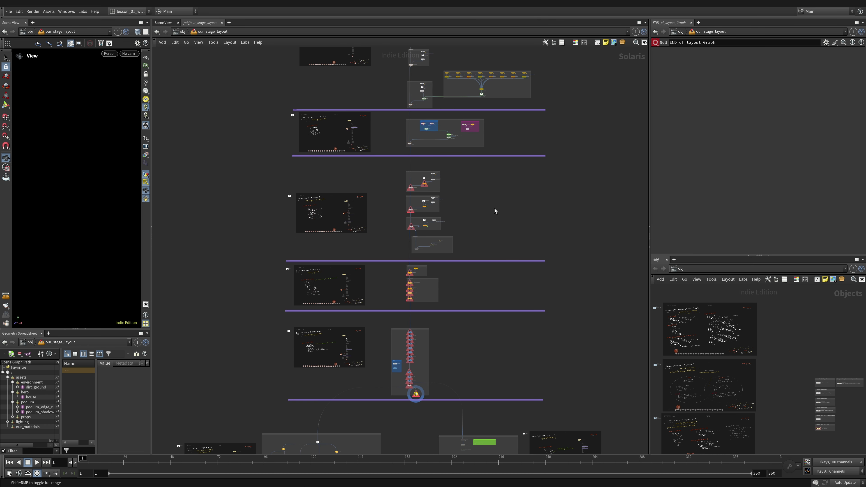
middle_drag(494, 209, 478, 268)
scroll(491, 209, down, 2)
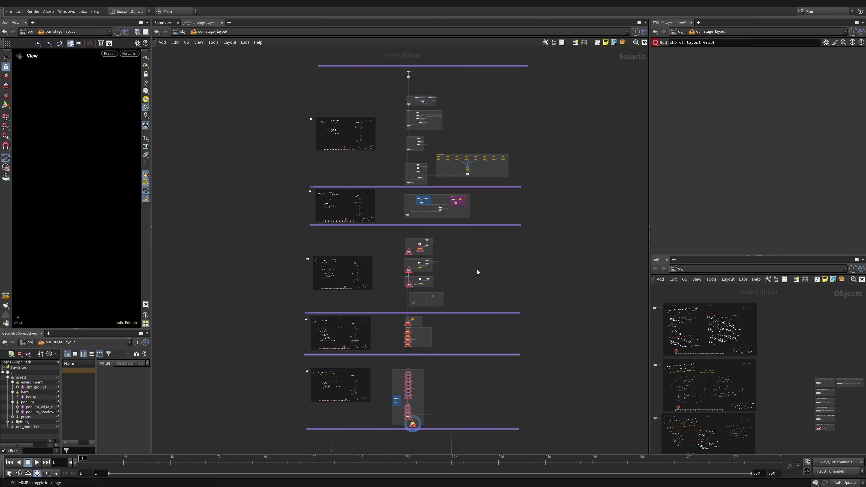
middle_drag(462, 268, 468, 243)
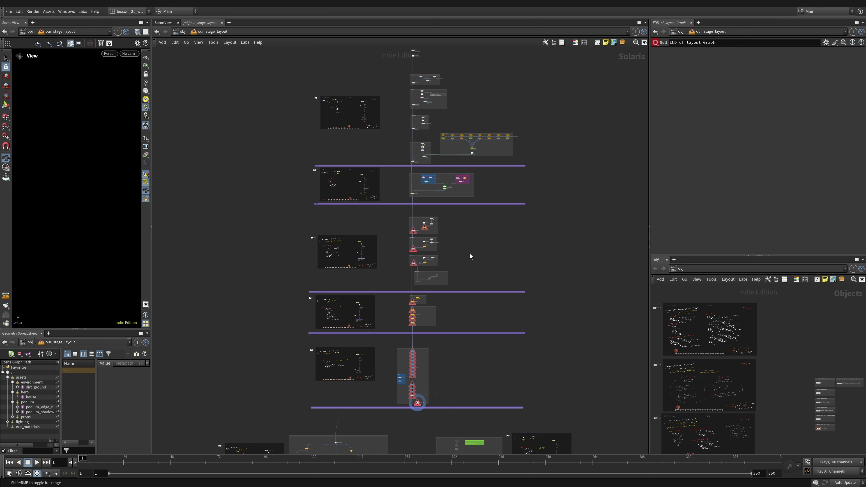
scroll(470, 254, down, 3)
middle_drag(470, 254, 467, 205)
middle_drag(246, 157, 242, 228)
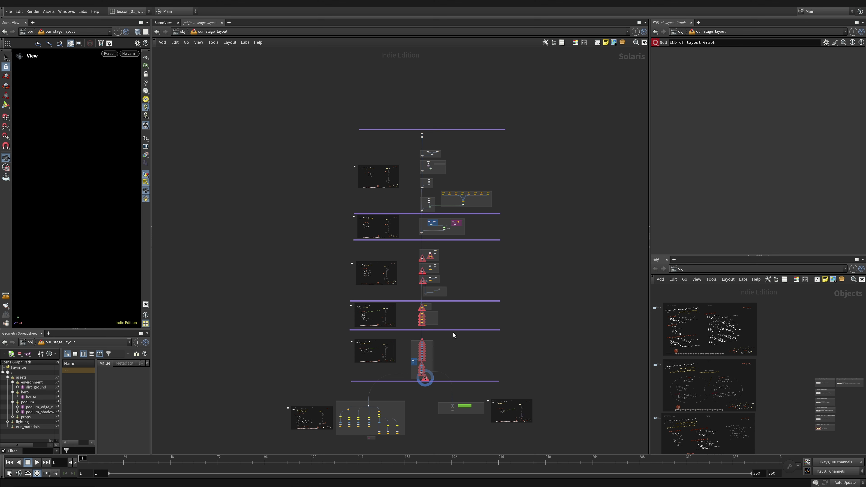
middle_drag(322, 268, 319, 257)
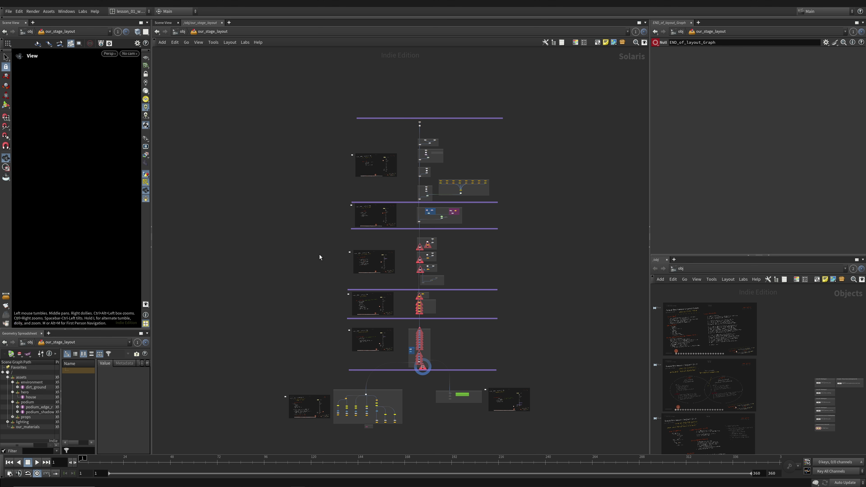
Step: Return to the obj level, bring up the Lesson 03 notes and widen the network editor pane
key(u)
middle_drag(232, 246, 411, 267)
middle_drag(343, 269, 530, 256)
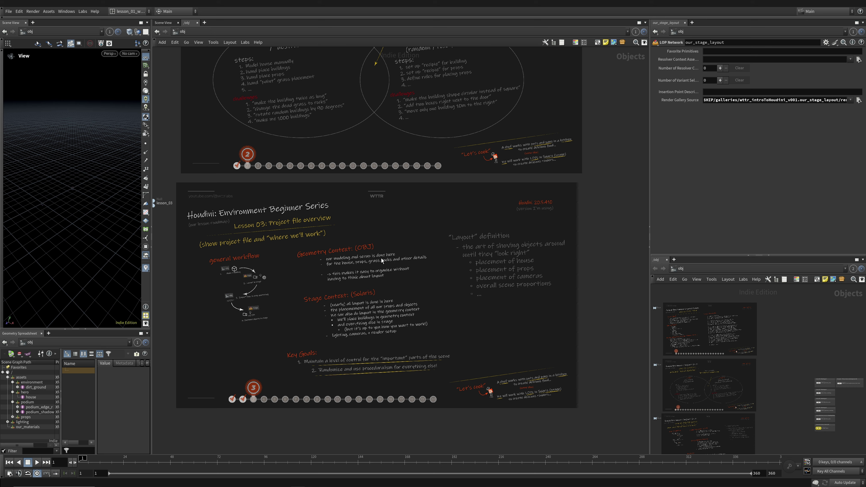
middle_drag(343, 266, 355, 262)
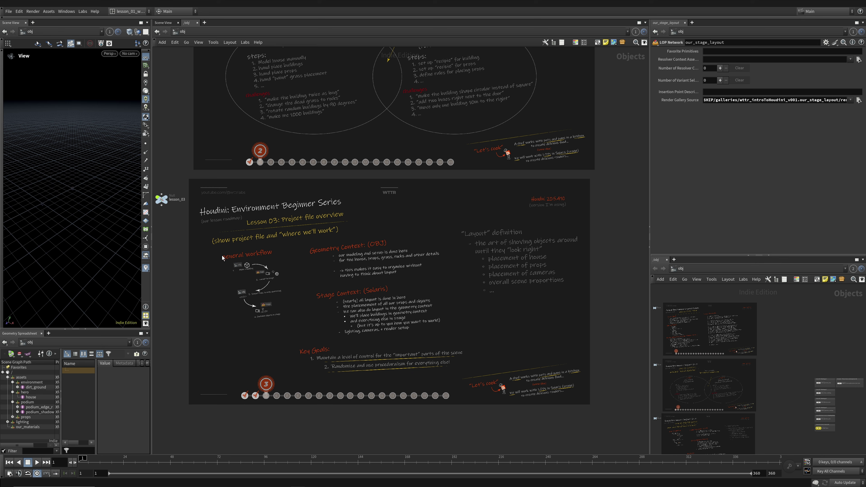
scroll(222, 258, up, 3)
middle_drag(452, 312, 428, 279)
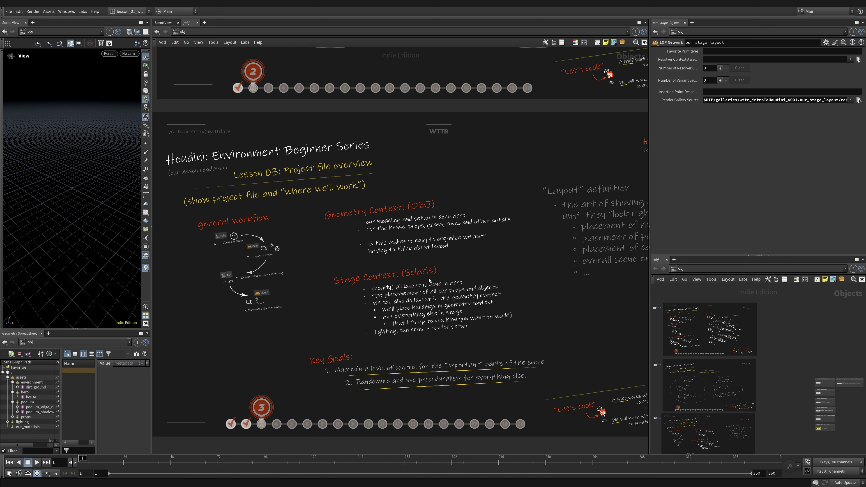
drag(656, 238, 760, 237)
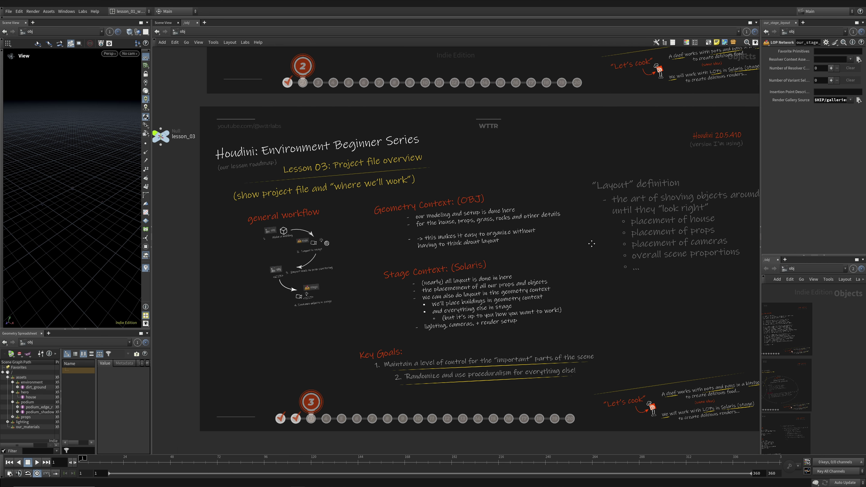
scroll(248, 188, up, 3)
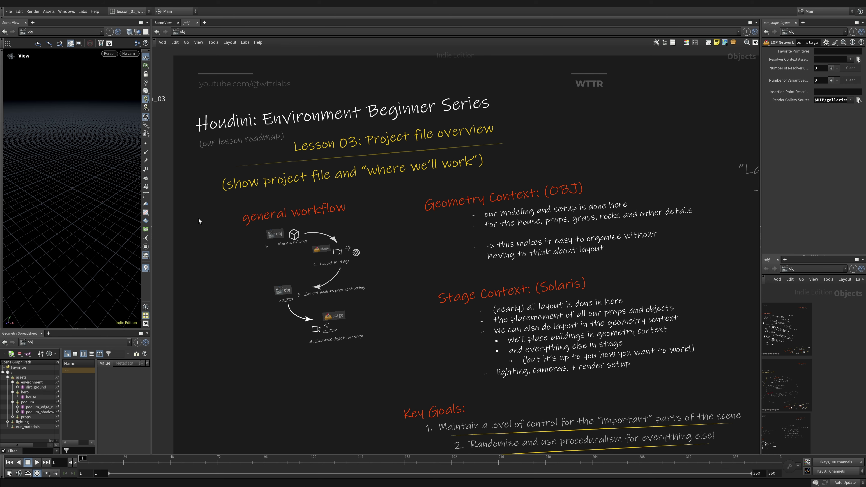
Step: Examine the per-lesson node boxes and the general workflow diagram in the Lesson 03 notes
scroll(272, 241, down, 4)
middle_drag(631, 175, 304, 333)
scroll(303, 333, down, 1)
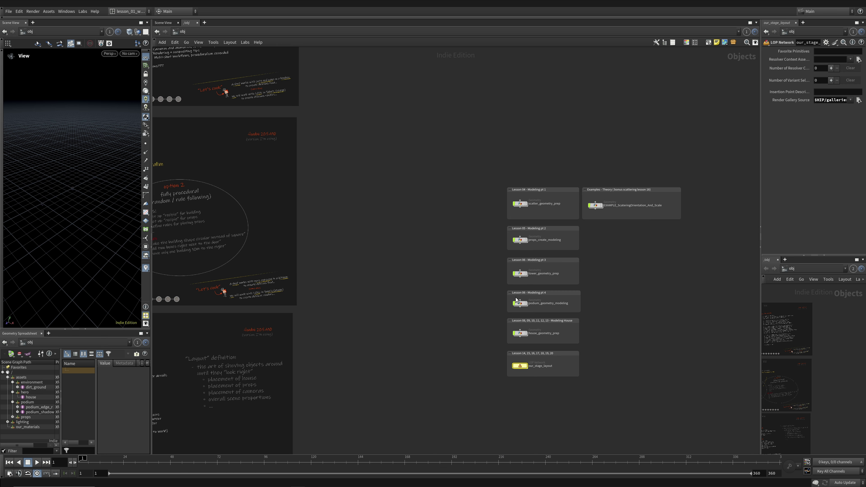
middle_drag(442, 332, 759, 280)
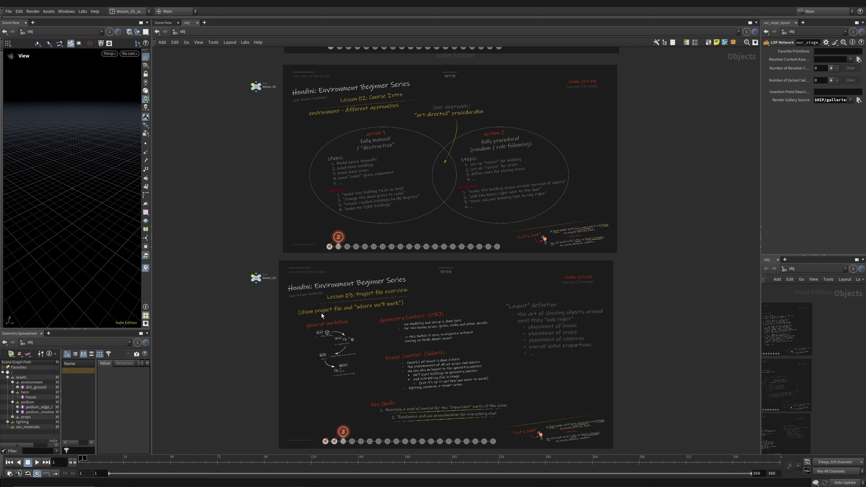
scroll(322, 313, up, 3)
middle_drag(546, 250, 516, 184)
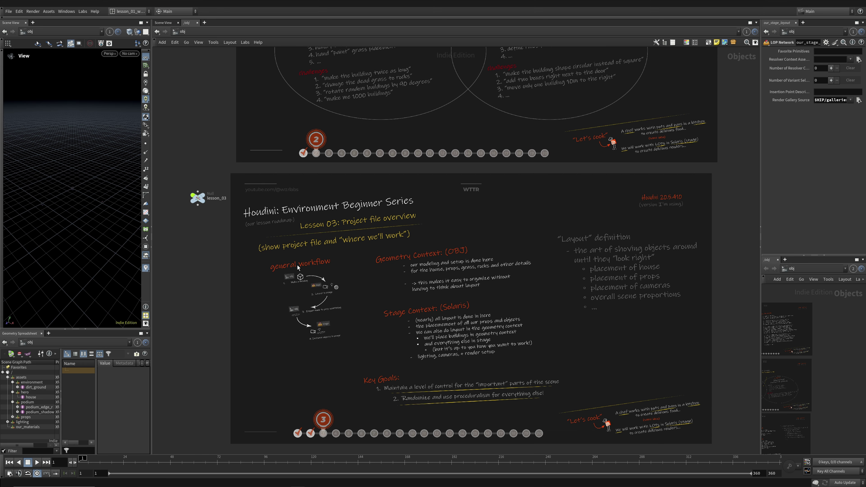
scroll(322, 296, up, 4)
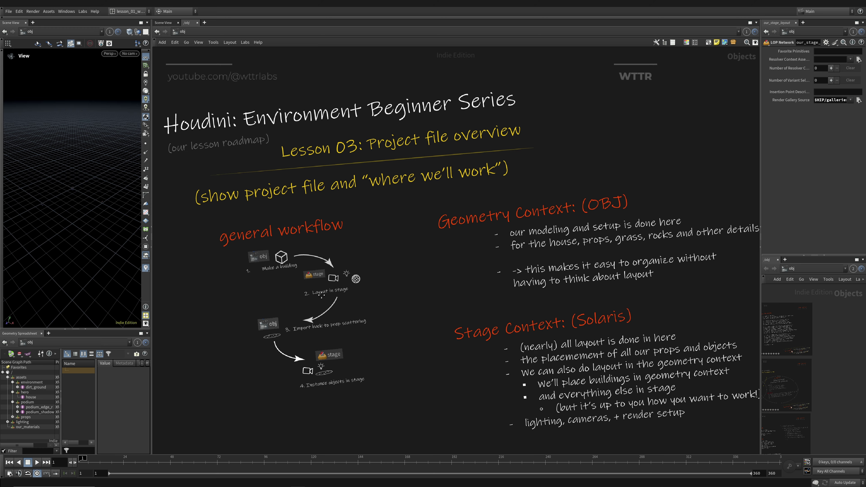
middle_drag(322, 295, 352, 249)
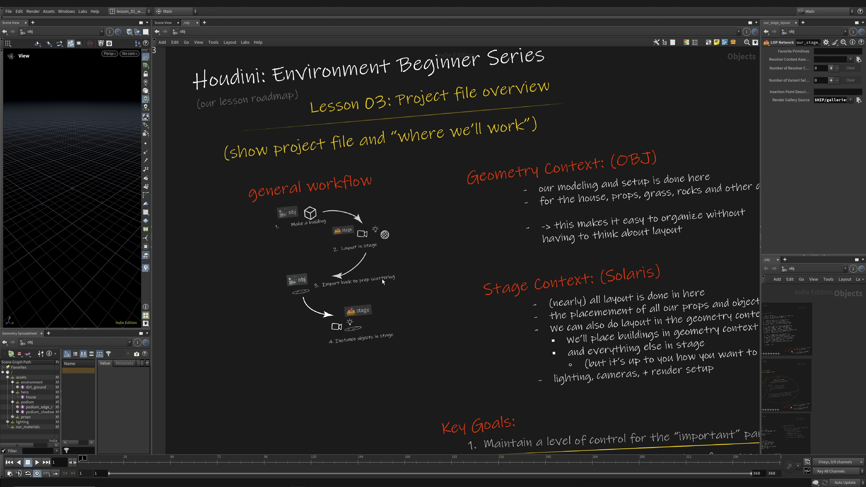
scroll(354, 271, down, 2)
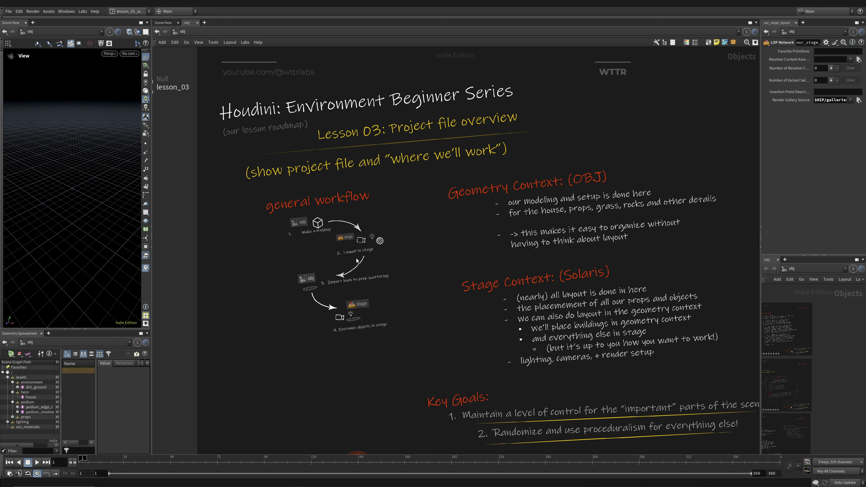
scroll(301, 291, down, 2)
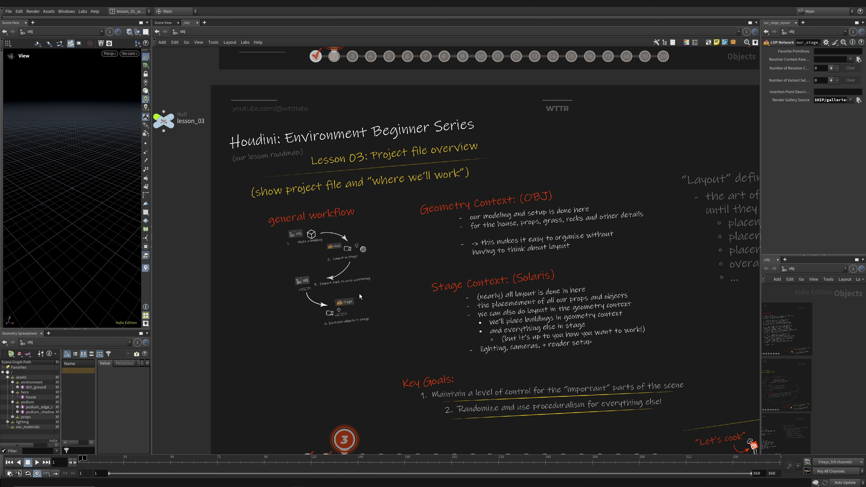
scroll(332, 288, up, 3)
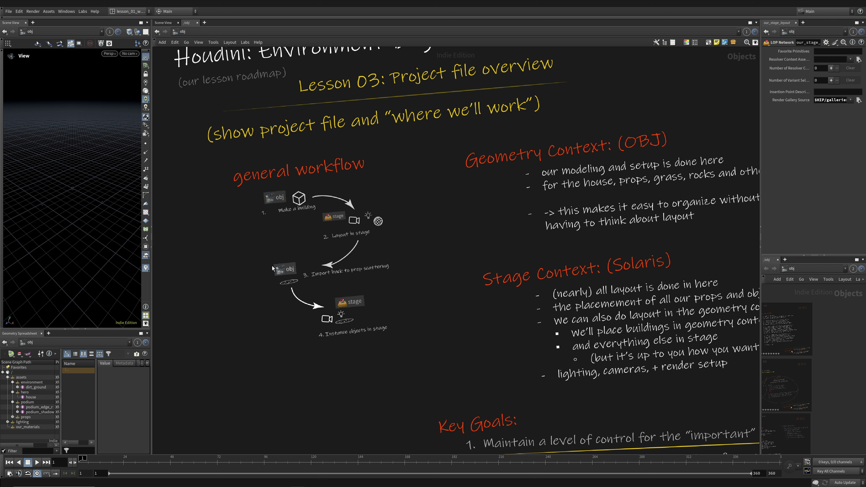
Step: Open the our_stage_layout network from the Lesson 14–20 box
scroll(272, 266, down, 3)
middle_drag(756, 164, 181, 336)
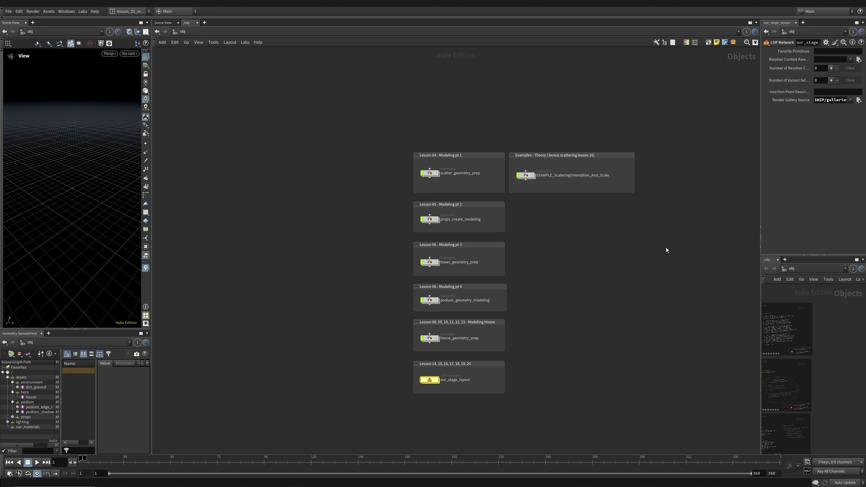
double_click(429, 380)
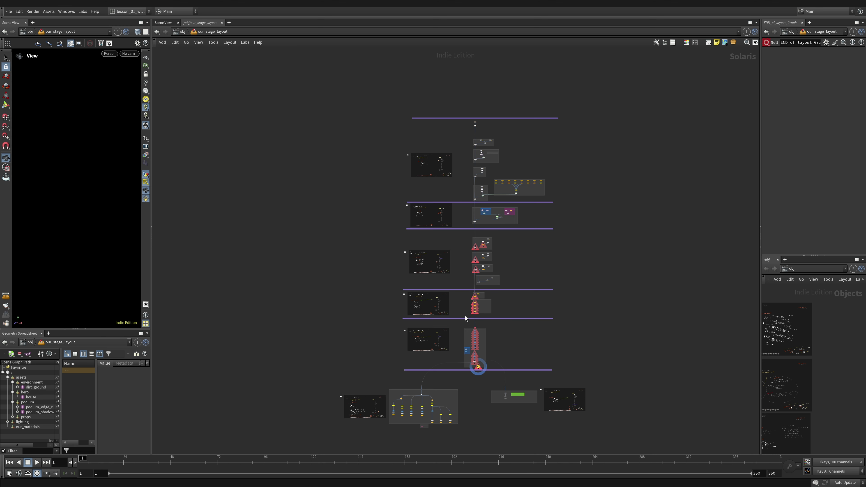
Step: Examine the stage graph's sections in order, from the first nodes through lighting, instancing, materials and cameras to the final branches
scroll(511, 133, up, 5)
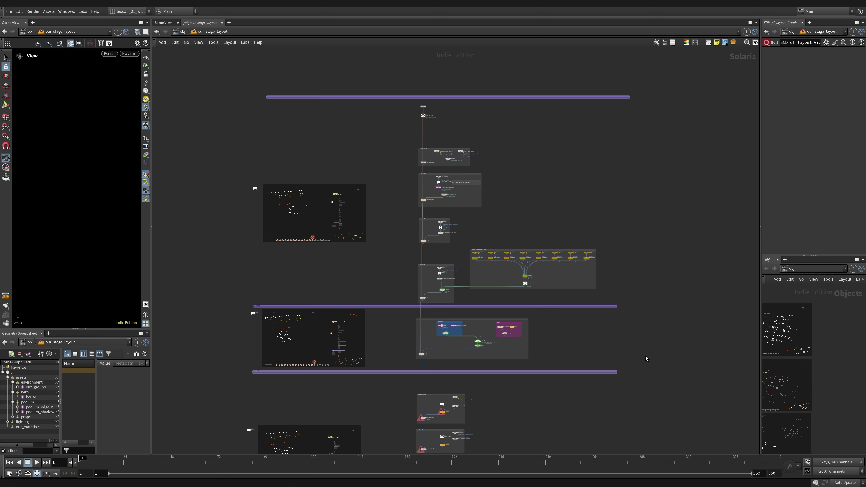
middle_drag(444, 287, 446, 170)
scroll(446, 166, up, 4)
middle_drag(578, 381, 551, 193)
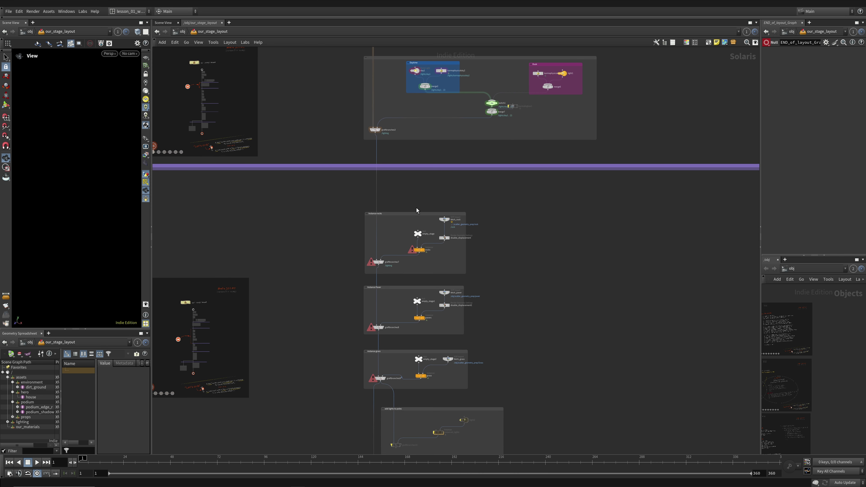
middle_drag(431, 360, 430, 299)
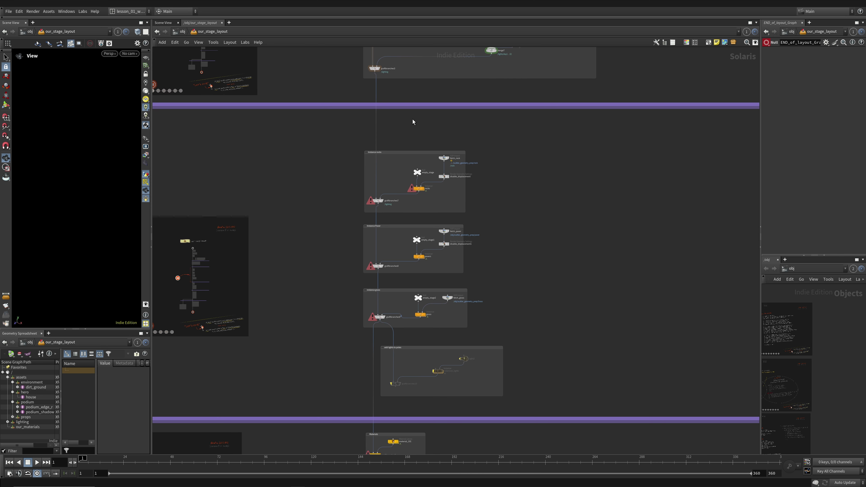
middle_drag(524, 317, 499, 78)
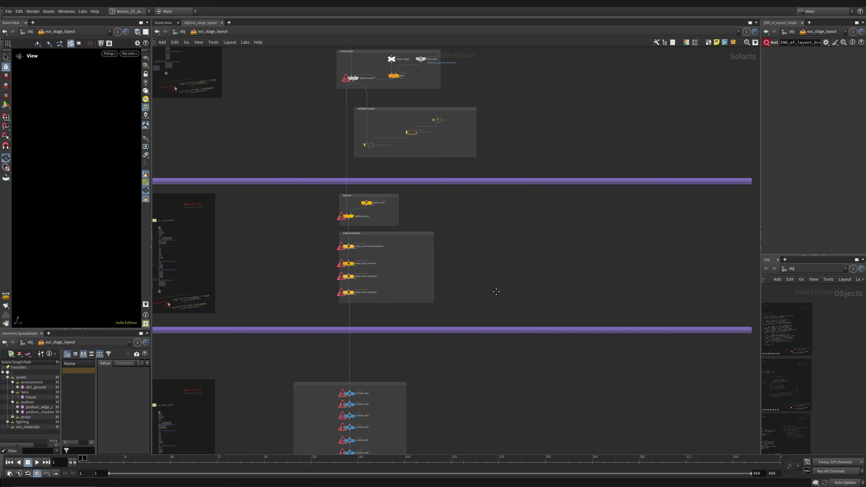
middle_drag(495, 292, 512, 121)
middle_drag(516, 307, 588, 161)
scroll(588, 161, down, 2)
middle_drag(477, 299, 602, 215)
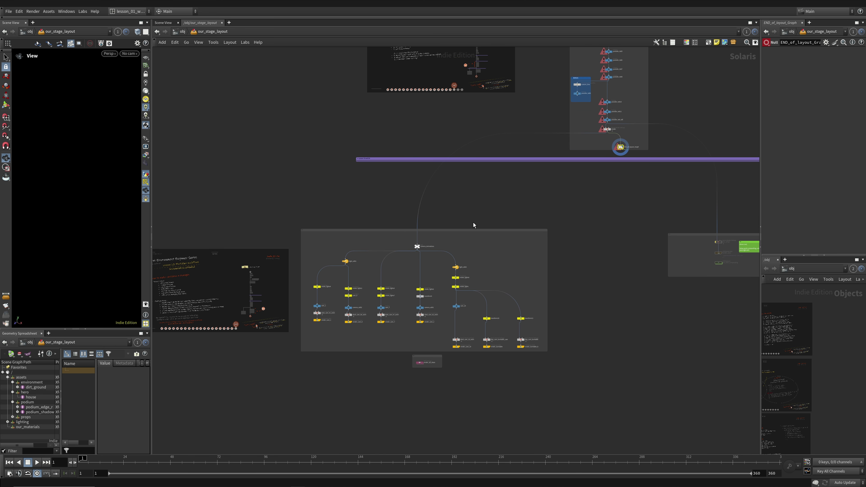
Step: Trace the stage graph back up from the final branches to its first section
middle_drag(643, 243, 497, 440)
scroll(531, 145, down, 1)
middle_drag(530, 142, 497, 344)
middle_drag(549, 192, 547, 282)
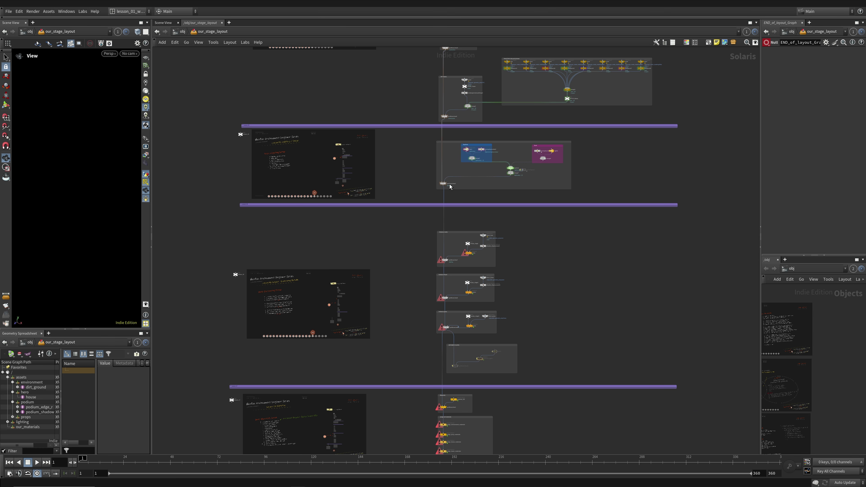
middle_drag(382, 107, 363, 297)
scroll(350, 328, up, 1)
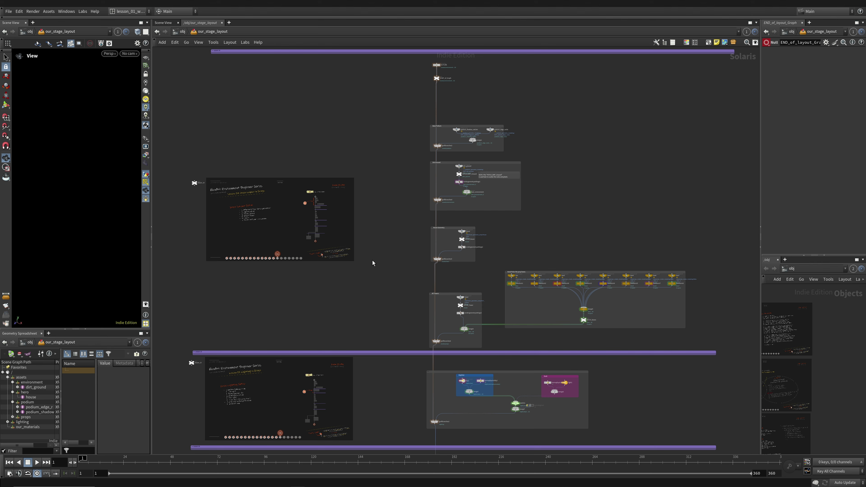
Step: Return to the obj level and widen the scene view pane
key(u)
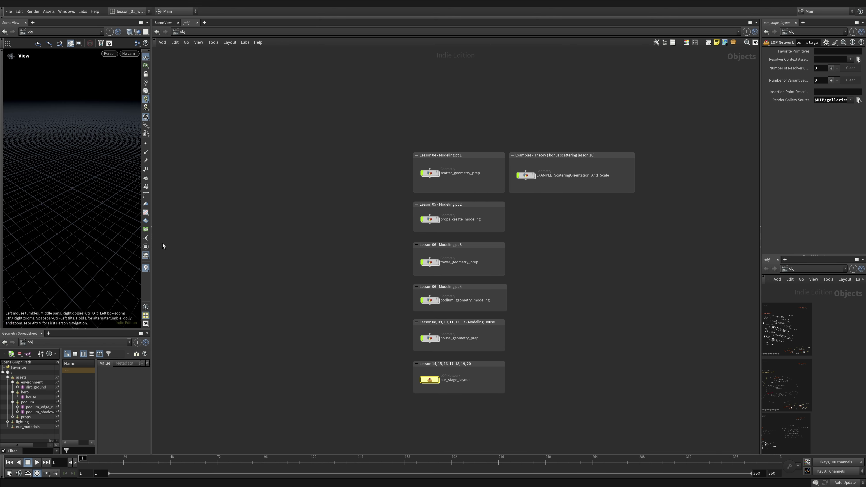
drag(154, 237, 274, 246)
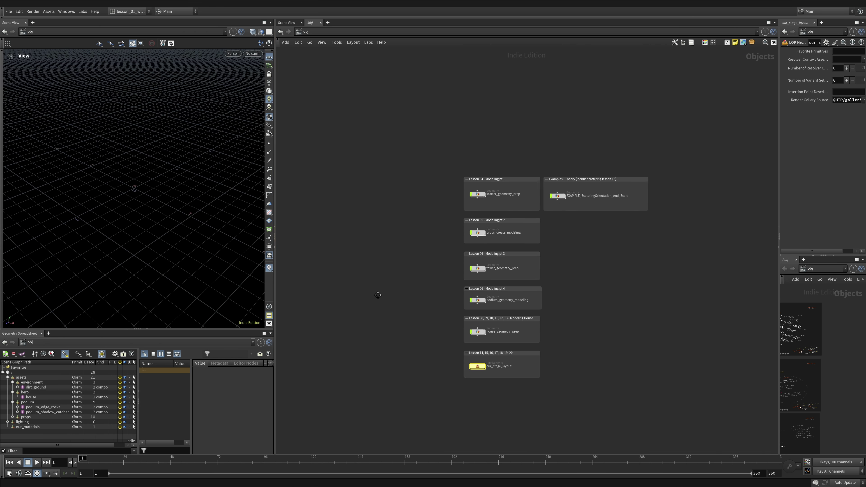
key(h)
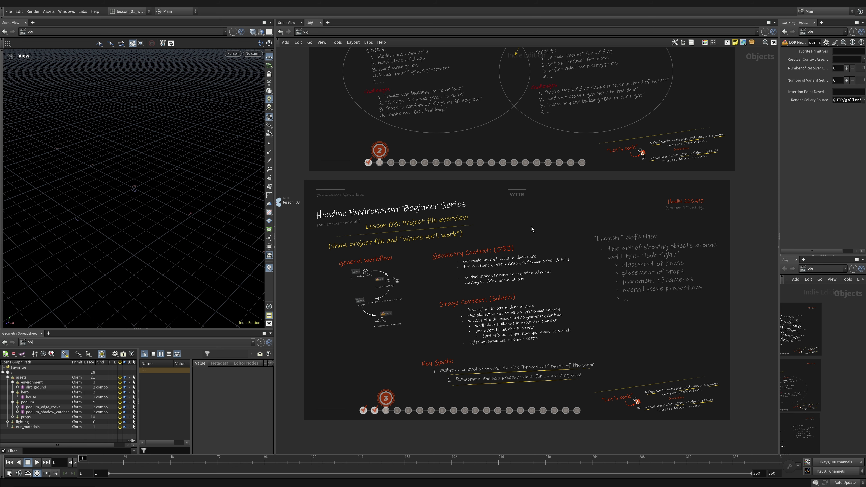
Step: Review the Lesson 03 notes and bring the per-lesson node boxes into view
scroll(702, 170, down, 1)
middle_drag(702, 170, 532, 254)
scroll(579, 243, down, 1)
scroll(624, 236, up, 1)
middle_drag(624, 235, 404, 298)
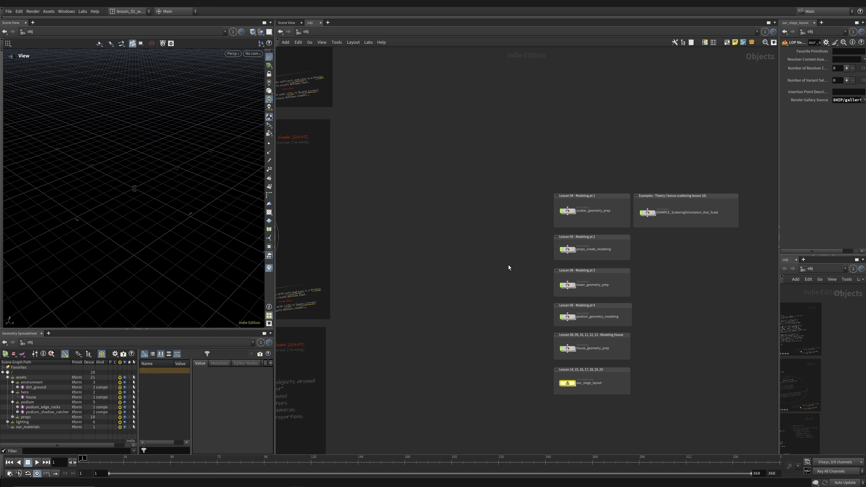
Step: Read the Lesson 03 notes on the geometry context, the stage context and the key goals
middle_drag(528, 218, 529, 276)
scroll(529, 276, up, 2)
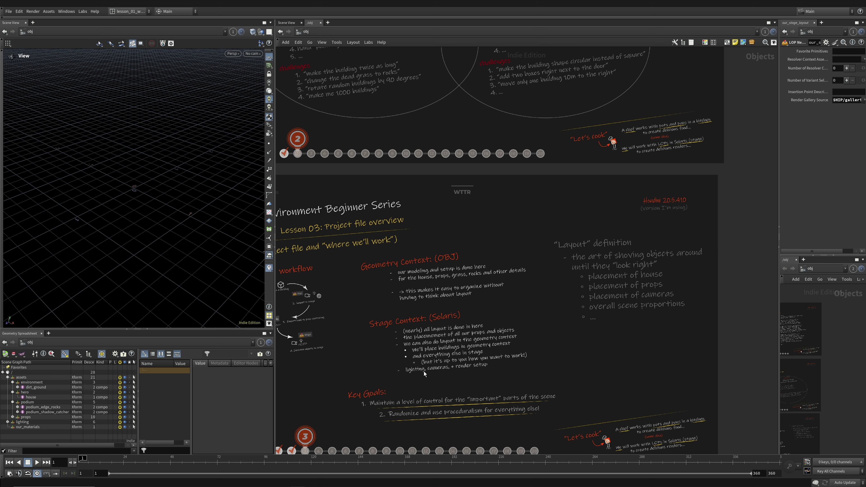
middle_drag(441, 371, 471, 352)
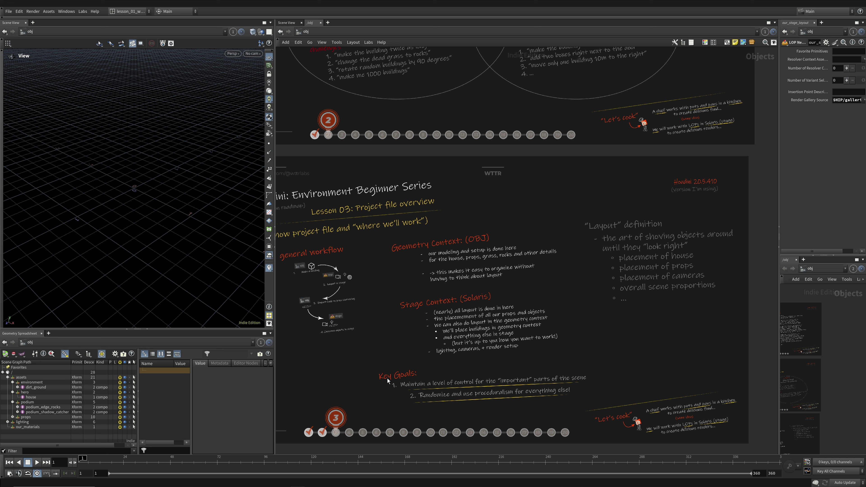
middle_drag(416, 387, 429, 372)
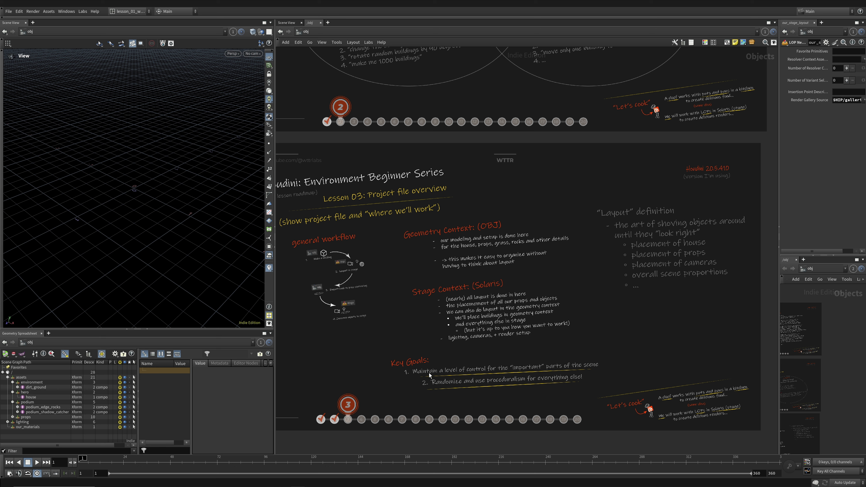
scroll(450, 402, up, 2)
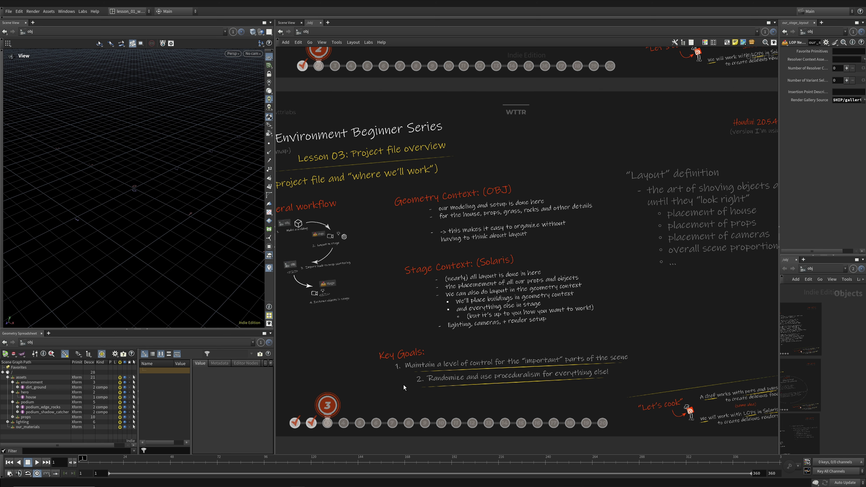
scroll(425, 383, up, 2)
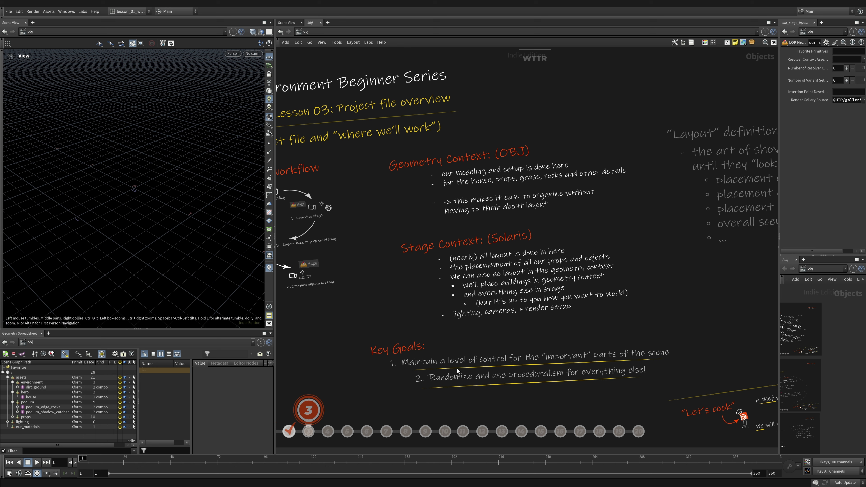
Step: Review the Lesson 02 notes on manual versus procedural approaches alongside the lesson node boxes and the Lesson 03 notes
scroll(415, 252, down, 2)
middle_drag(466, 113, 429, 305)
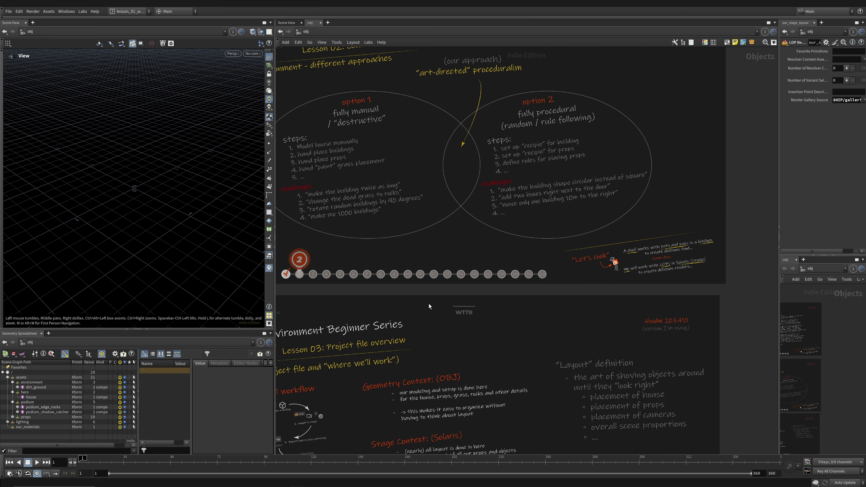
middle_drag(442, 185, 496, 306)
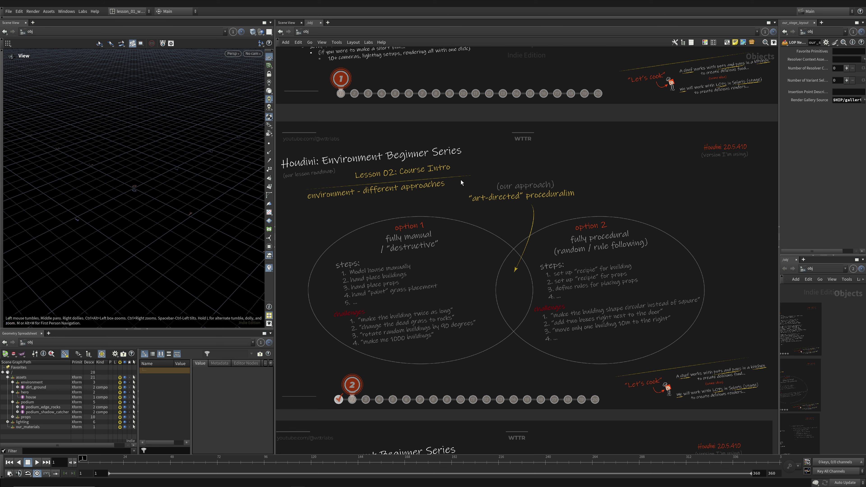
scroll(408, 169, down, 3)
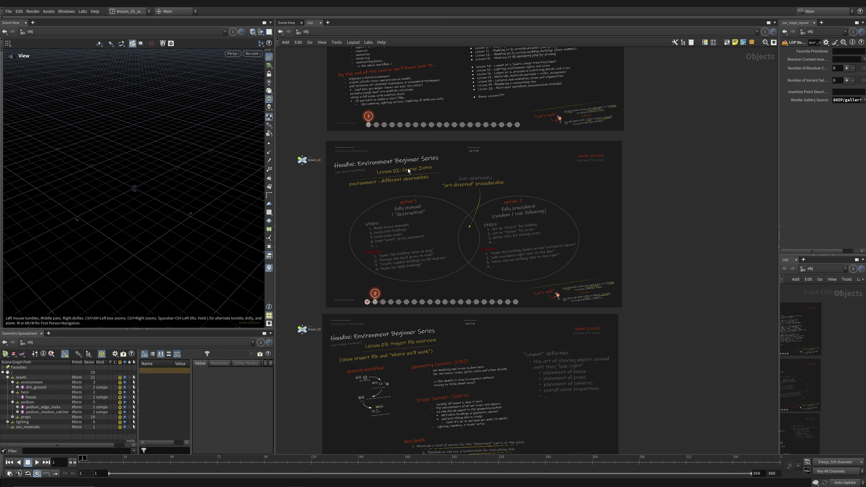
middle_drag(707, 307, 424, 256)
middle_drag(512, 266, 462, 133)
scroll(485, 163, up, 2)
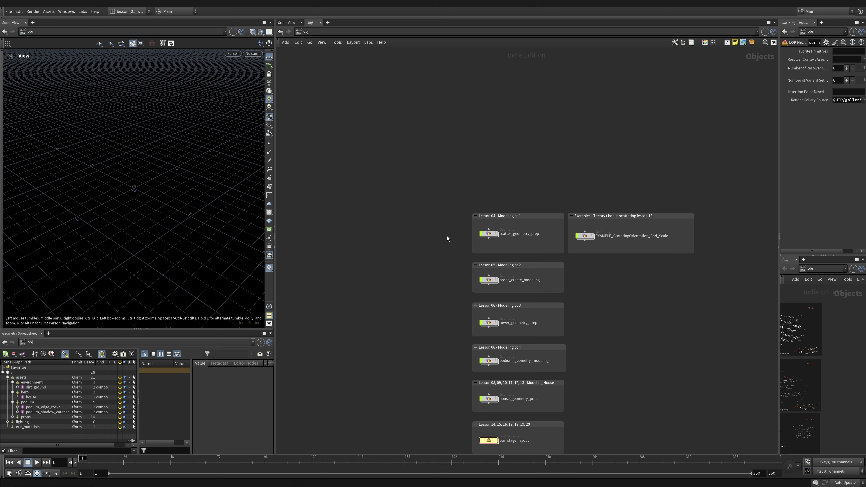
scroll(433, 257, down, 1)
middle_drag(409, 328, 763, 174)
scroll(679, 200, down, 2)
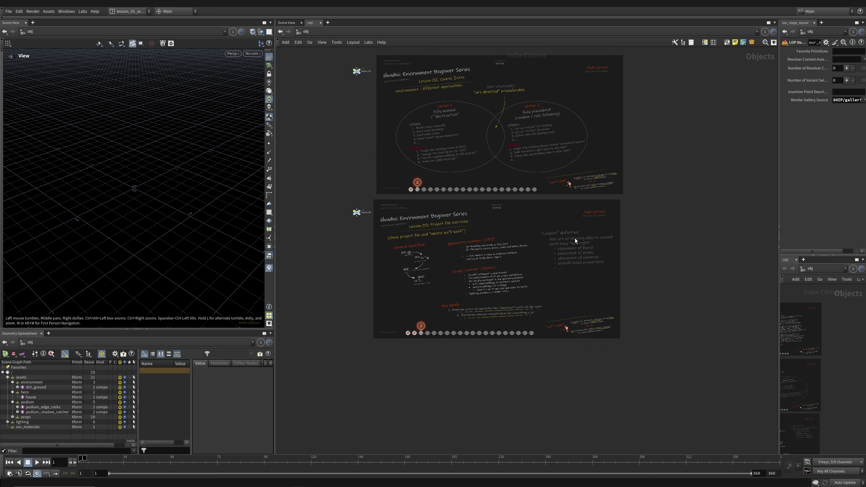
middle_drag(575, 238, 559, 302)
scroll(484, 182, up, 2)
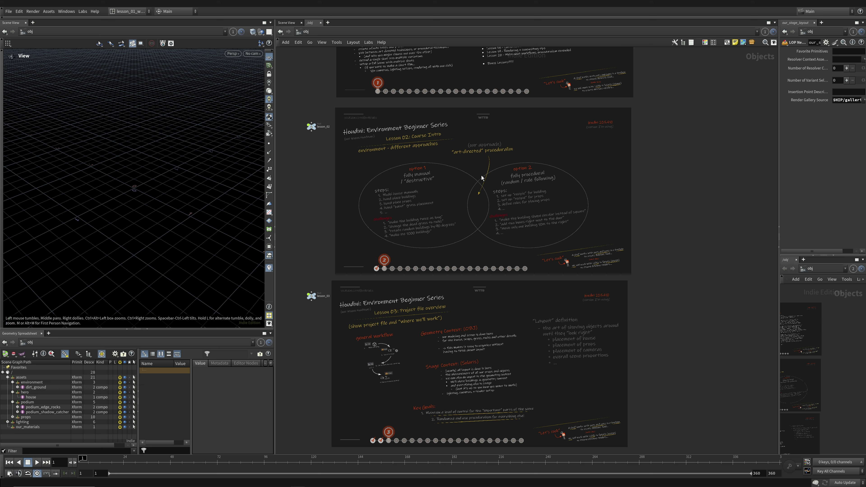
Step: Open the scatter_geometry_prep network and bring its rock and paver node chains into close view
middle_drag(608, 205, 407, 222)
middle_drag(574, 222, 506, 239)
scroll(588, 229, up, 2)
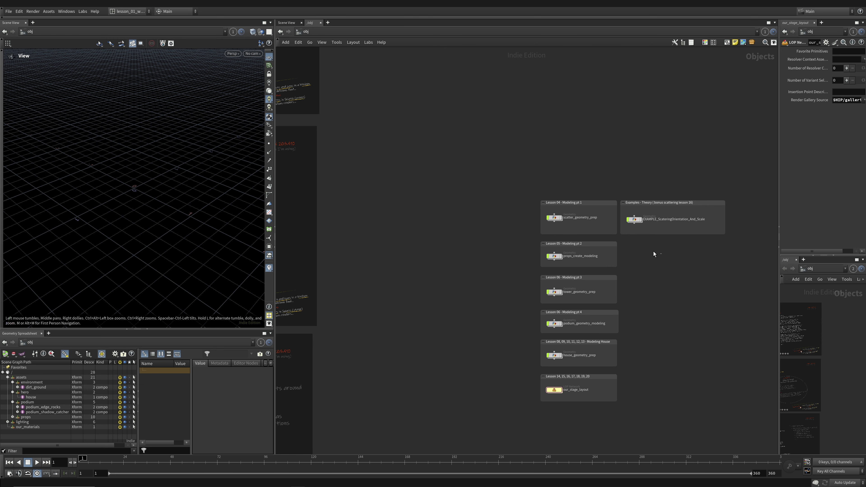
double_click(560, 219)
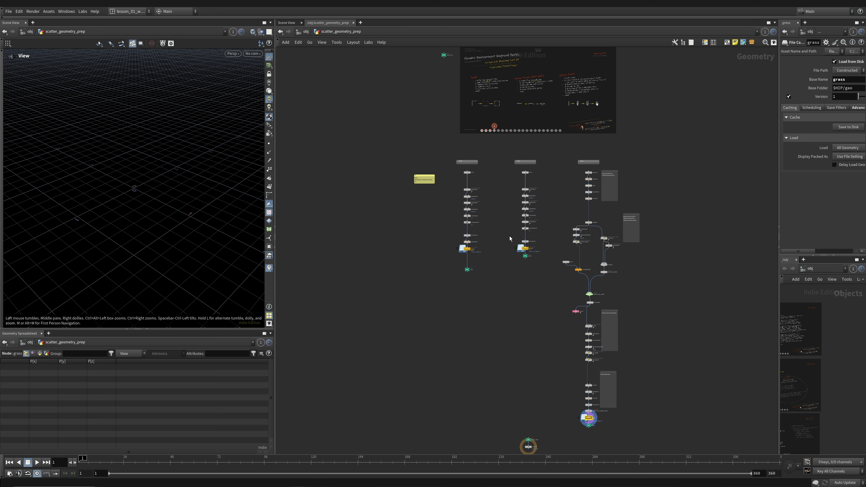
middle_drag(539, 110, 504, 181)
scroll(503, 180, up, 2)
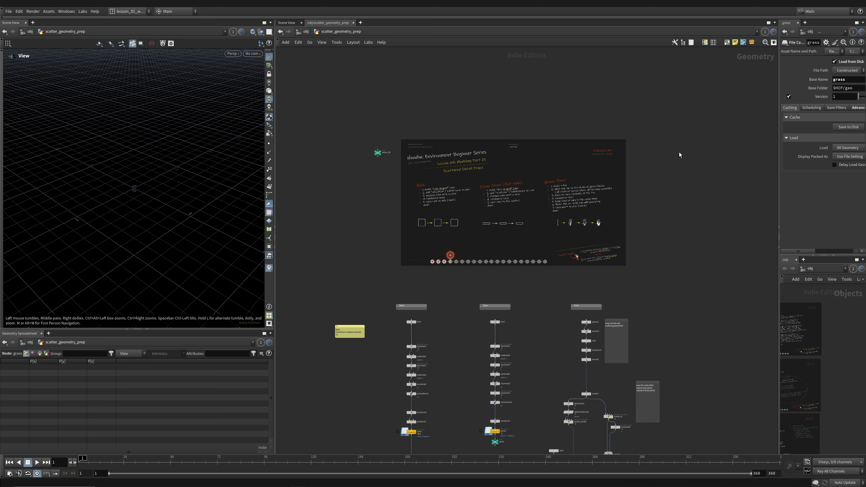
middle_drag(670, 245, 680, 115)
scroll(481, 248, up, 1)
middle_drag(481, 240, 482, 220)
scroll(420, 269, up, 3)
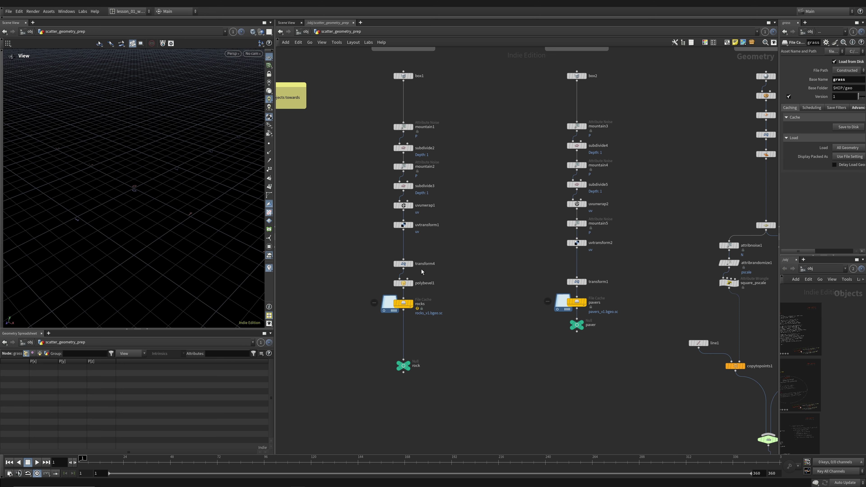
Step: Widen the parameter pane and save the rocks file cache to disk
click(413, 307)
drag(778, 241, 556, 205)
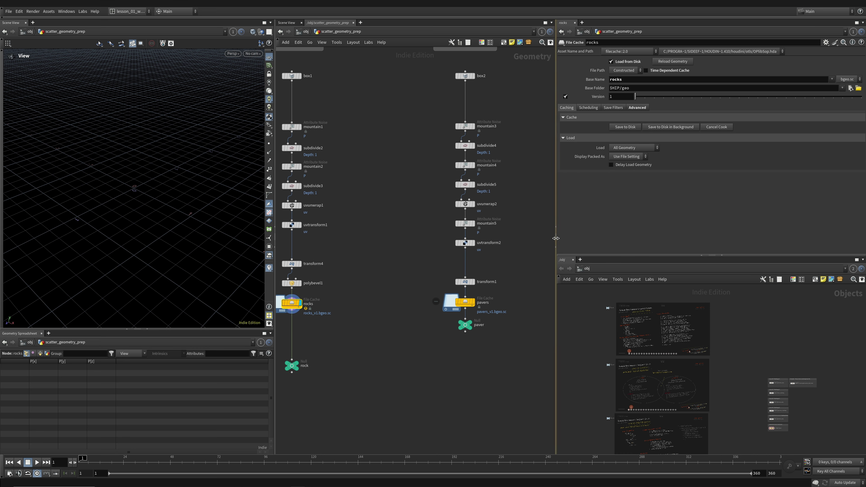
click(624, 127)
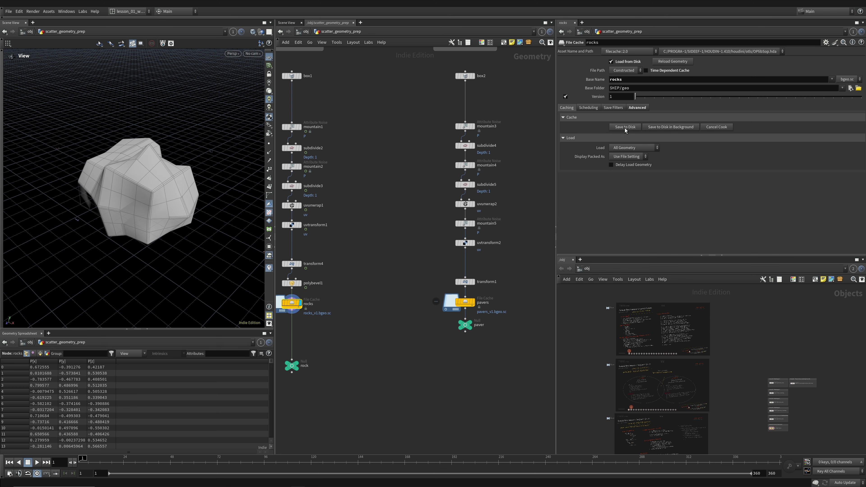
Step: Save the pavers file cache to disk
scroll(400, 263, down, 2)
middle_drag(400, 263, 412, 379)
scroll(400, 263, down, 2)
middle_drag(399, 176, 339, 178)
middle_drag(367, 225, 374, 121)
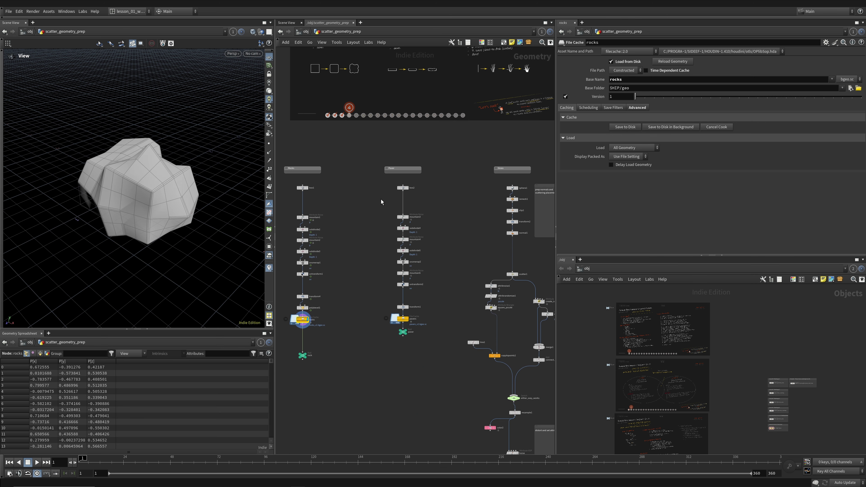
click(407, 319)
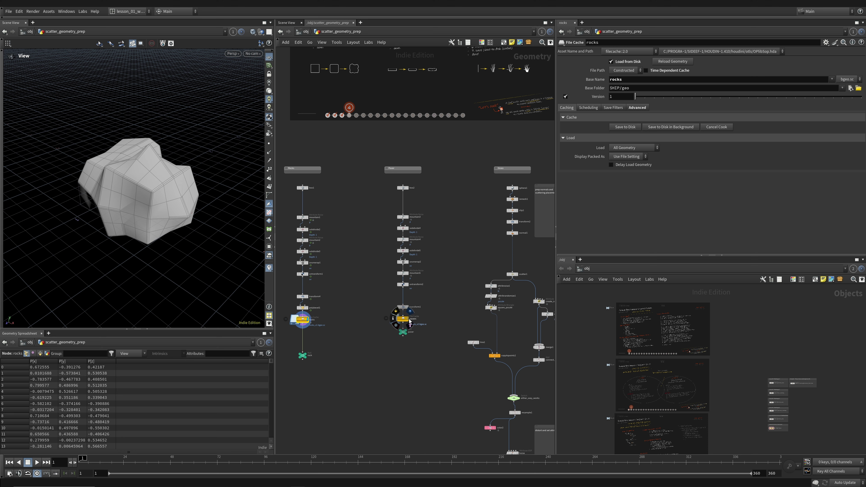
click(620, 118)
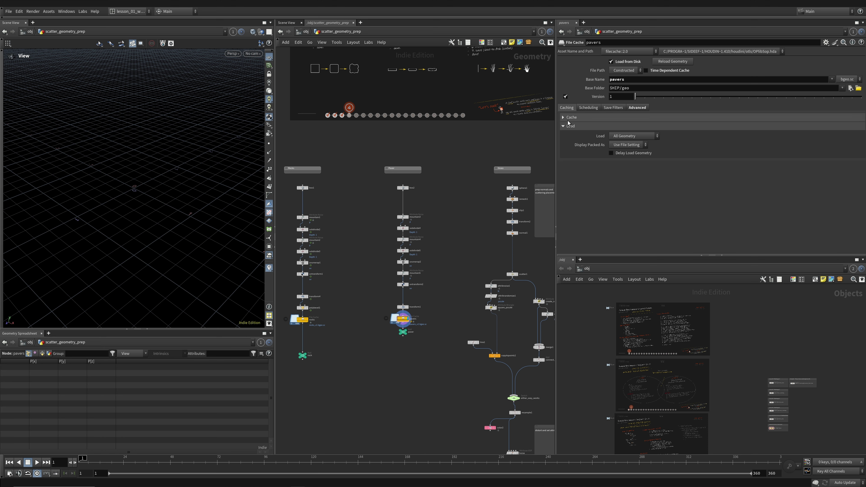
click(566, 119)
click(617, 130)
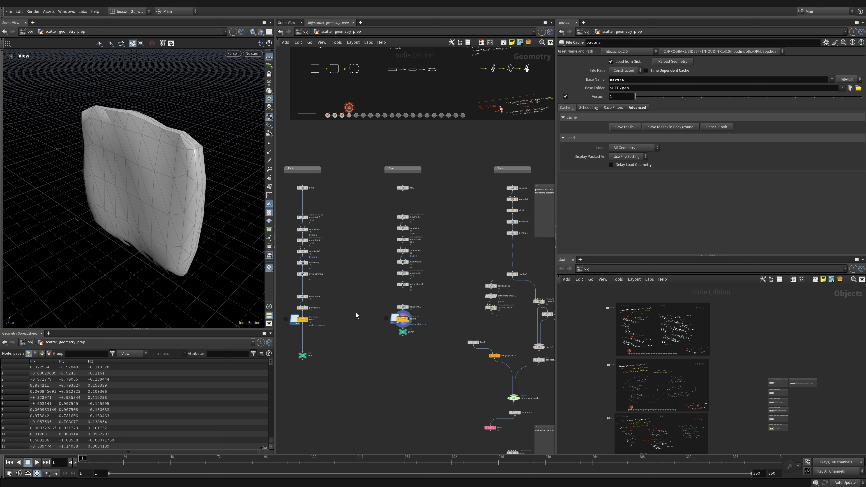
Step: Display the grass file cache at the end of the grass chain and inspect its geometry in the scene view
drag(356, 313, 419, 322)
middle_drag(451, 366, 384, 278)
middle_drag(408, 390, 377, 201)
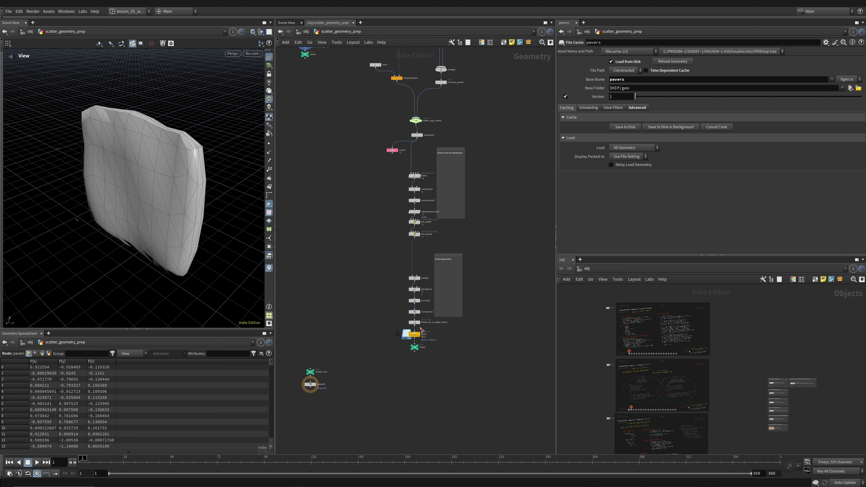
click(419, 335)
click(412, 334)
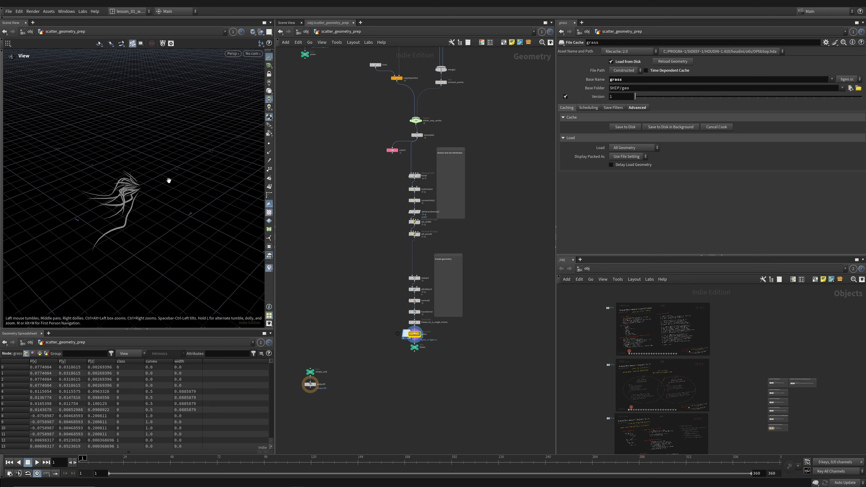
drag(168, 180, 88, 232)
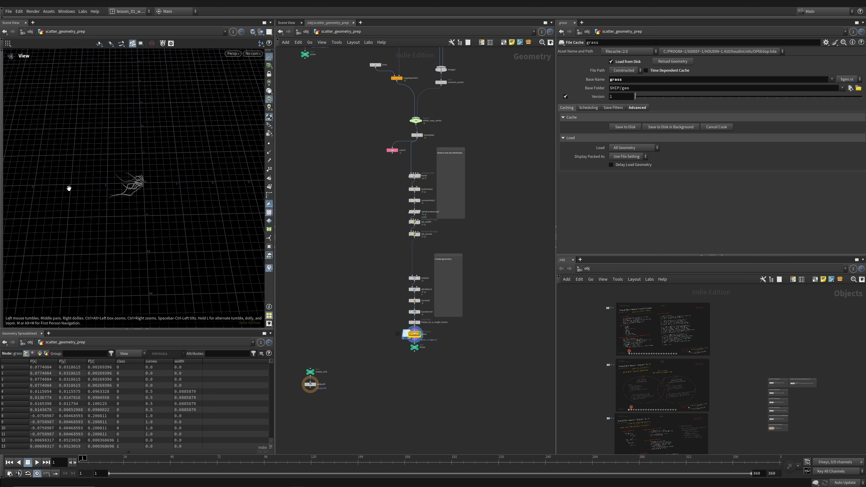
Step: Display the pavers cache and the rocks cache in turn to inspect their geometry
middle_drag(306, 90, 425, 265)
scroll(425, 218, up, 3)
click(432, 217)
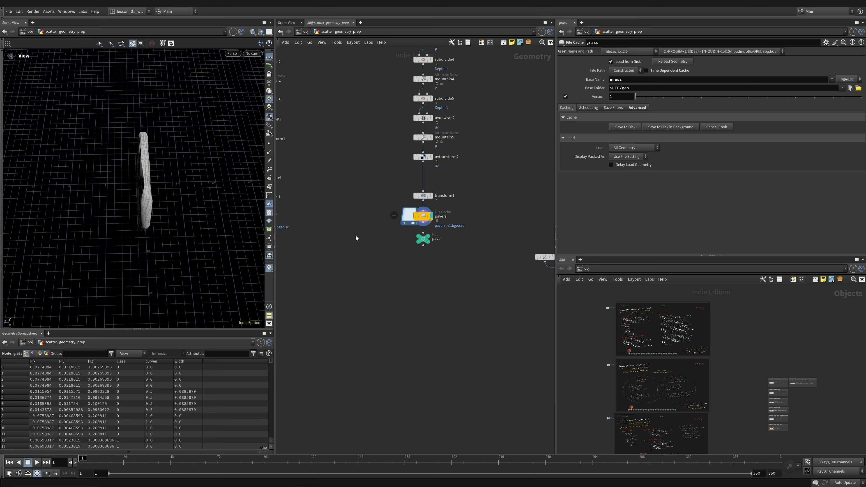
middle_drag(354, 236, 475, 258)
click(380, 242)
drag(133, 238, 184, 201)
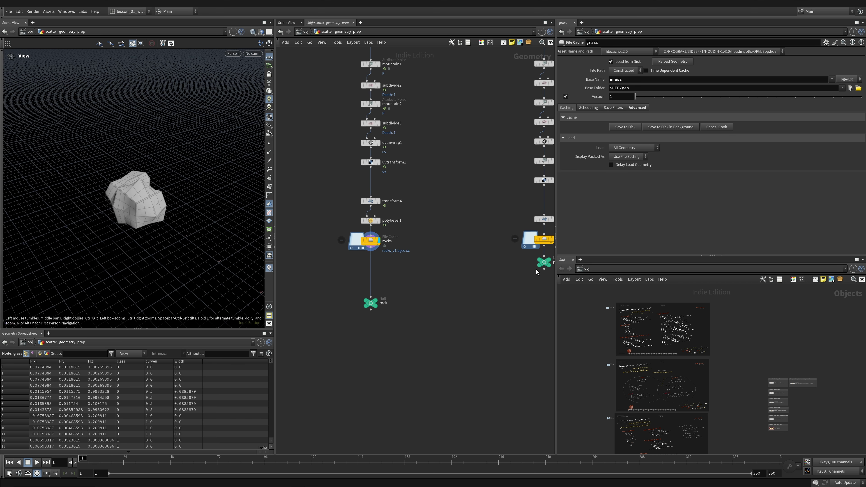
Step: Return from the scatter geometry network to the obj level and bring the lesson node boxes into close view
middle_drag(538, 271, 374, 303)
scroll(411, 260, down, 5)
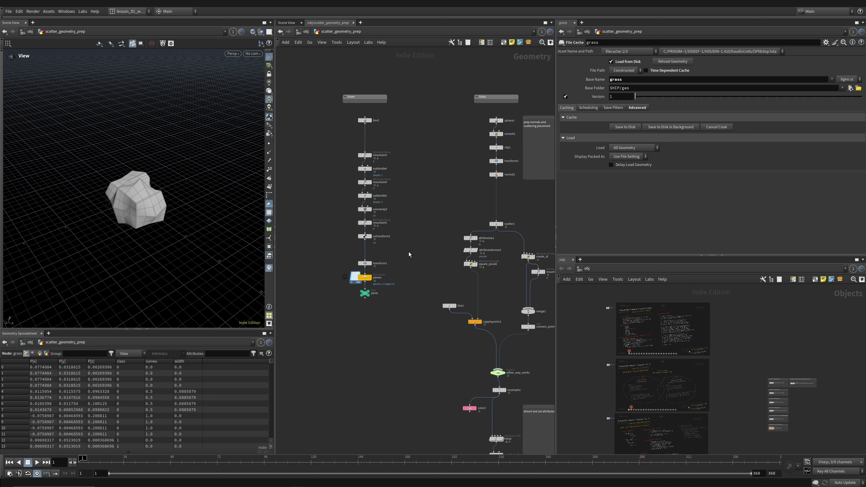
key(u)
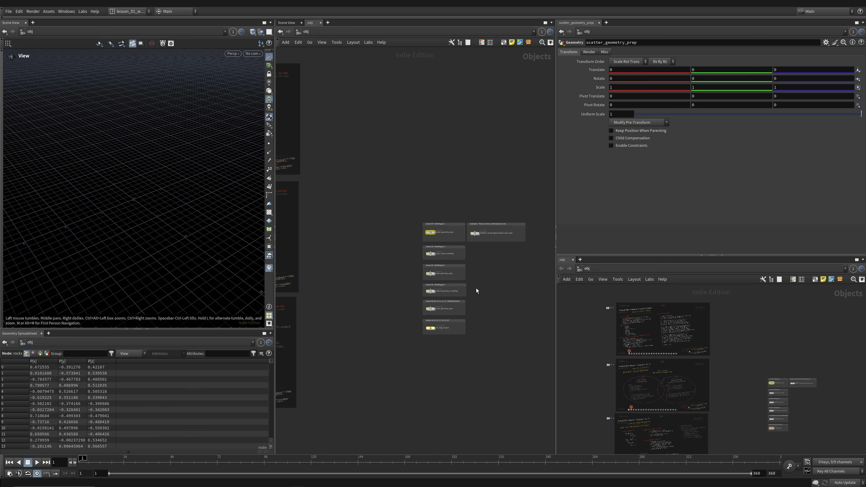
drag(514, 261, 454, 174)
middle_drag(462, 279, 471, 224)
scroll(357, 187, up, 3)
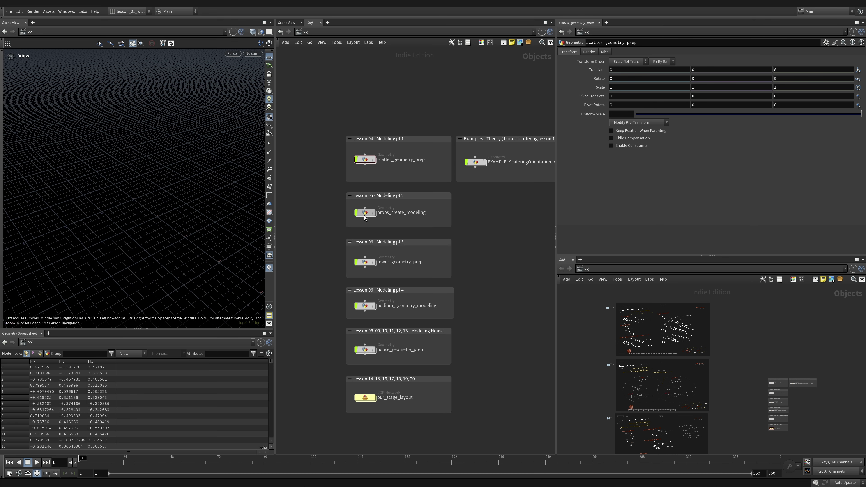
Step: Open the props_create_modeling network and bring its material naming and randomized box variation sections into view
click(365, 212)
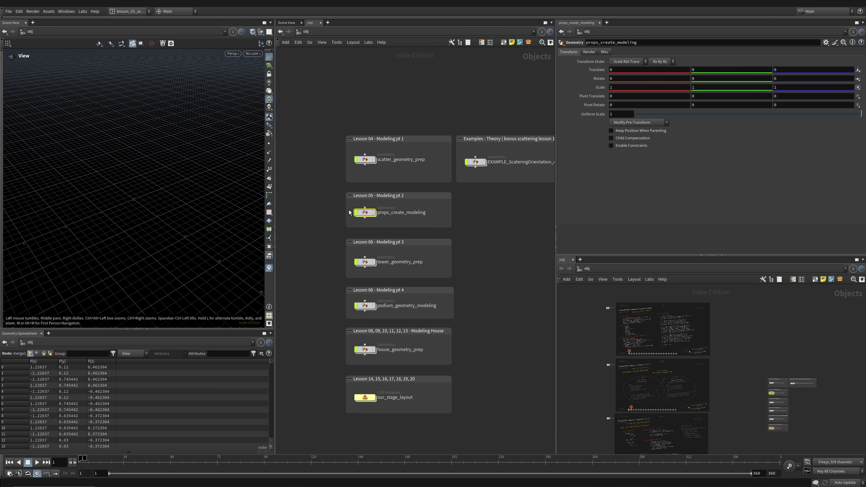
double_click(365, 212)
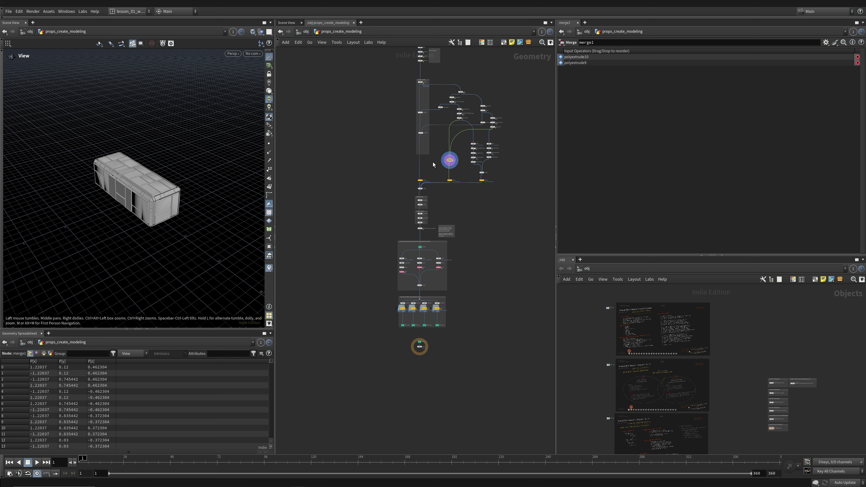
scroll(433, 162, up, 4)
mouse_move(362, 179)
mouse_down()
mouse_move(438, 205)
mouse_move(362, 205)
mouse_up()
middle_drag(352, 297, 353, 107)
scroll(406, 221, up, 2)
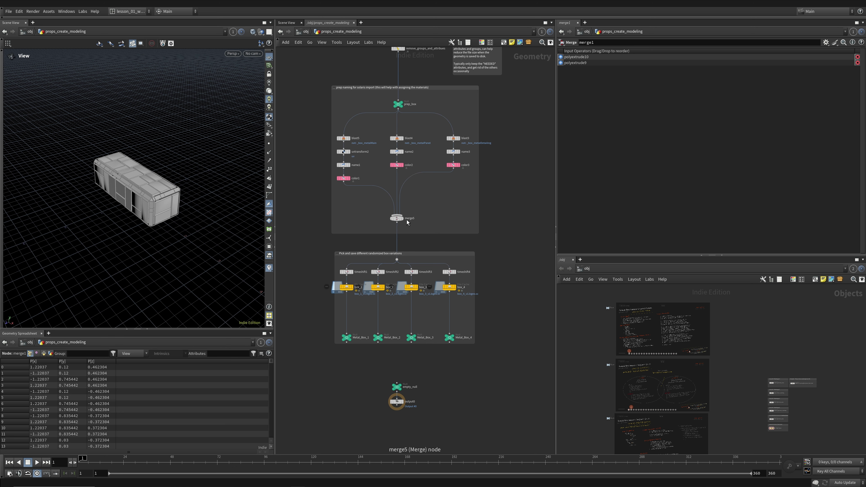
Step: Display the merge5 node that joins the three coloured branches and inspect the metal box from a closer angle
click(397, 221)
scroll(367, 264, up, 2)
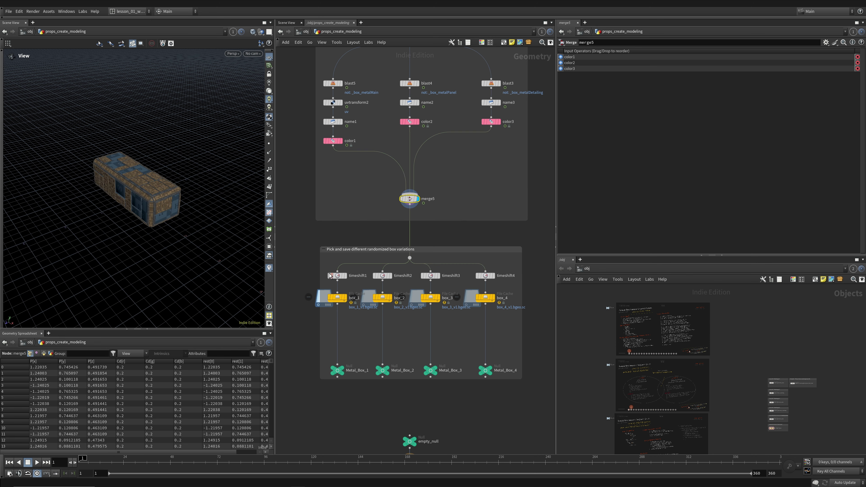
drag(119, 223, 125, 206)
right_drag(125, 206, 155, 188)
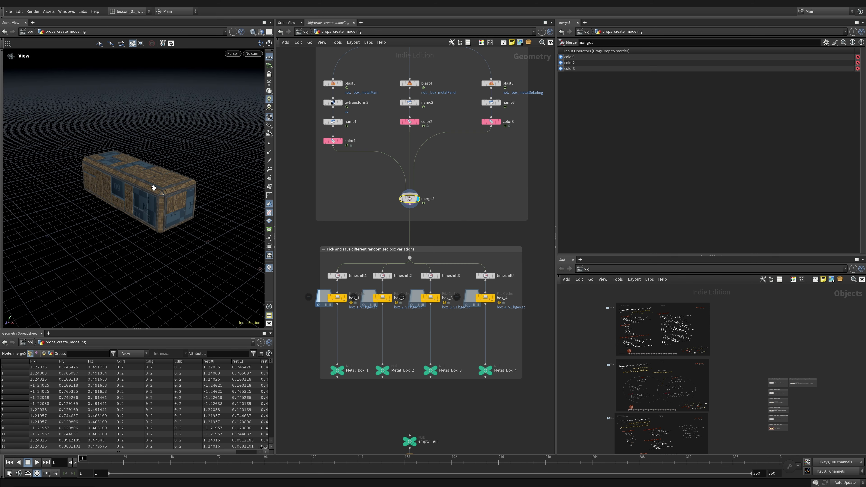
middle_drag(155, 189, 153, 209)
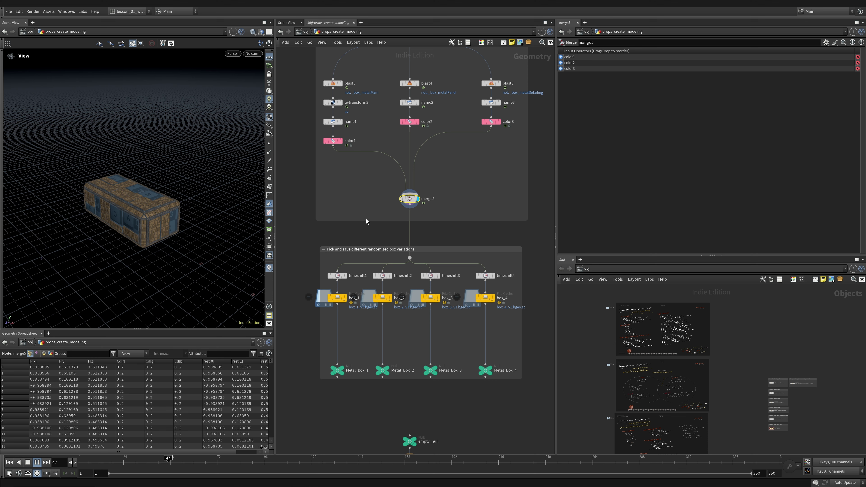
Step: Stop the playback on the merge5 box and review the network from the main box shaping to the saved variations
click(37, 462)
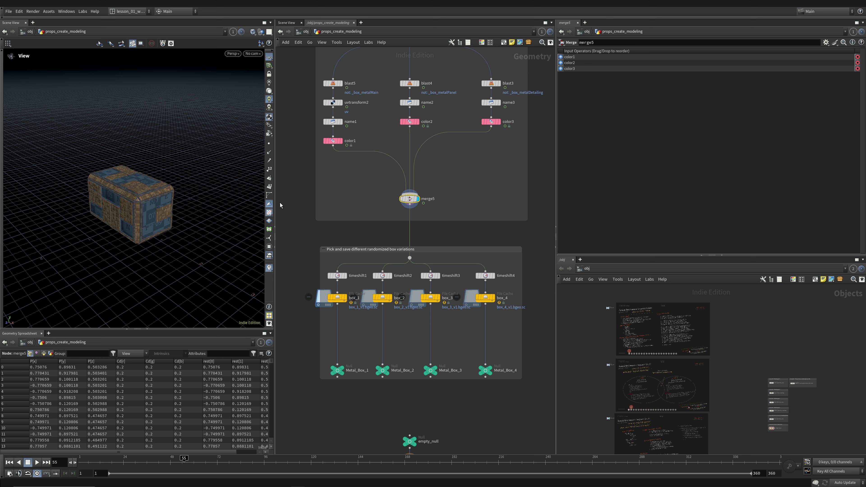
drag(128, 229, 186, 223)
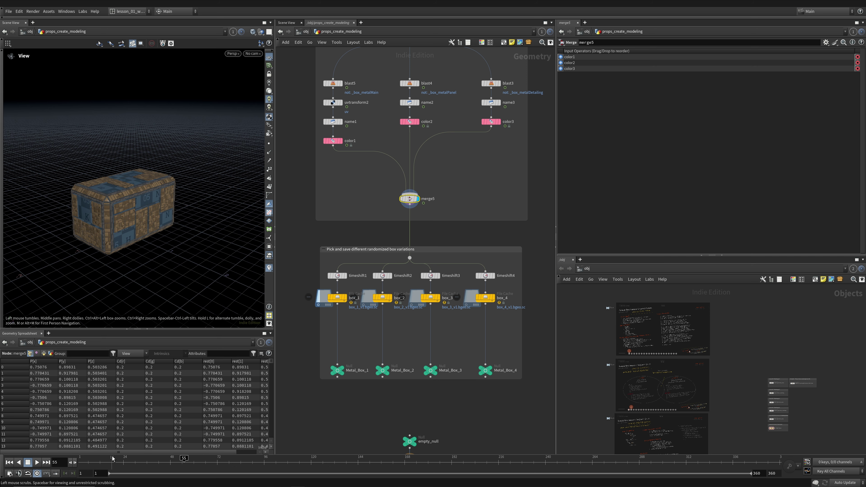
scroll(296, 221, down, 2)
middle_drag(310, 137, 346, 432)
middle_drag(350, 54, 351, 240)
middle_drag(444, 125, 422, 252)
middle_drag(381, 171, 309, 140)
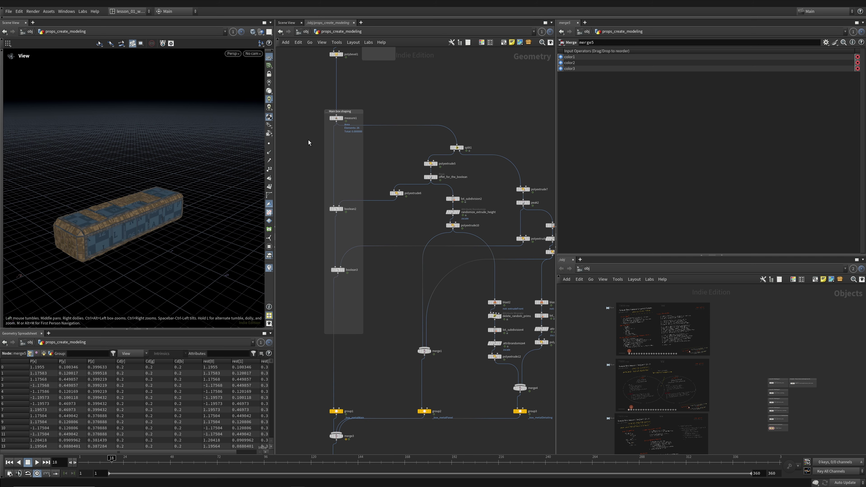
middle_drag(408, 449, 400, 252)
middle_drag(415, 434, 471, 181)
Step: Inspect the metal box's panels and raised detailing up close from several sides
right_drag(136, 220, 143, 225)
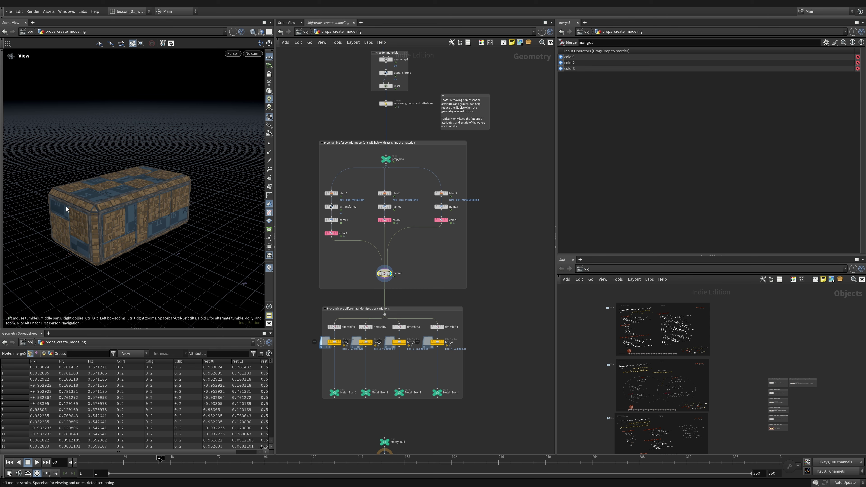
drag(173, 241, 107, 175)
drag(132, 217, 131, 230)
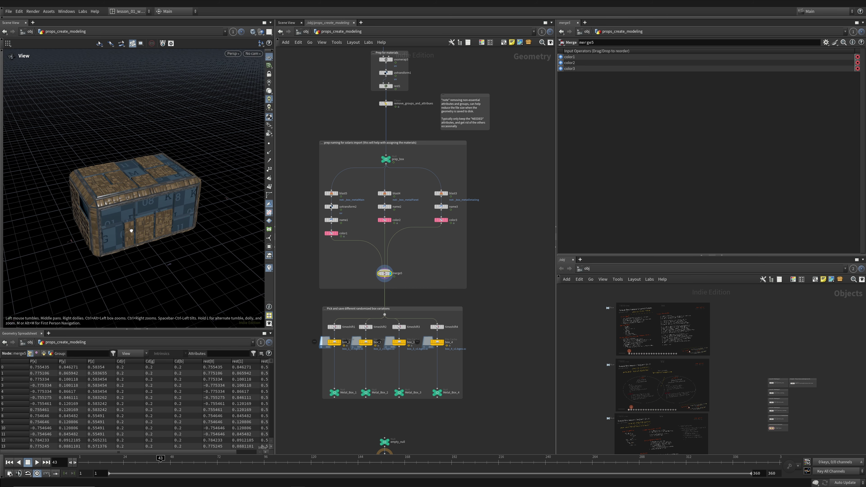
right_drag(131, 229, 243, 198)
right_drag(126, 252, 139, 161)
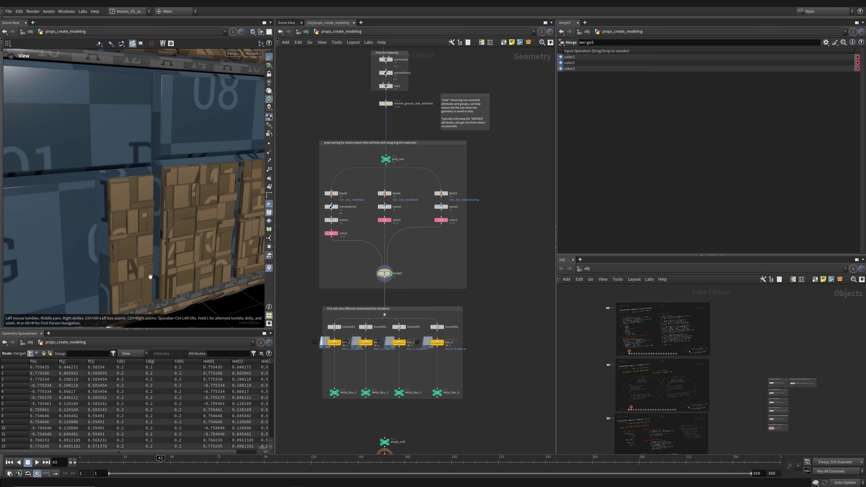
right_drag(150, 276, 168, 132)
right_drag(136, 262, 95, 255)
drag(95, 255, 137, 274)
right_drag(137, 275, 66, 275)
drag(66, 274, 89, 270)
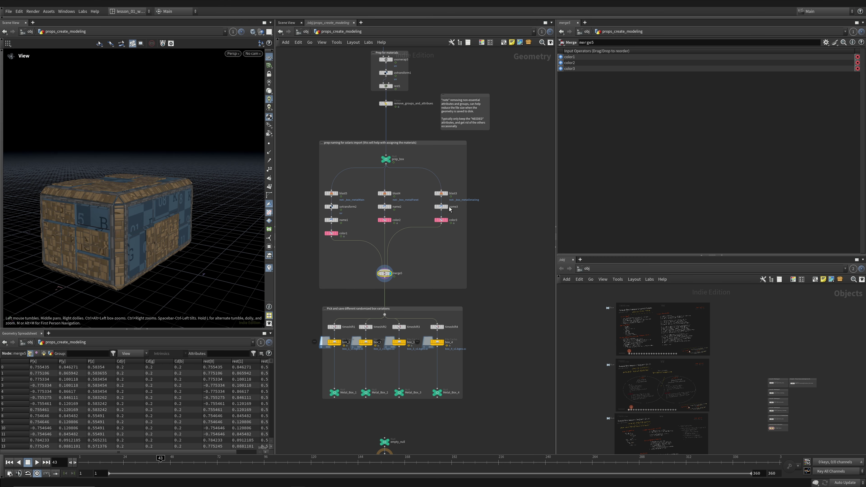
Step: Display timeshift1 with its parameters and scrub the timeline to frame 13 to check its held box variation
scroll(345, 358, up, 3)
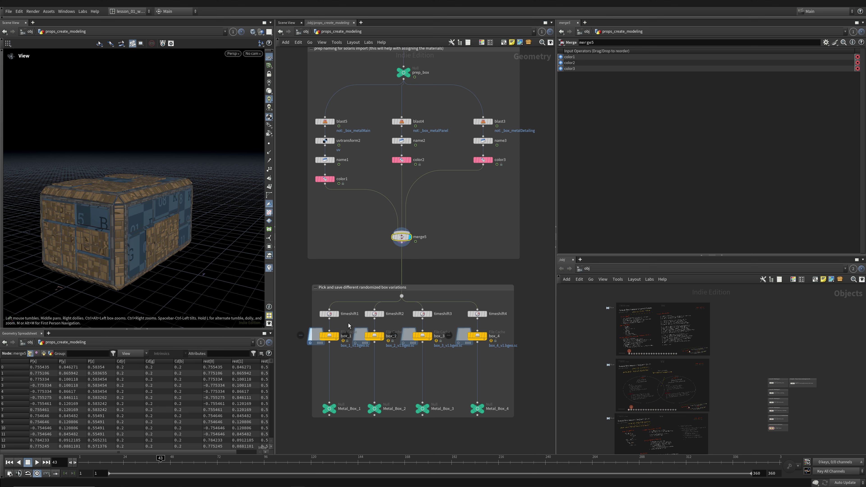
click(341, 315)
click(337, 314)
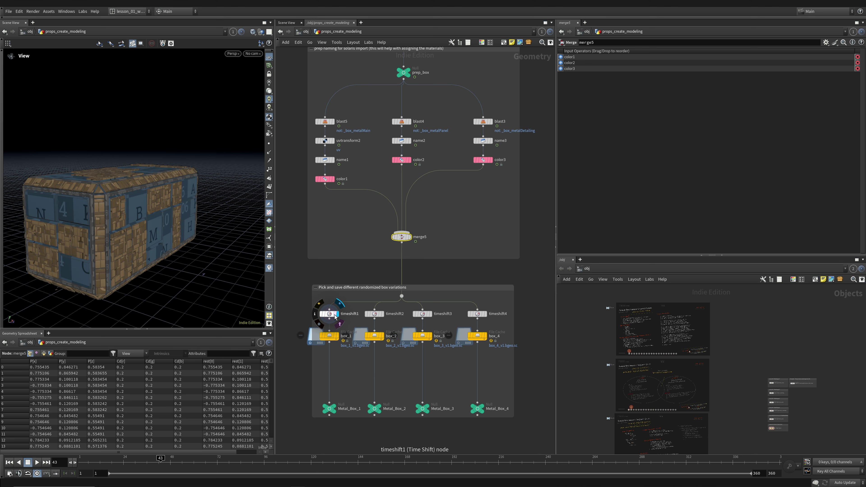
click(331, 314)
drag(251, 461, 254, 461)
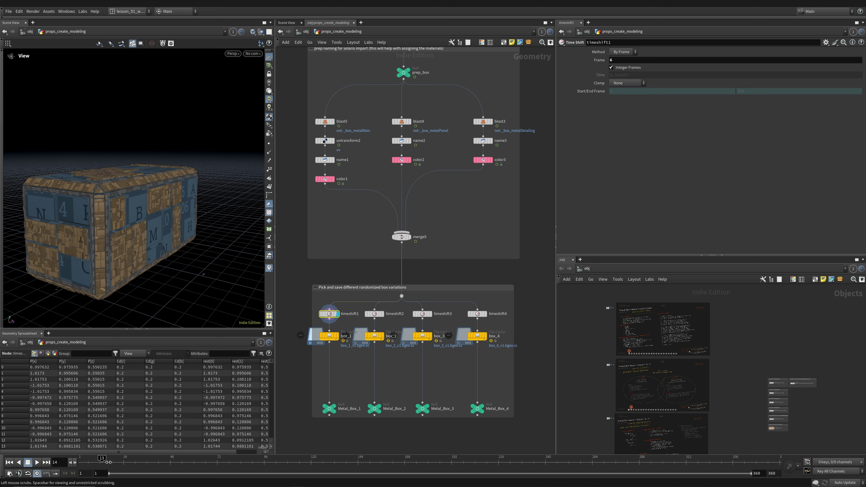
drag(108, 462, 102, 462)
Step: Save the box_1 and box_3 file caches to disk
click(329, 335)
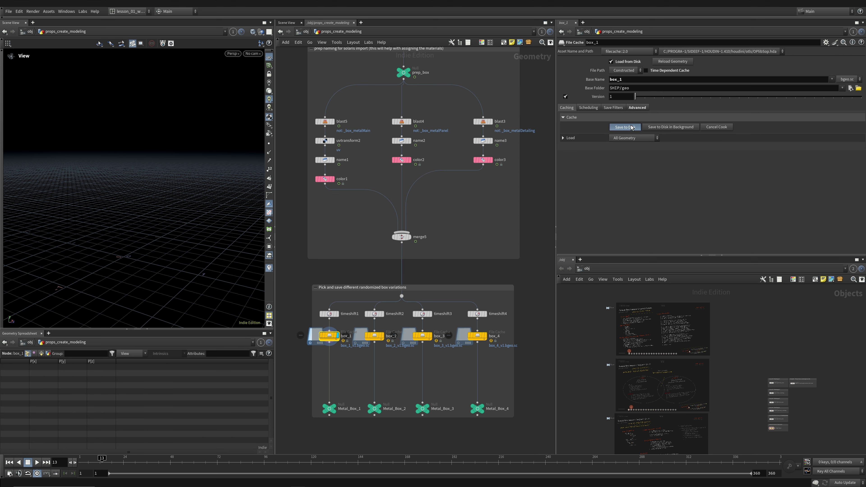
click(631, 128)
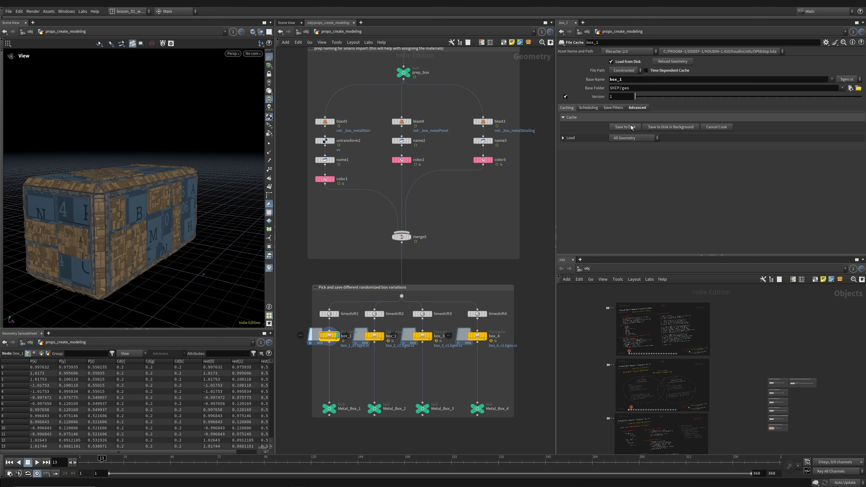
click(382, 335)
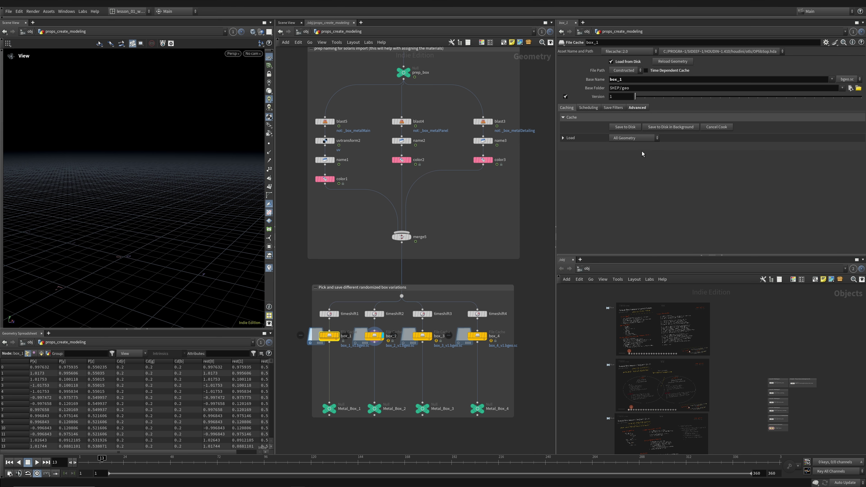
click(430, 336)
click(423, 336)
click(627, 129)
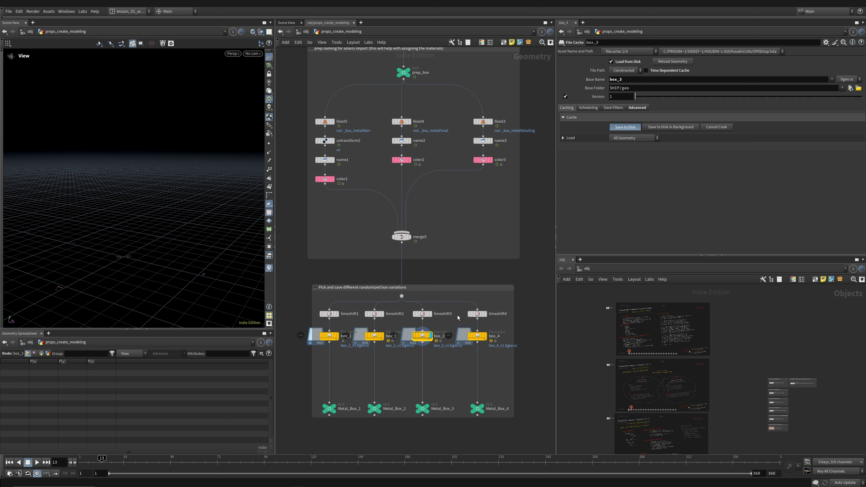
Step: Save the box_4 and box_2 file caches to disk
click(482, 334)
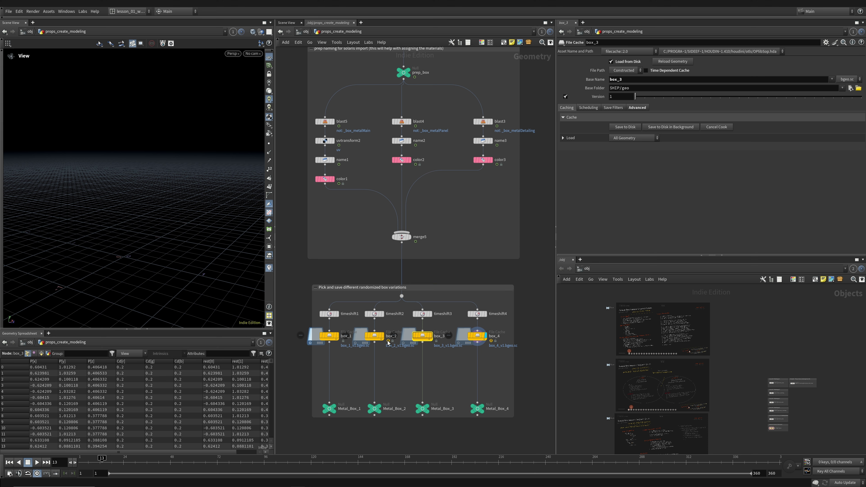
click(626, 127)
click(477, 336)
middle_click(478, 337)
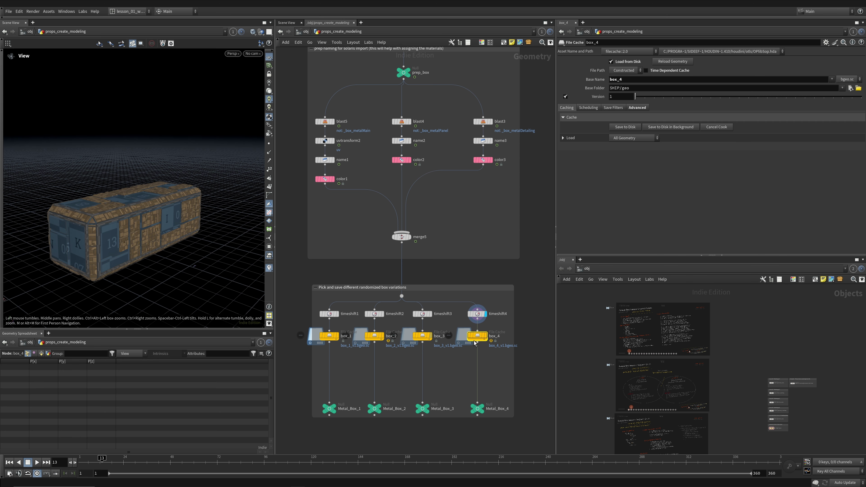
click(486, 337)
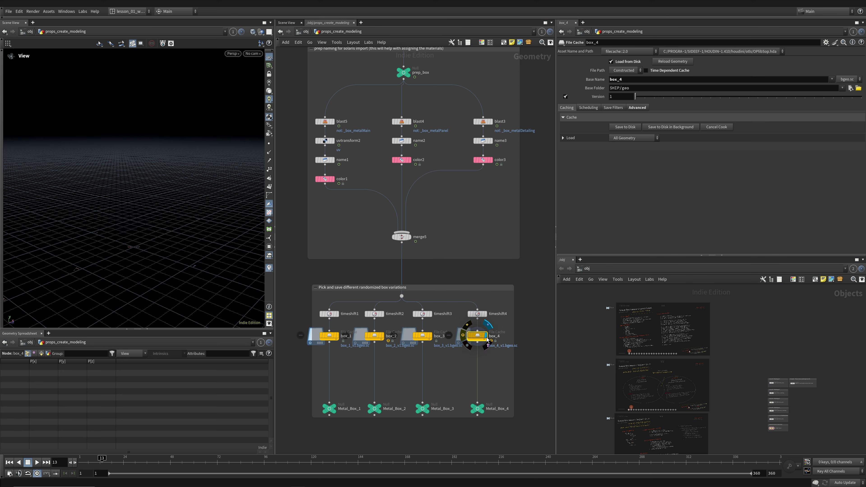
click(627, 130)
click(382, 336)
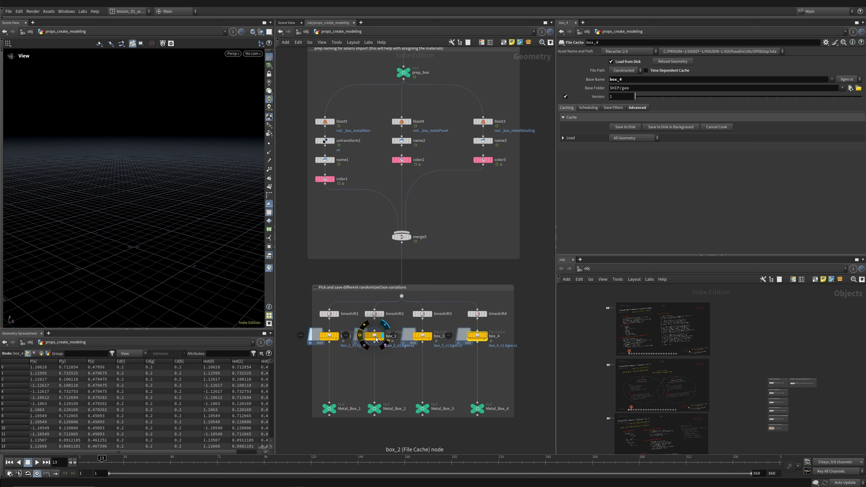
click(623, 129)
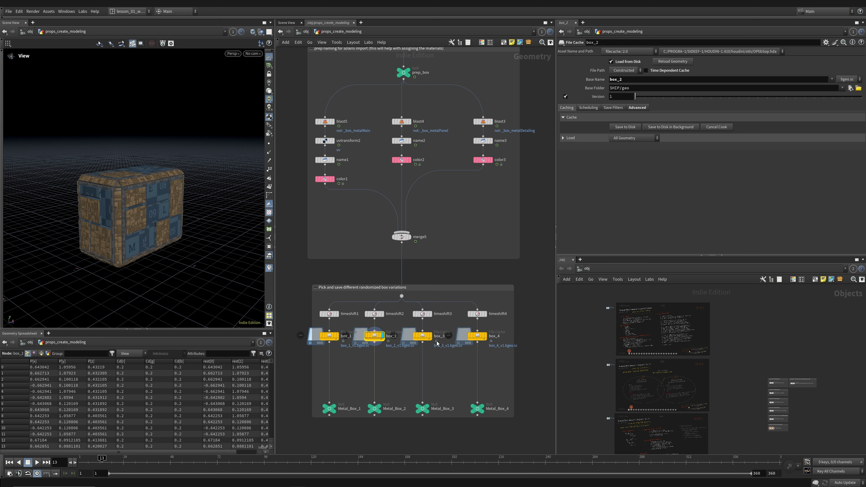
Step: Display the box_4, box_2 and box_1 caches in turn to compare the saved variations
click(486, 336)
click(383, 336)
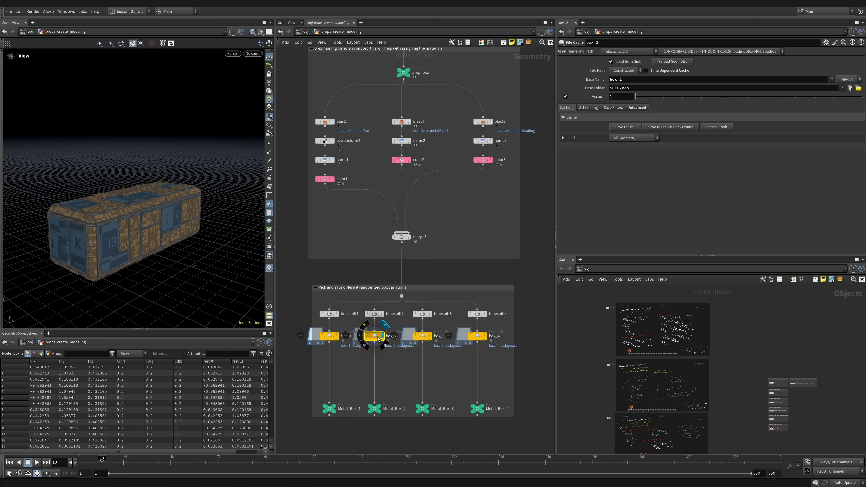
click(338, 336)
Step: Display the lot_subdivision2 node in the panel branch and show its parameters
scroll(484, 158, down, 2)
middle_drag(485, 160, 445, 295)
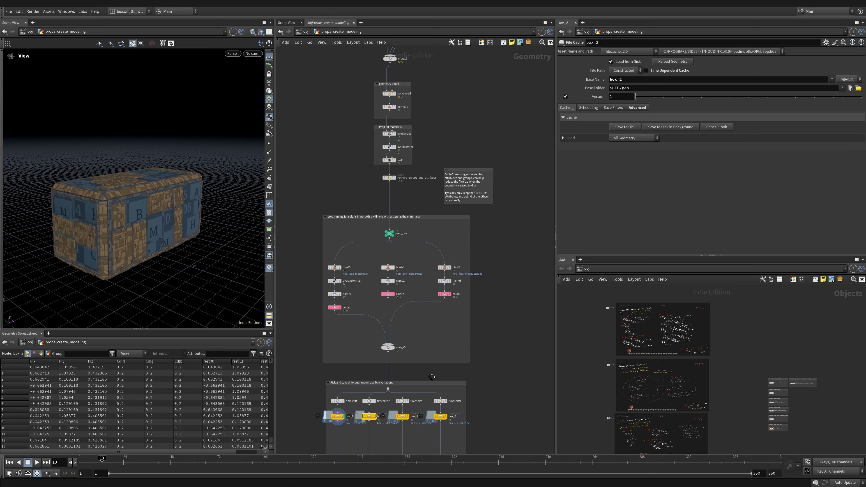
middle_drag(510, 156, 443, 341)
middle_drag(465, 261, 397, 412)
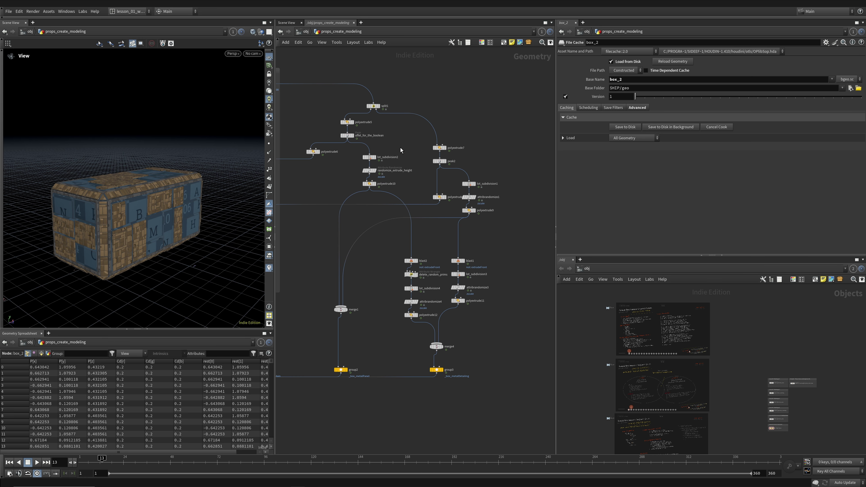
middle_drag(400, 148, 446, 162)
scroll(388, 165, up, 3)
drag(389, 165, 490, 185)
click(446, 175)
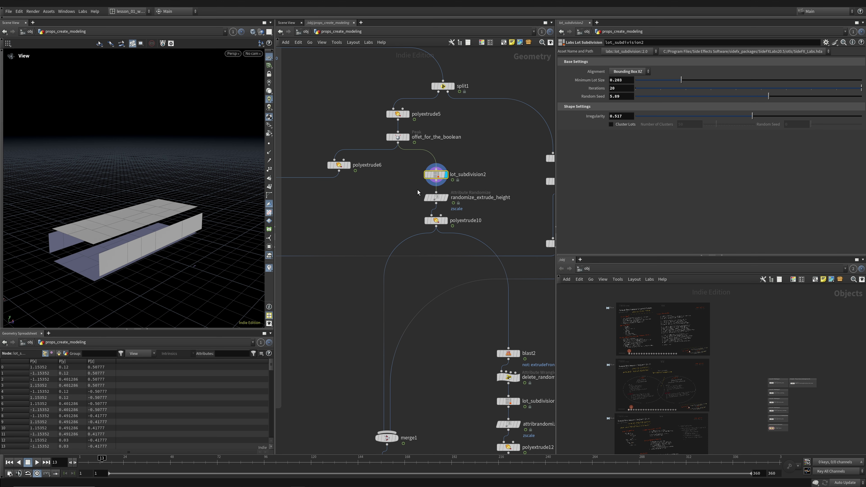
Step: Examine how the lot_subdivision2 branch connects to the main box shaping section and the material groups
middle_drag(400, 200, 377, 273)
drag(380, 242, 470, 256)
scroll(335, 284, down, 2)
middle_drag(334, 285, 424, 181)
scroll(424, 181, down, 1)
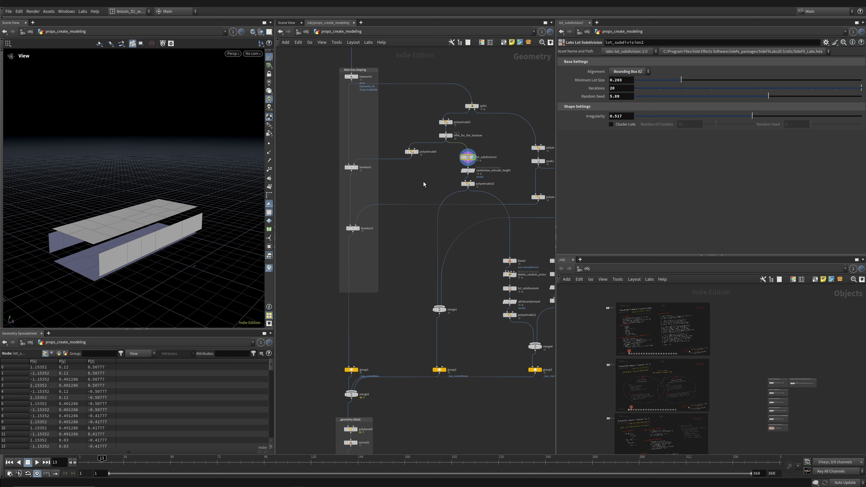
scroll(424, 182, down, 2)
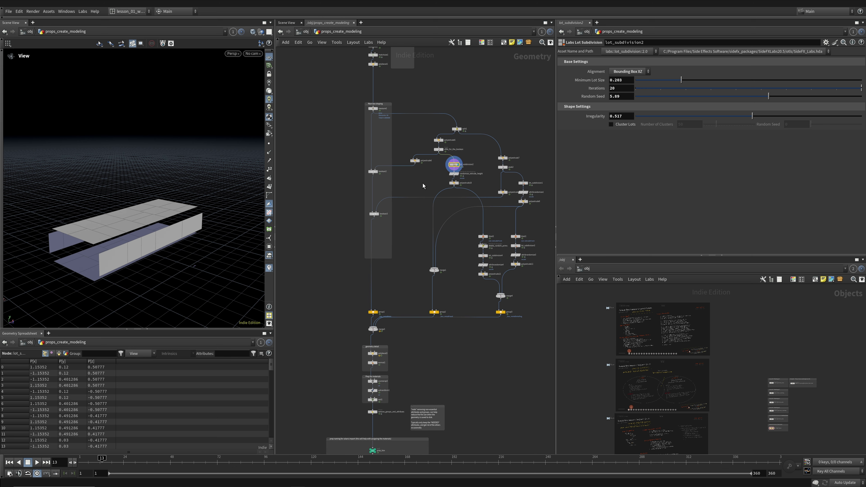
scroll(393, 223, up, 3)
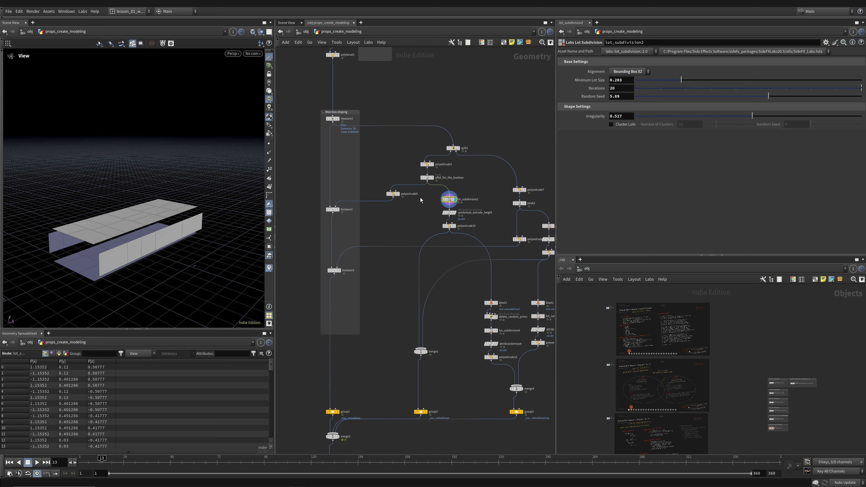
drag(429, 189, 413, 224)
scroll(480, 207, up, 2)
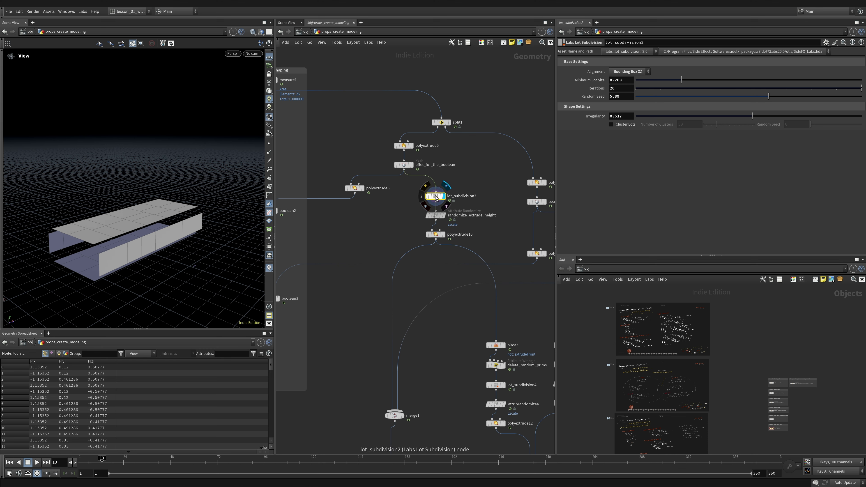
Step: Toggle the bypass of lot_subdivision2 to compare the panels with and without subdivision
click(426, 186)
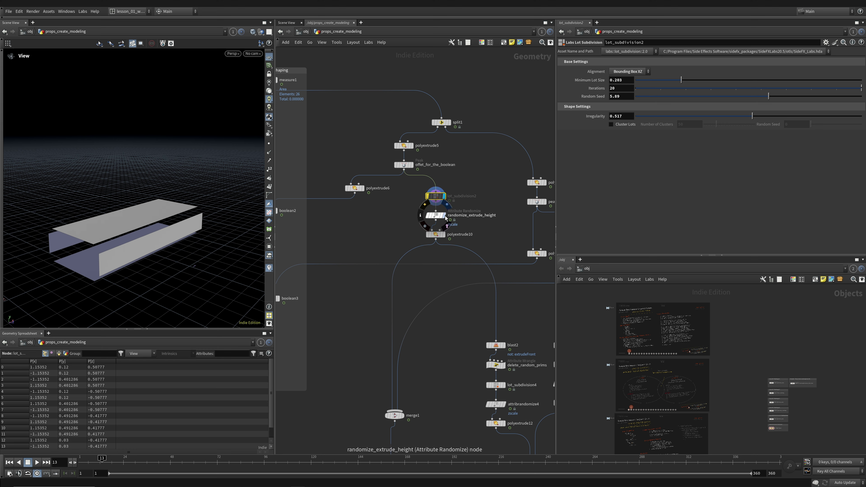
click(438, 217)
click(427, 187)
Step: Display the Metal_Box_3 and Metal_Box_2 outputs in turn below the randomized box variations
drag(400, 189, 482, 204)
scroll(351, 338, down, 1)
mouse_move(350, 342)
middle_down()
mouse_move(405, 240)
mouse_move(411, 128)
middle_up()
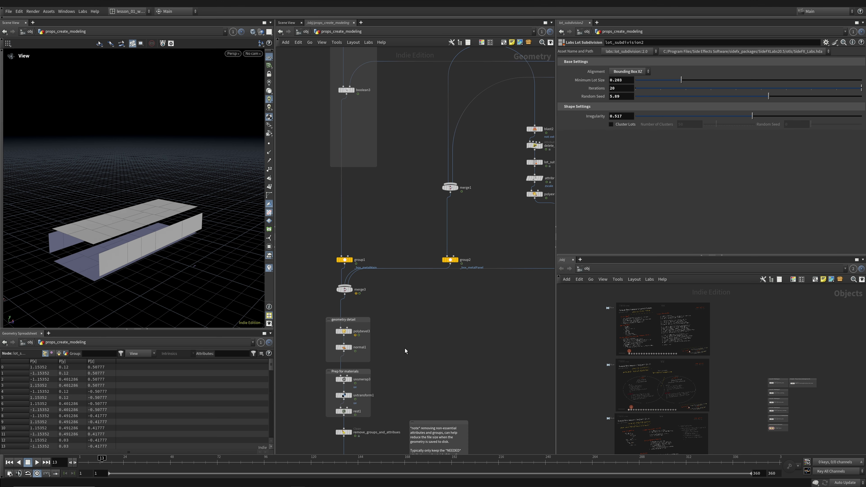
middle_drag(406, 352, 408, 167)
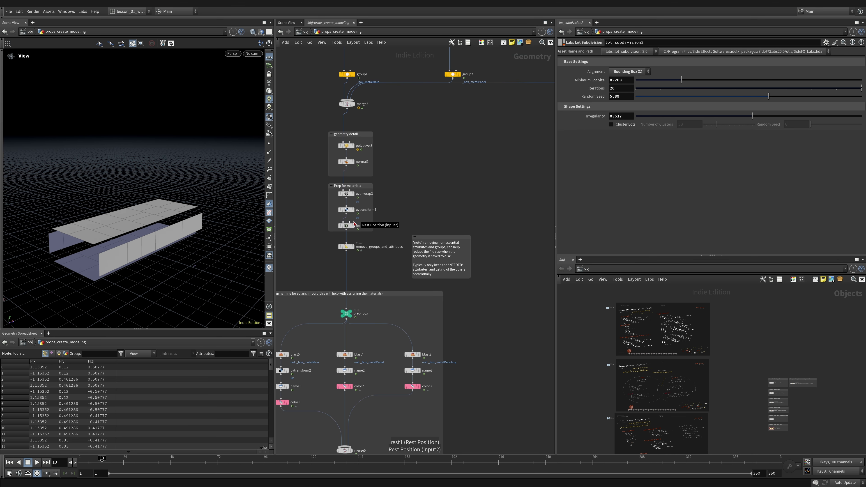
middle_drag(445, 401, 483, 143)
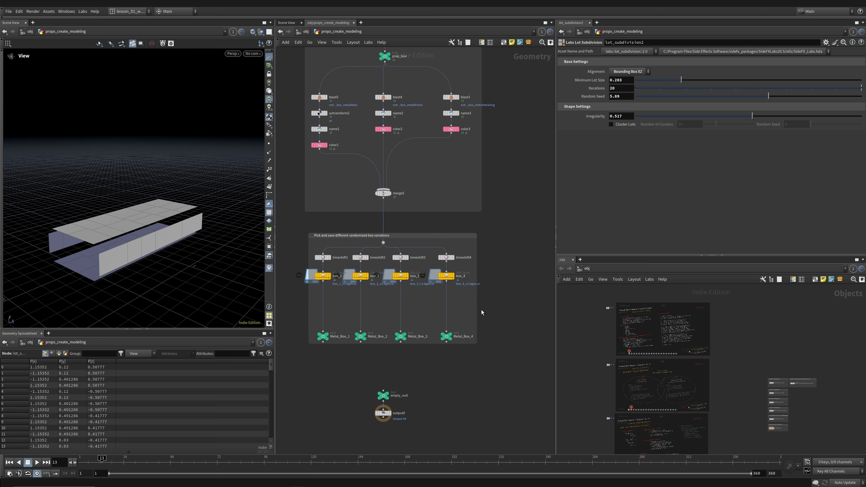
click(407, 337)
click(367, 338)
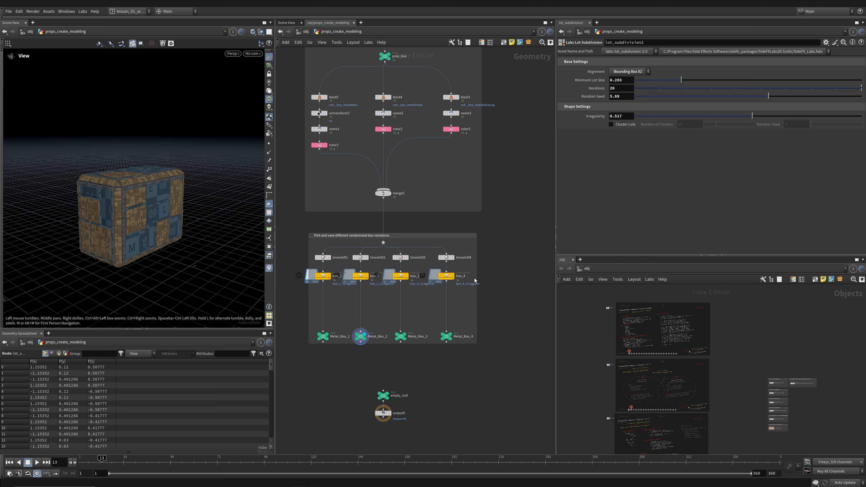
scroll(493, 236, down, 3)
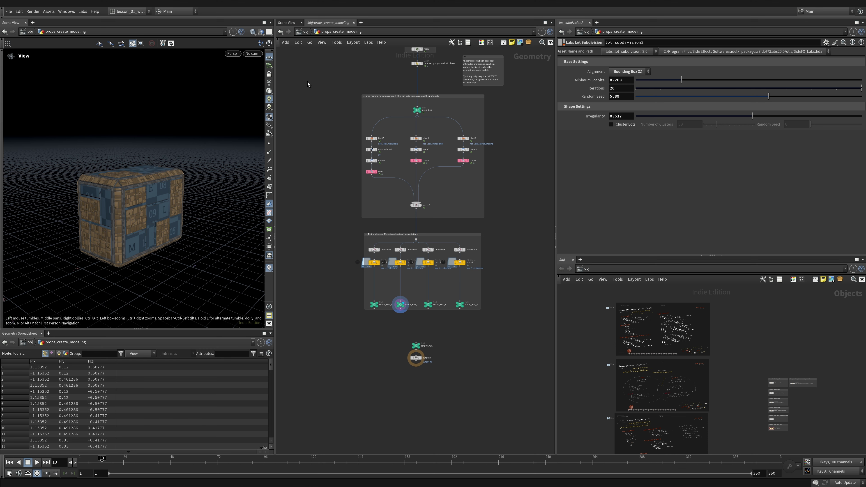
Step: Return to the obj level, open the tower_geometry_prep network and bring its tower saving and placing section into close view
key(u)
double_click(366, 262)
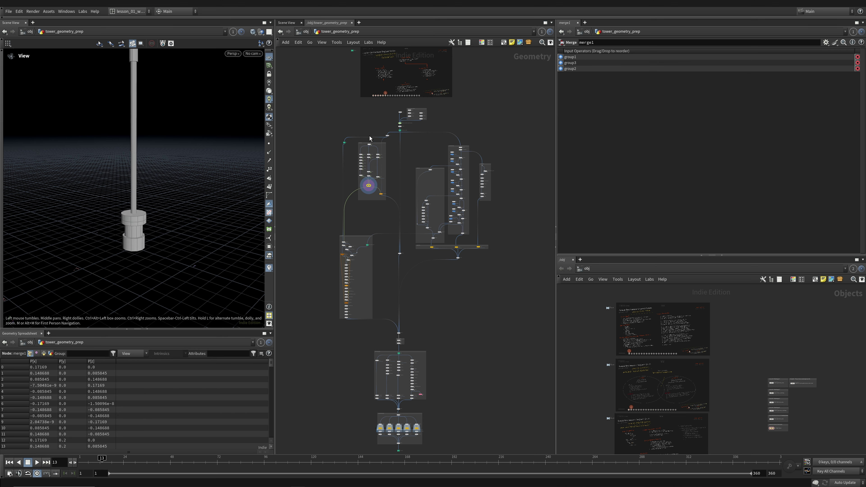
middle_drag(434, 383, 433, 205)
scroll(392, 251, up, 8)
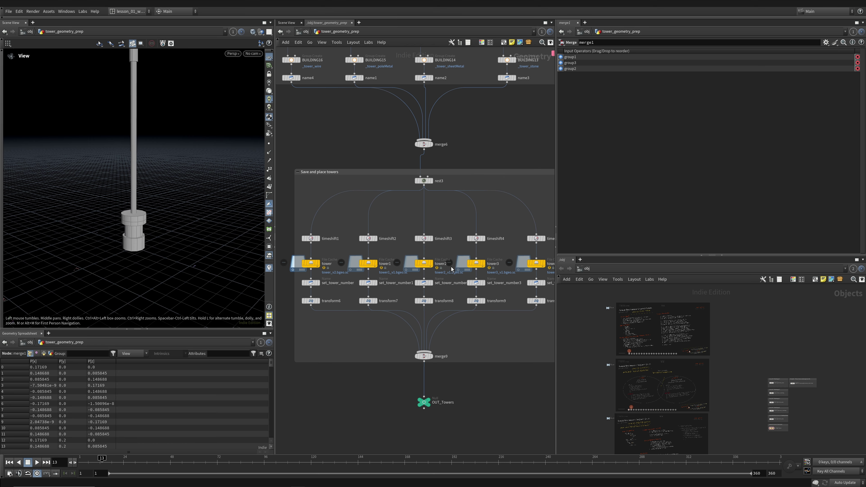
Step: Display the merge6 output above the tower saving section and view the complete tower in the viewport
mouse_move(434, 148)
click(424, 144)
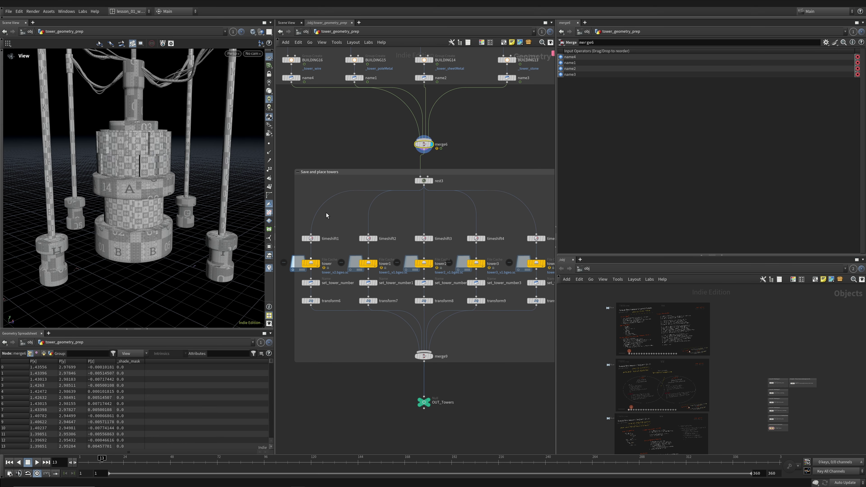
scroll(338, 151, down, 5)
key(h)
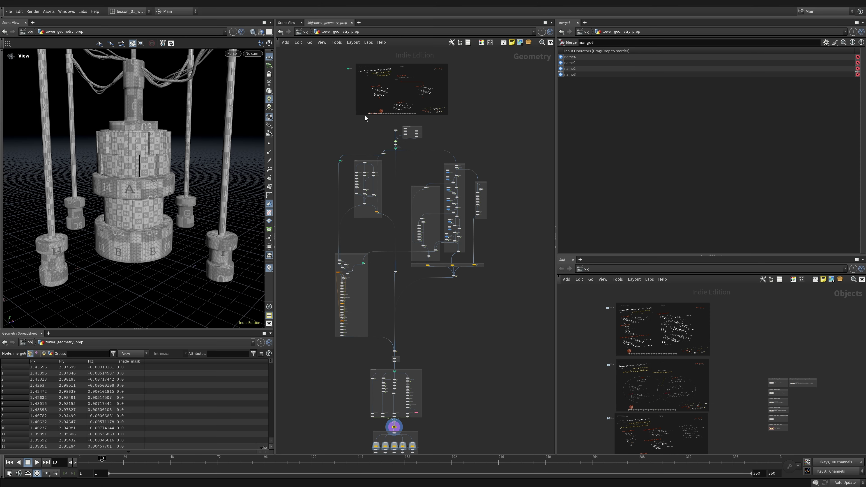
middle_drag(467, 330, 464, 234)
right_drag(184, 221, 62, 242)
drag(141, 191, 145, 225)
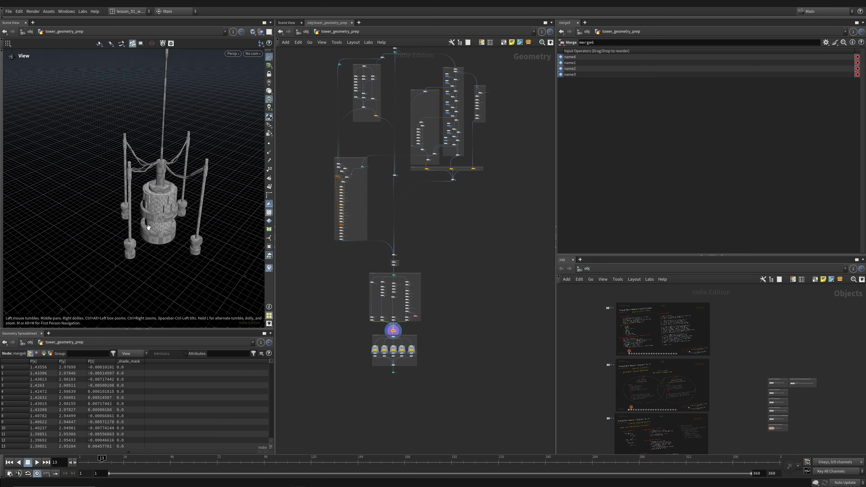
middle_drag(145, 225, 122, 254)
Step: Move the timeline to frame 64 to generate another tower variation and view it from a lower angle
click(152, 462)
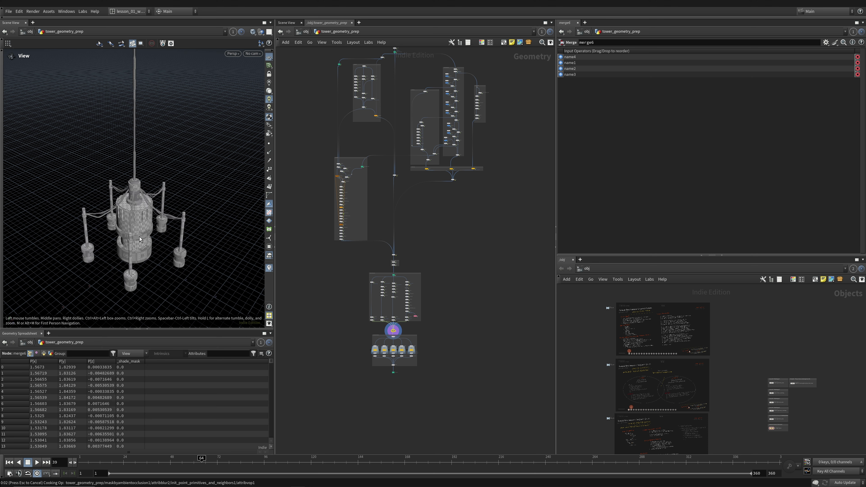
drag(139, 240, 121, 199)
scroll(121, 199, down, 4)
middle_drag(121, 199, 112, 242)
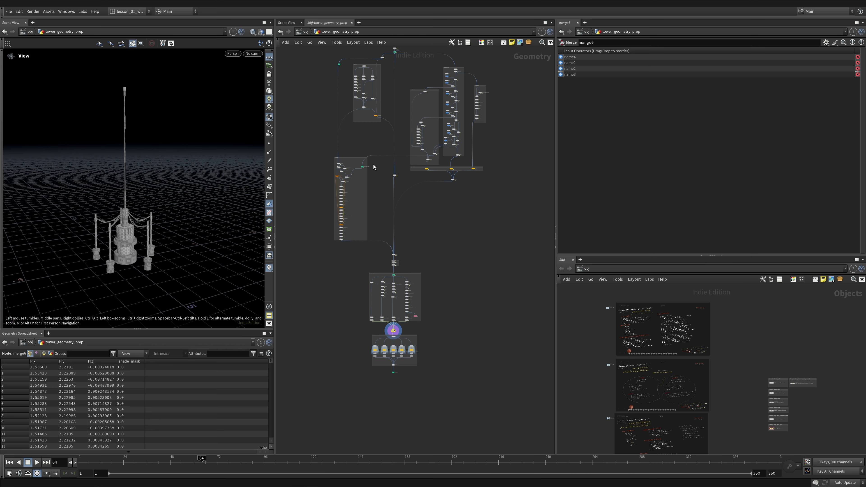
Step: Examine the tower network's branches from the base shape through the merges to the saving and placing section
middle_drag(392, 111, 395, 289)
scroll(401, 186, up, 4)
middle_drag(348, 269, 389, 113)
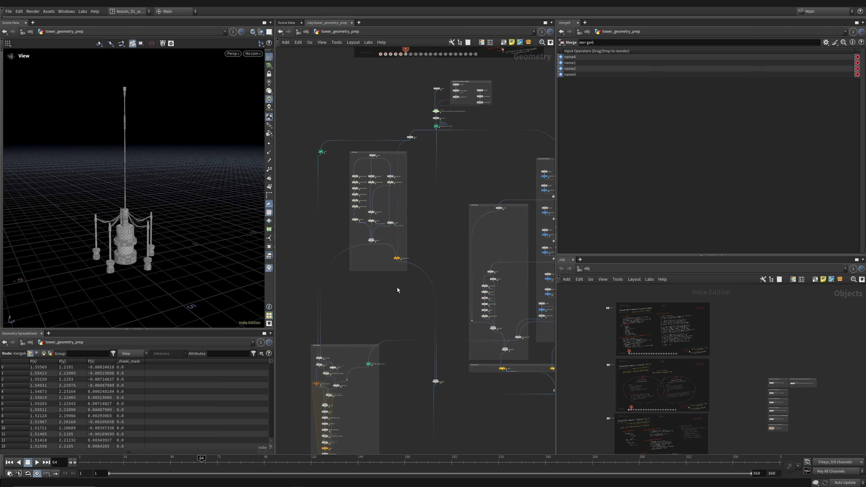
middle_drag(397, 290, 416, 131)
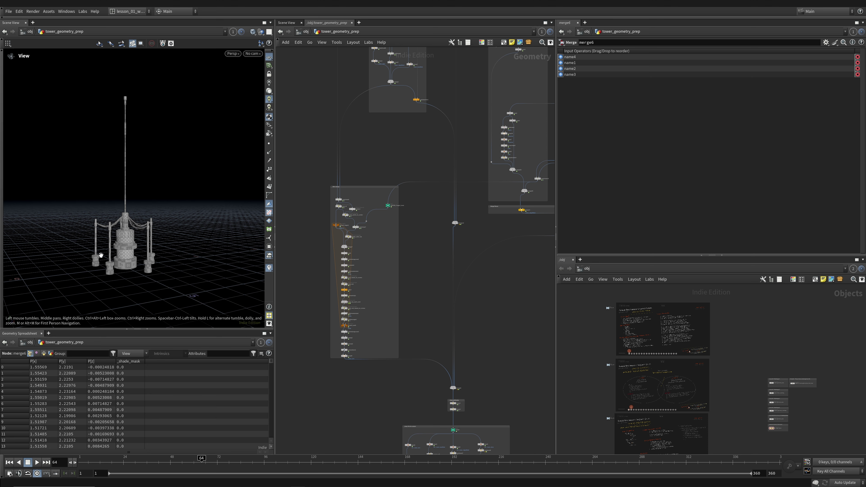
middle_drag(387, 305, 392, 272)
middle_drag(393, 429, 385, 199)
mouse_move(360, 326)
middle_down()
mouse_move(360, 282)
mouse_move(343, 241)
middle_up()
Step: Display the tower and tower1 file caches in turn and save their geometry to disk
scroll(404, 236, up, 4)
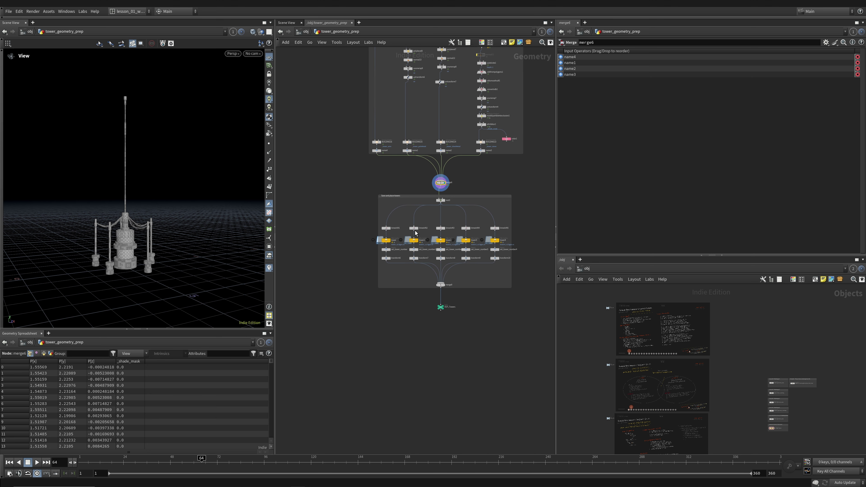
click(384, 242)
click(379, 242)
mouse_move(472, 486)
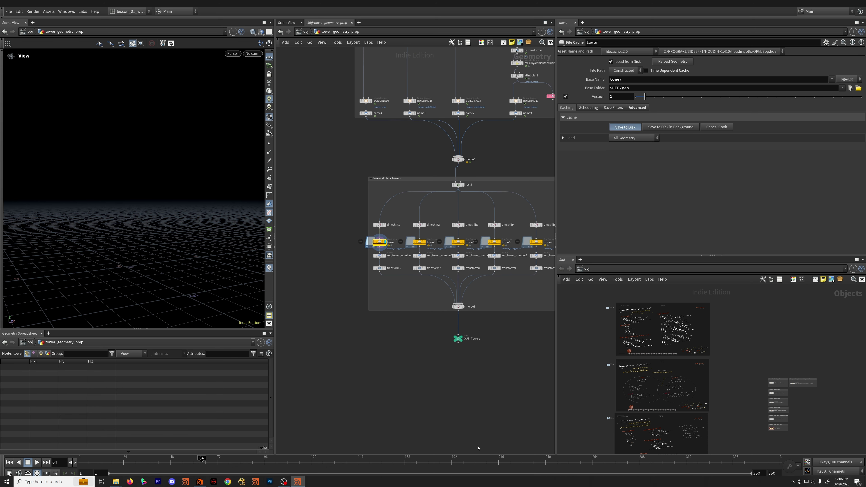
click(424, 242)
click(420, 241)
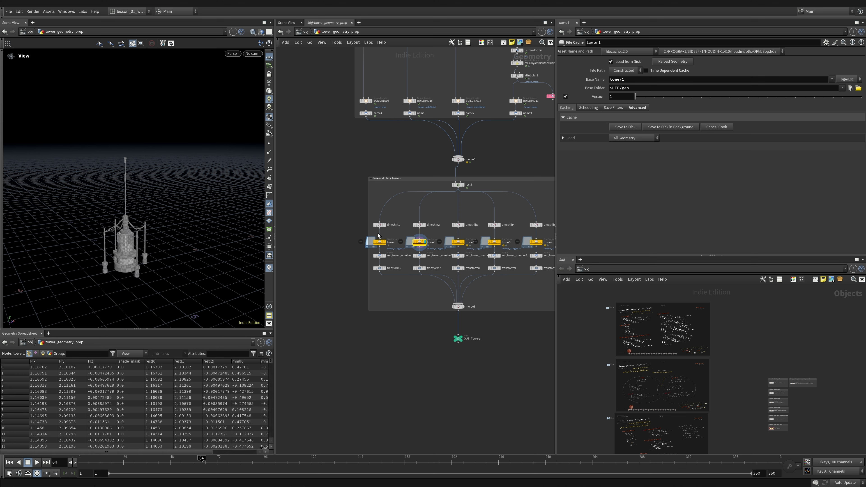
Step: Display the tower2 and tower3 file caches in turn and save their geometry to disk
scroll(447, 242, up, 2)
click(458, 242)
click(465, 241)
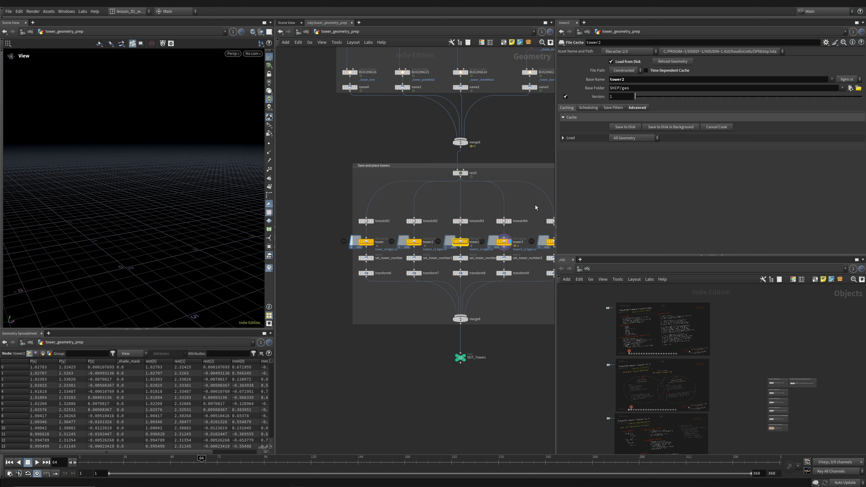
click(506, 243)
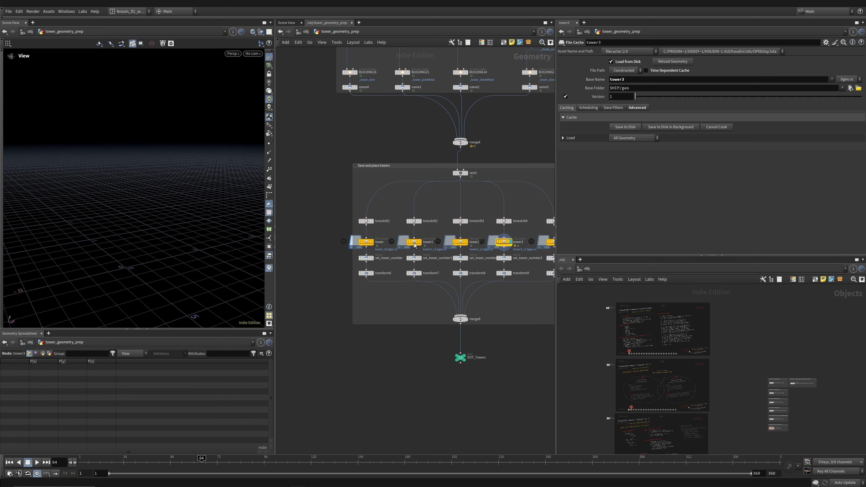
Step: Save the tower4 file cache to disk and inspect the cached tower in the viewport
middle_drag(523, 317, 456, 333)
click(491, 259)
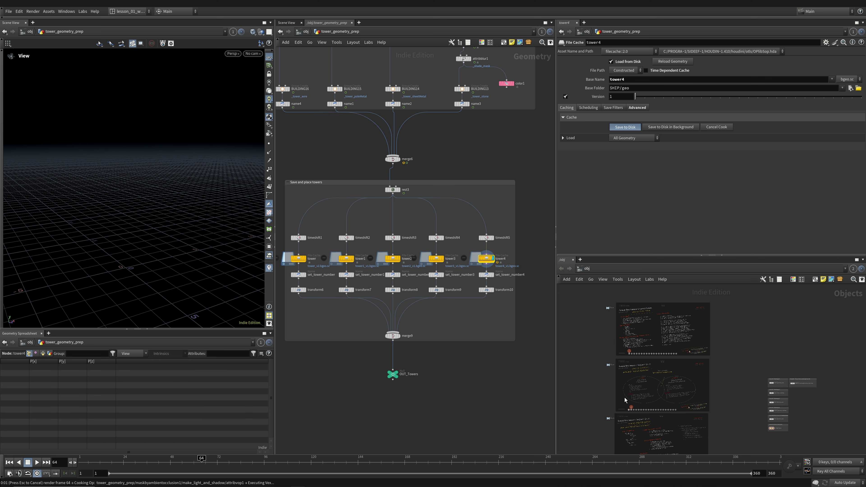
scroll(155, 210, up, 6)
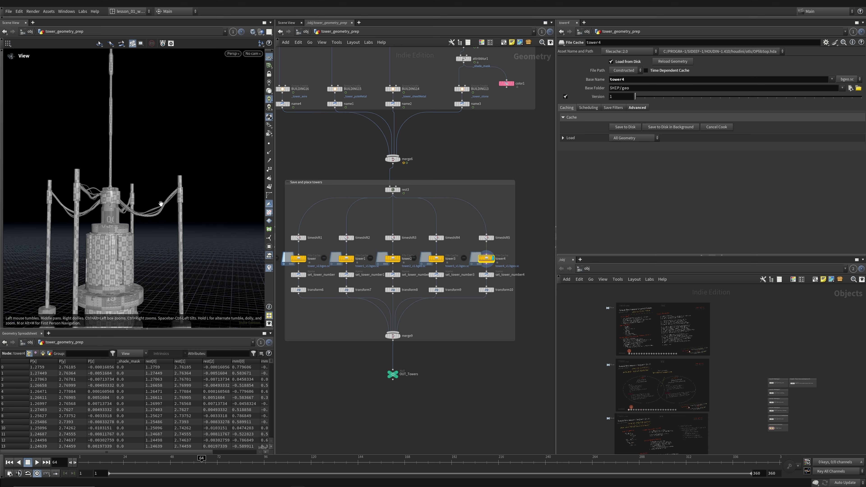
drag(117, 201, 98, 207)
scroll(99, 198, down, 5)
Step: Read the Procedural Tower lesson notes above the network and compare them with the node branches below
middle_drag(300, 156, 396, 418)
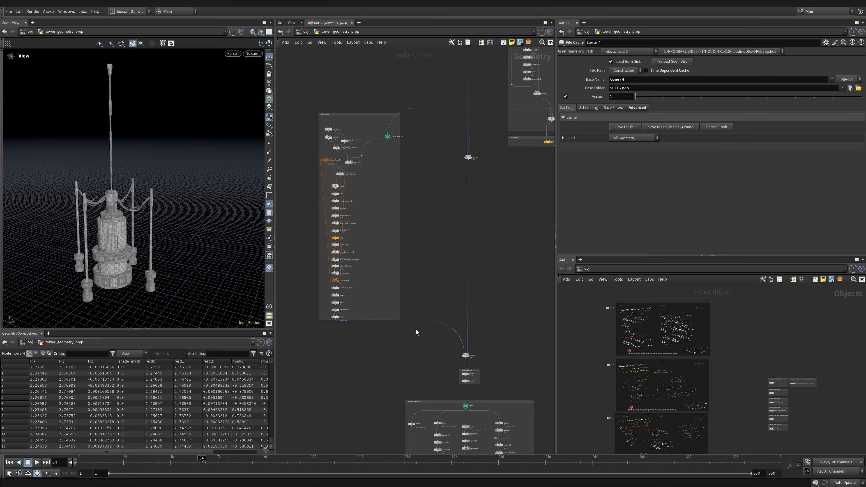
middle_drag(398, 75, 401, 416)
middle_drag(421, 145, 354, 360)
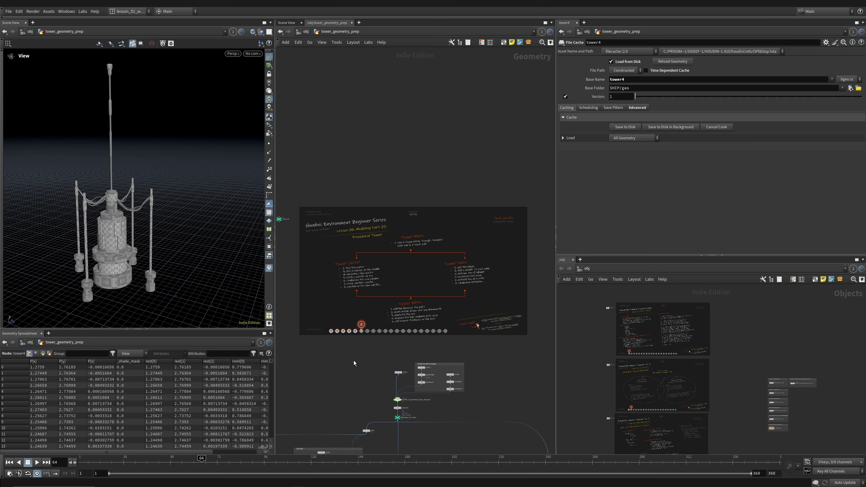
scroll(400, 281, up, 4)
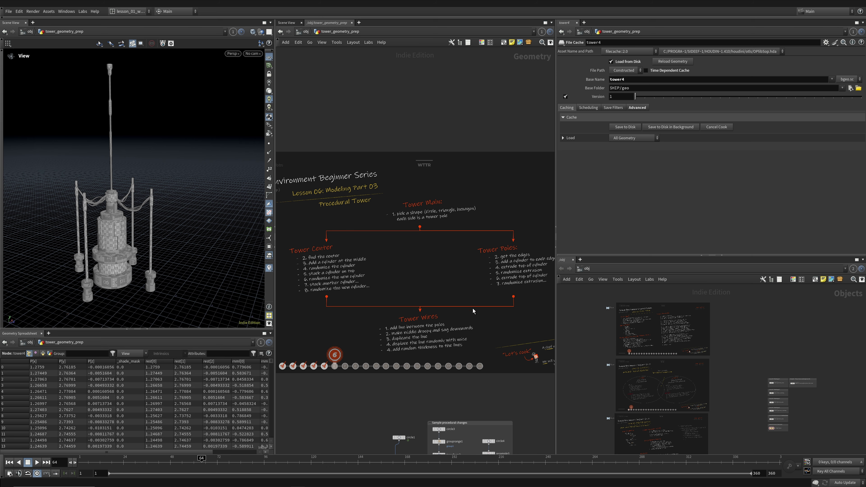
scroll(328, 281, down, 2)
middle_drag(377, 278, 375, 205)
scroll(443, 243, down, 3)
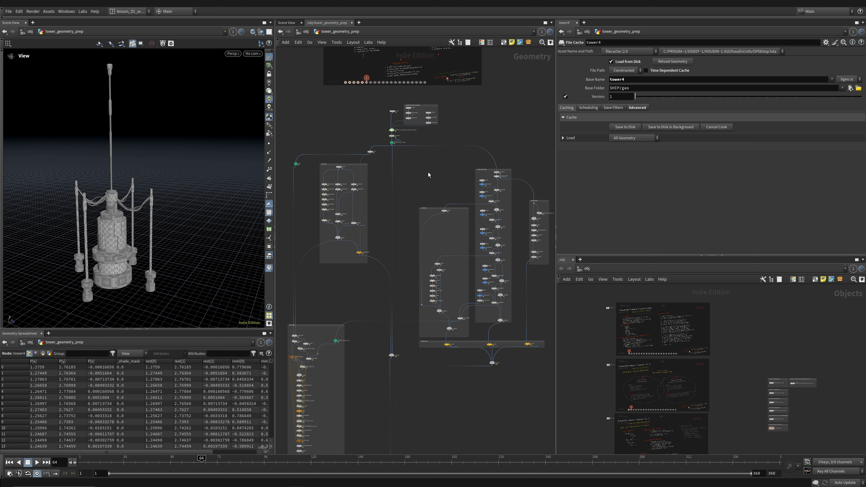
Step: Return to the obj level, open the podium_geometry_modeling network and bring its node tree into close view
key(u)
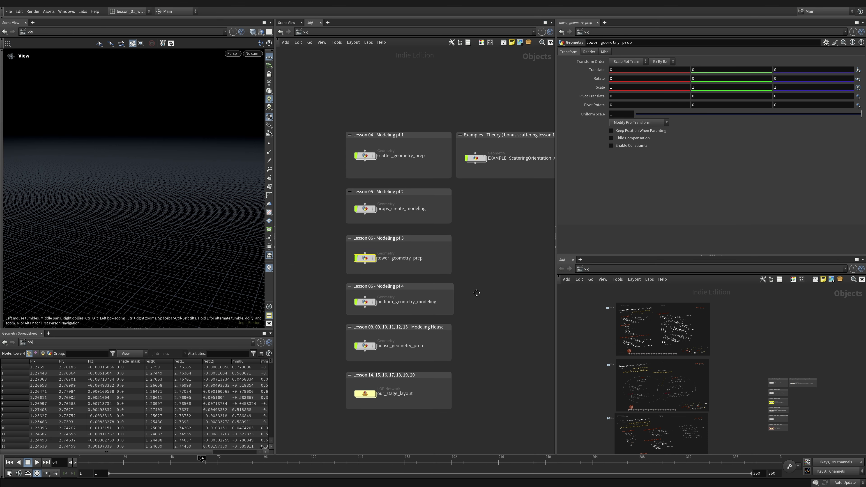
double_click(352, 239)
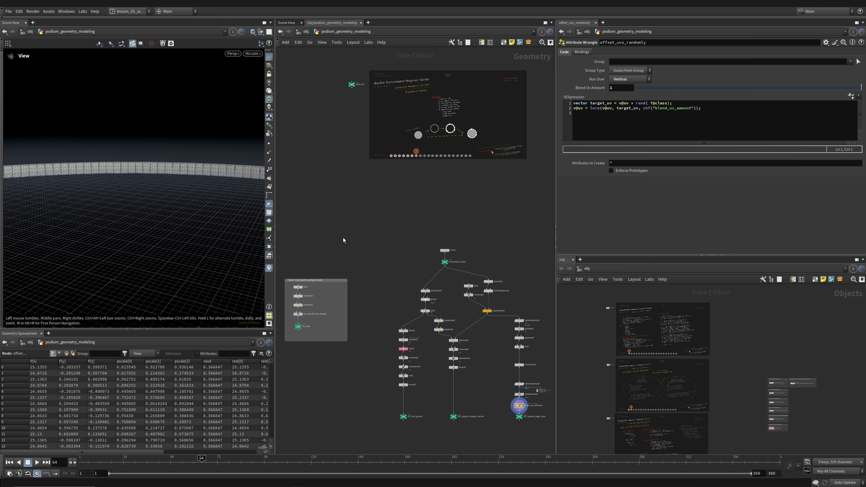
middle_drag(373, 237, 366, 209)
scroll(109, 203, down, 5)
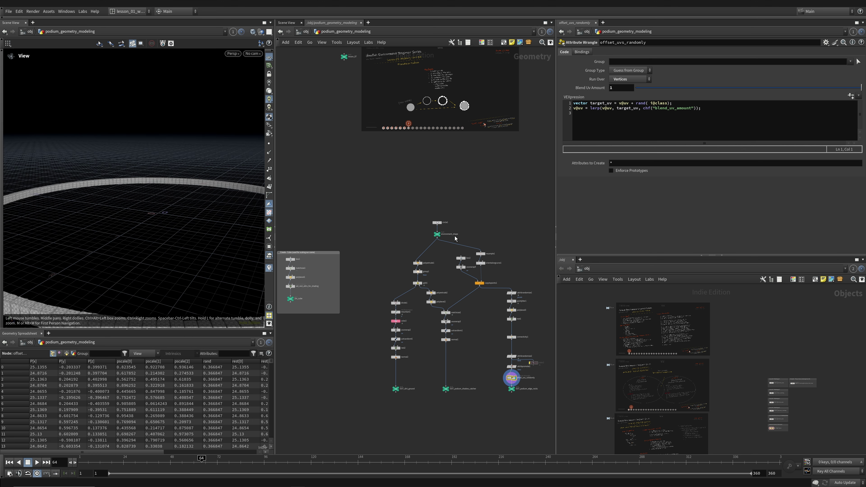
scroll(445, 224, up, 3)
middle_drag(361, 431, 329, 308)
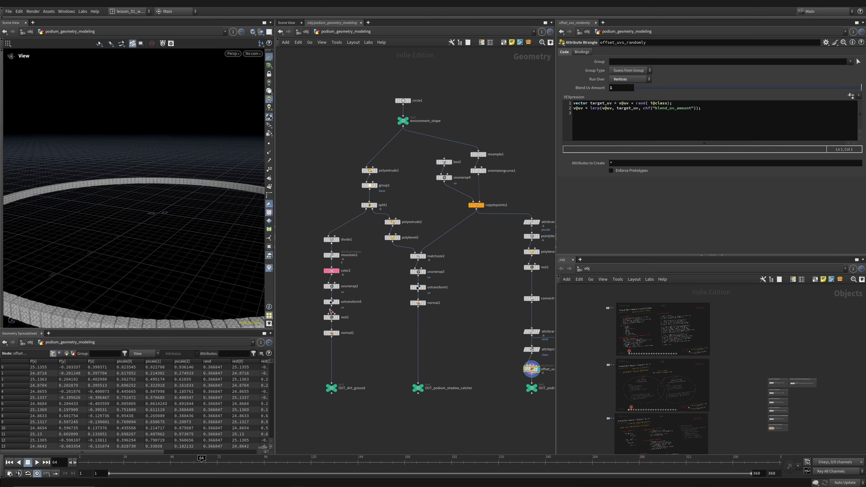
Step: Select the circle1 node feeding environment_shape and bring the whole podium ring into view
scroll(363, 274, down, 2)
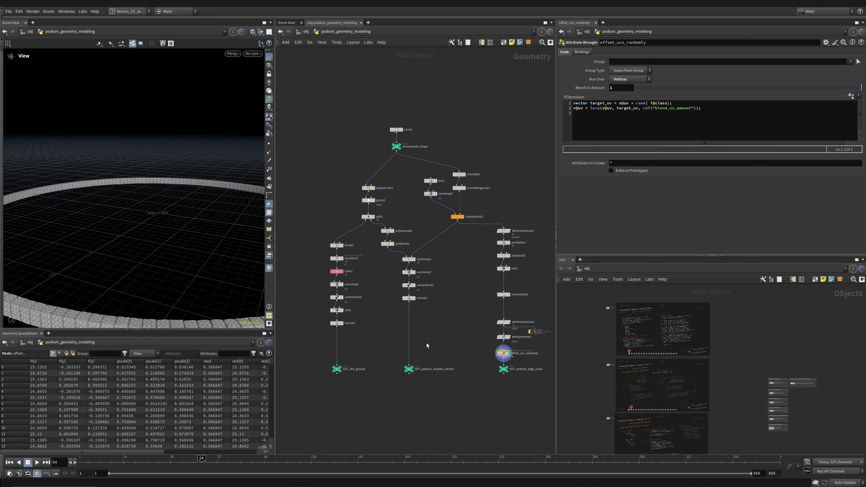
scroll(94, 262, down, 4)
drag(116, 257, 130, 264)
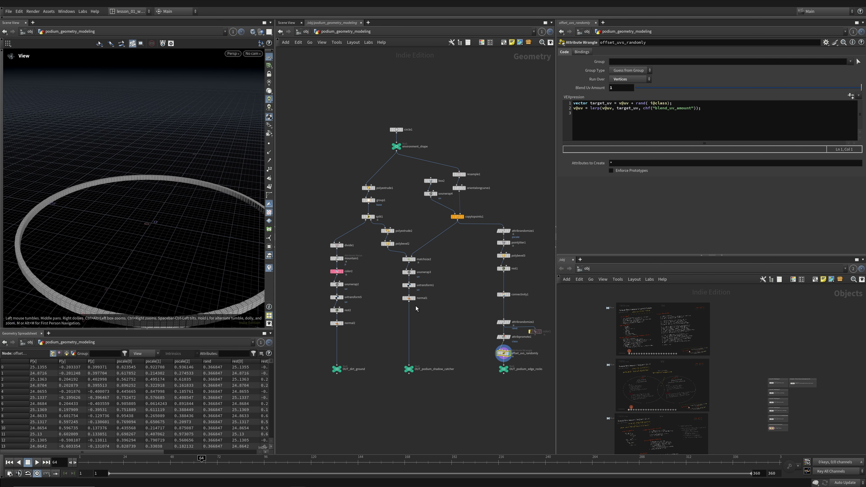
middle_drag(392, 332, 398, 329)
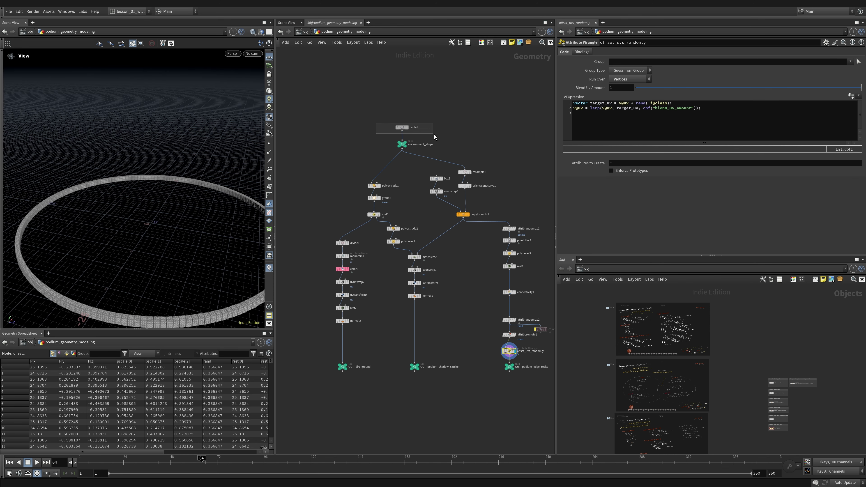
drag(435, 137, 424, 137)
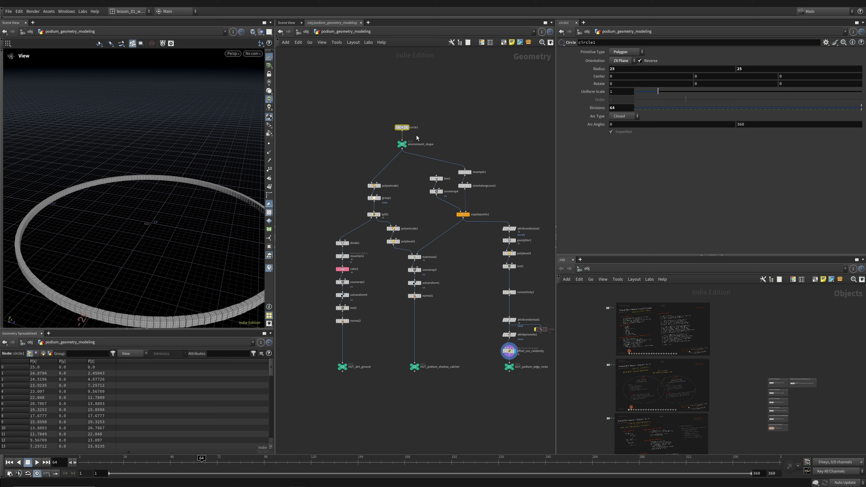
scroll(141, 215, down, 4)
drag(142, 215, 129, 198)
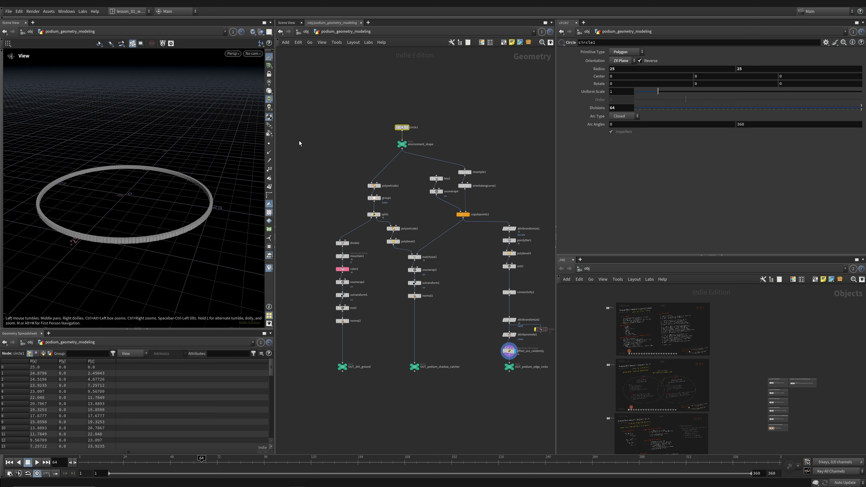
middle_drag(311, 158, 317, 159)
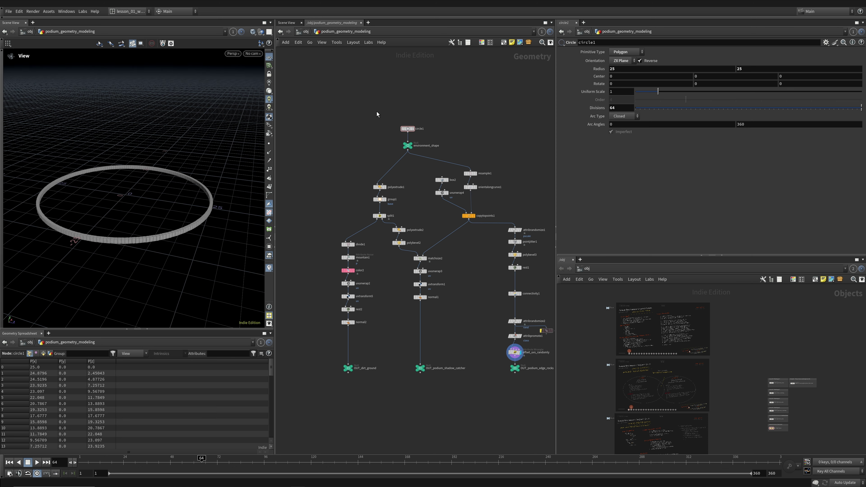
Step: Raise circle1's uniform scale to about 2.665 and inspect the blocks along the podium ring
drag(376, 113, 445, 133)
drag(651, 93, 697, 94)
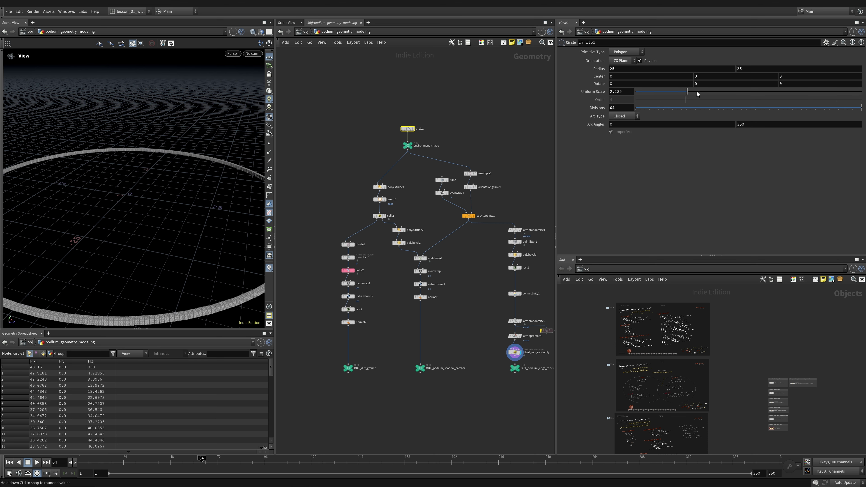
drag(118, 229, 155, 203)
right_drag(155, 203, 150, 207)
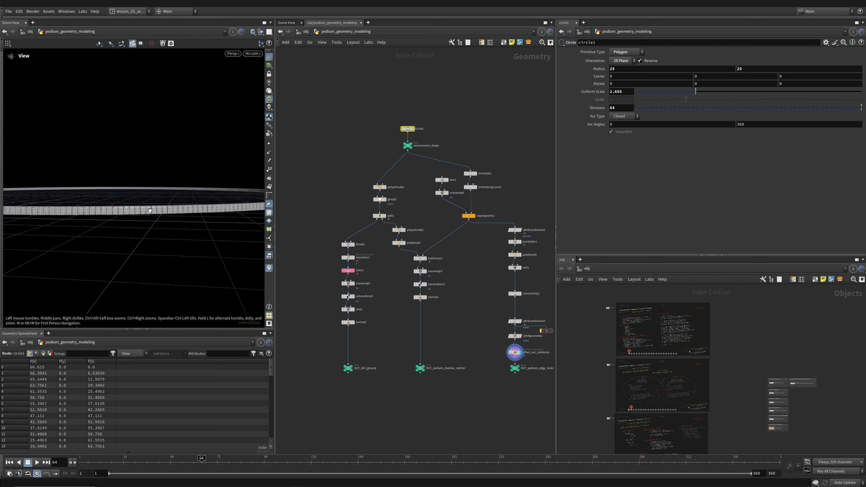
drag(151, 207, 204, 211)
right_drag(204, 211, 222, 195)
drag(221, 195, 132, 211)
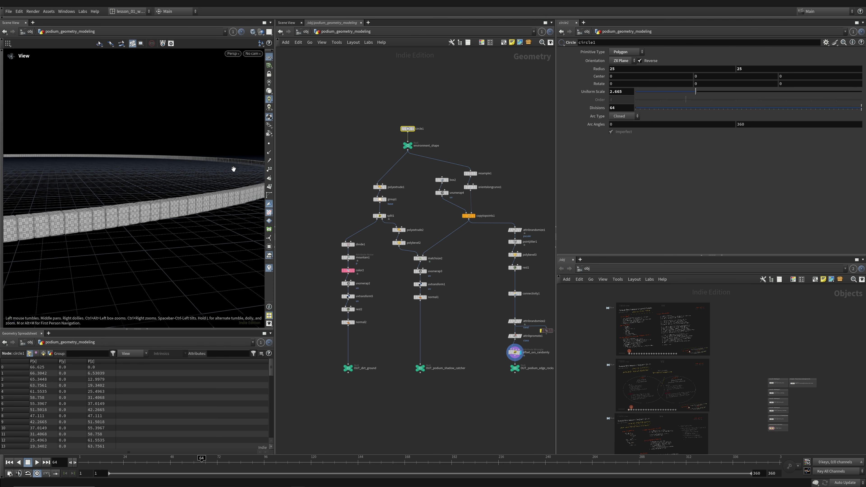
Step: Reduce circle1's uniform scale to 0.2 and frame the small podium ring
drag(649, 94, 645, 93)
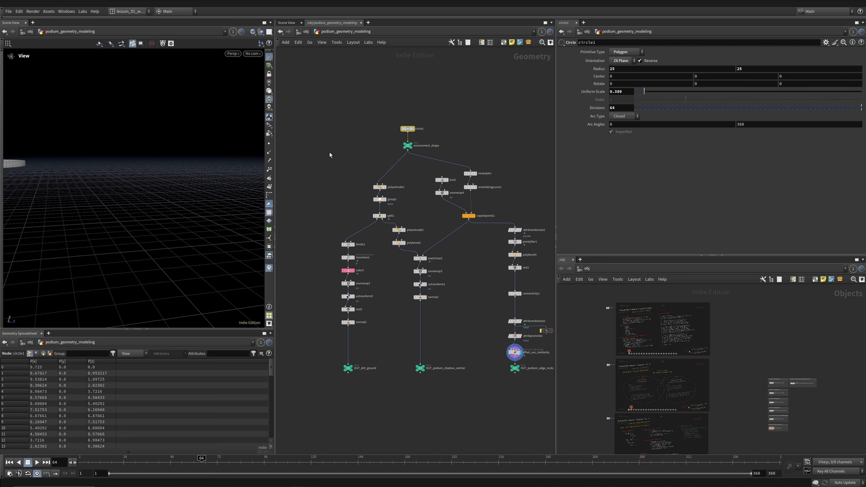
key(g)
right_drag(71, 194, 211, 215)
double_click(628, 94)
text(.2)
key(Return)
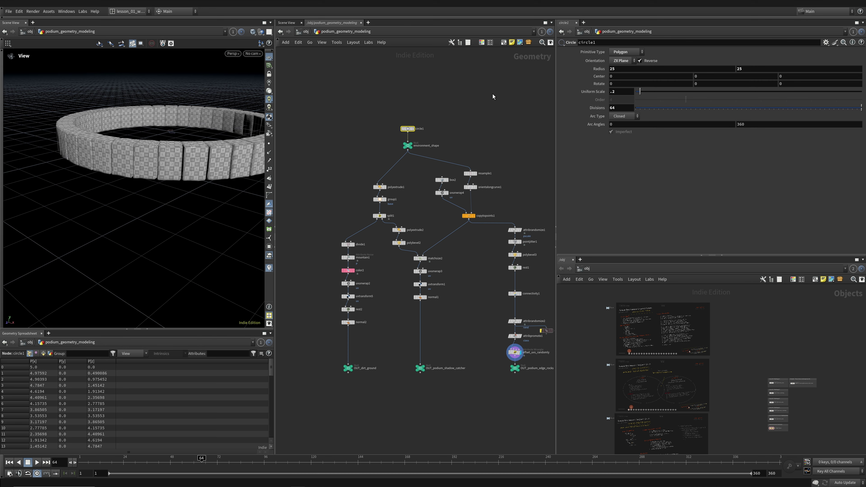
Step: Set circle1's uniform scale to 3 and inspect the podium ring's edge blocks up close
drag(170, 136, 193, 179)
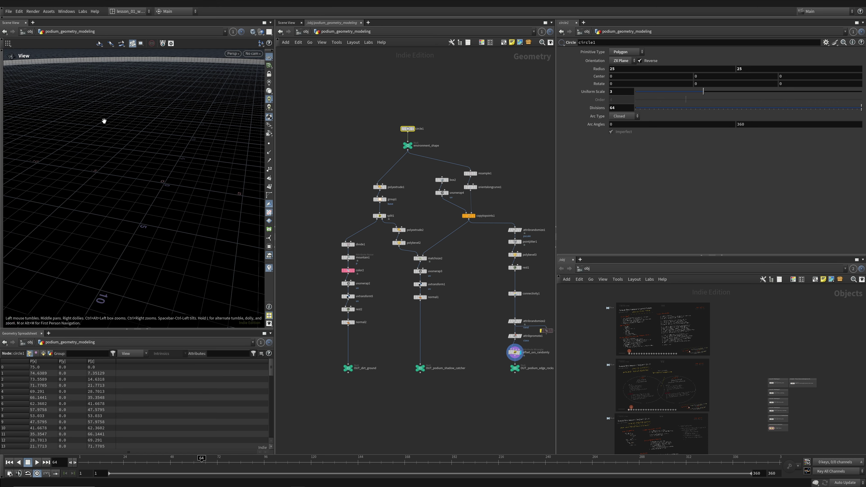
key(g)
right_drag(160, 240, 197, 261)
mouse_move(197, 261)
mouse_down()
mouse_move(199, 279)
mouse_move(202, 268)
mouse_up()
middle_drag(92, 270, 142, 273)
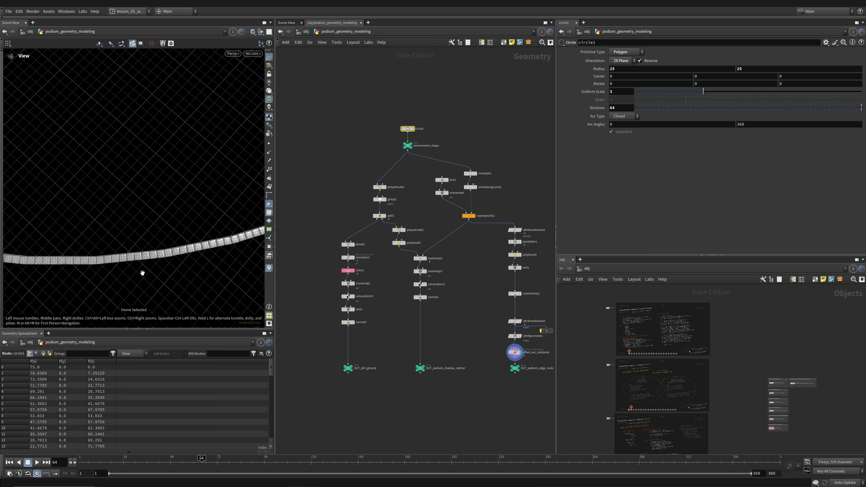
Step: Display circle1 in wireframe and inspect the base circle outline from a lower and then a wider angle
drag(143, 273, 141, 266)
middle_drag(141, 265, 212, 211)
click(411, 129)
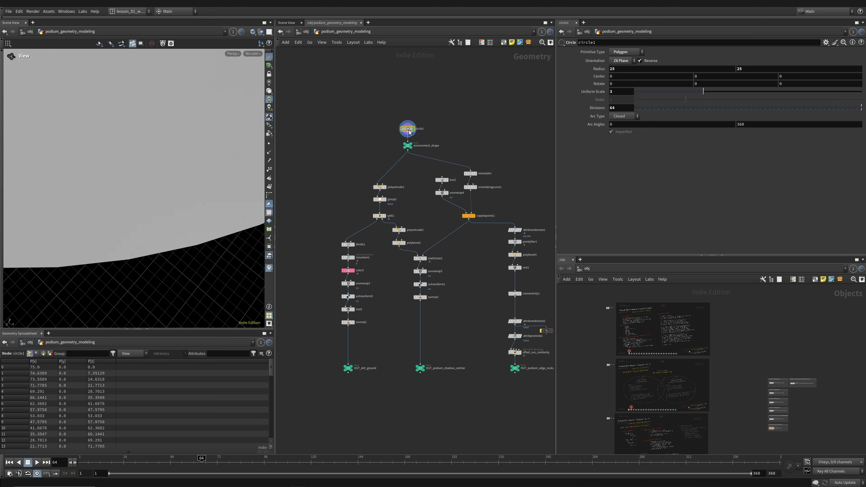
key(w)
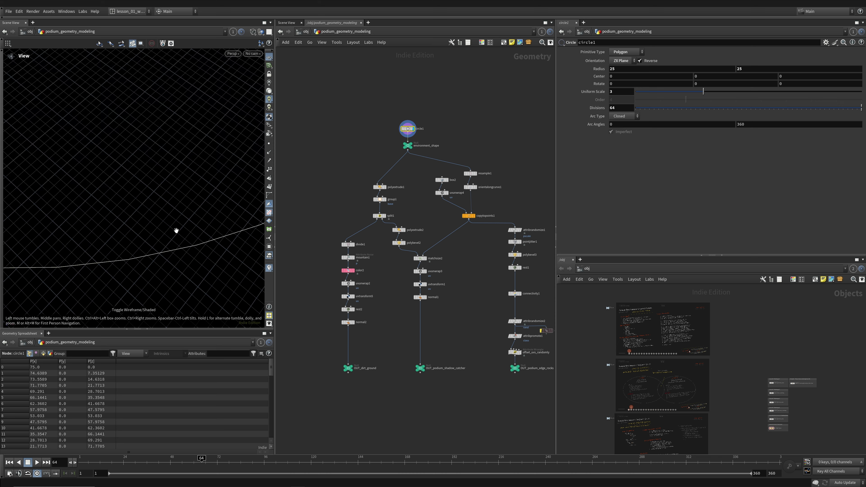
drag(159, 255, 136, 222)
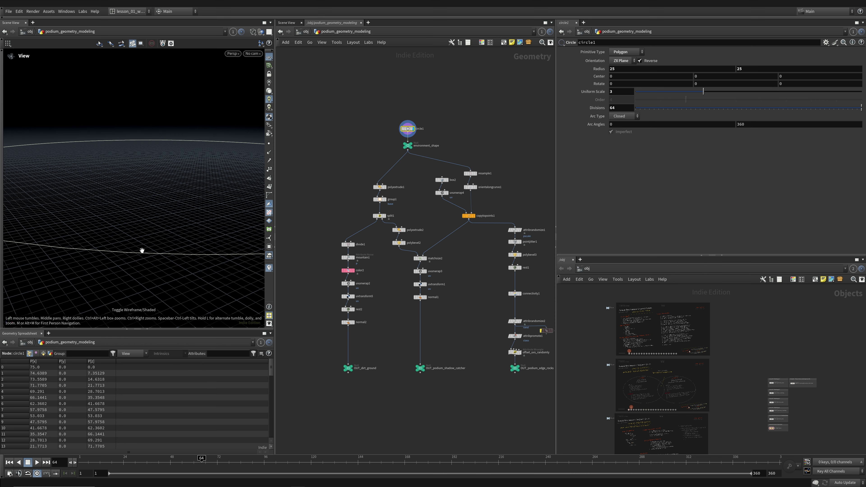
drag(142, 251, 141, 191)
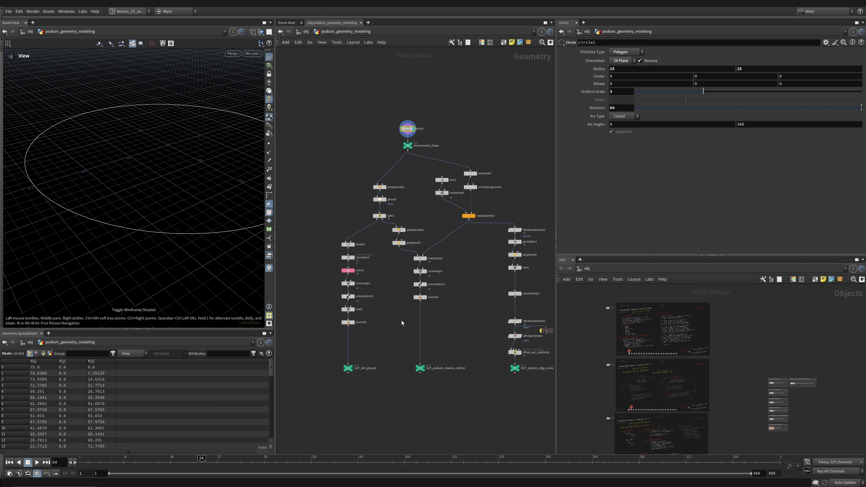
Step: Display the OUT_podium_edge_rocks output with shading restored and bring the ring's edge blocks closer
middle_drag(411, 367, 379, 333)
scroll(378, 332, up, 2)
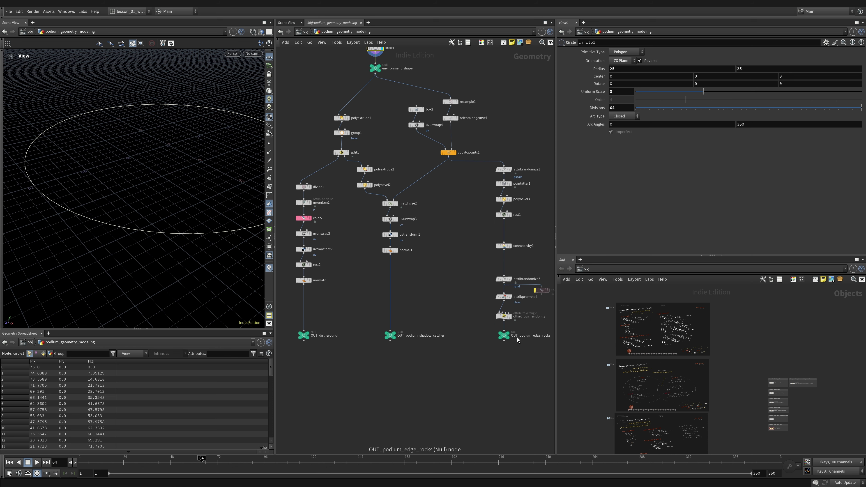
click(512, 327)
click(504, 336)
drag(175, 227, 180, 249)
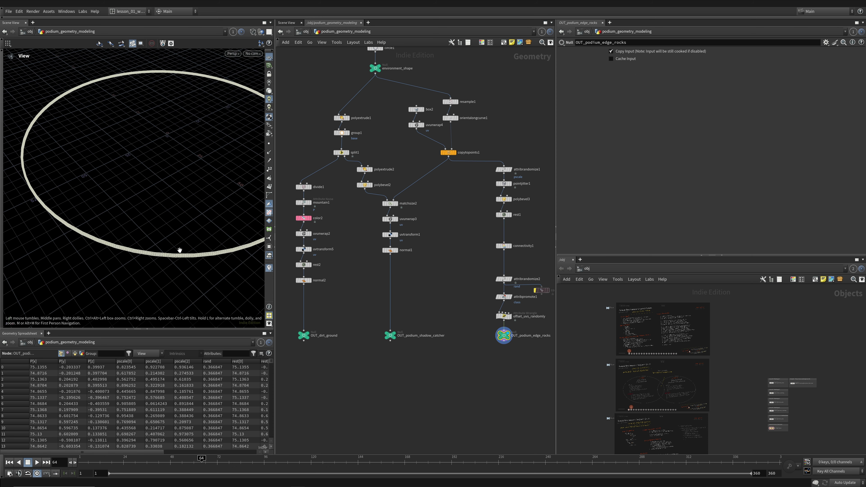
key(shift+w)
right_drag(180, 249, 216, 248)
Step: Set circle1's divisions to 12 and inspect the corners of the podium edge ring
middle_drag(403, 213, 428, 304)
drag(373, 126, 415, 151)
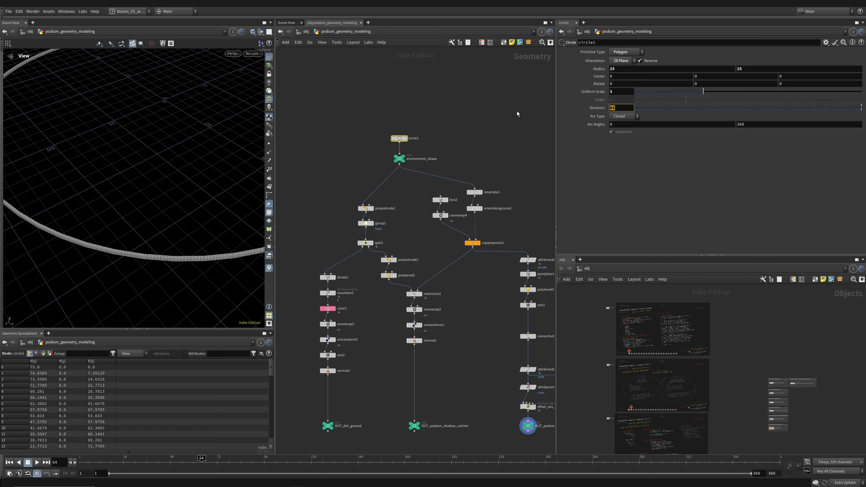
text(12)
key(Return)
right_drag(221, 188, 101, 148)
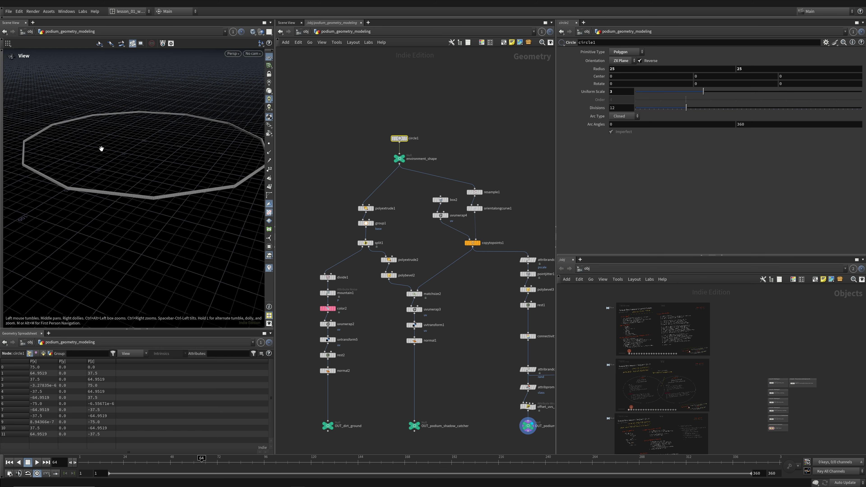
right_drag(156, 194, 215, 183)
drag(188, 174, 175, 211)
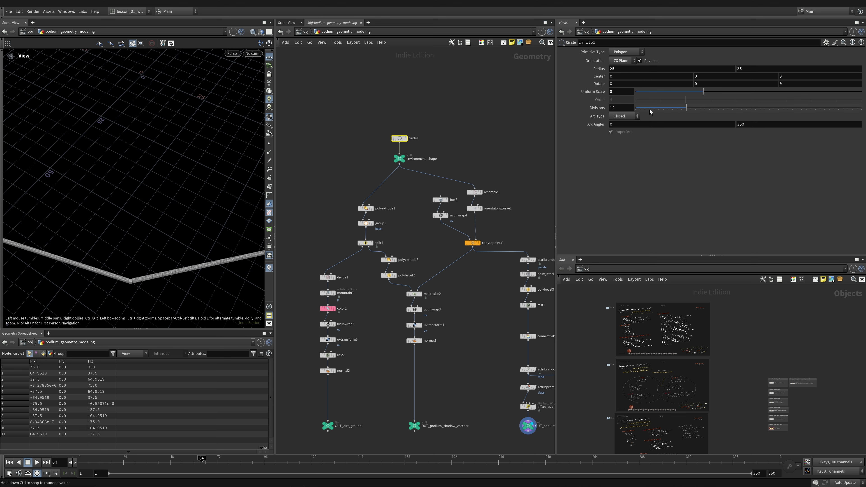
Step: Set circle1's divisions to 128 and check the podium edge ring
drag(623, 108, 468, 115)
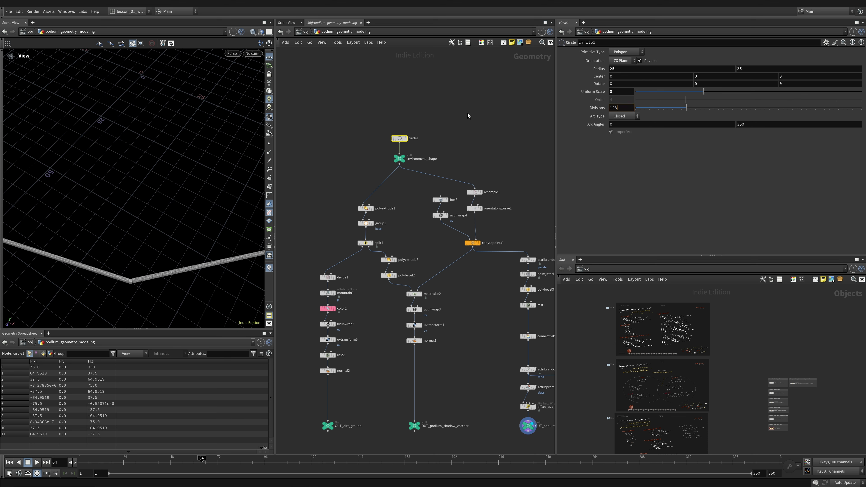
text(128)
key(Return)
drag(131, 203, 98, 213)
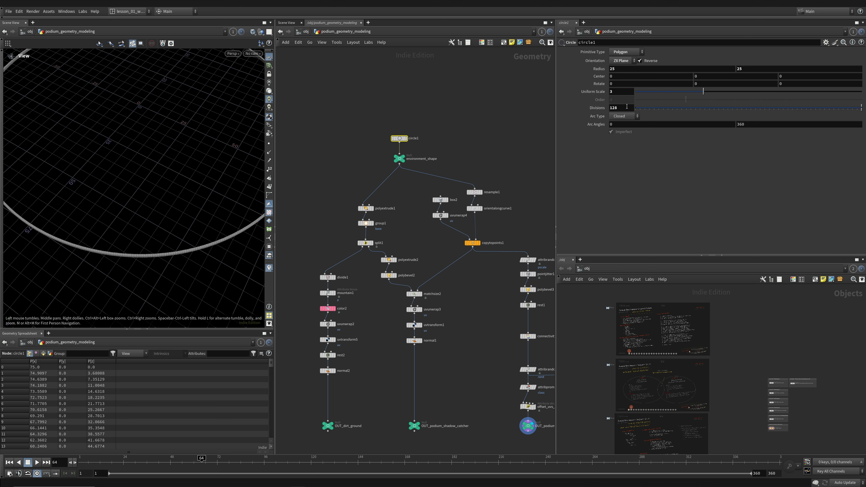
Step: Set circle1's uniform scale to 1 and view the podium ring at that size
drag(624, 91, 506, 99)
text(1)
key(Return)
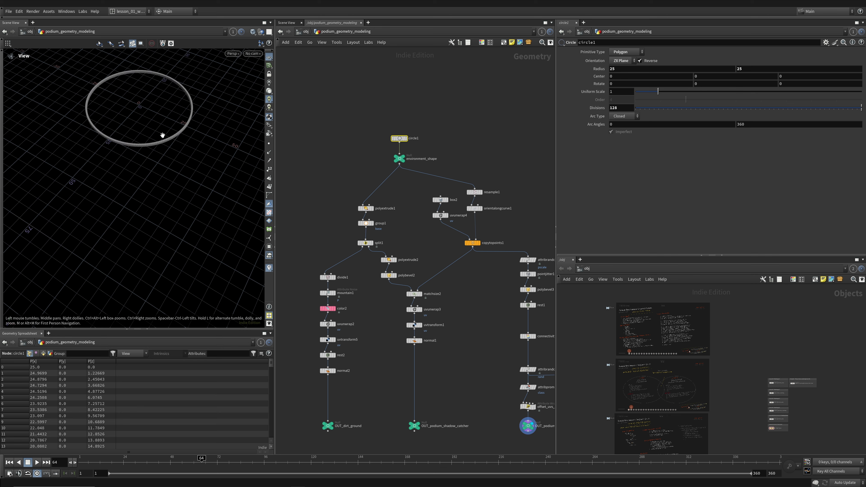
drag(162, 135, 174, 130)
Step: Open the house_geometry_prep network and display the merge2 node, framing the house in the viewport
scroll(356, 126, down, 5)
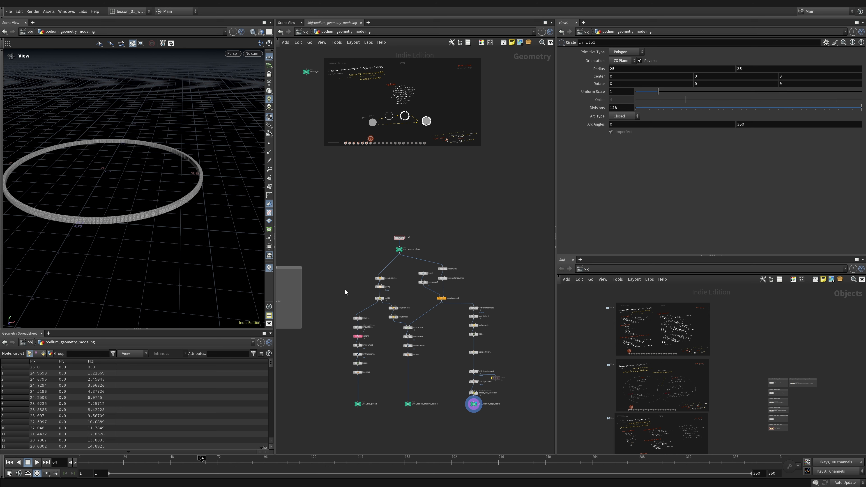
key(u)
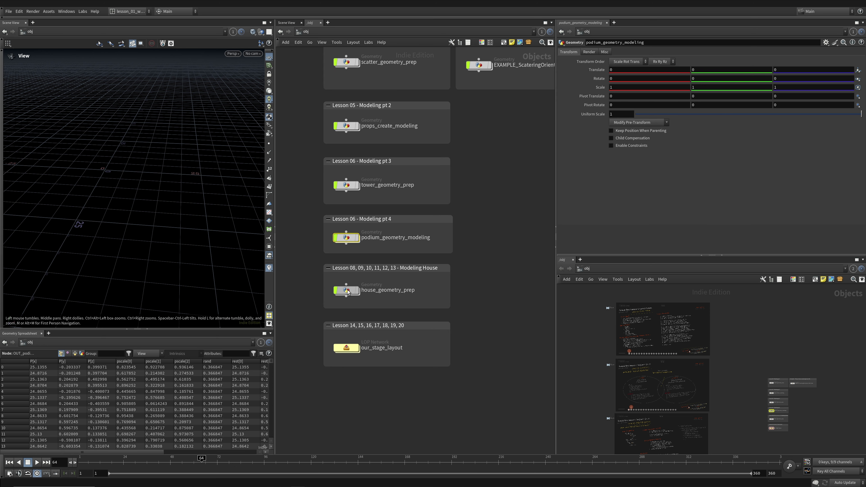
click(347, 290)
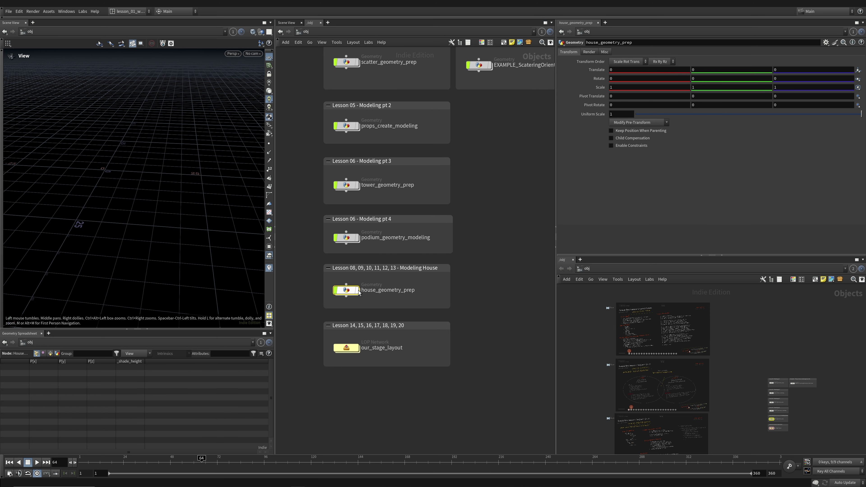
double_click(347, 290)
middle_drag(408, 356, 390, 334)
scroll(384, 348, up, 10)
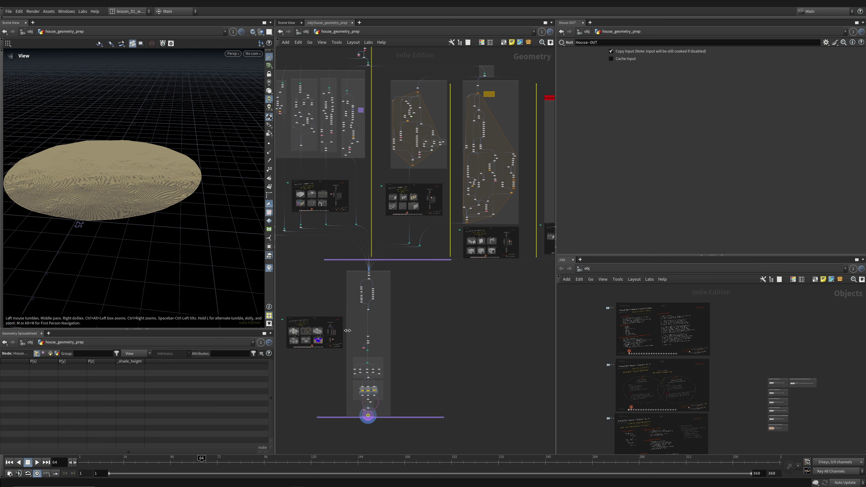
mouse_move(367, 214)
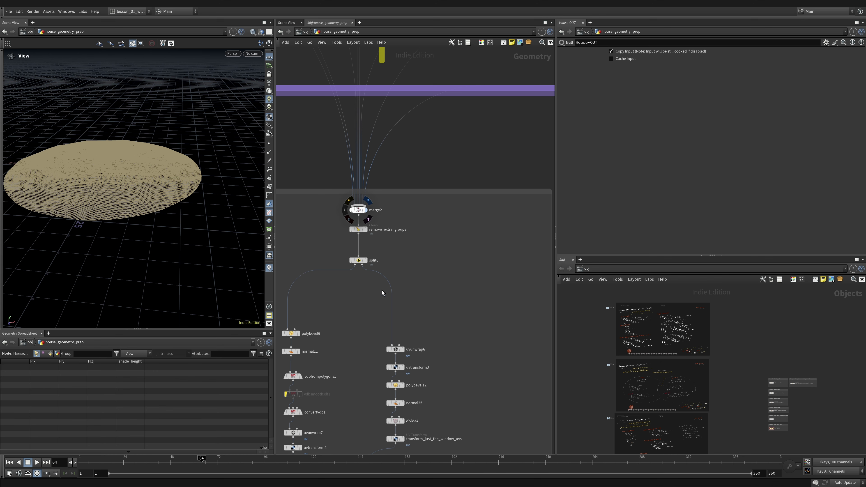
drag(150, 214, 123, 199)
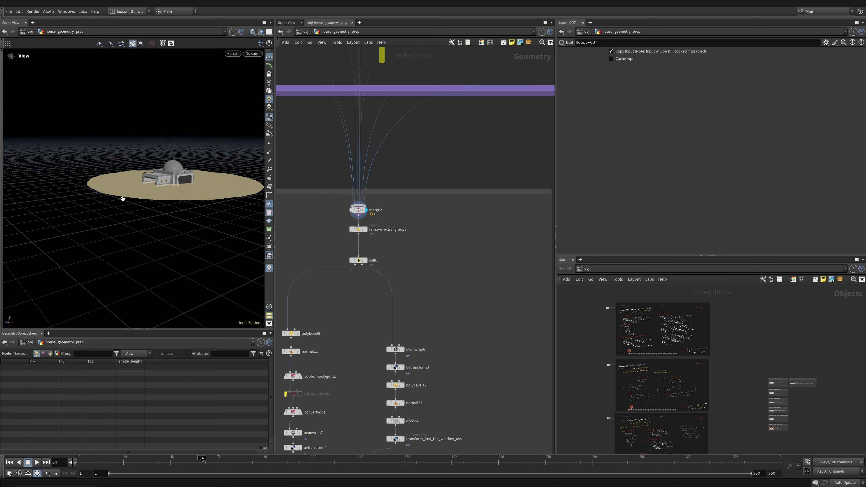
scroll(122, 199, up, 5)
Step: Turn off the template display of the GET_Ground_mask_by_ground_posotion node below merge15
scroll(439, 156, down, 5)
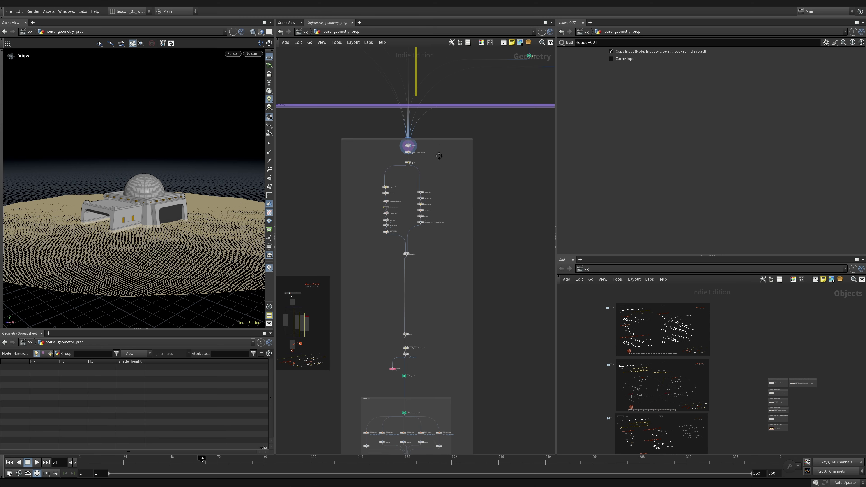
middle_drag(439, 156, 447, 2)
scroll(430, 378, up, 6)
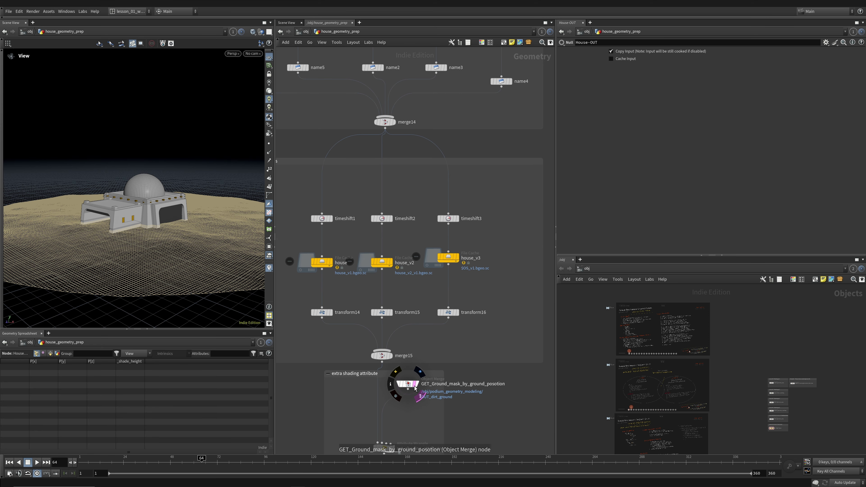
click(415, 386)
click(414, 386)
click(414, 386)
click(415, 386)
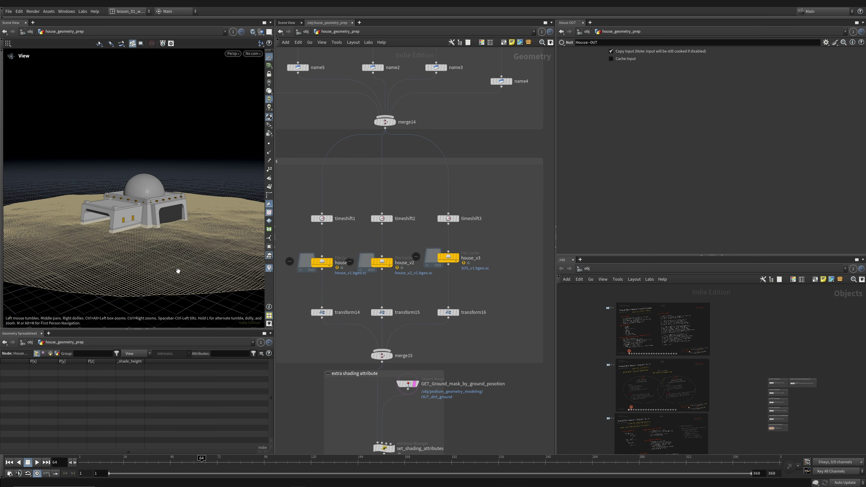
scroll(450, 212, down, 2)
click(421, 356)
Step: Play the timeline to preview the procedural house variations, stop playback and inspect the house from above
middle_drag(454, 170, 451, 335)
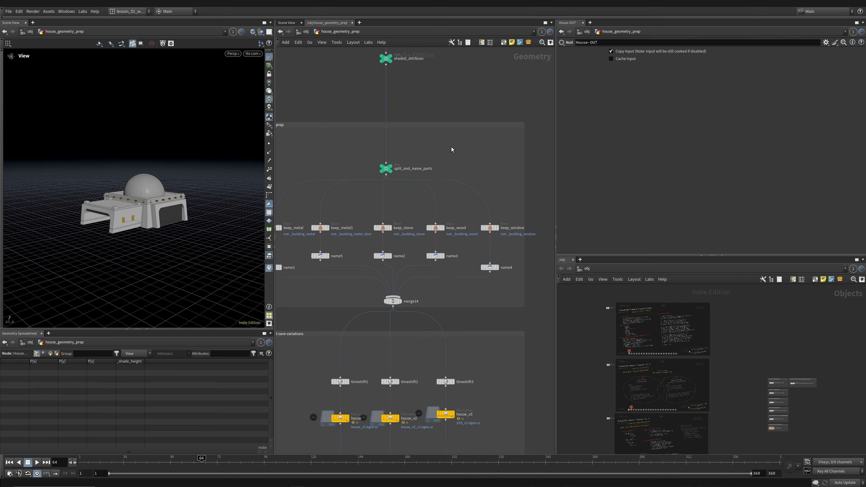
middle_drag(452, 148, 435, 325)
scroll(435, 282, down, 3)
middle_drag(501, 49, 491, 234)
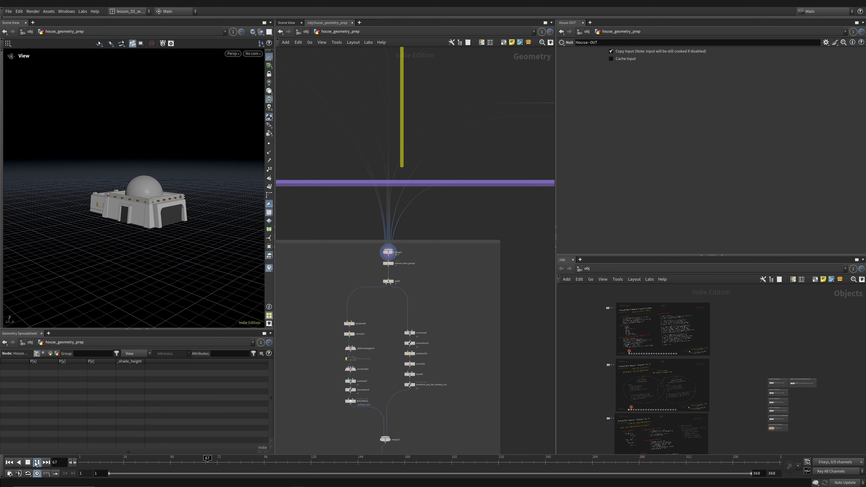
drag(139, 268, 135, 313)
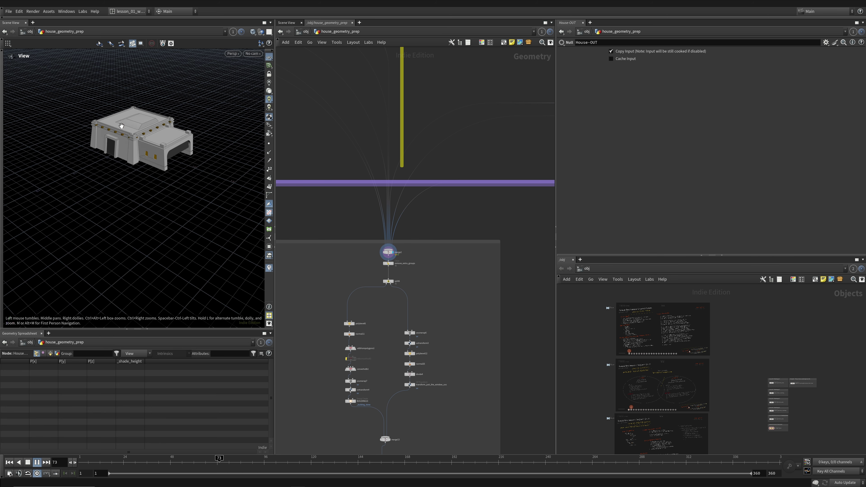
key(Escape)
drag(141, 126, 149, 135)
middle_drag(149, 134, 147, 192)
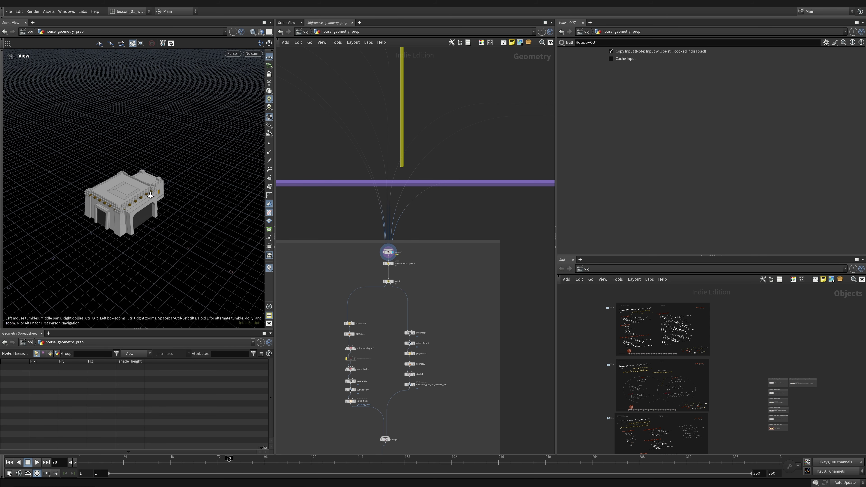
Step: Resume playback of the house variations, stop at frame 111 and inspect that house from a lower angle
scroll(147, 192, up, 2)
click(36, 464)
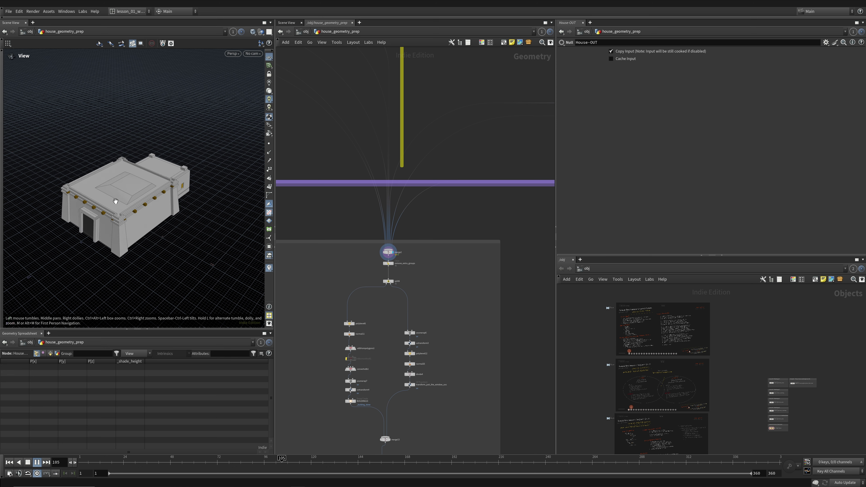
key(Up)
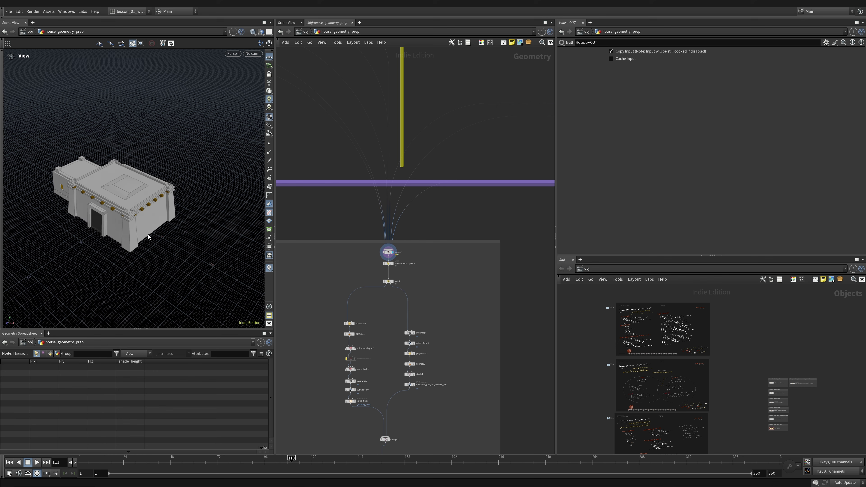
drag(115, 217, 133, 231)
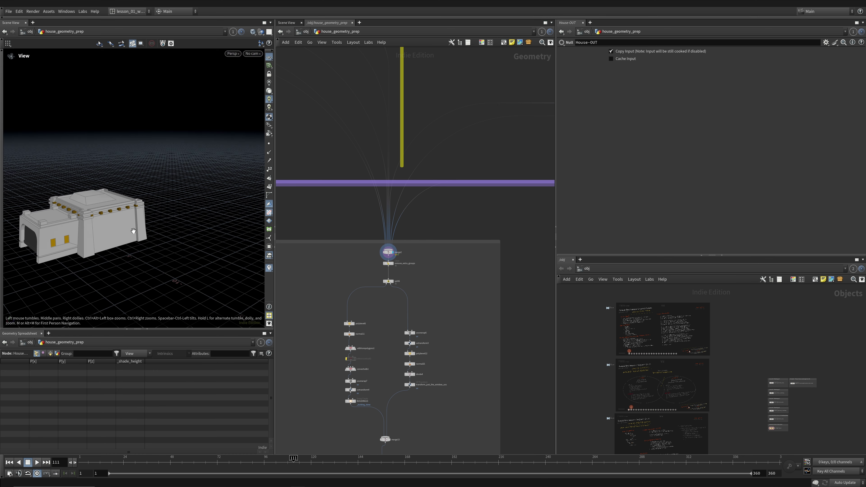
Step: Examine the "Customize your own" section with its Lesson 12 notes, and view the house from several sides
scroll(475, 147, down, 10)
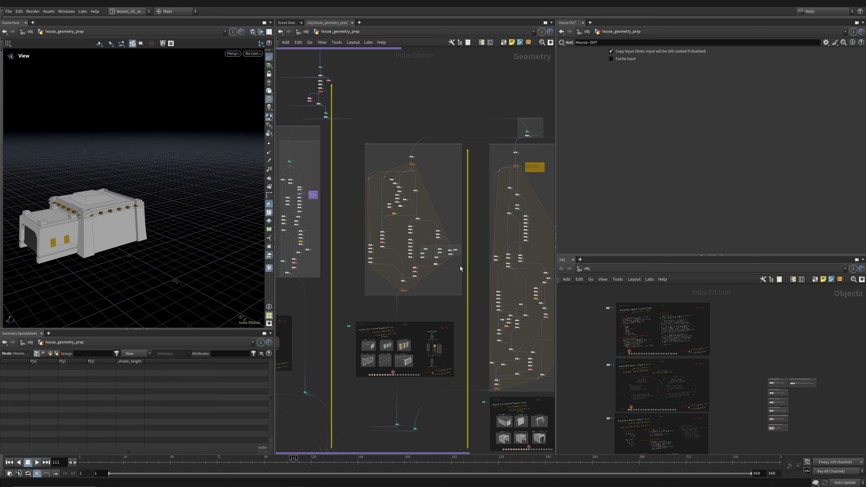
middle_drag(483, 210, 354, 195)
scroll(399, 314, up, 5)
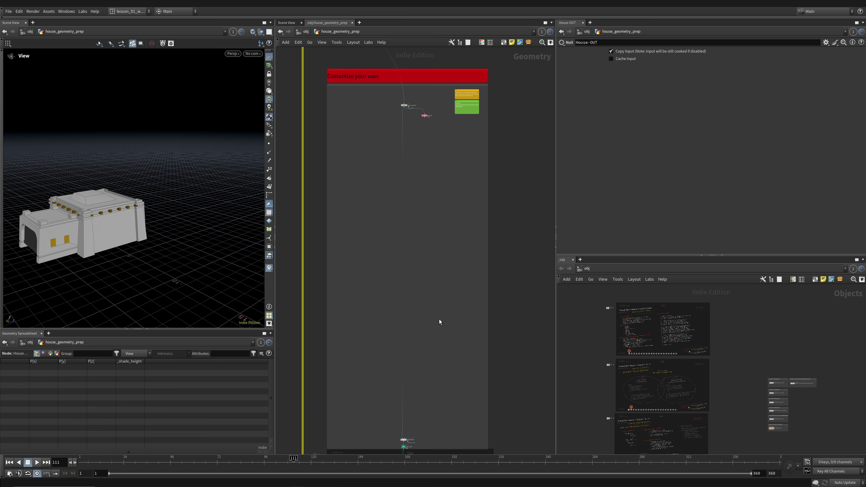
middle_drag(439, 320, 459, 96)
scroll(449, 294, up, 4)
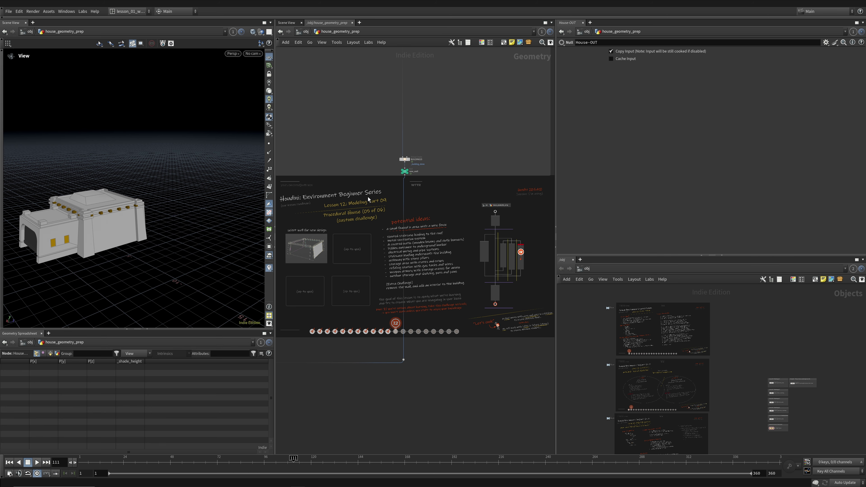
drag(144, 236, 178, 237)
middle_drag(182, 208, 176, 187)
scroll(177, 186, up, 3)
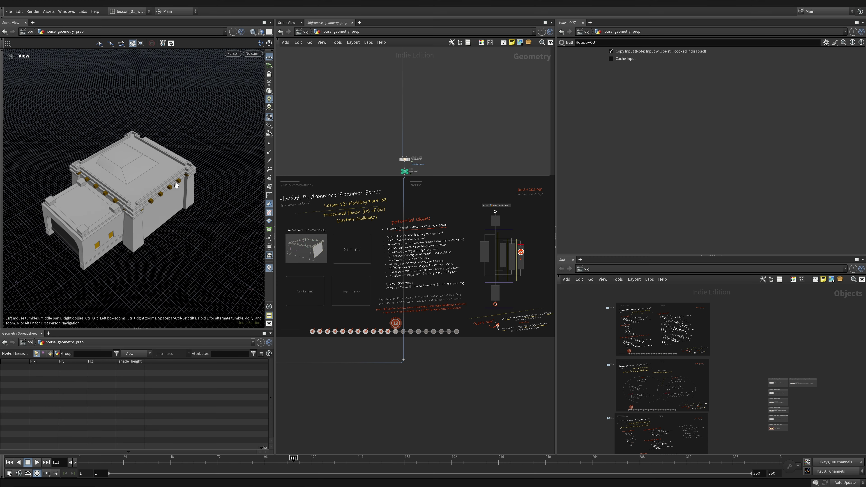
drag(99, 244, 137, 227)
Step: Survey the house network's modeling sections, lesson boards and final merge-and-export branch
scroll(447, 179, down, 7)
middle_drag(381, 158, 519, 244)
scroll(424, 186, up, 1)
scroll(520, 244, down, 1)
middle_drag(372, 180, 428, 183)
middle_drag(468, 311, 471, 213)
middle_drag(475, 369, 490, 331)
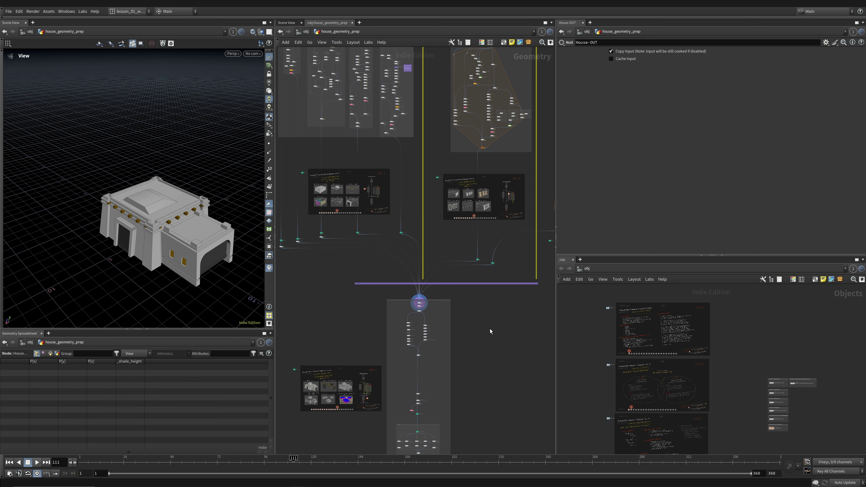
middle_drag(330, 267, 362, 198)
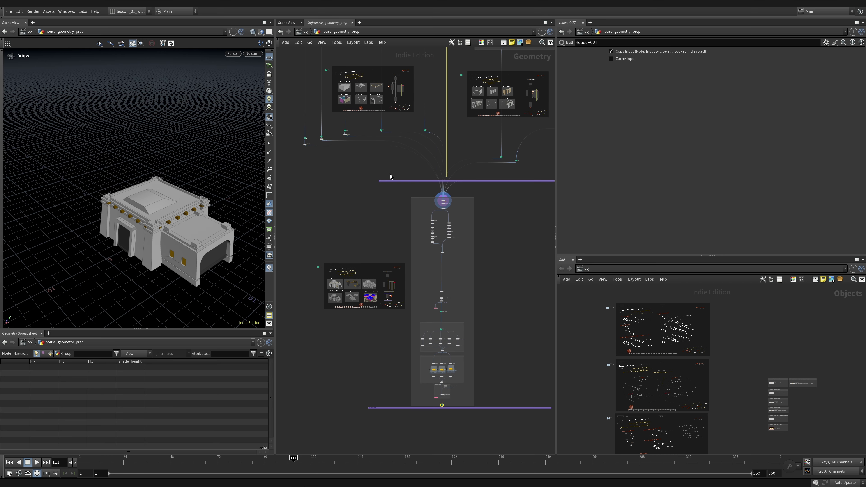
middle_drag(421, 105, 398, 202)
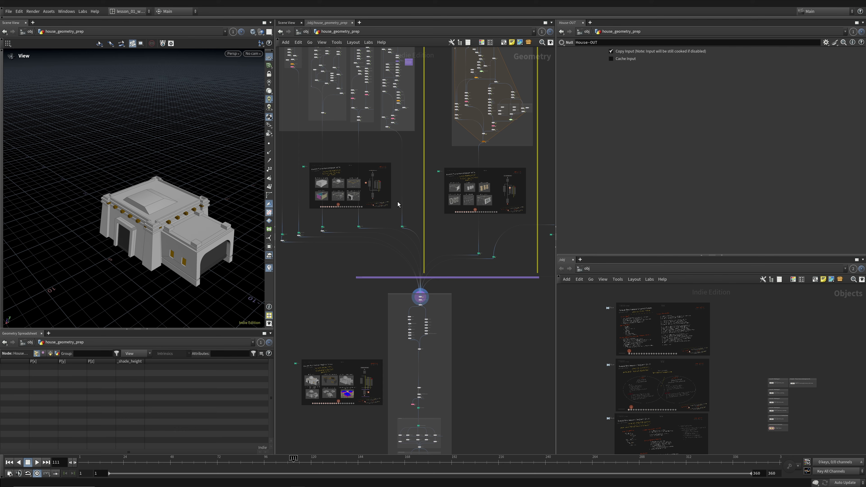
Step: Examine the Lesson 10 procedural house windows board and the network section it documents
scroll(455, 326, up, 3)
scroll(452, 241, up, 3)
middle_drag(500, 191, 439, 306)
middle_drag(411, 281, 382, 377)
scroll(392, 189, up, 1)
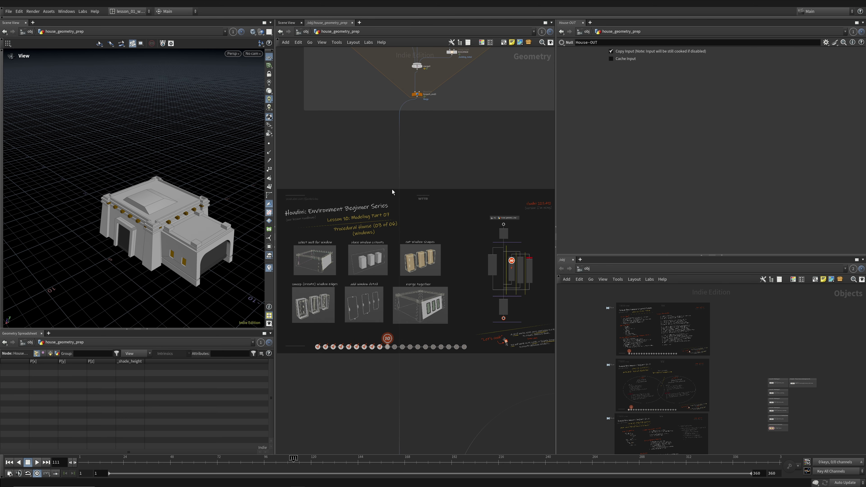
scroll(395, 333, down, 4)
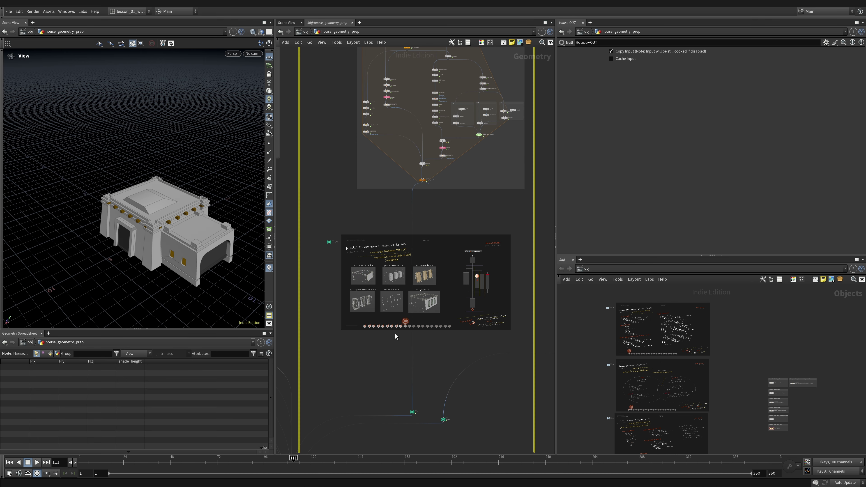
middle_drag(371, 336, 385, 355)
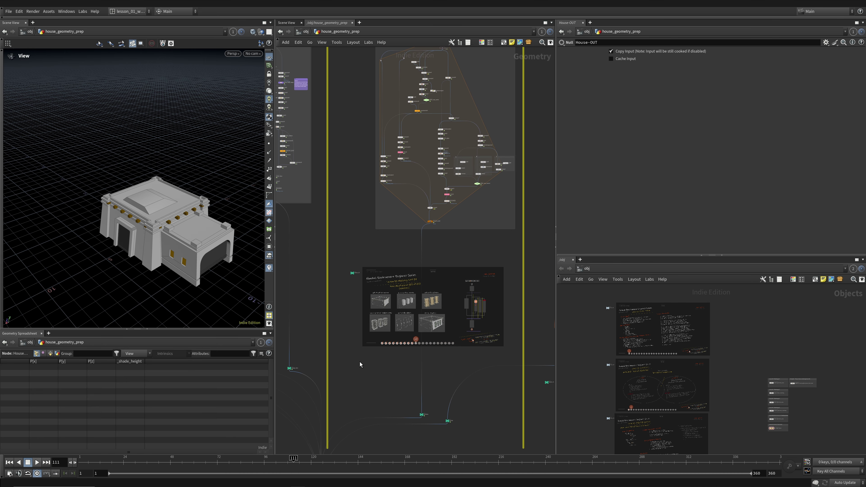
Step: Survey the other house modeling sections and inspect the network diagram on the Lesson 13 board beside the final branch
middle_drag(360, 366, 417, 227)
scroll(417, 234, down, 3)
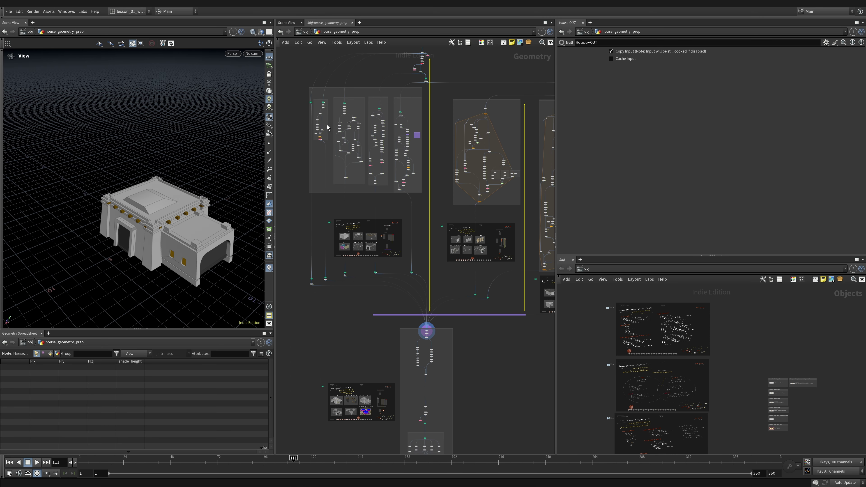
middle_drag(427, 195, 336, 197)
middle_drag(487, 316, 400, 333)
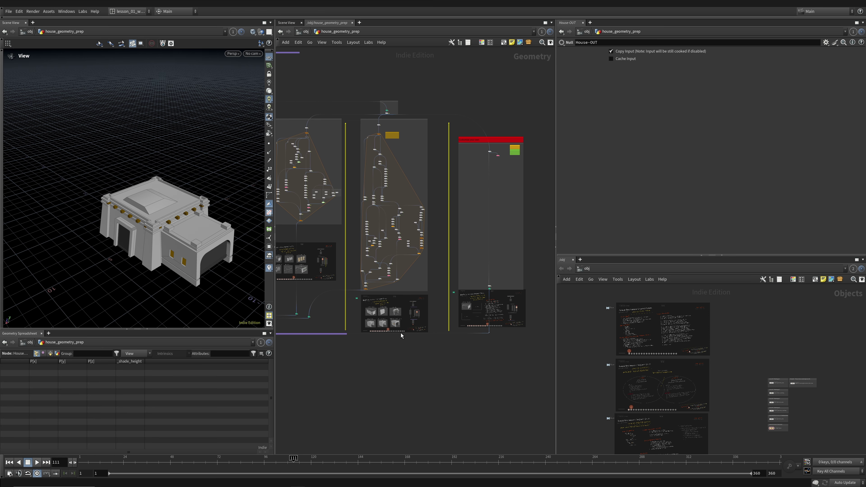
middle_drag(324, 399, 491, 261)
scroll(385, 308, up, 4)
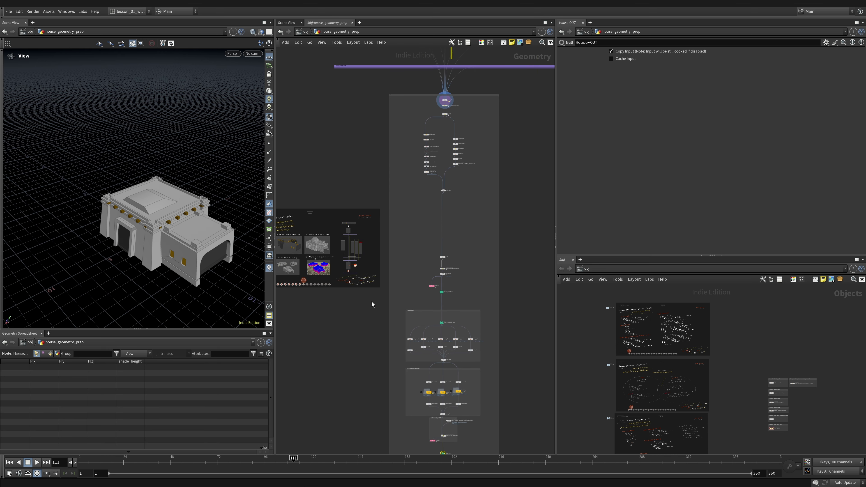
middle_drag(371, 302, 425, 286)
scroll(403, 236, up, 4)
middle_drag(403, 236, 446, 251)
scroll(446, 251, up, 4)
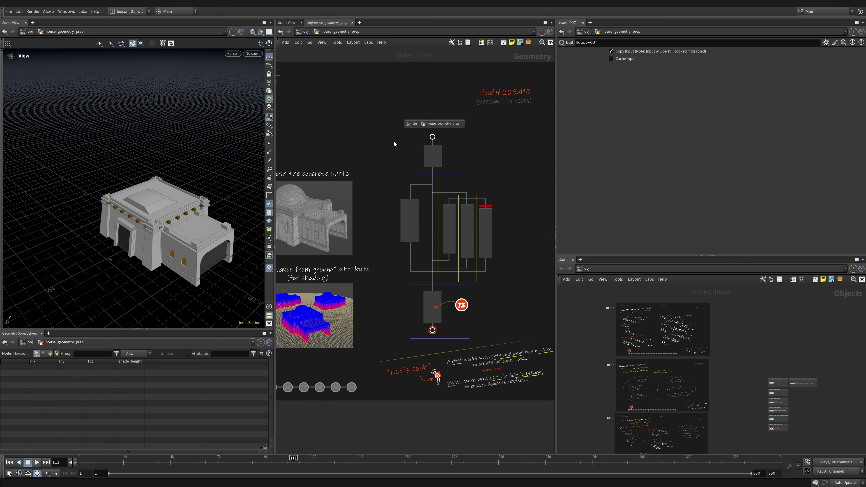
scroll(354, 347, down, 8)
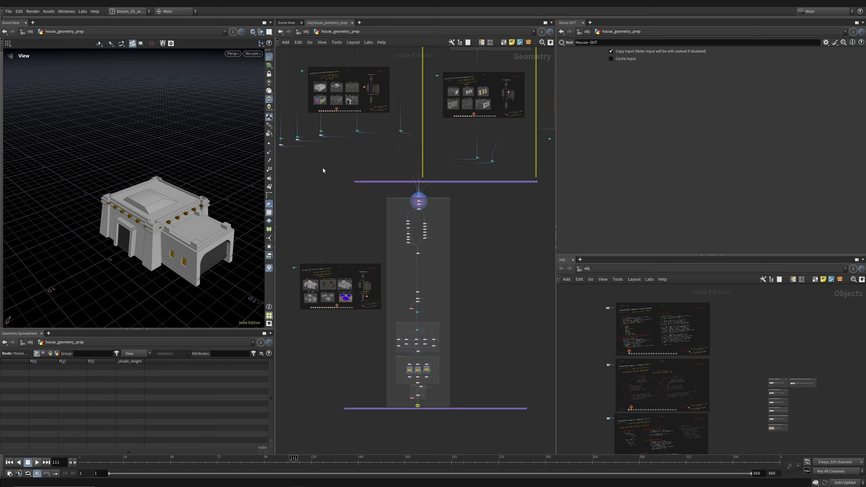
Step: Read the Lesson 09 "roof + doors" board, from its modeling stage images to its network diagram
middle_drag(323, 171, 334, 370)
scroll(376, 312, up, 8)
scroll(370, 227, up, 3)
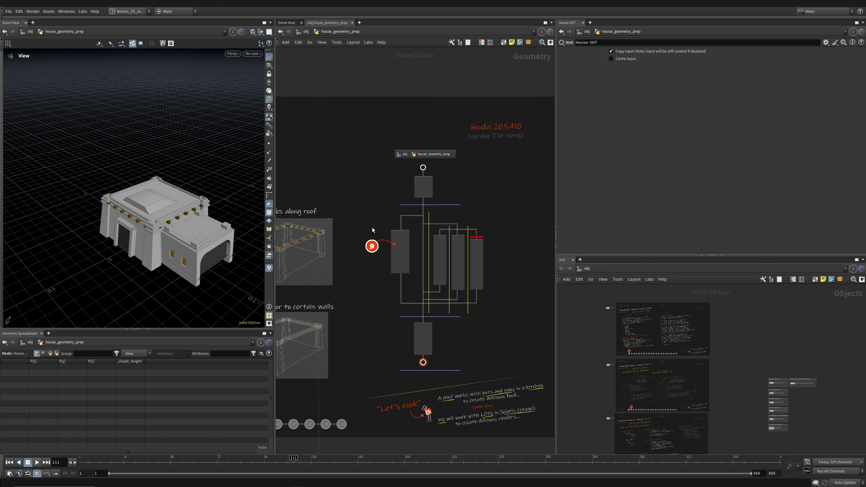
middle_drag(356, 258, 556, 281)
middle_drag(325, 263, 427, 263)
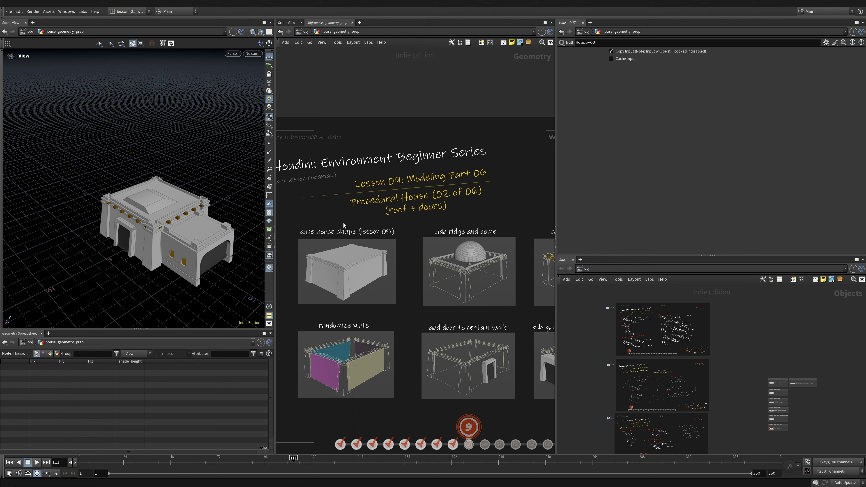
middle_drag(463, 294, 410, 279)
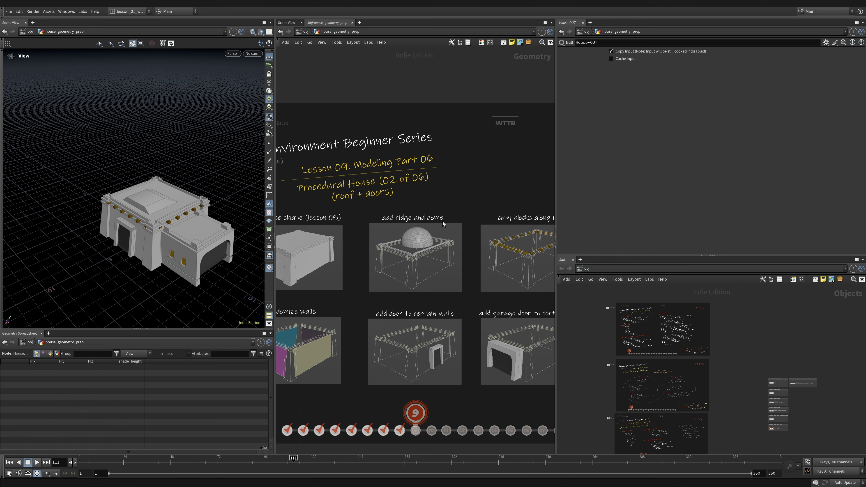
middle_drag(442, 221, 328, 216)
middle_drag(514, 232, 374, 243)
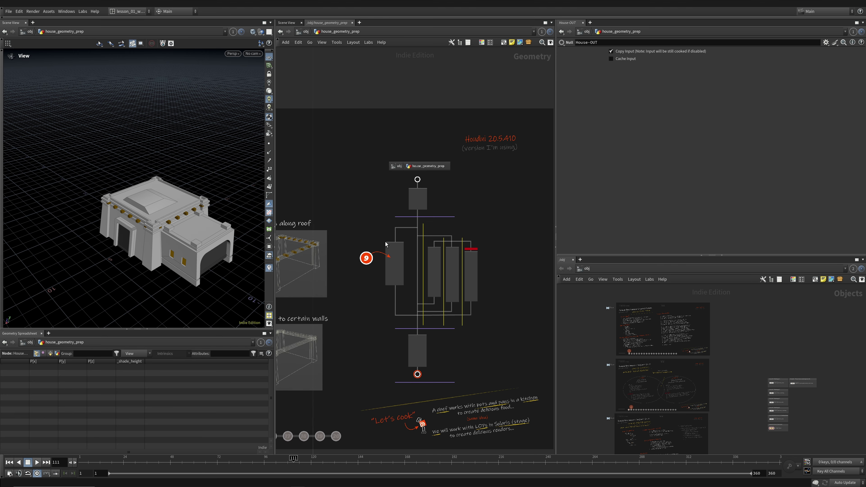
Step: Examine how the Lesson 09 board relates to the surrounding roof and door branches and their output nulls
scroll(407, 286, down, 6)
middle_drag(407, 287, 383, 316)
scroll(387, 309, down, 6)
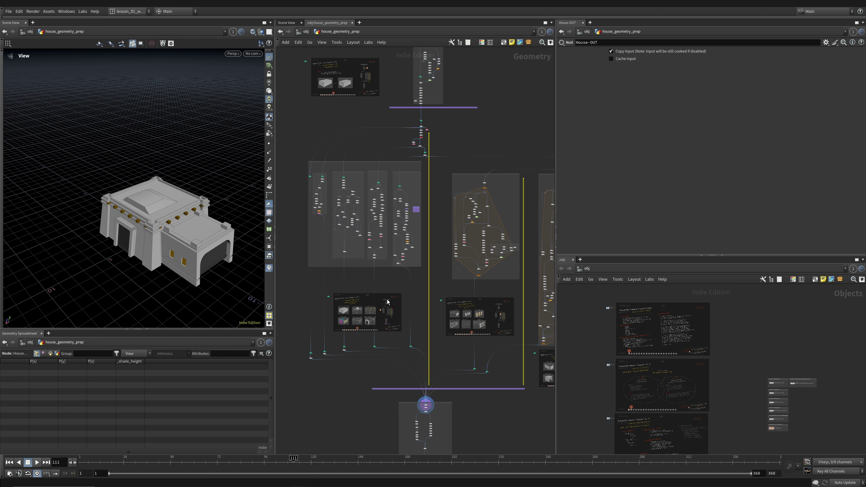
scroll(361, 312, up, 5)
middle_drag(325, 288, 412, 284)
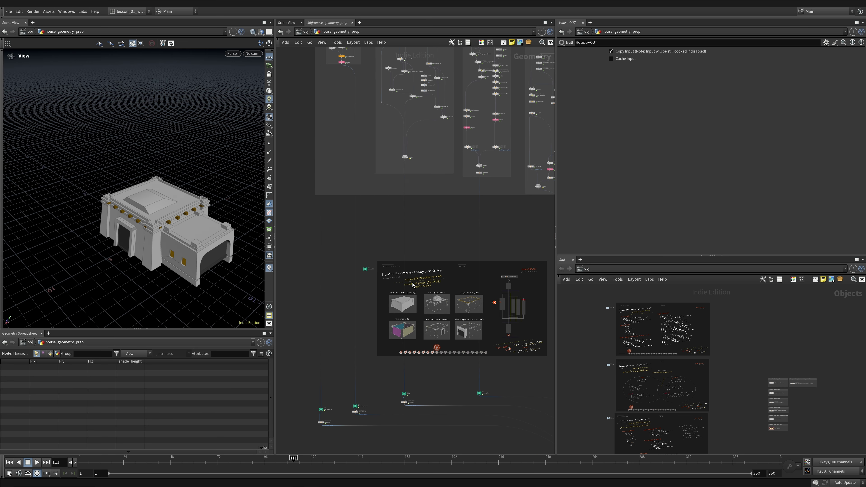
scroll(375, 274, up, 3)
mouse_move(361, 267)
mouse_down()
mouse_move(373, 260)
mouse_move(357, 267)
mouse_up()
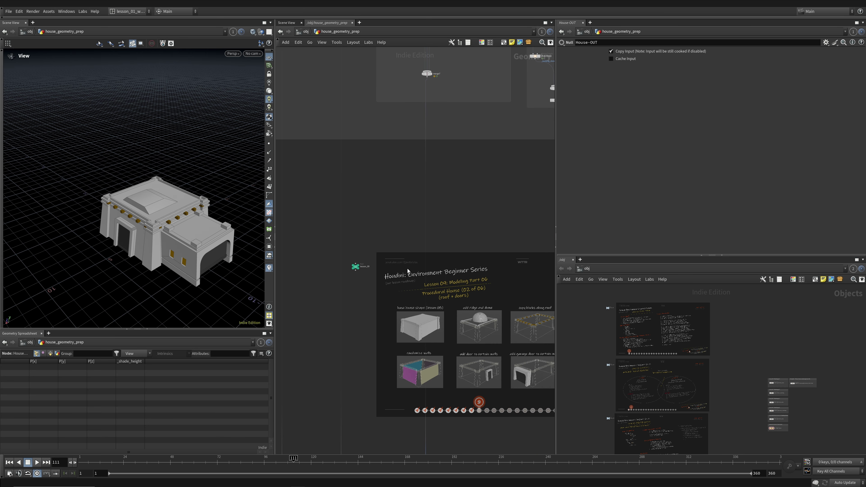
scroll(504, 310, down, 2)
middle_drag(542, 346, 408, 289)
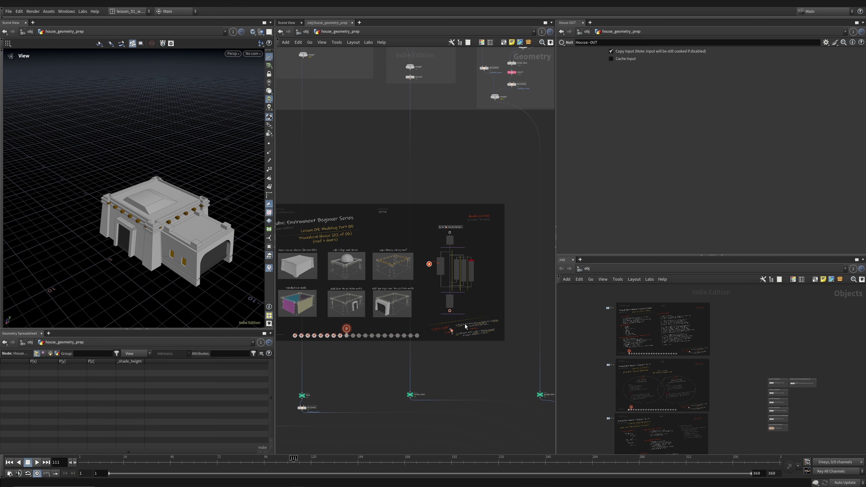
scroll(440, 261, up, 2)
middle_drag(471, 408, 377, 239)
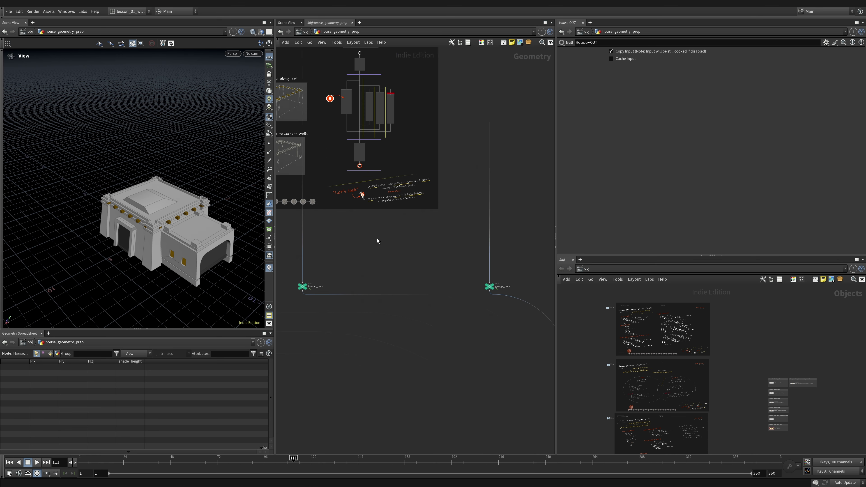
Step: Display the first house cache in the "find and save variations" section, and save the house_v2 cache to disk
scroll(376, 239, down, 3)
middle_drag(433, 391, 366, 200)
middle_drag(447, 435, 454, 214)
middle_drag(455, 372, 435, 208)
scroll(397, 299, up, 4)
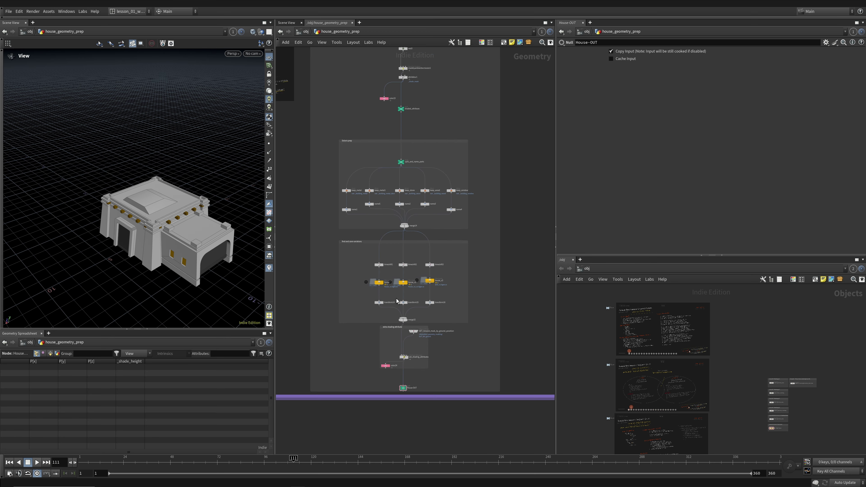
click(373, 272)
click(367, 272)
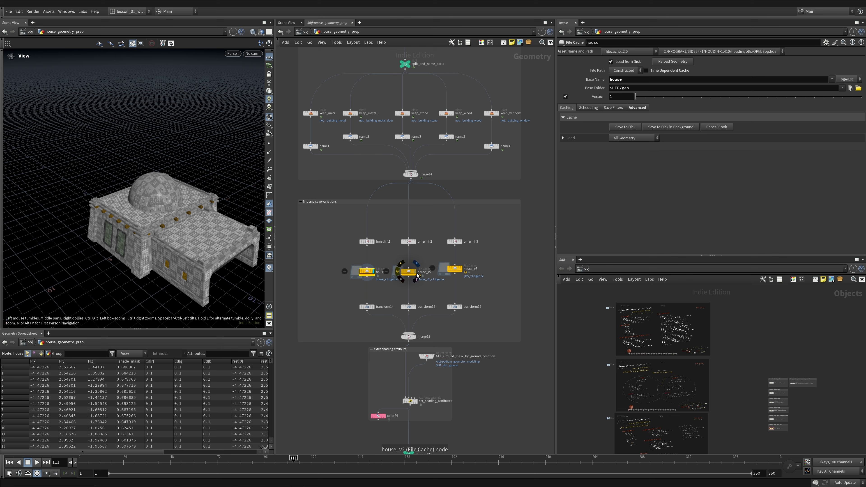
click(409, 272)
click(624, 128)
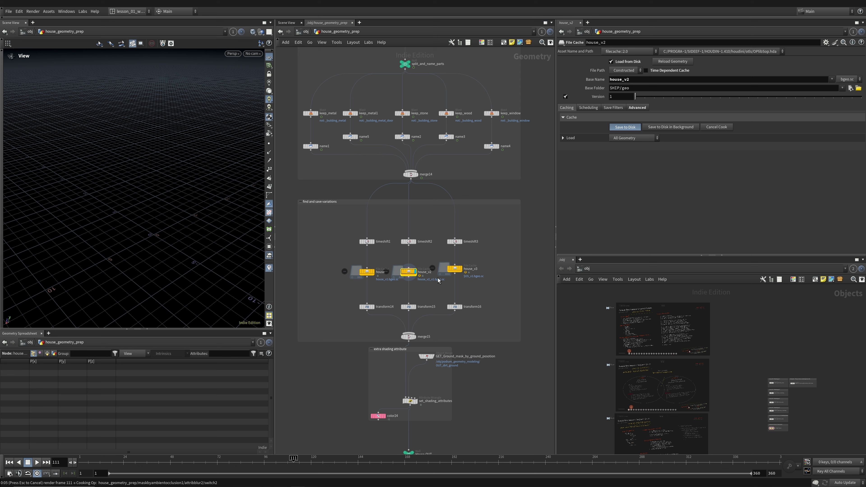
Step: Line up the house_v3 cache node with the other two house caches and try to save it to disk
drag(455, 274, 463, 274)
click(461, 272)
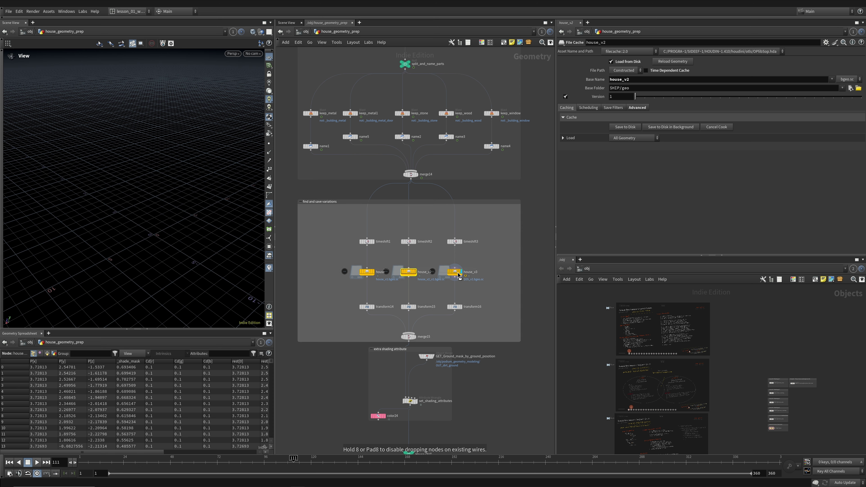
click(616, 128)
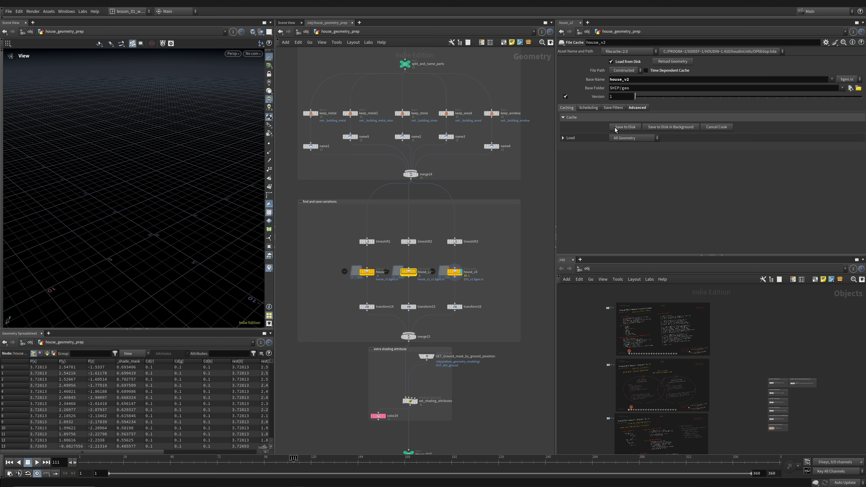
Step: Display the merged house variations from merge15, view them from above, and save the house_v3 cache to disk
click(416, 337)
drag(174, 267, 158, 254)
right_drag(158, 254, 107, 269)
middle_drag(106, 268, 114, 209)
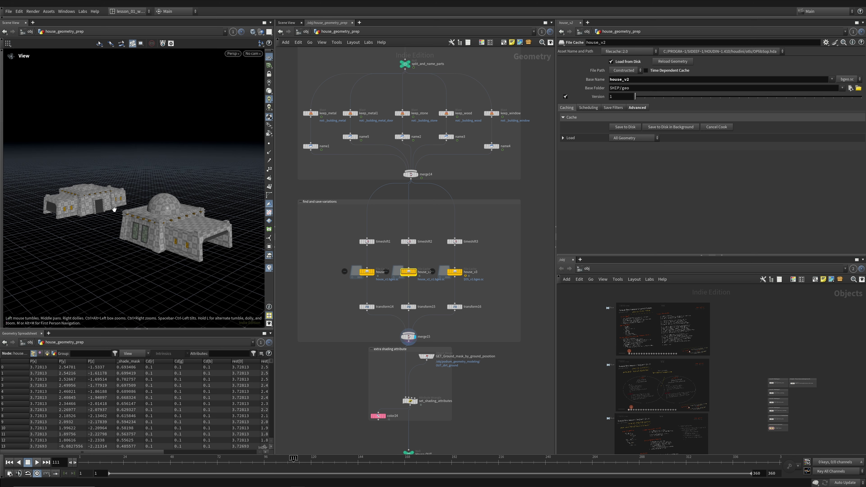
drag(186, 237, 181, 263)
click(455, 272)
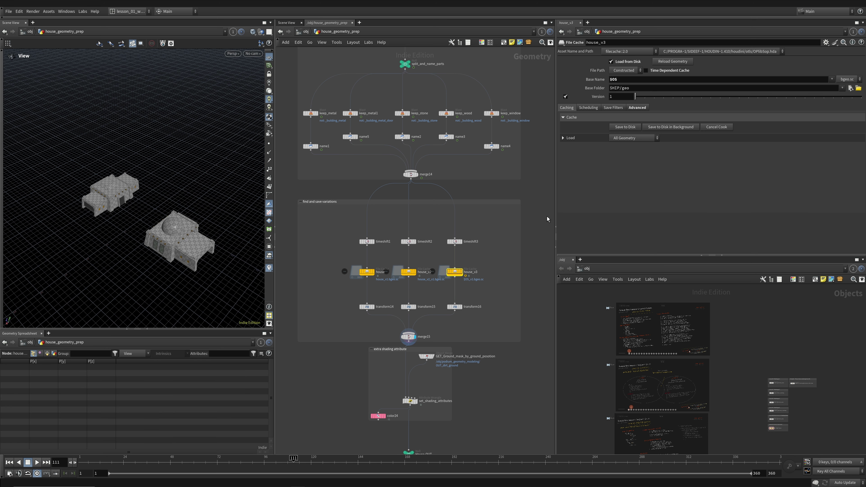
click(636, 127)
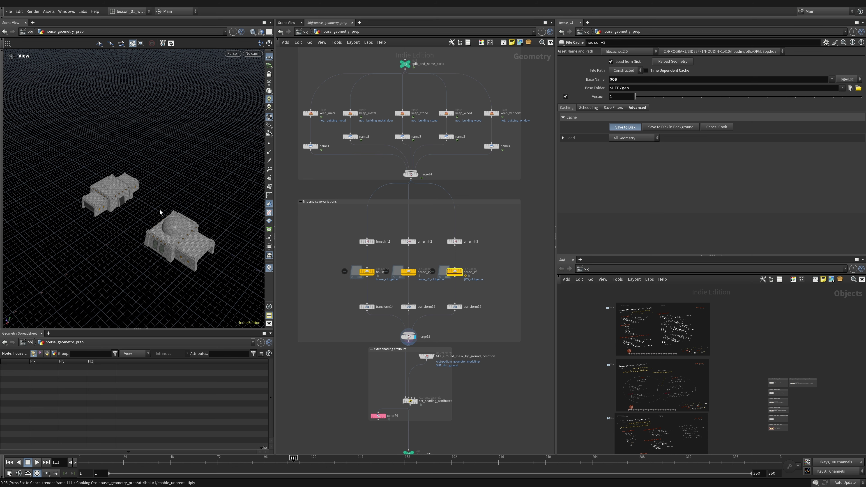
Step: Display the GET_Ground_mask_by_ground_posotion node and examine its OUT_dirt_ground reference and the imported ground
middle_drag(503, 322, 508, 202)
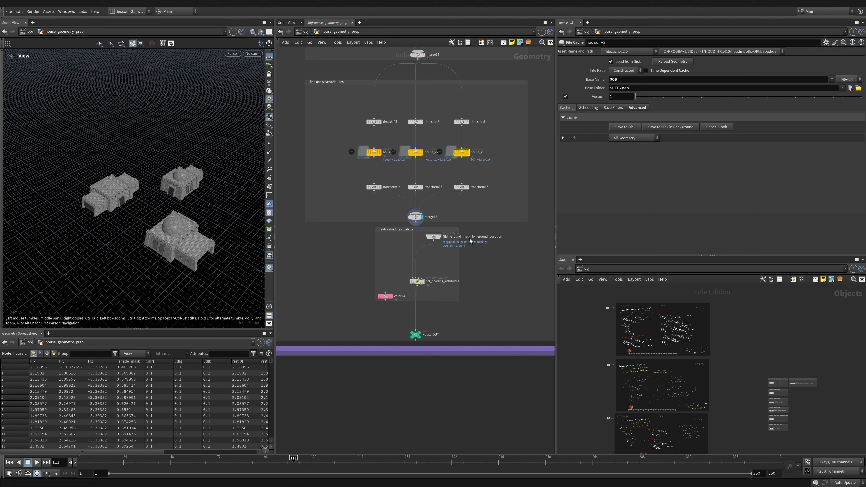
scroll(427, 234, up, 3)
click(446, 239)
click(438, 241)
drag(205, 212, 258, 225)
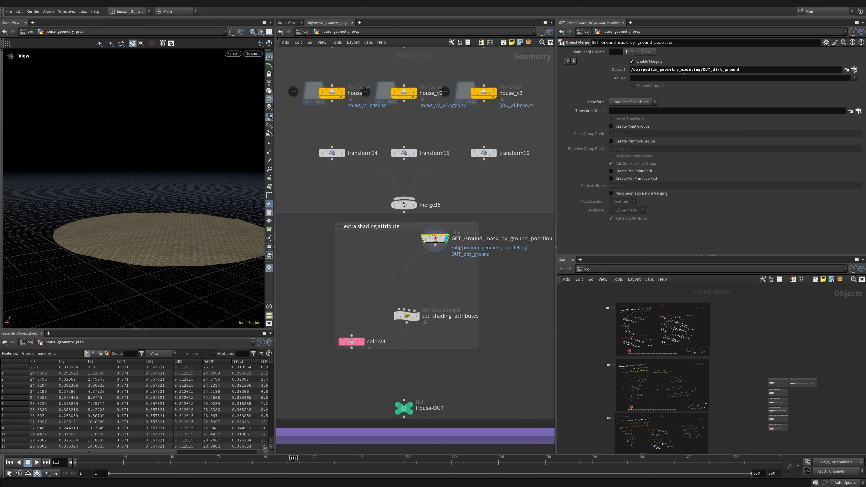
drag(631, 71, 745, 75)
click(664, 231)
drag(437, 240, 440, 251)
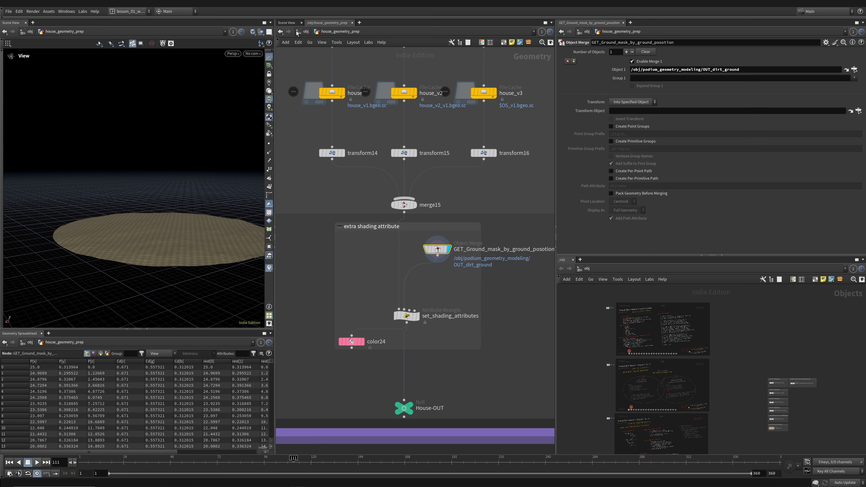
drag(439, 251, 446, 254)
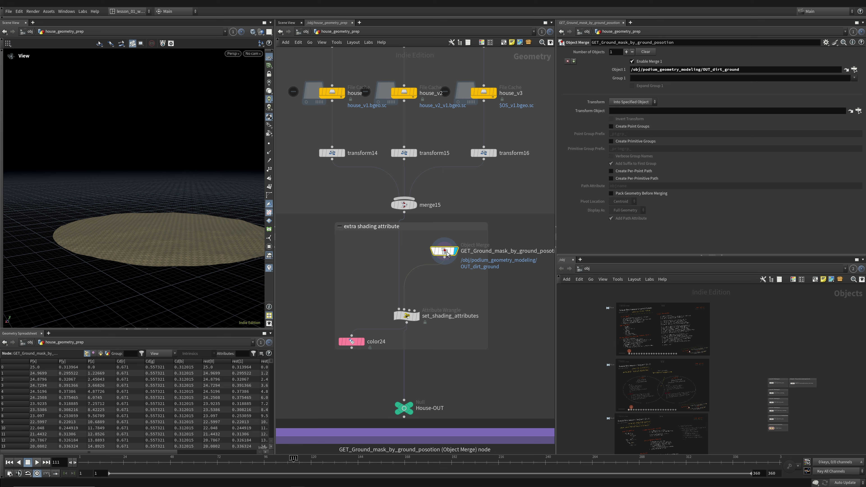
mouse_move(180, 225)
mouse_down()
mouse_move(149, 224)
mouse_move(180, 225)
mouse_move(164, 227)
mouse_up()
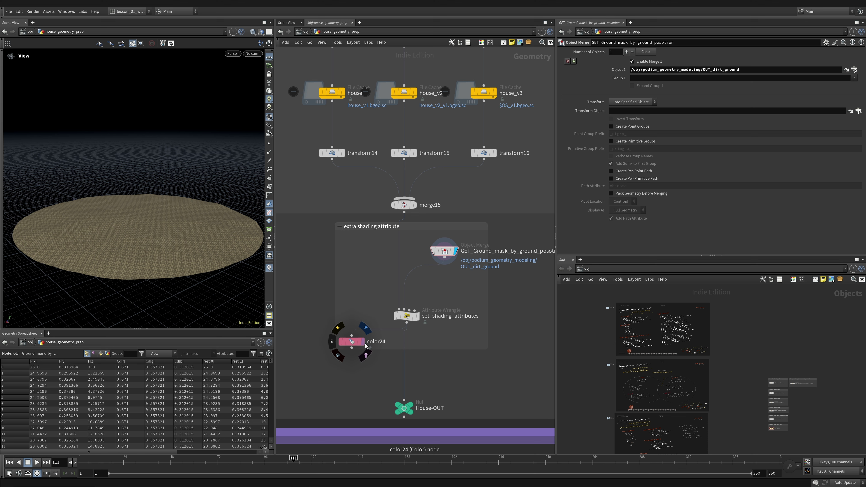
Step: Display the color24 node and inspect the _shade_height ramp on the houses from a low angle
key(r)
click(354, 346)
drag(145, 242, 177, 238)
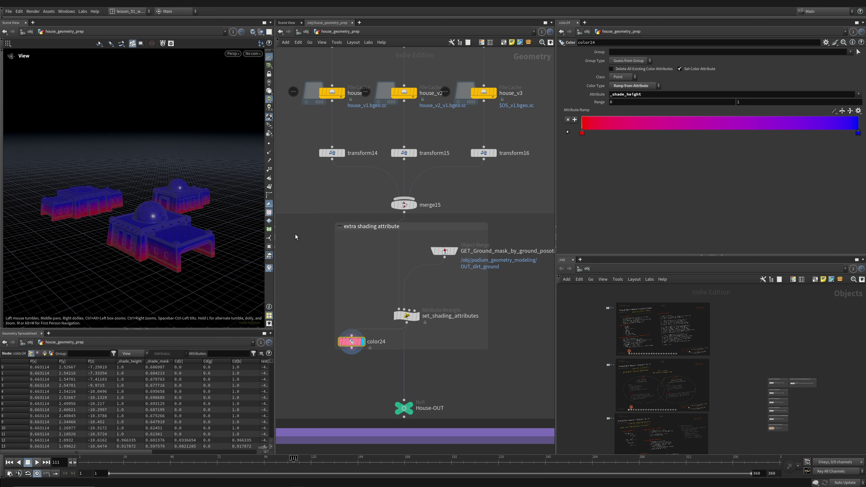
drag(211, 284, 164, 267)
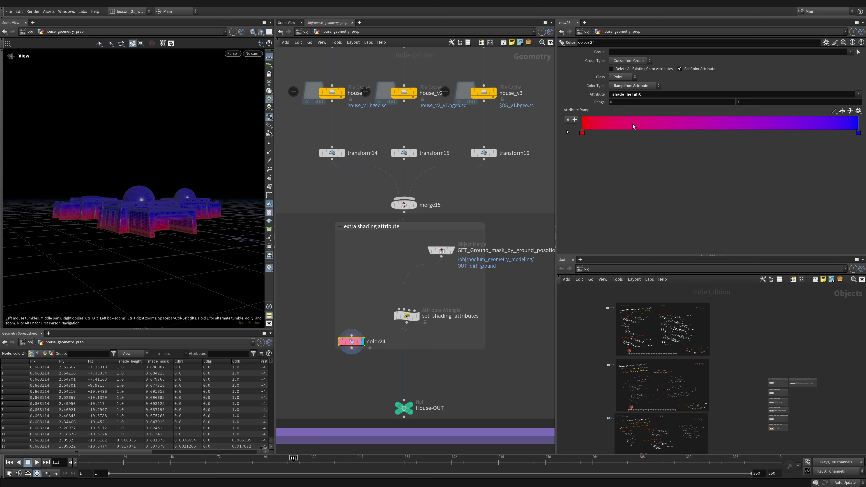
Step: Try white, grey, cyan and yellow as the start colour of the color24 ramp, and settle on orange
click(582, 132)
click(588, 84)
click(669, 118)
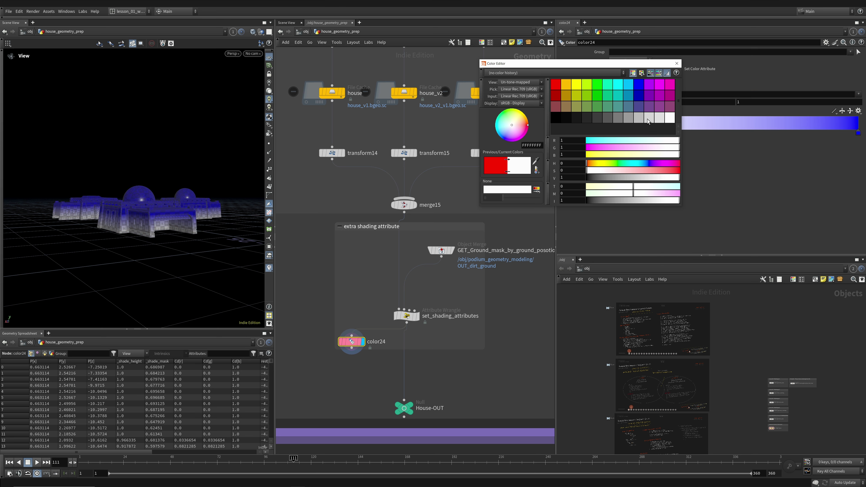
click(618, 118)
click(606, 119)
click(619, 85)
click(576, 84)
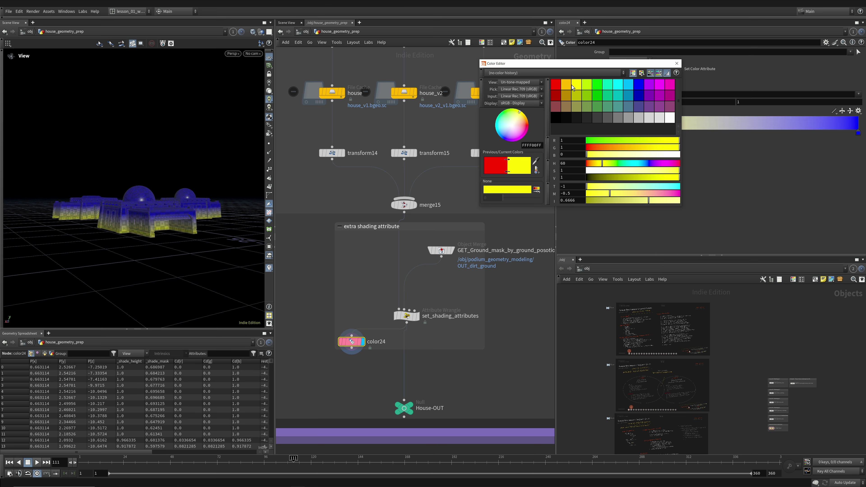
click(566, 84)
click(677, 63)
Step: Set the end colour of the color24 attribute ramp to black and close the colour editor
click(857, 134)
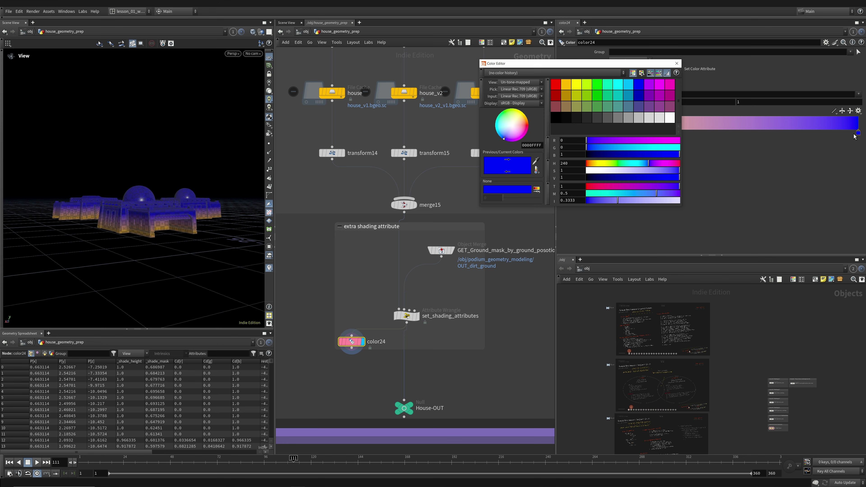
click(576, 118)
click(676, 63)
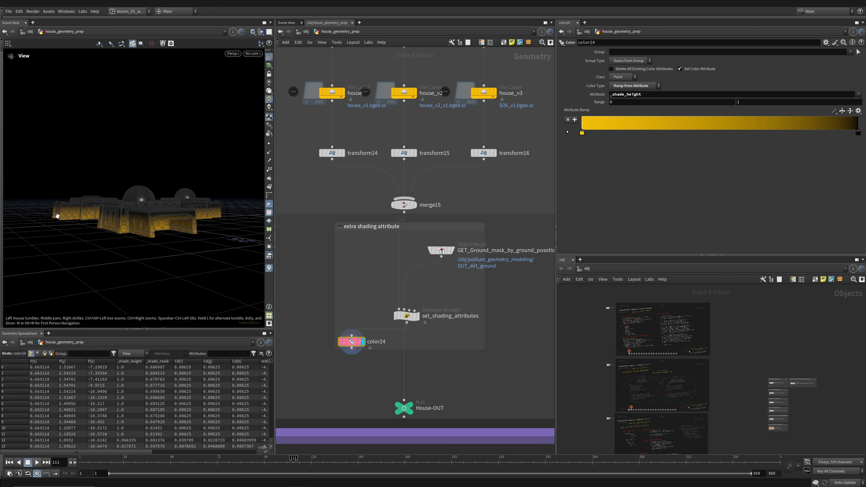
Step: Move the black end point of the color24 ramp to about one fifth of its length to confine orange to the house bases
alt+drag(174, 153, 184, 194)
alt+right_drag(184, 194, 181, 180)
drag(177, 218, 151, 187)
right_drag(151, 188, 167, 246)
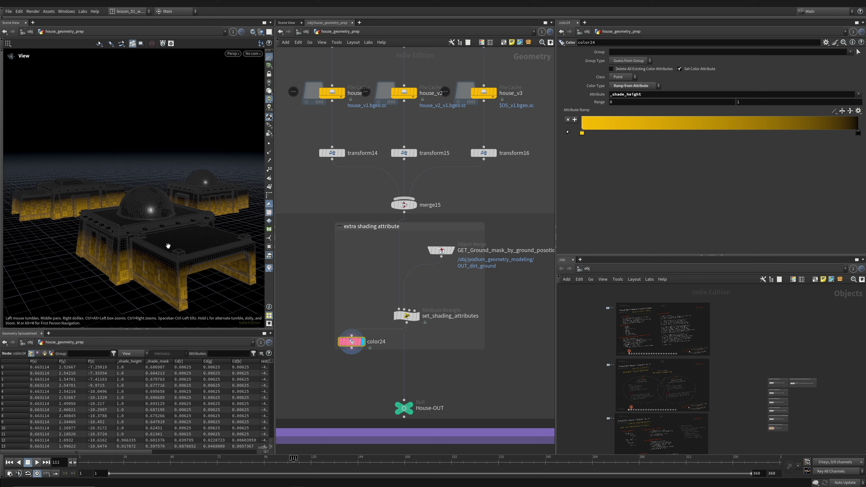
mouse_move(857, 132)
mouse_down()
mouse_move(586, 133)
mouse_move(639, 139)
mouse_up()
drag(184, 244, 204, 259)
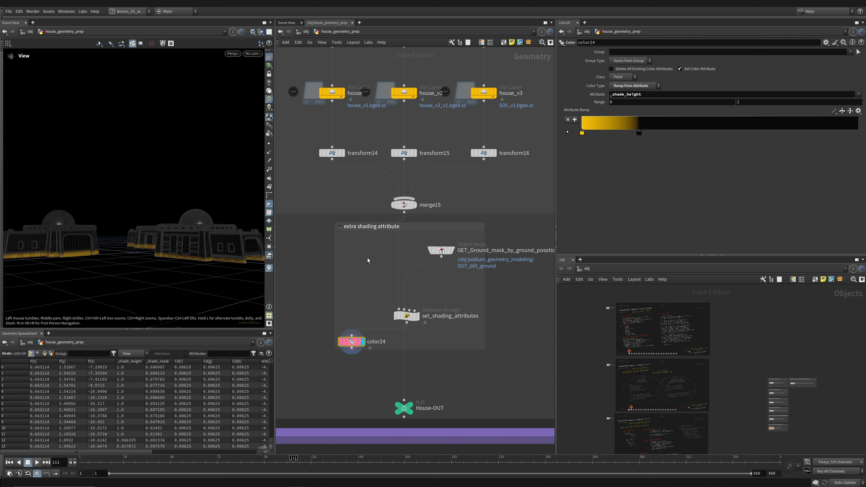
Step: Overlay the GET_Ground_mask_by_ground_posotion geometry as a template and examine where the house bases meet the ground
click(453, 252)
drag(136, 253, 97, 254)
right_drag(98, 254, 169, 247)
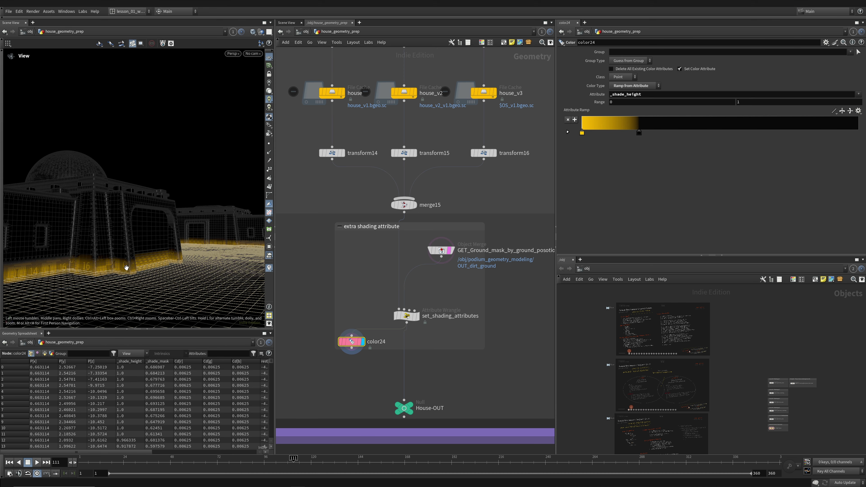
drag(126, 268, 130, 244)
drag(152, 279, 174, 236)
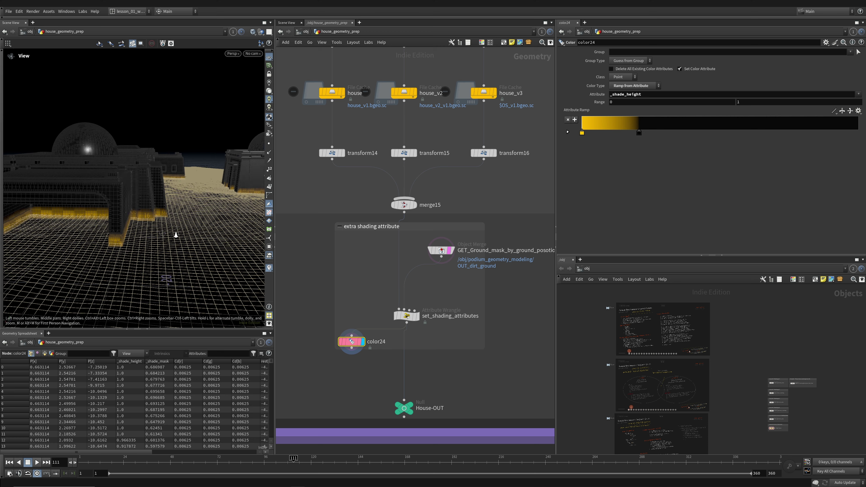
right_drag(173, 236, 133, 234)
drag(134, 234, 57, 221)
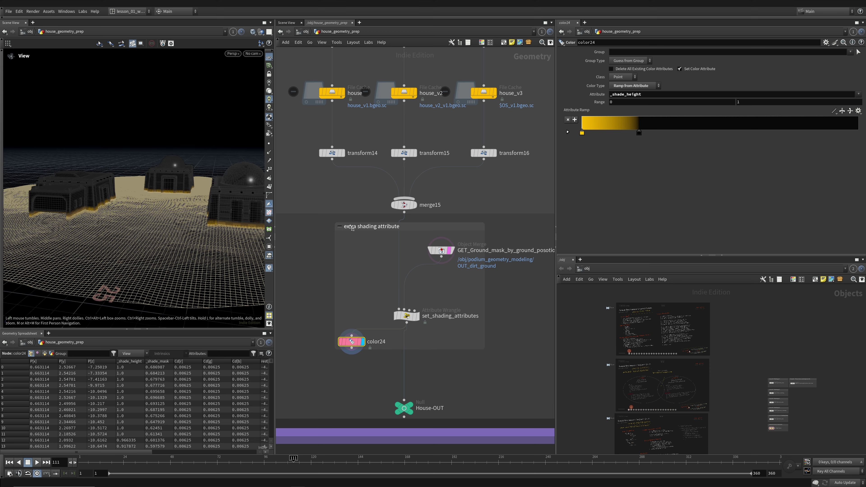
Step: Insert a Transform node between GET_Ground_mask_by_ground_posotion and set_shading_attributes
click(442, 253)
right_click(442, 257)
text(transform)
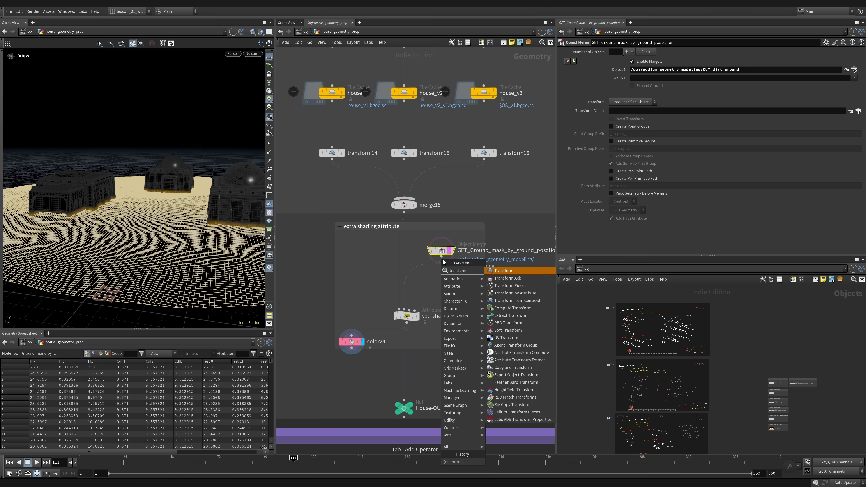
key(Return)
click(439, 280)
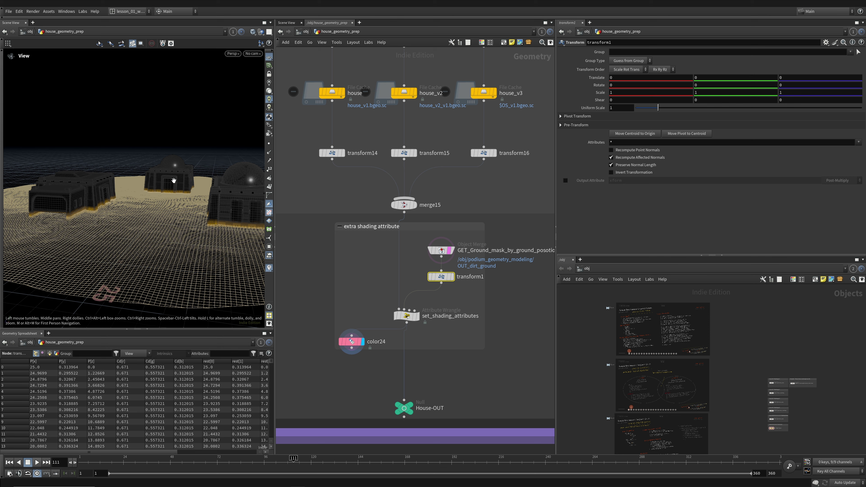
Step: Raise the ground with transform1 to a vertical translation of about 1.28, checking the orange shading on the house walls
key(Return)
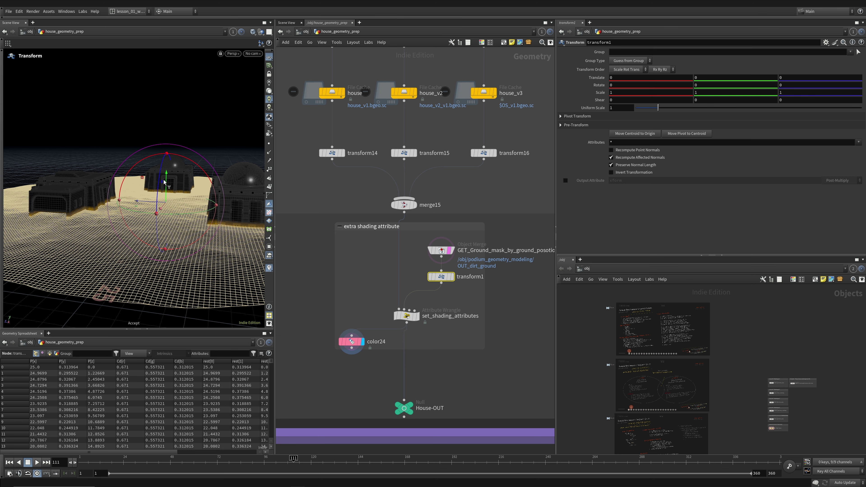
drag(164, 181, 167, 163)
alt+right_drag(102, 191, 129, 236)
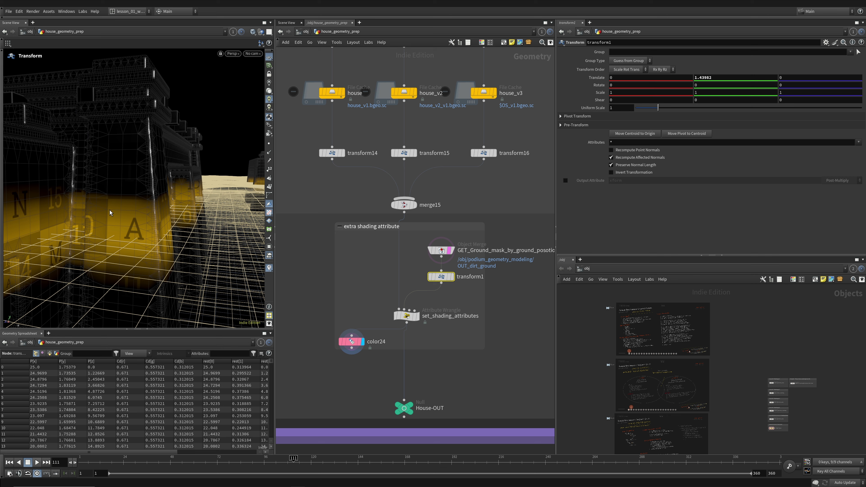
alt+right_drag(116, 209, 345, 262)
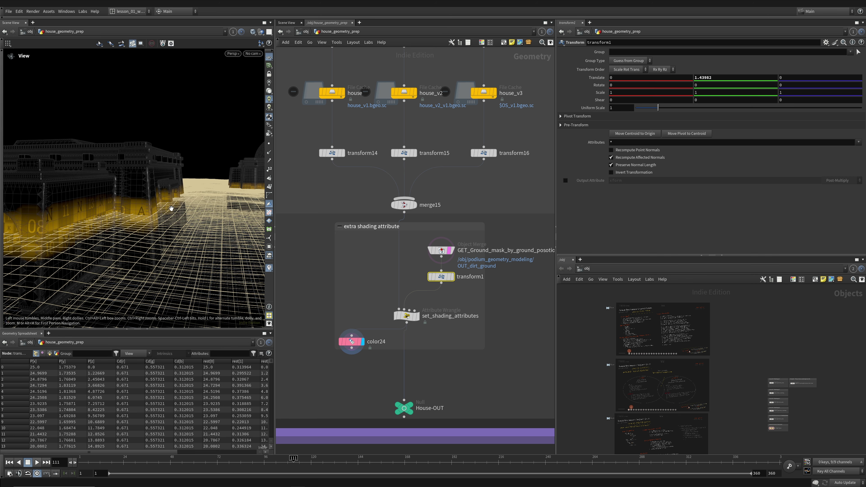
alt+right_drag(68, 191, 107, 203)
alt+middle_drag(107, 202, 104, 202)
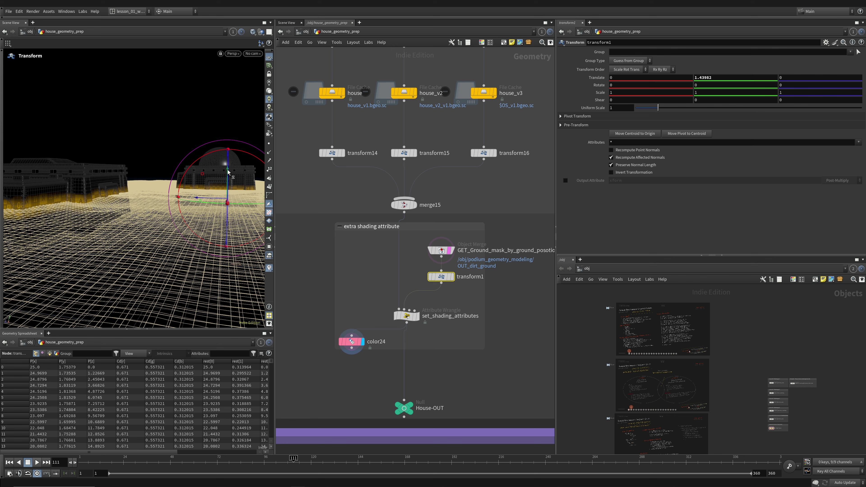
alt+right_drag(229, 173, 243, 174)
drag(243, 174, 239, 152)
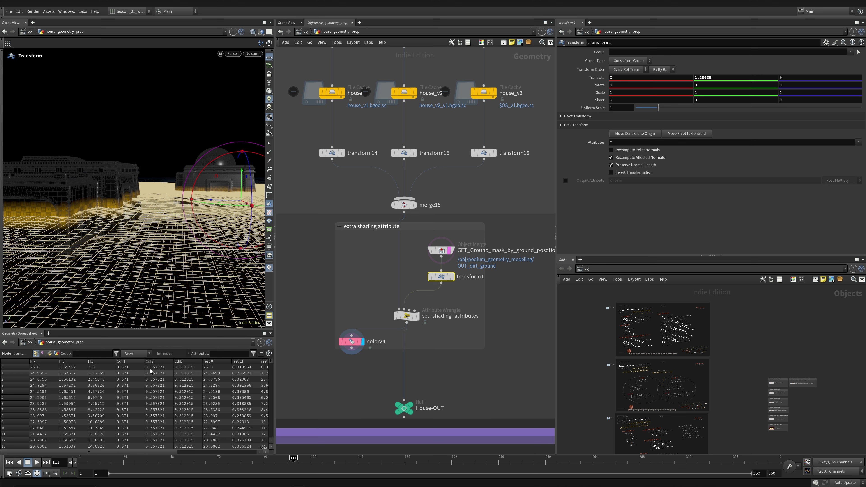
Step: Filter the set_shading_attributes spreadsheet to the _shade_height attribute and sort the points by it
click(229, 354)
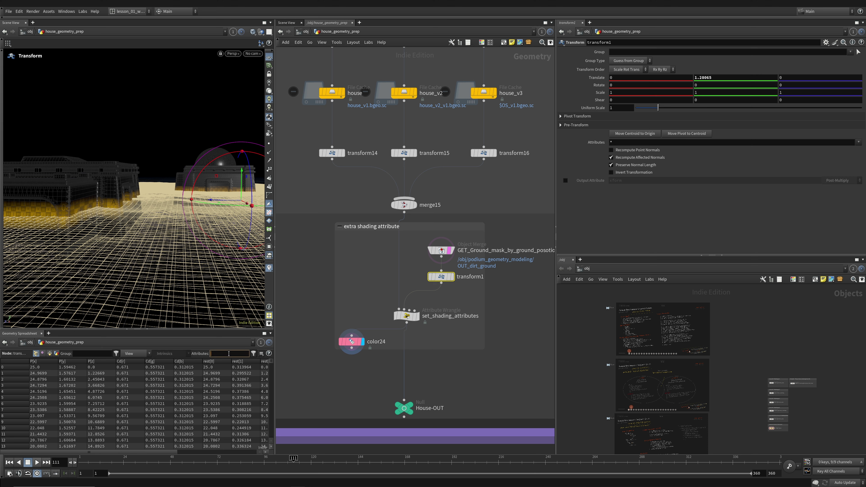
click(404, 316)
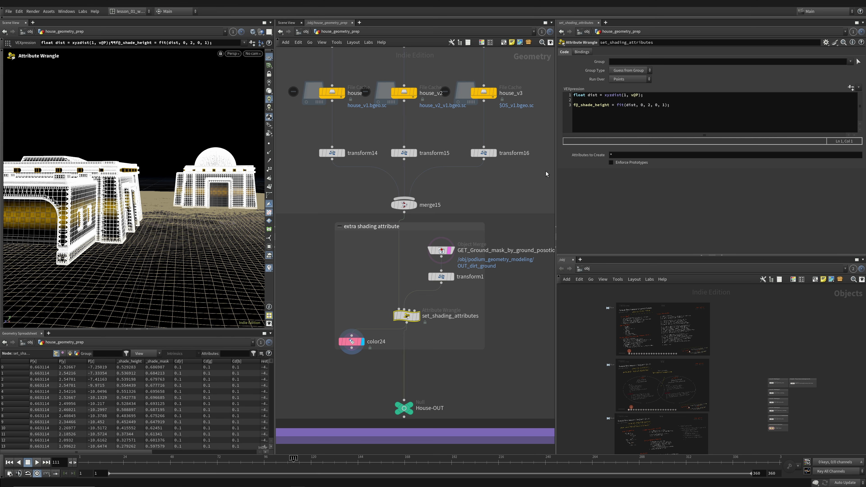
click(239, 354)
text(_shade_heigh)
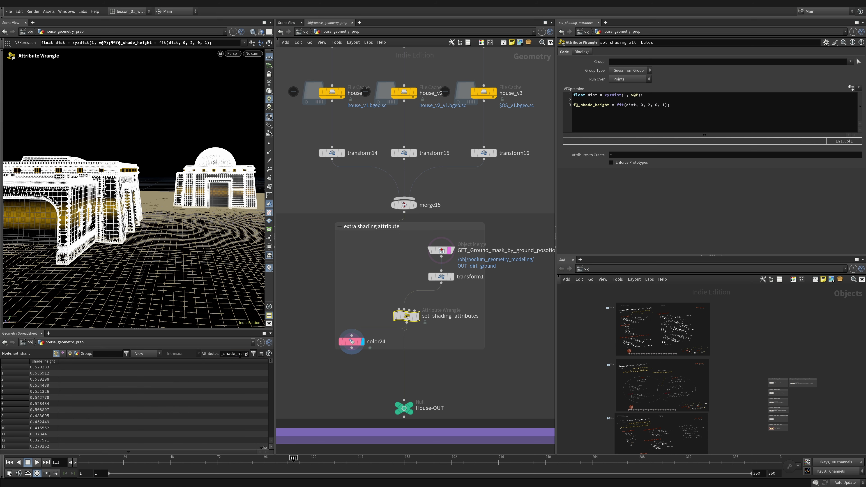
click(42, 361)
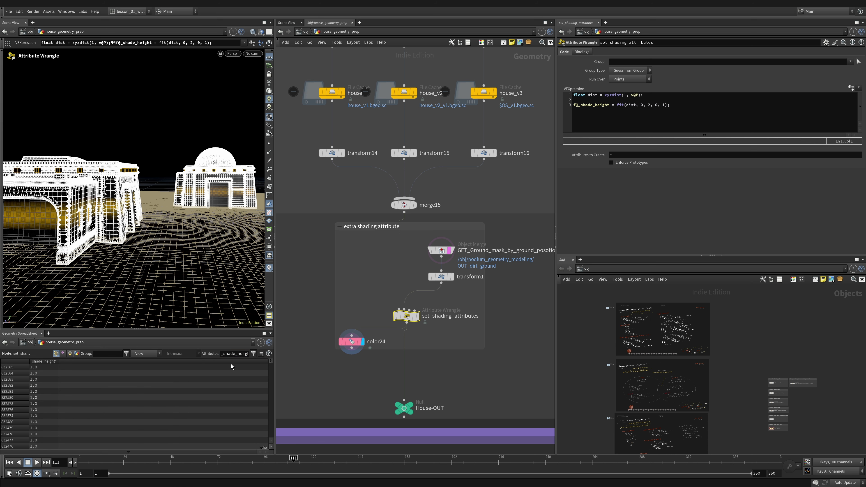
Step: Change the spreadsheet attribute filter to *shade* and widen the _shade_mask column
text(()
text(shade*)
key(Return)
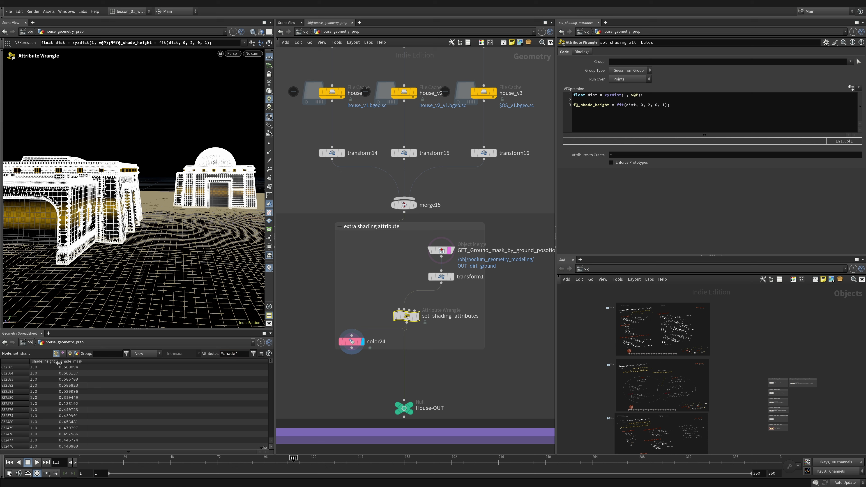
drag(58, 361, 124, 362)
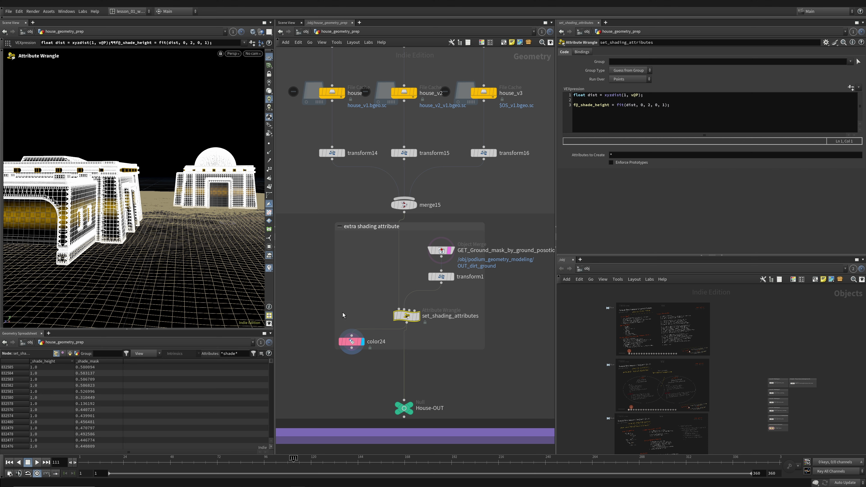
Step: Raise the ground further with transform1 to a vertical translation of about 2.03
click(366, 289)
click(407, 317)
click(441, 276)
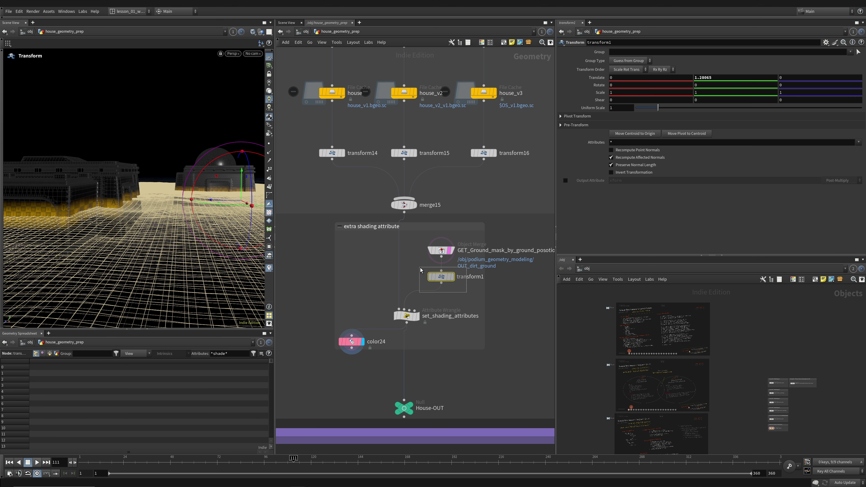
drag(241, 202, 240, 160)
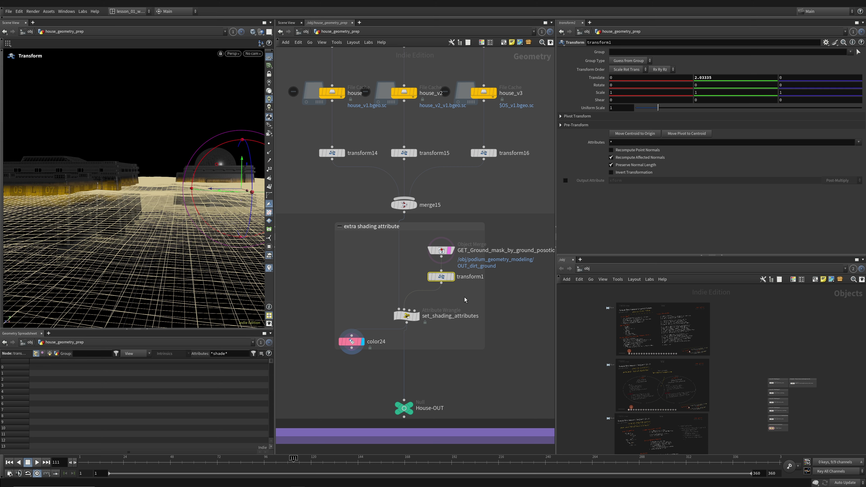
Step: Examine the set_shading_attributes point values, sorting them by _shade_height and by _shade_mask
click(407, 315)
click(441, 276)
click(409, 320)
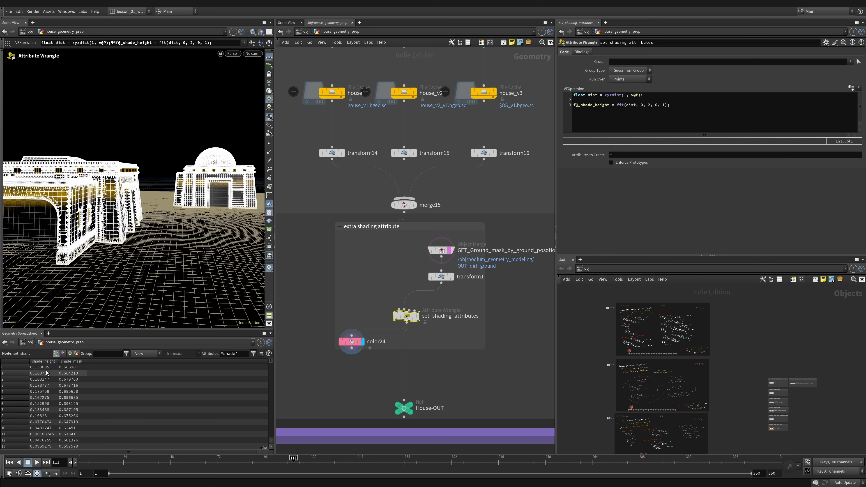
click(51, 362)
click(69, 361)
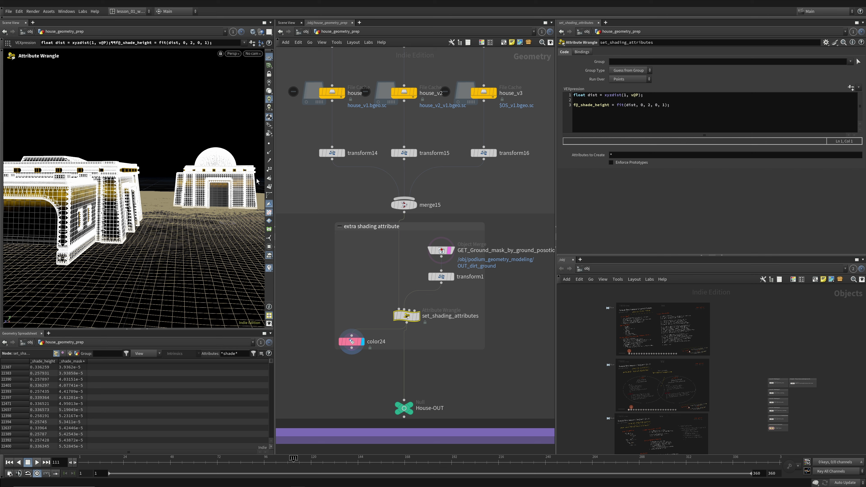
Step: Display point numbers on the houses and examine them up close on the nearest house's roof
click(269, 170)
key(Escape)
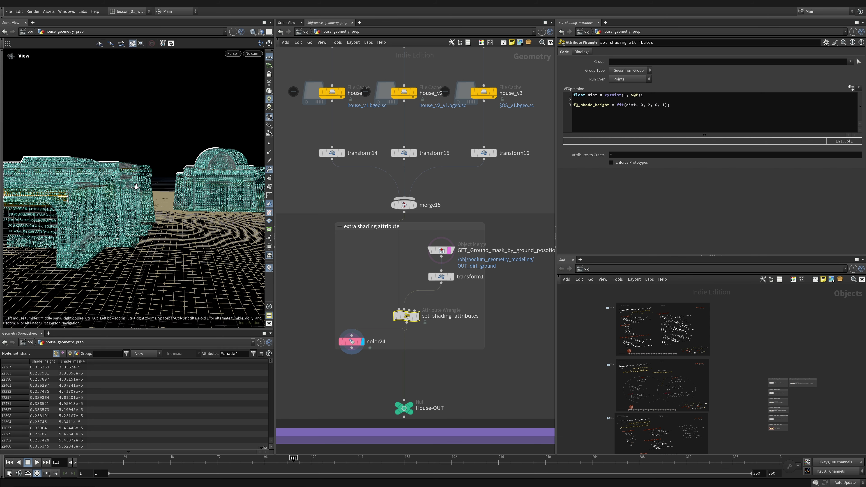
scroll(116, 186, up, 3)
scroll(160, 136, up, 8)
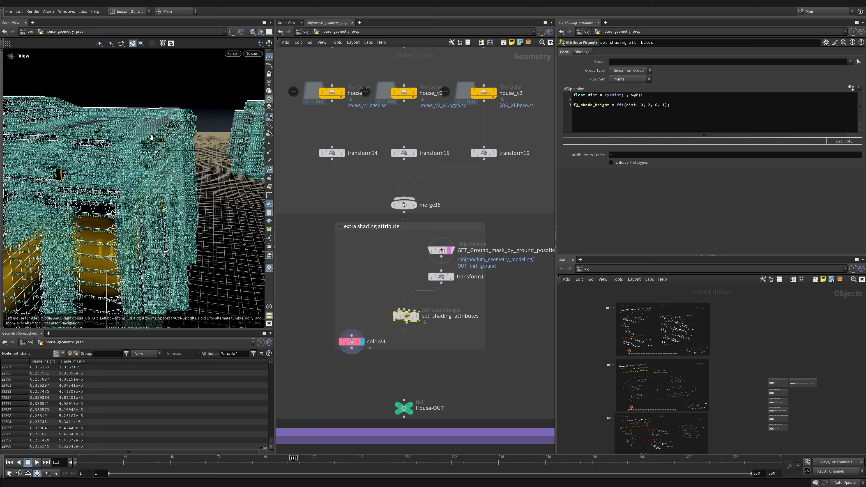
scroll(162, 137, down, 1)
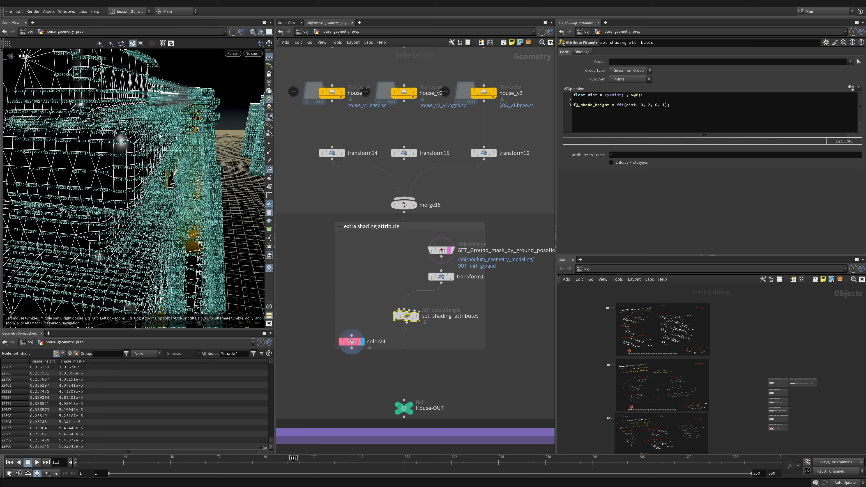
middle_drag(89, 120, 126, 178)
scroll(81, 152, up, 8)
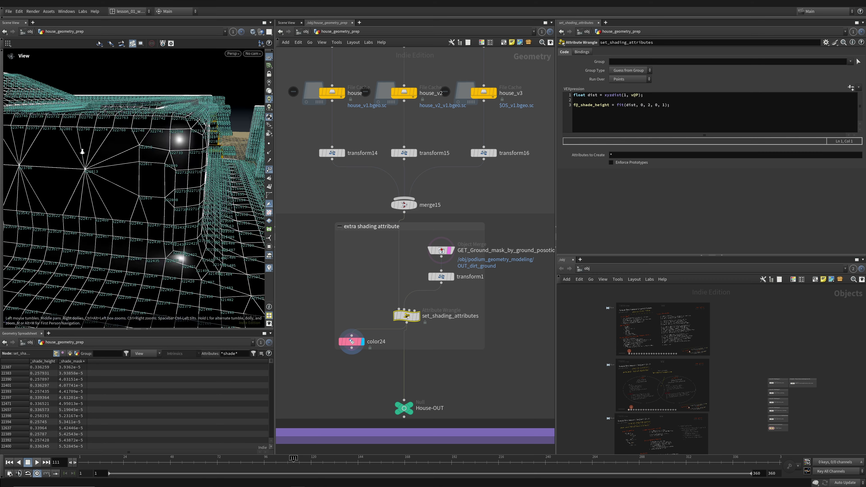
Step: Hide the point numbers in the viewport and examine the shade height and shade mask values throughout the geometry spreadsheet
scroll(82, 152, down, 6)
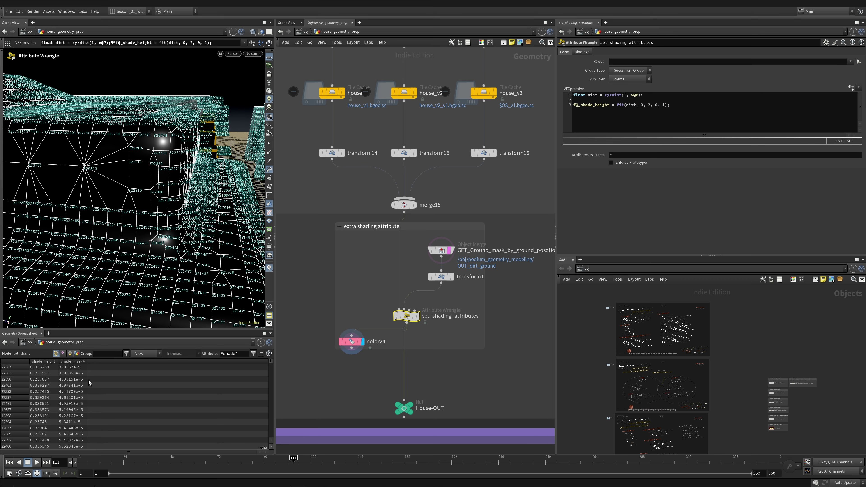
click(269, 170)
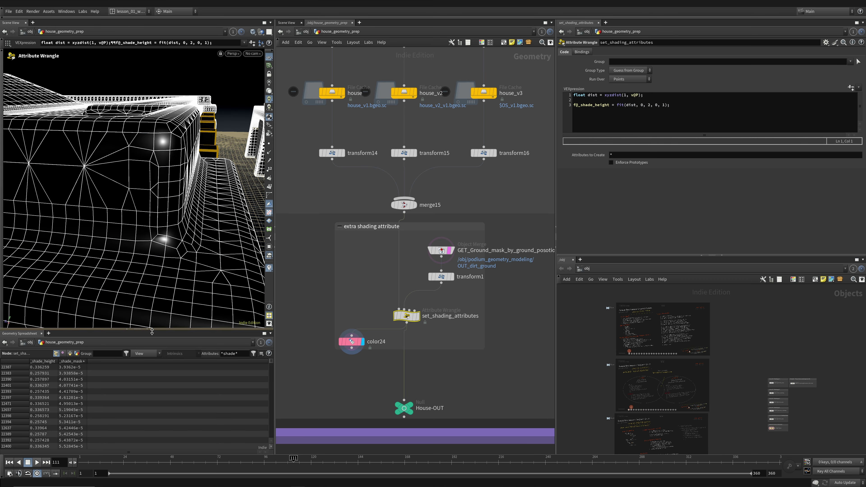
drag(221, 329, 231, 225)
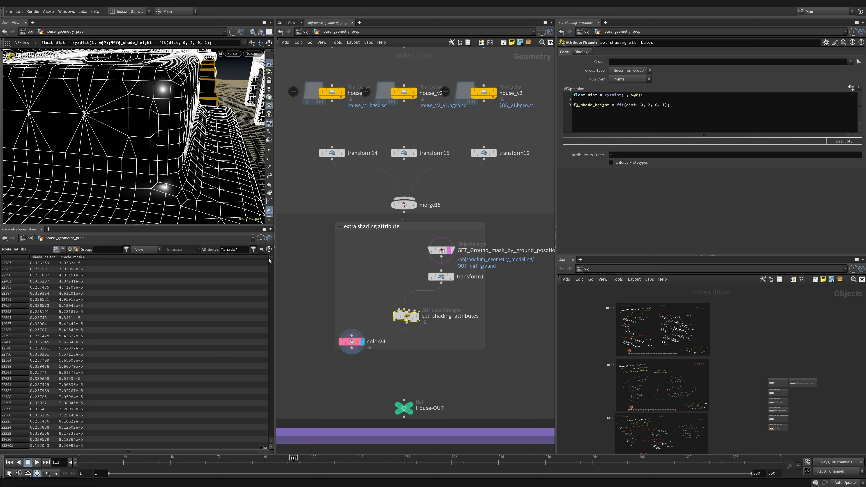
drag(269, 258, 270, 413)
click(3, 382)
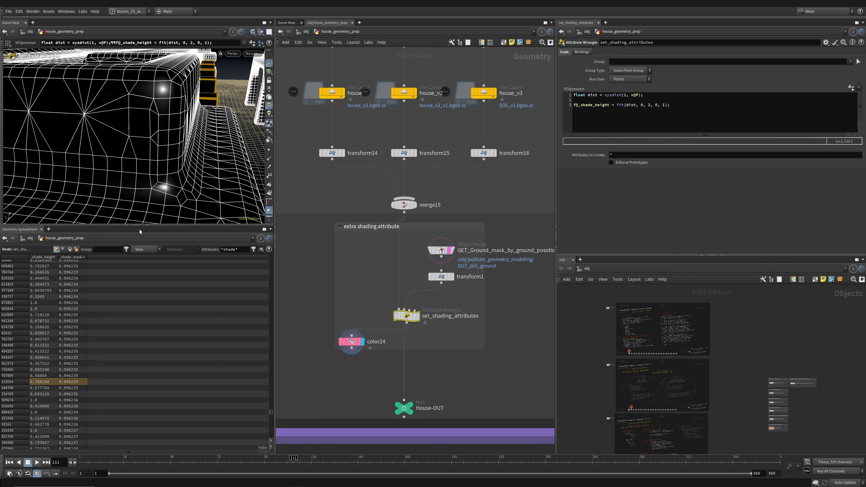
drag(139, 226, 143, 355)
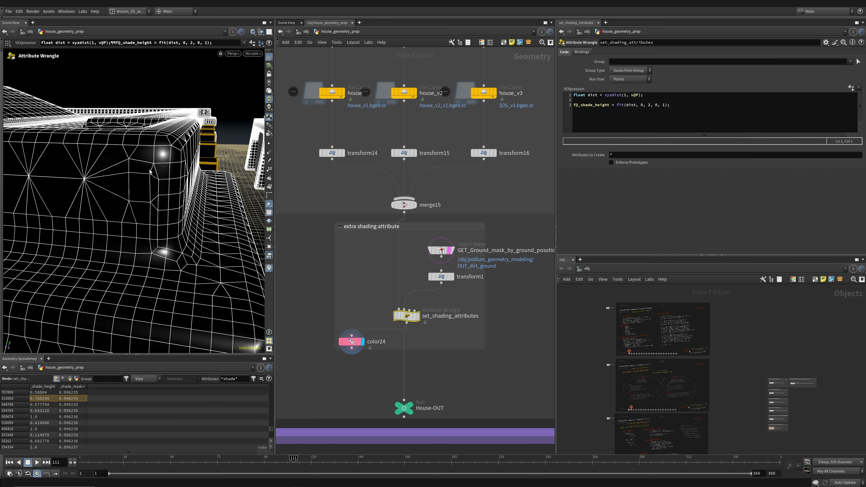
Step: Turn off the ground template, display the House-OUT node, and show the three houses shaded without wireframe
alt+right_drag(150, 172, 92, 167)
alt+drag(92, 167, 263, 207)
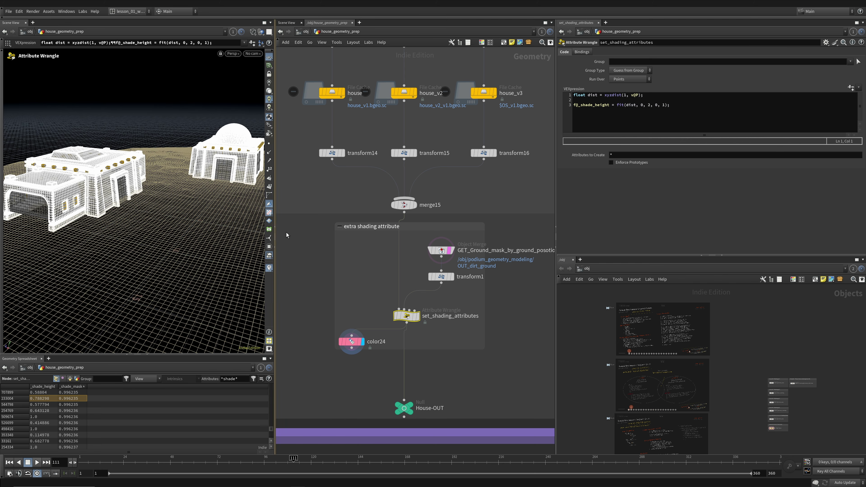
click(365, 355)
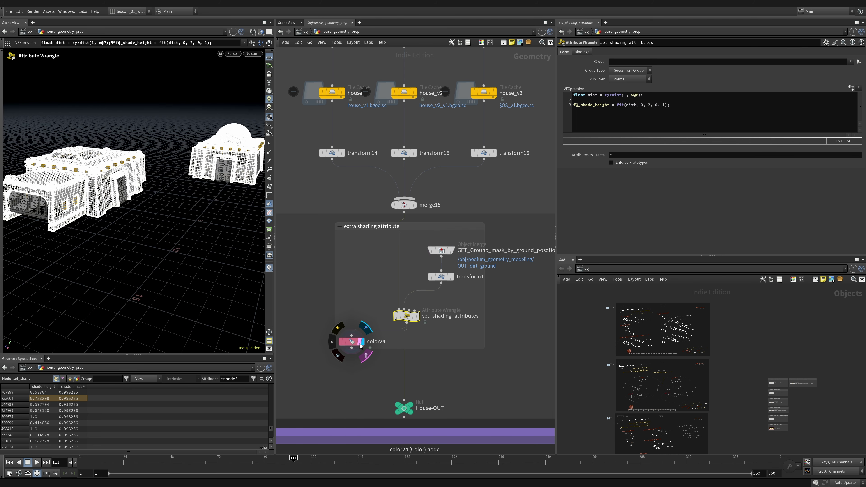
click(409, 410)
scroll(386, 309, down, 3)
key(shift+w)
alt+right_drag(113, 192, 101, 195)
alt+middle_drag(184, 191, 106, 199)
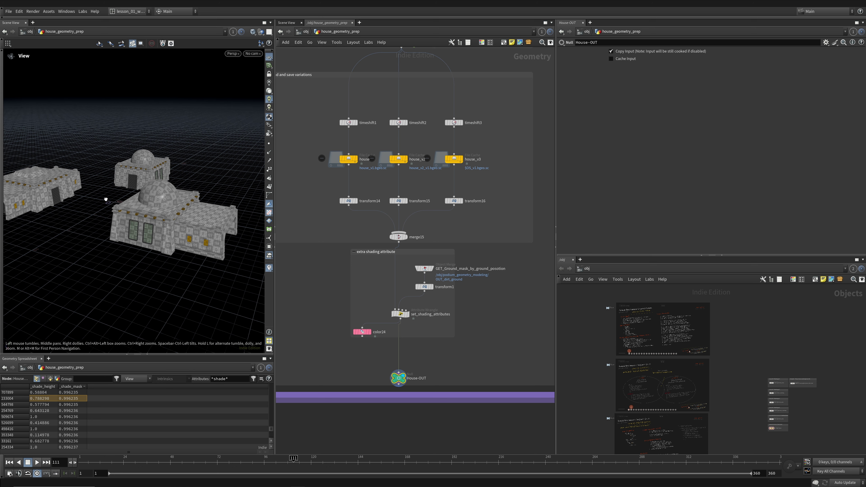
alt+drag(106, 199, 95, 211)
Step: Review the full house network and the object-level lesson networks, returning inside house_geometry_prep
scroll(474, 244, down, 9)
middle_drag(490, 235, 437, 356)
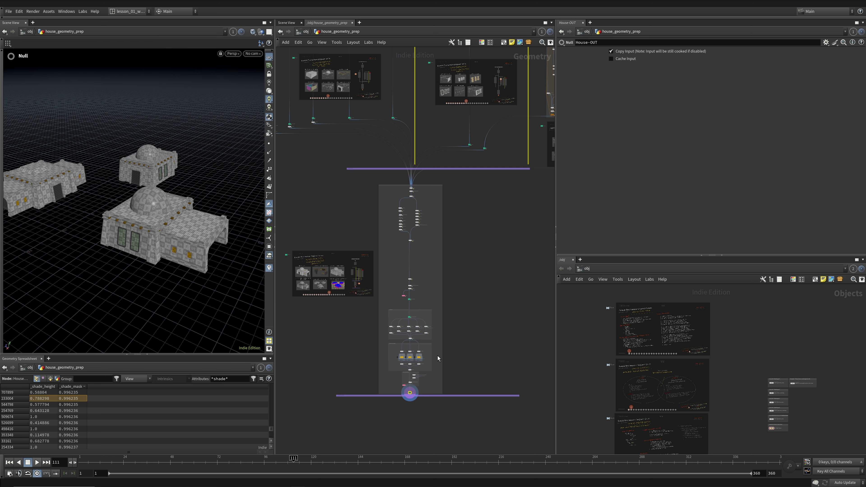
key(u)
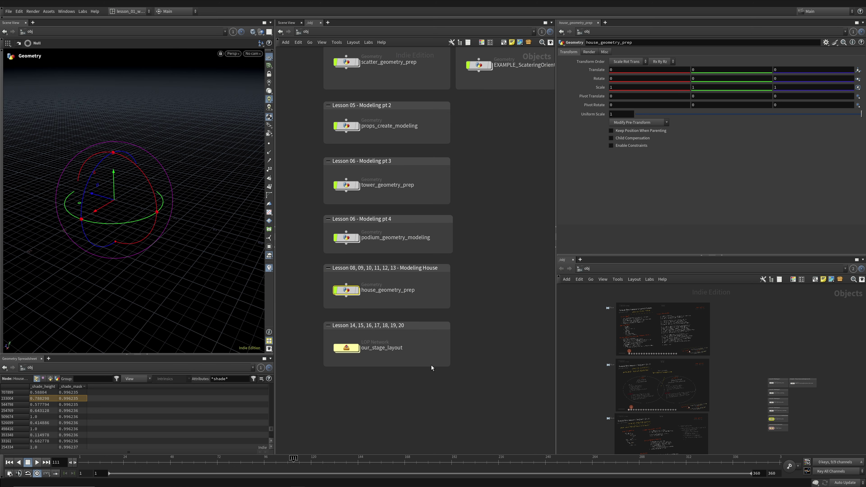
scroll(384, 104, down, 2)
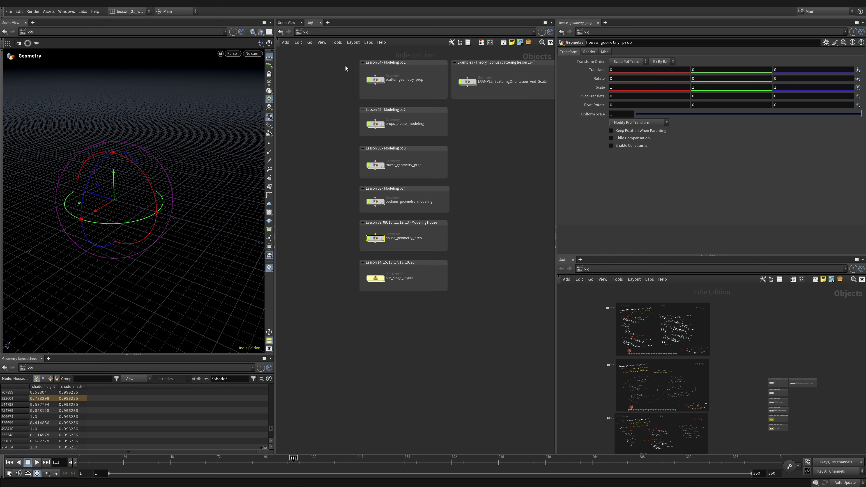
middle_drag(327, 131, 331, 194)
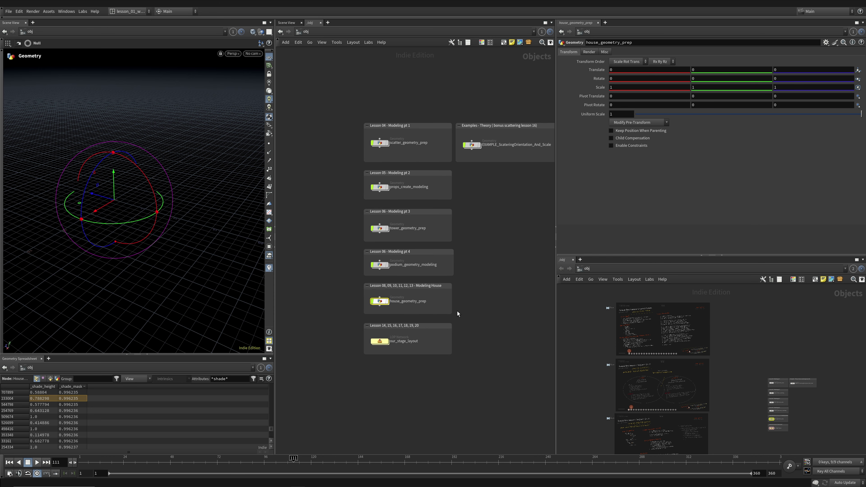
key(i)
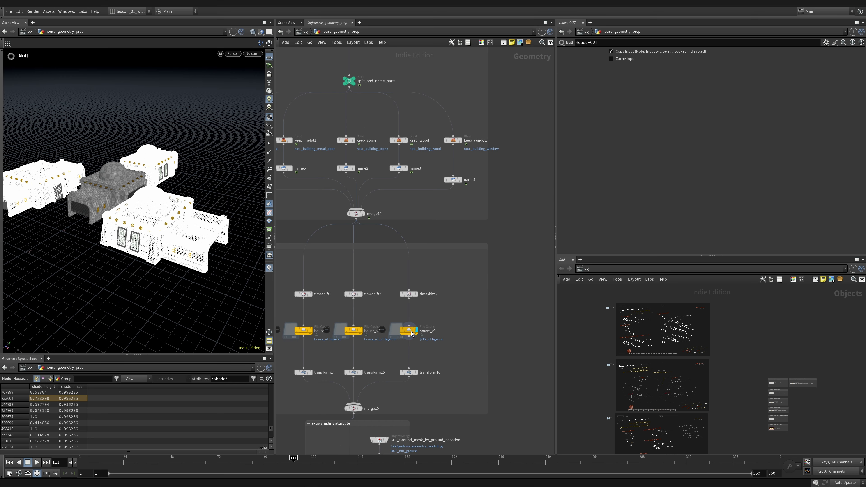
Step: Inspect the house_v3 file cache while displaying merge15, view the surrounding network, and clear the selection
click(411, 334)
click(362, 409)
scroll(393, 331, down, 10)
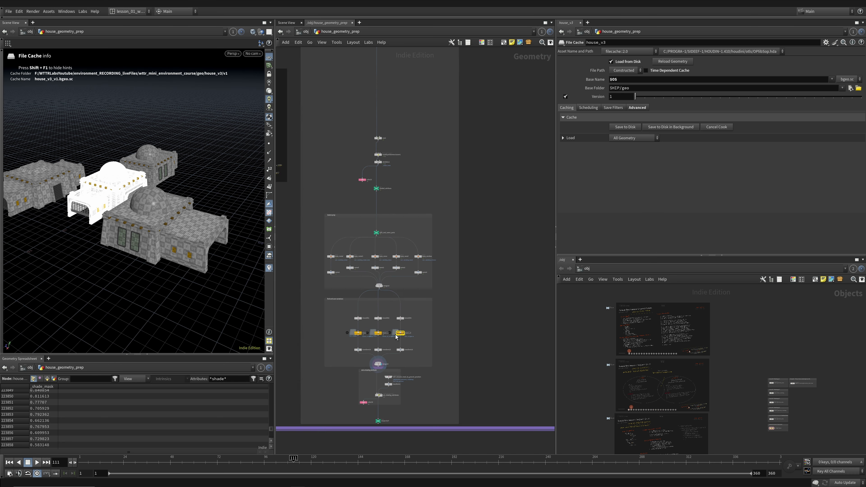
middle_drag(416, 298, 410, 374)
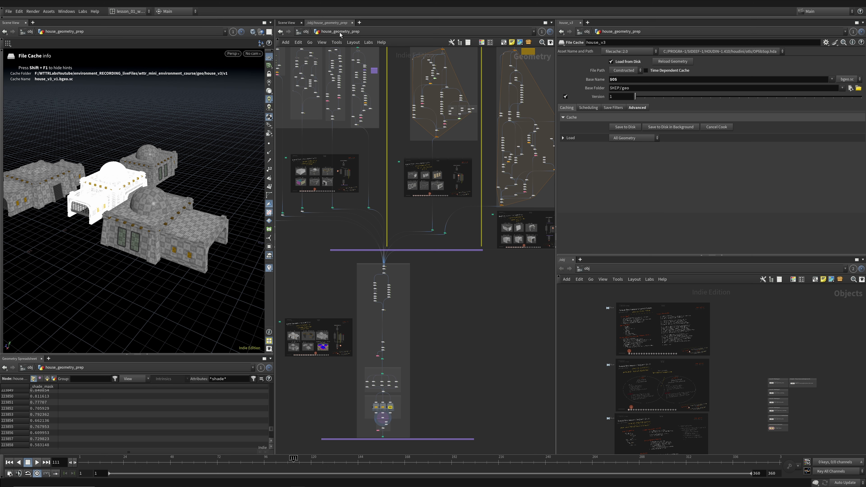
click(488, 314)
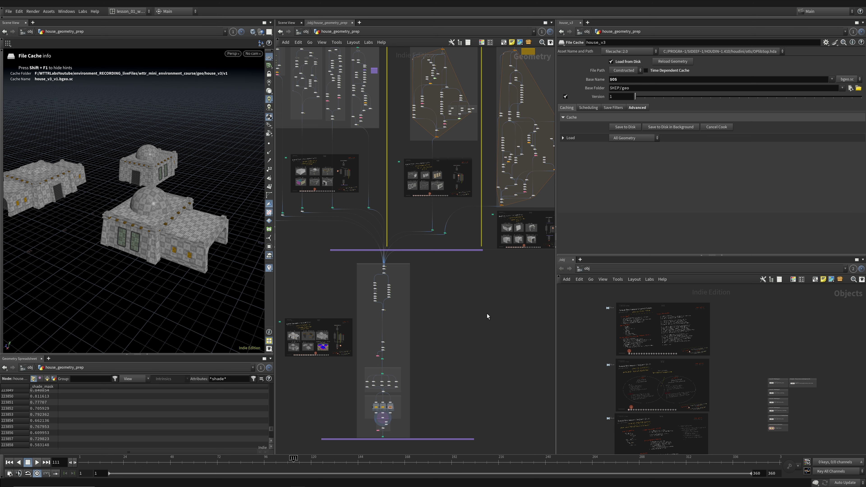
Step: Return to the object level and read the note about working with LOPs in Solaris
key(u)
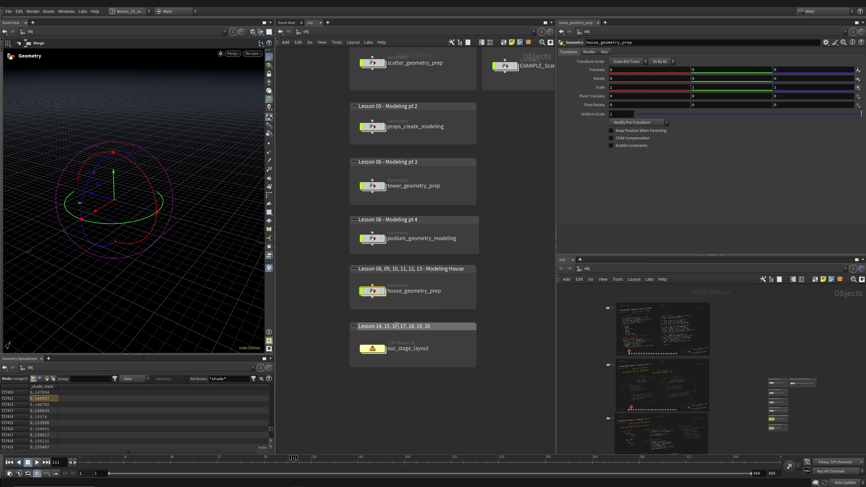
scroll(682, 392, up, 10)
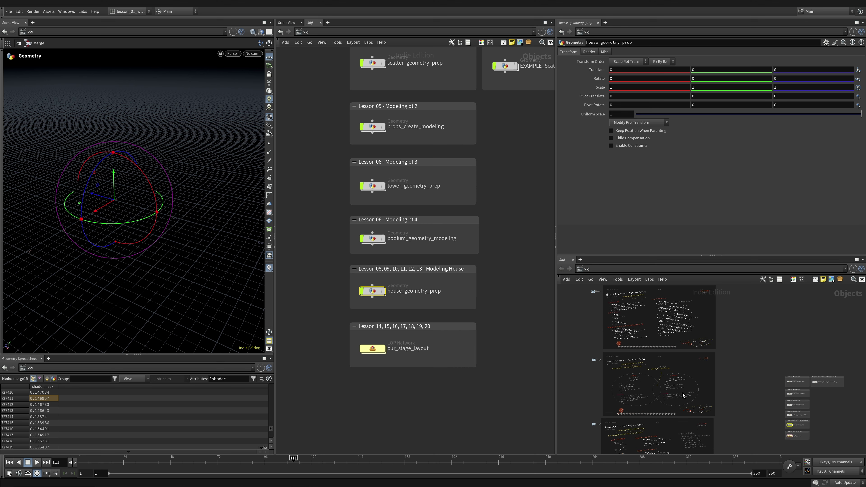
middle_drag(651, 298, 648, 293)
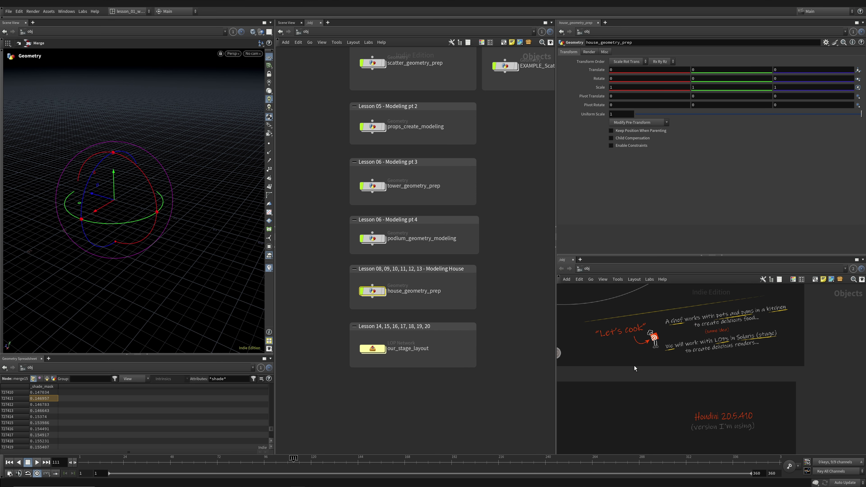
Step: Open the our_stage_layout LOP network and display the OUTLINE node to inspect its primitive paths
click(371, 349)
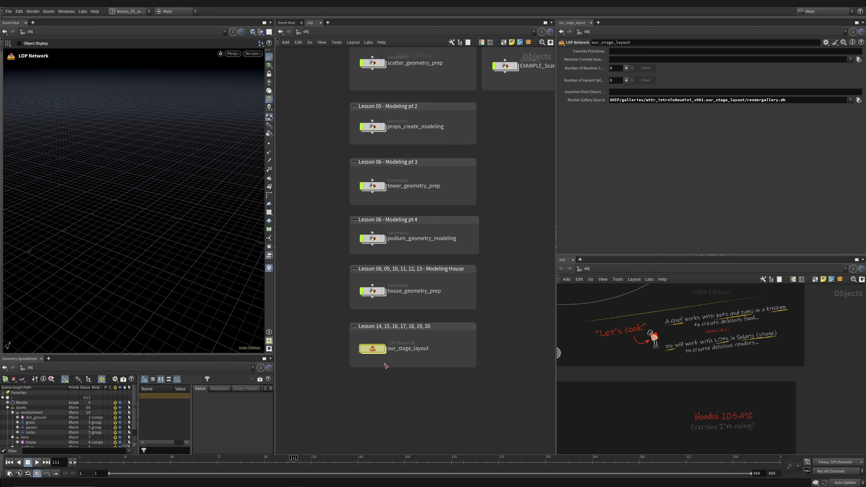
key(i)
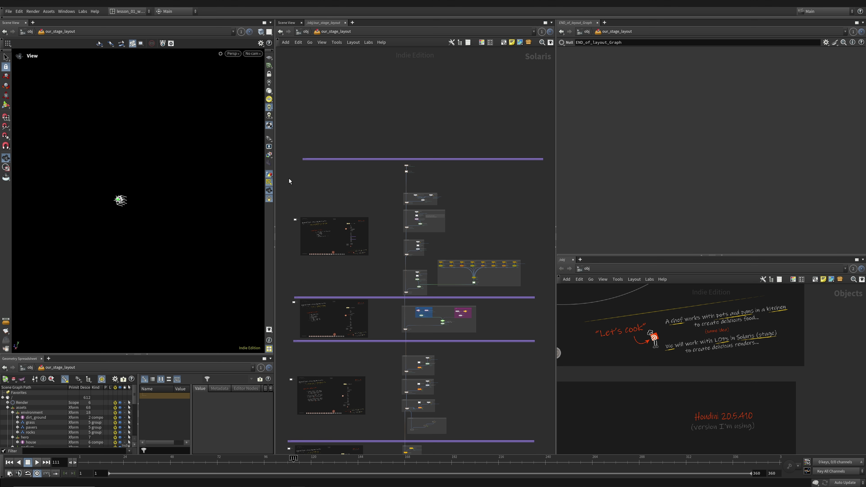
scroll(407, 169, up, 6)
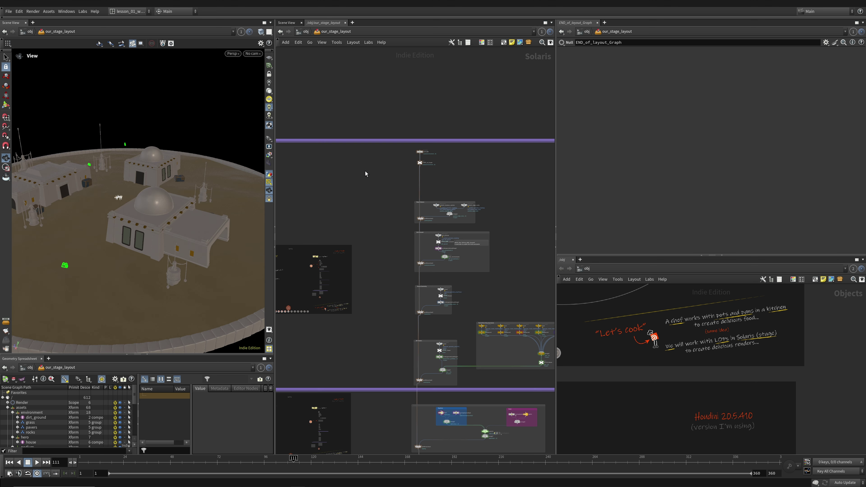
click(414, 153)
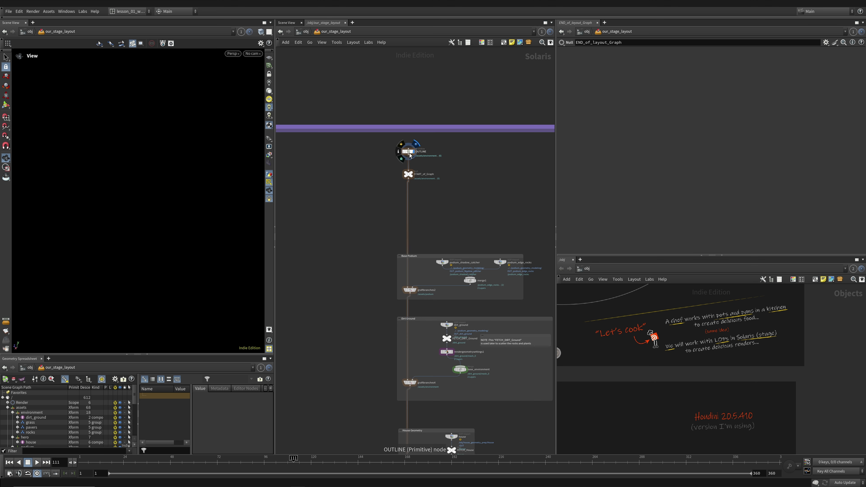
key(ctrl+a)
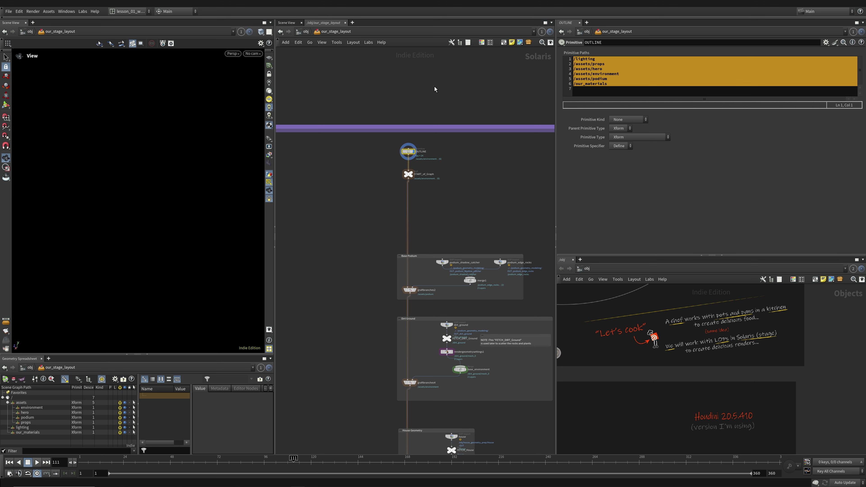
Step: Display the graft node for /assets/props and examine the branch of hand-placed prop boxes feeding into it
scroll(406, 166, down, 10)
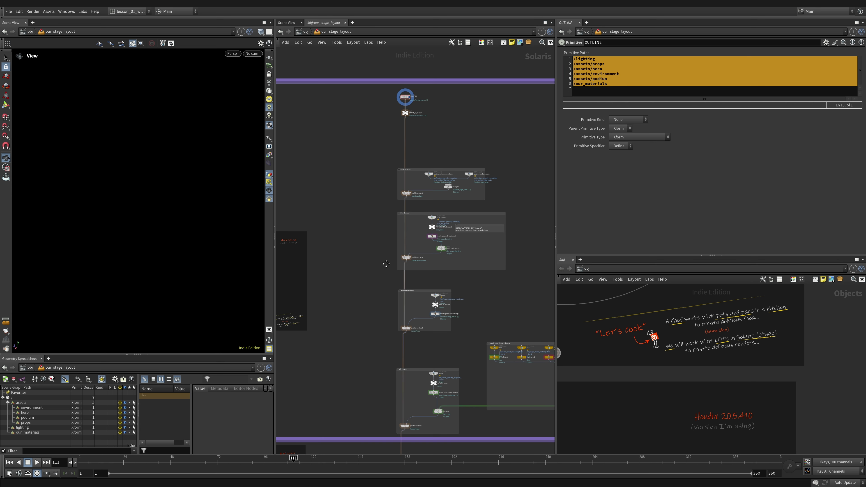
click(400, 290)
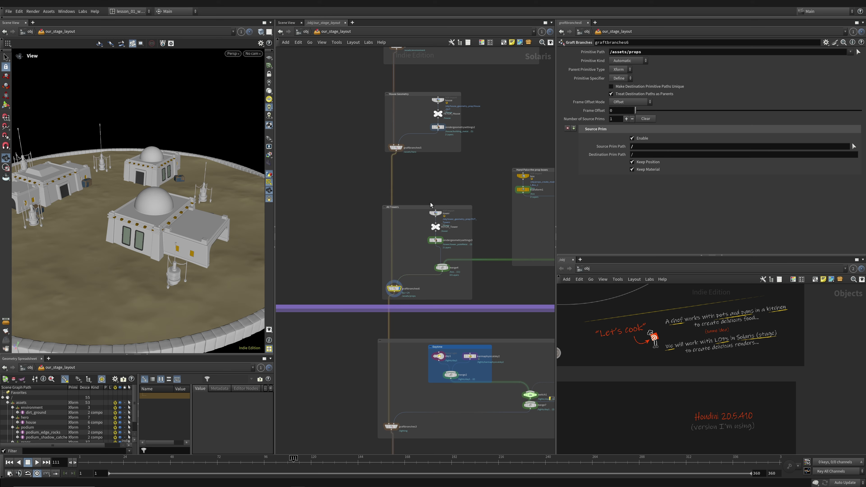
key(h)
middle_drag(400, 168, 326, 197)
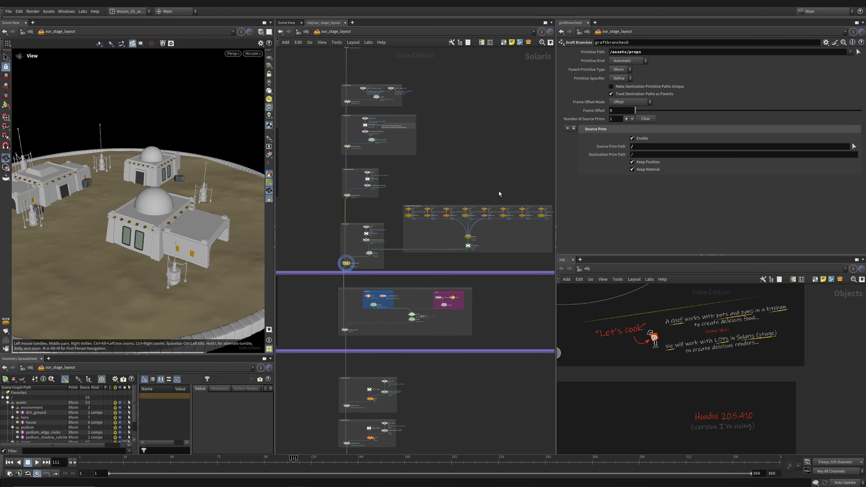
scroll(484, 196, up, 5)
middle_drag(478, 197, 441, 195)
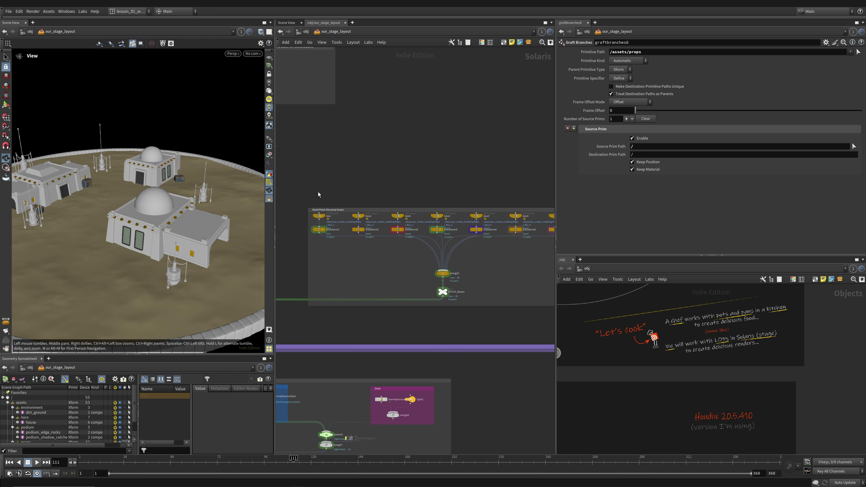
middle_drag(480, 272, 447, 260)
middle_drag(314, 179, 397, 189)
scroll(284, 196, up, 1)
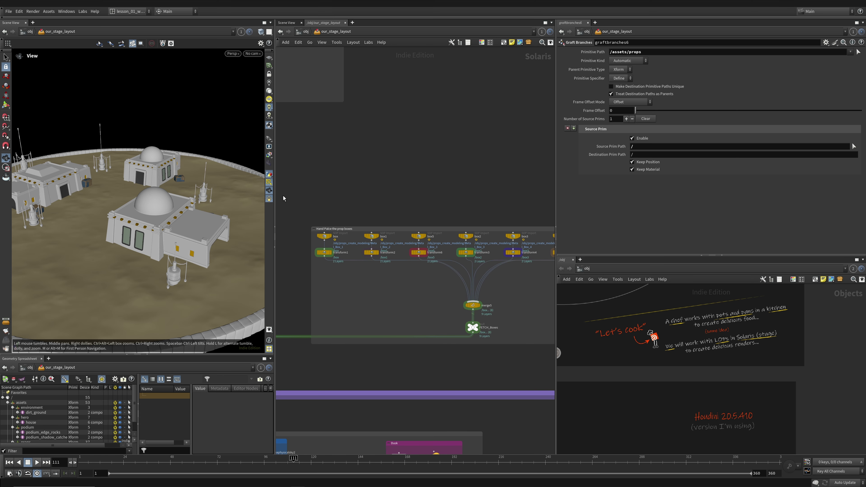
scroll(342, 291, down, 3)
middle_drag(342, 291, 452, 165)
scroll(356, 258, up, 4)
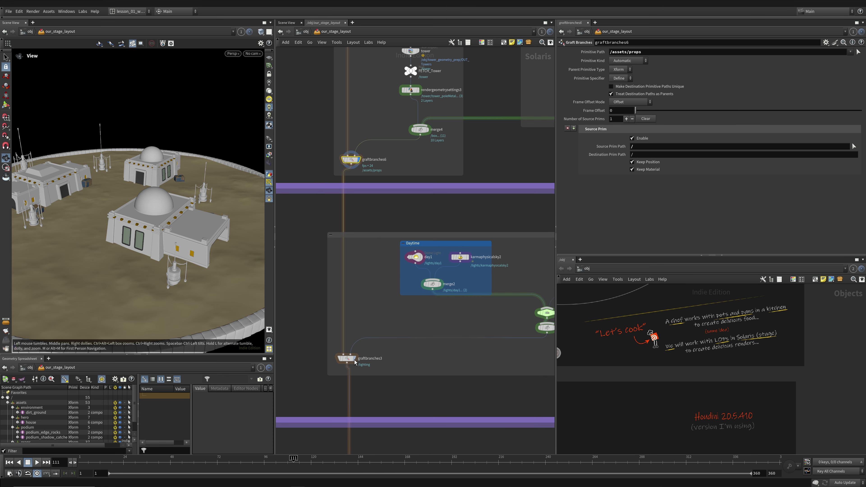
Step: Display the graft node for /lighting and inspect the lit scene from several angles
click(353, 359)
scroll(152, 214, down, 3)
drag(99, 228, 146, 205)
scroll(381, 288, down, 2)
middle_drag(381, 290, 352, 161)
scroll(120, 212, up, 3)
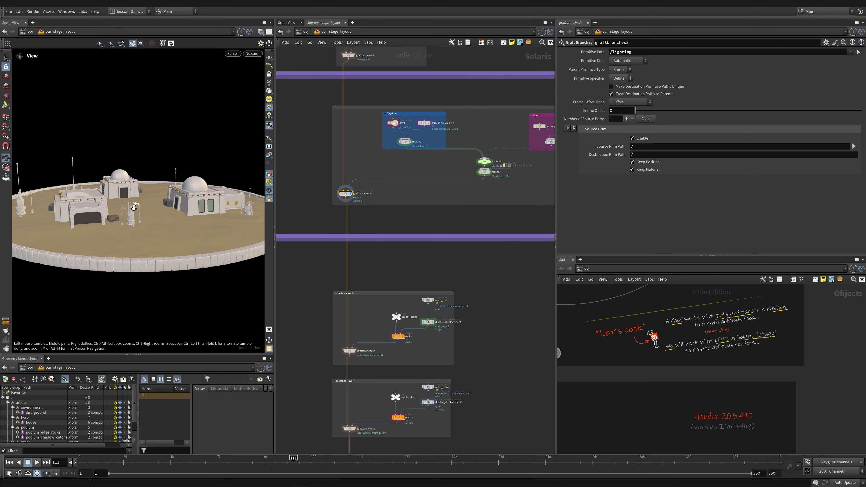
scroll(120, 213, up, 2)
middle_drag(349, 338, 352, 310)
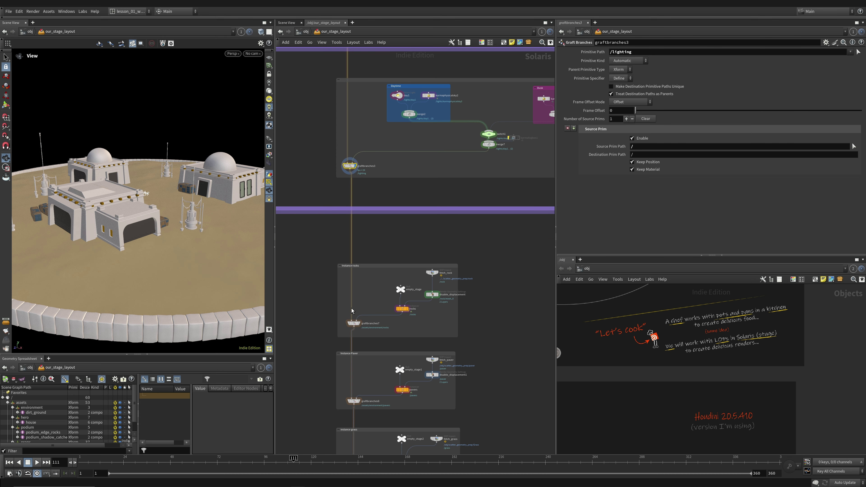
Step: Display the graft node for /assets/environment/rocks and show the scene up close with shaded wireframe
click(365, 321)
scroll(190, 185, up, 5)
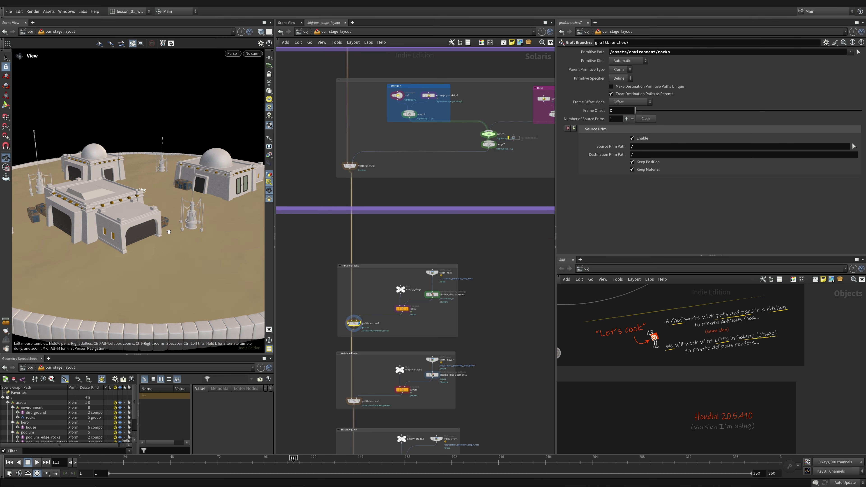
mouse_move(190, 186)
mouse_down()
mouse_move(178, 191)
mouse_move(169, 182)
mouse_up()
key(shift+w)
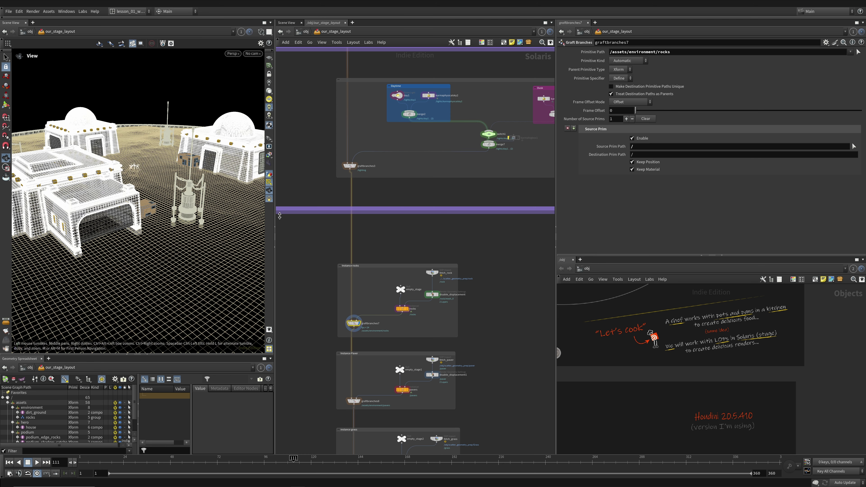
Step: Display the fetch_rock SOP Import node to inspect the source rock and its import settings
click(438, 273)
click(432, 273)
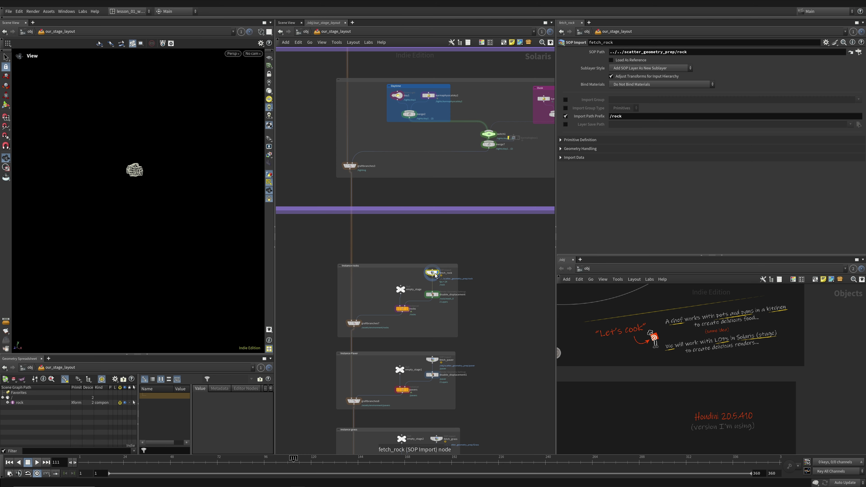
Step: Display the rocks instancer, then the graft node for /assets/environment/rocks, and show the scene smooth shaded without wireframe
click(402, 309)
click(408, 309)
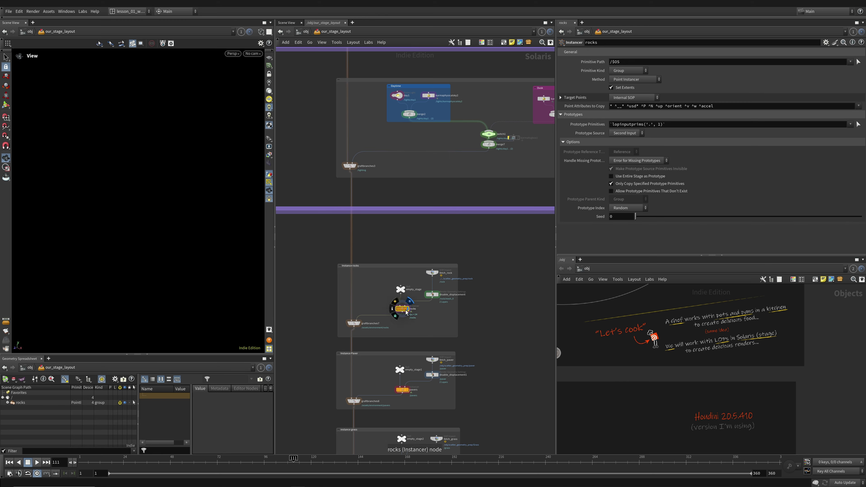
click(359, 323)
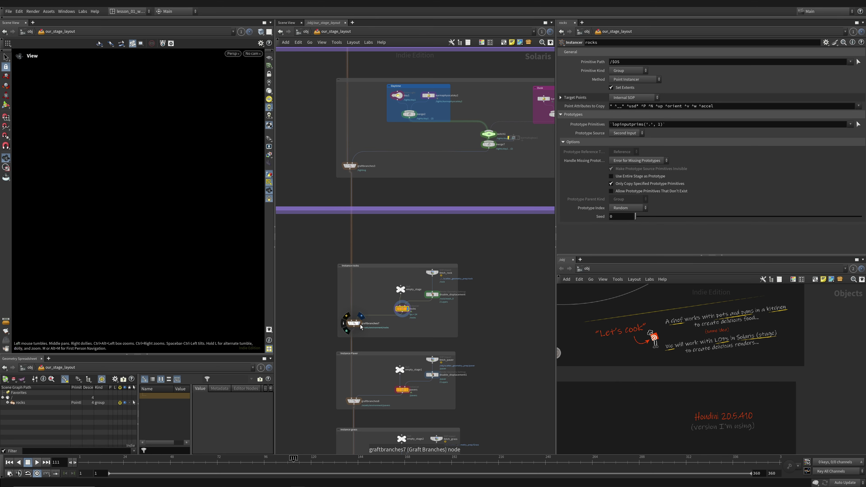
click(353, 323)
scroll(146, 196, down, 8)
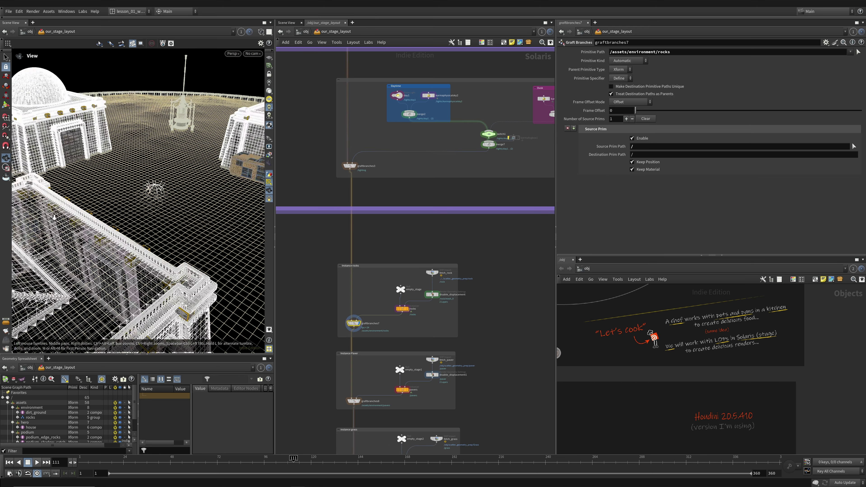
scroll(437, 236, down, 2)
middle_drag(437, 237, 449, 156)
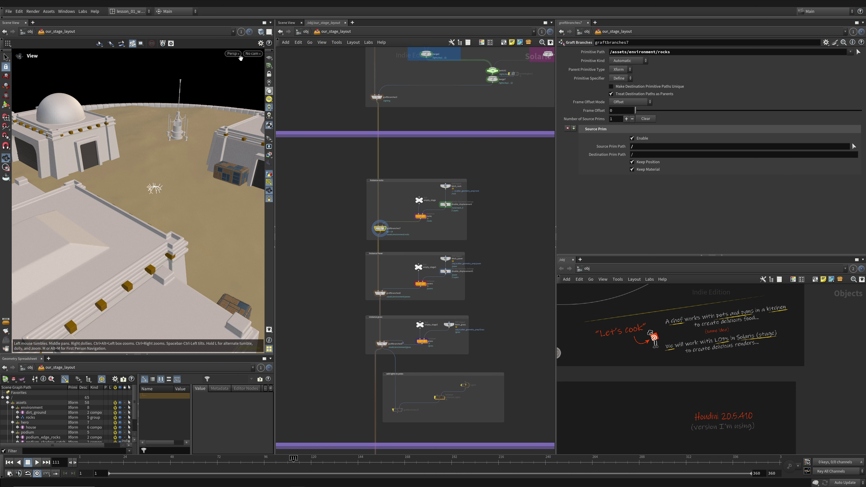
Step: Render the viewport with Karma XPU and turn on the Correction Toolbar
click(232, 53)
click(254, 97)
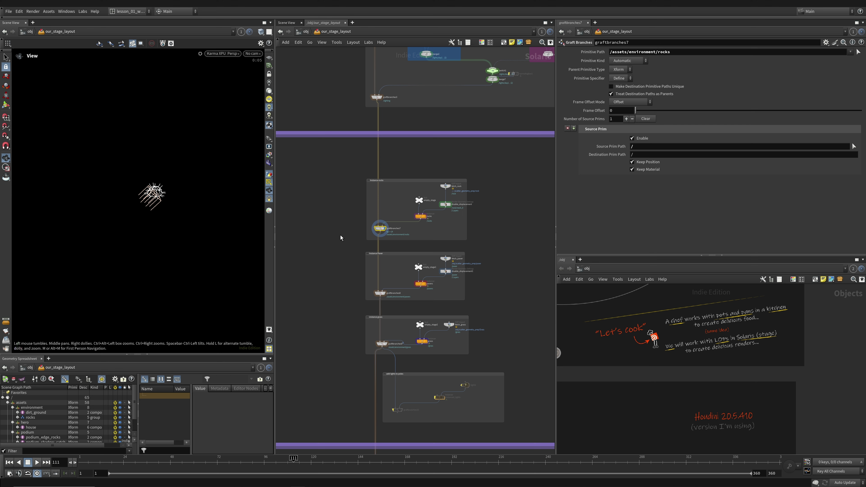
click(222, 53)
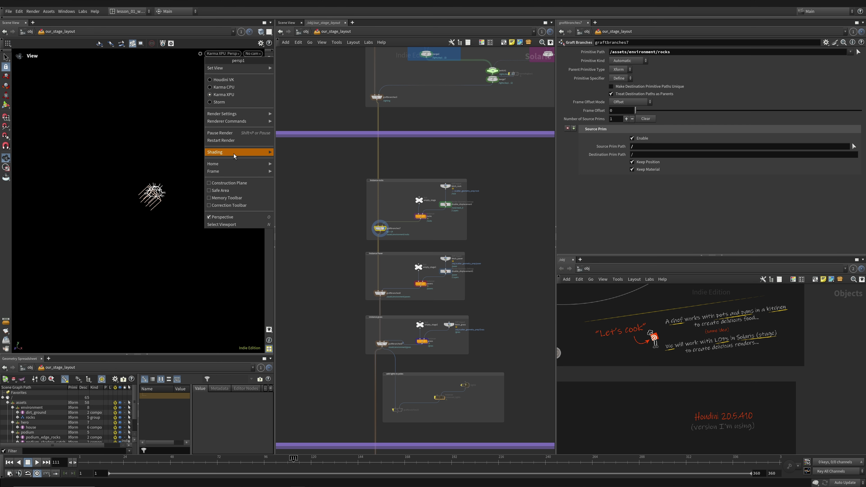
click(227, 205)
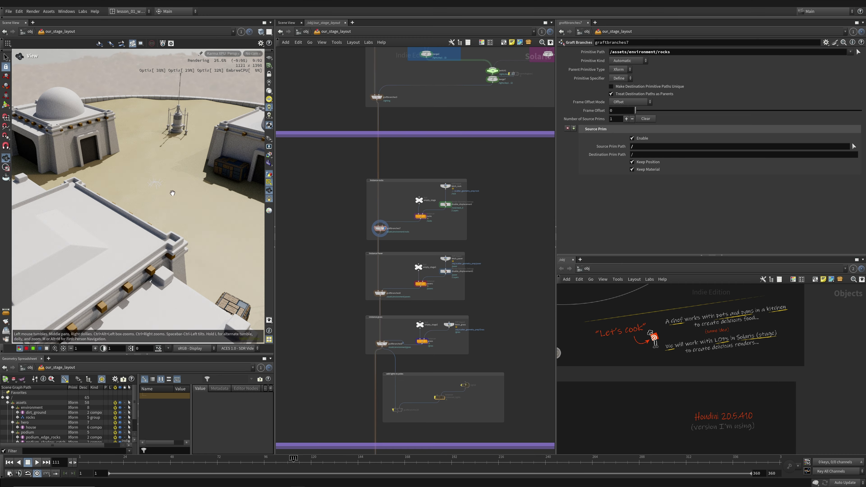
Step: Inspect the rendered ground between the buildings up close and switch the viewport renderer back to Houdini VK
scroll(204, 181, up, 5)
right_drag(205, 181, 206, 212)
click(224, 54)
click(228, 82)
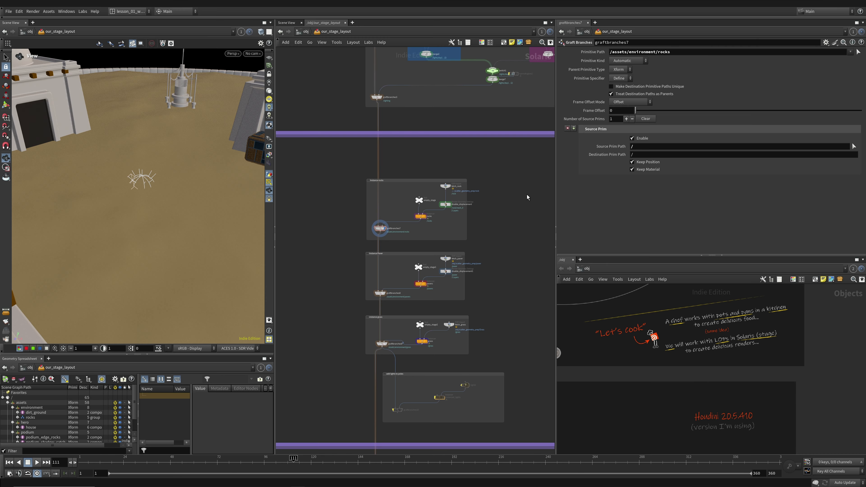
Step: Enter the rocks instancer's network and display the Import_Ground LOP Import node to inspect its settings
double_click(422, 218)
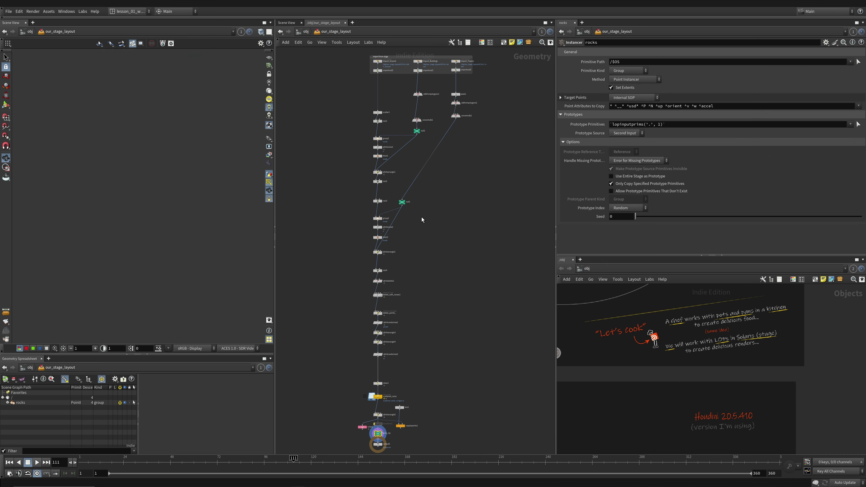
middle_drag(437, 198, 445, 329)
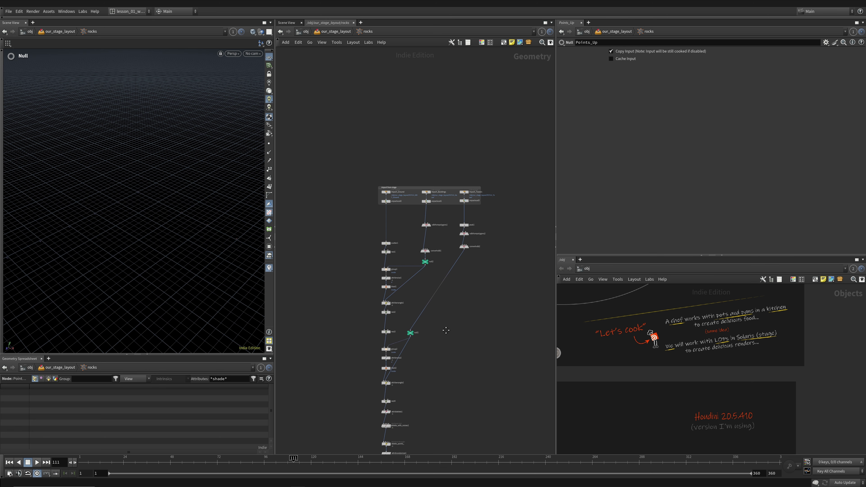
scroll(394, 210, up, 4)
scroll(394, 210, up, 1)
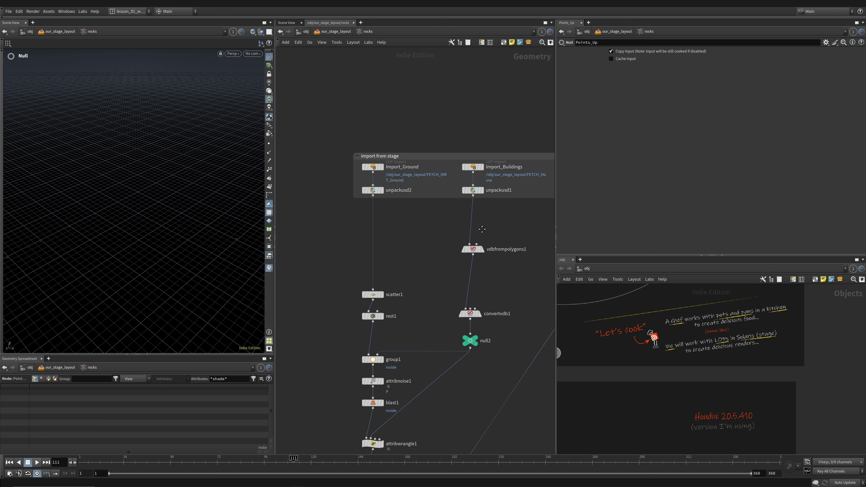
middle_drag(510, 222, 588, 240)
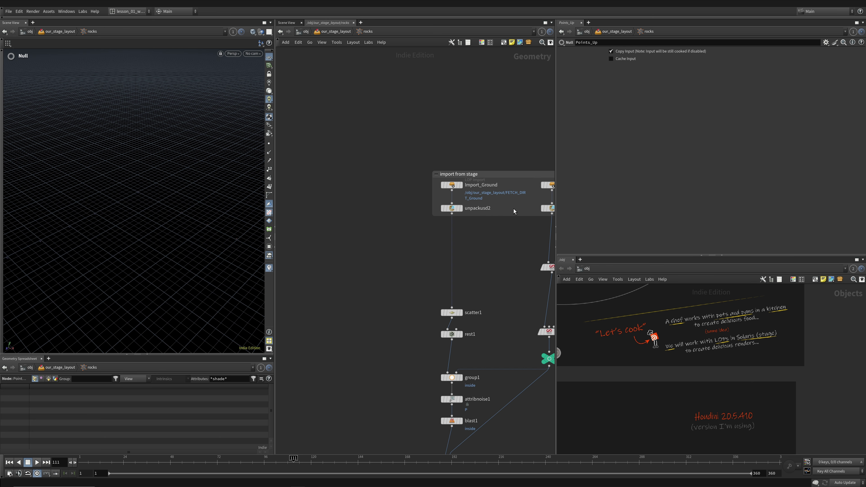
key(r)
click(454, 185)
Step: Display the Import_Buildings node and the tower import beside it to check the other geometry fetched from the stage
middle_drag(506, 235, 402, 263)
click(460, 213)
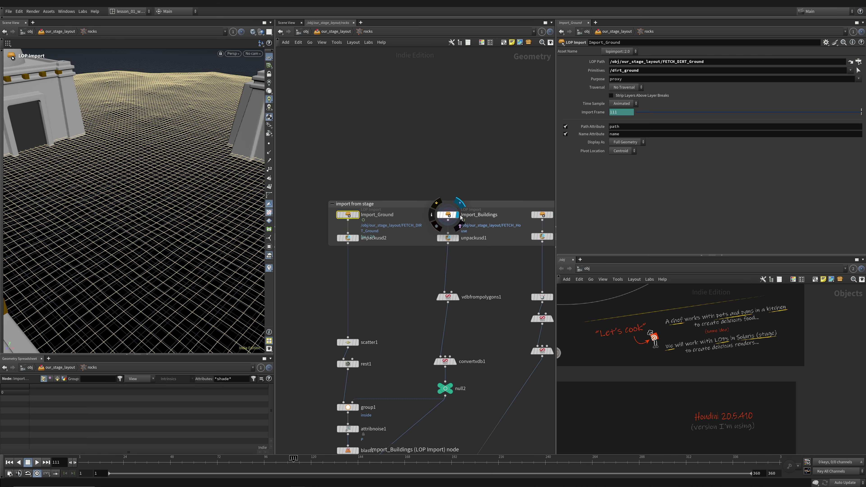
middle_drag(492, 261, 501, 202)
click(456, 216)
Step: Examine the scatter chain from the stage imports down to scattered_rocks and output0, and return to our_stage_layout
scroll(435, 277, down, 3)
middle_drag(456, 435, 466, 116)
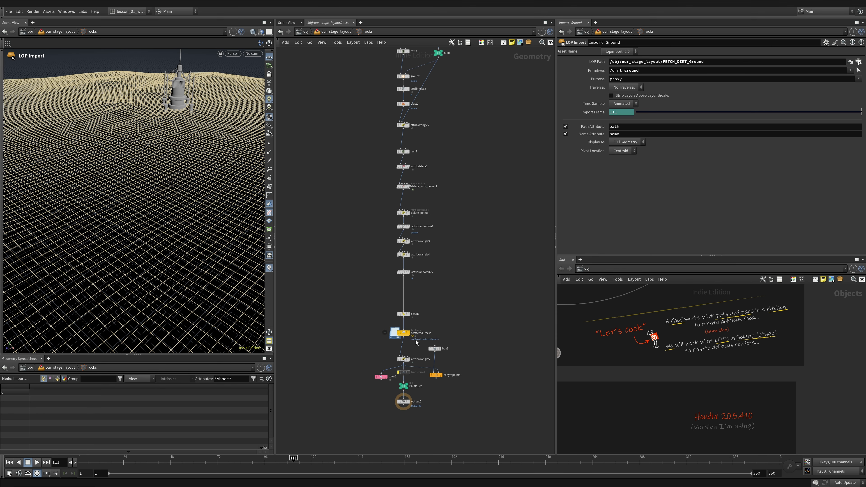
scroll(416, 340, up, 3)
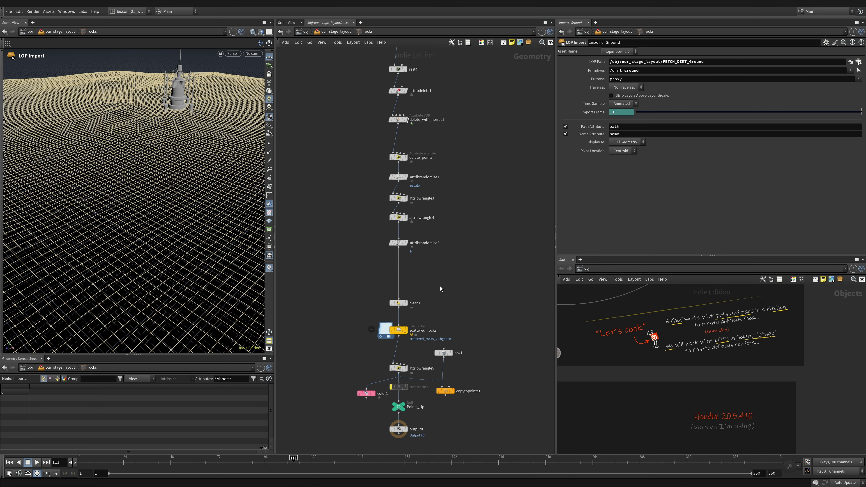
scroll(440, 286, down, 5)
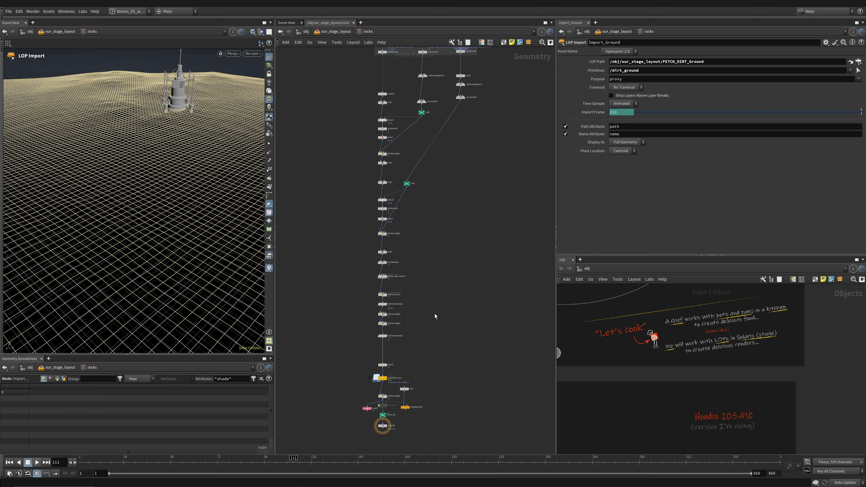
key(u)
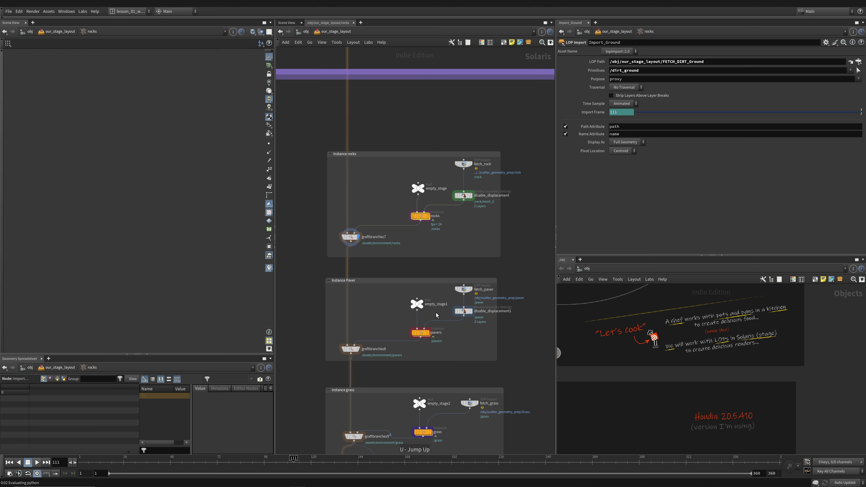
Step: View the whole settlement, then reopen the rocks instancer's network and select the scattered_rocks File Cache node
scroll(383, 296, down, 2)
scroll(176, 196, down, 8)
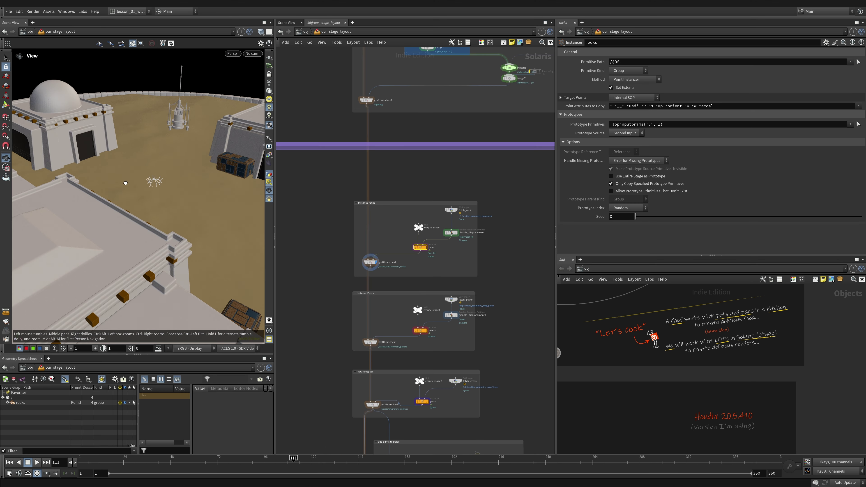
scroll(391, 259, up, 3)
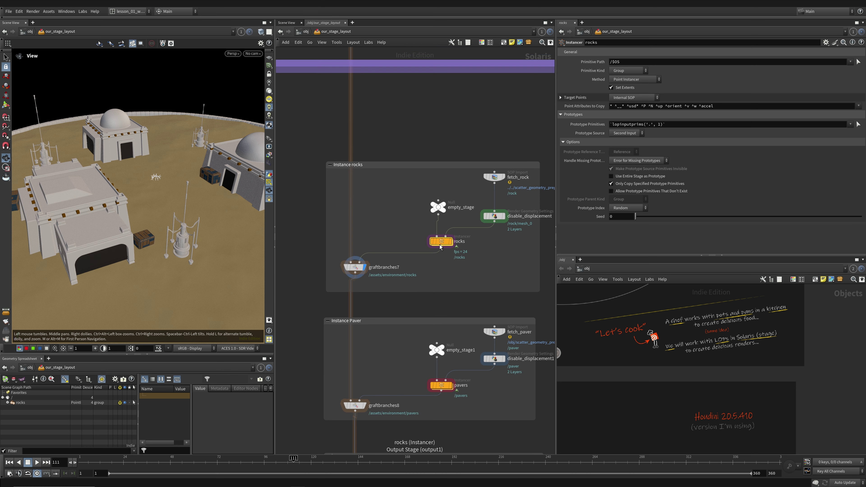
double_click(440, 242)
scroll(367, 333, up, 3)
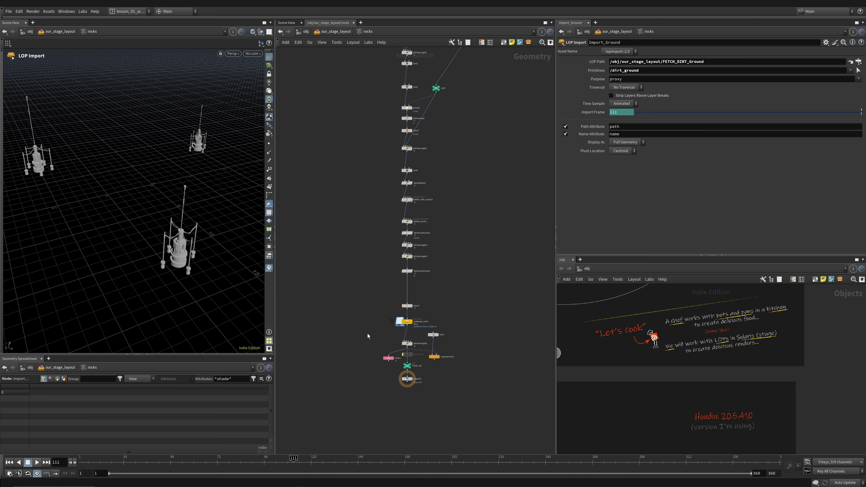
click(437, 313)
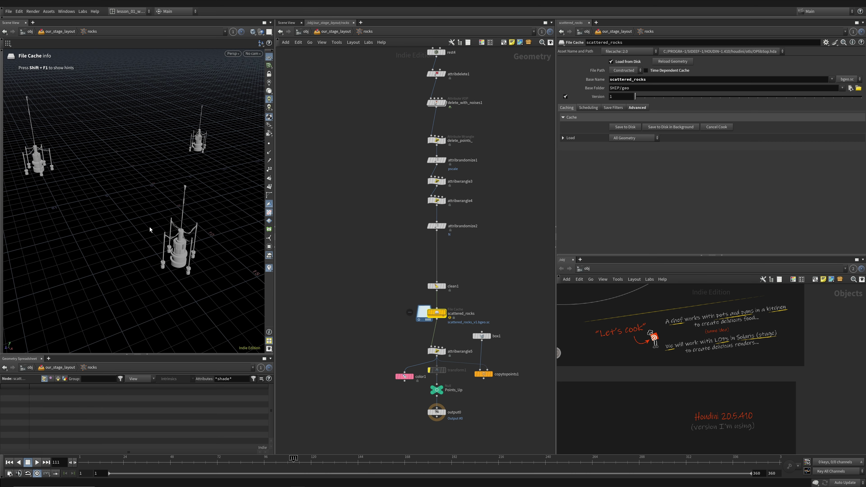
Step: Display the clean1 node and inspect the scattered points in the viewport
mouse_move(439, 289)
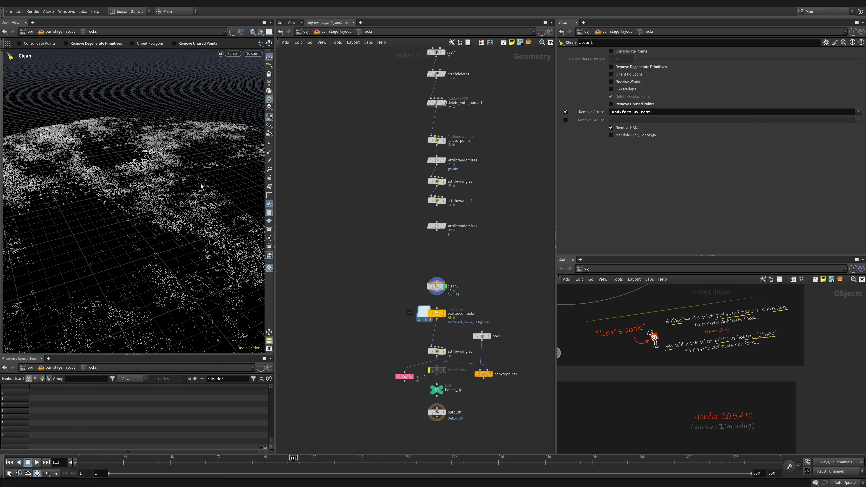
alt+drag(201, 183, 191, 201)
drag(368, 302, 406, 316)
Step: Display the scattered_rocks File Cache node and view the full extent of its cached points
click(438, 314)
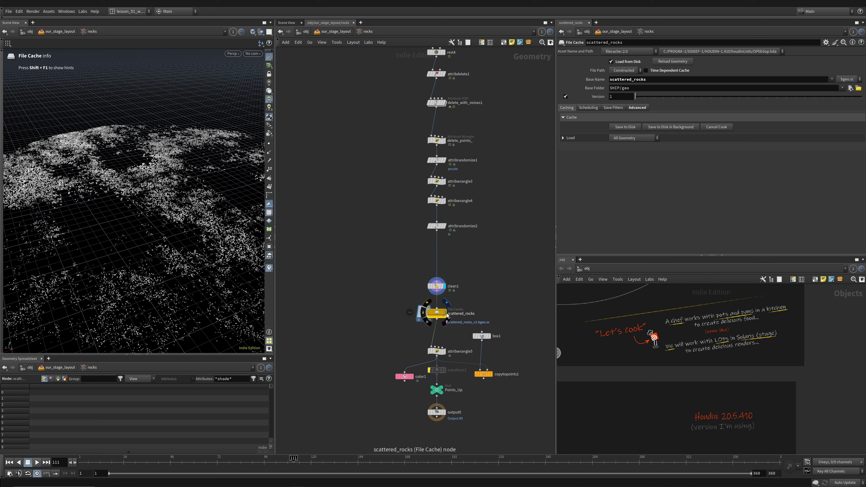
click(443, 312)
alt+drag(59, 188, 136, 196)
key(h)
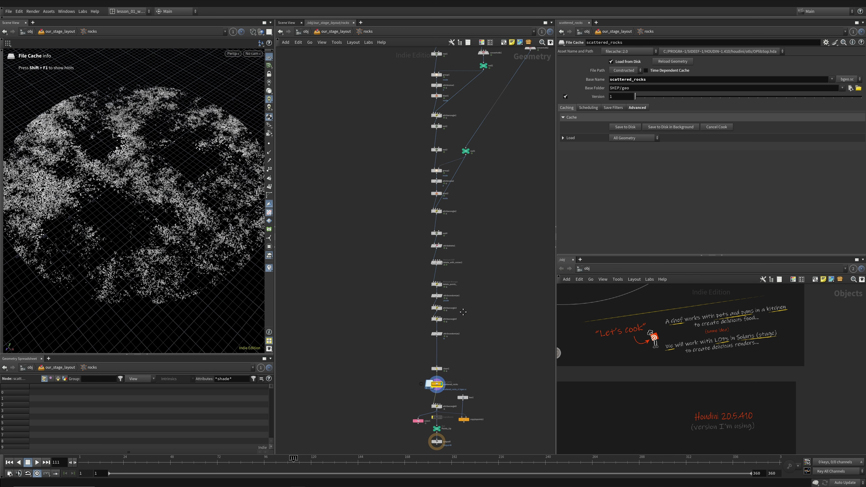
scroll(163, 192, up, 3)
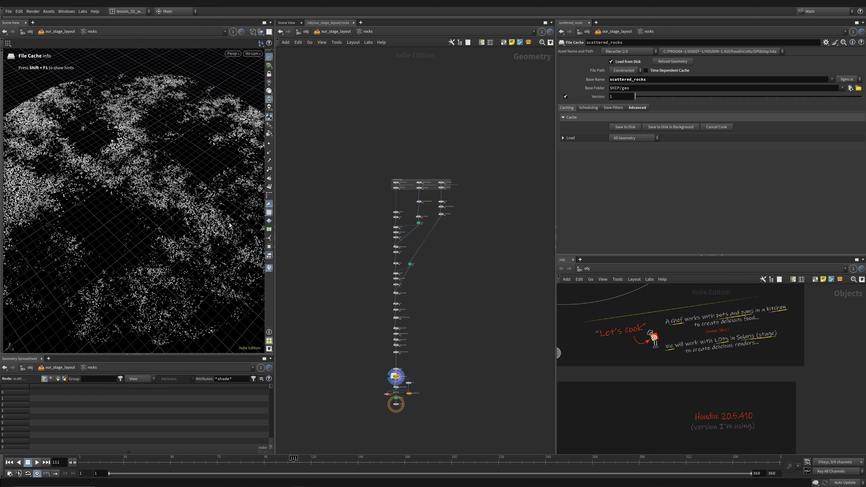
middle_drag(426, 393, 448, 331)
scroll(443, 332, up, 7)
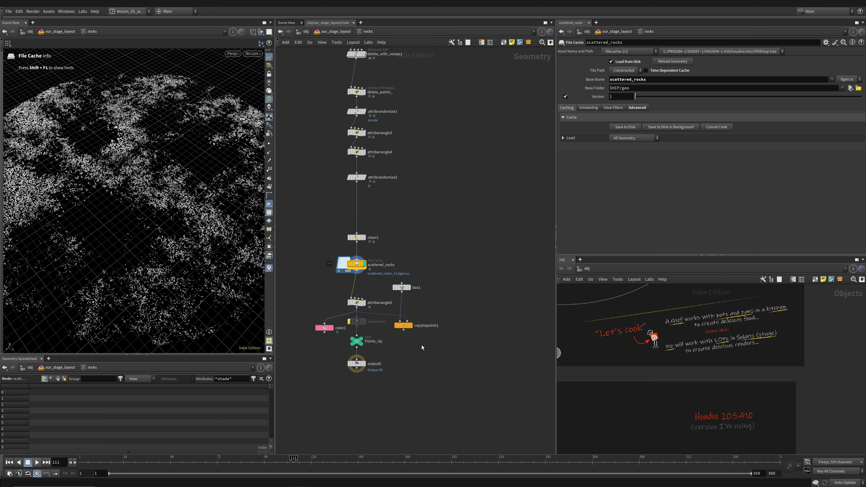
Step: Display copytopoints1 and select box1 to inspect the preview box that is copied onto the scattered points
click(409, 325)
drag(183, 185, 160, 157)
click(402, 288)
drag(403, 290, 413, 291)
alt+drag(137, 208, 82, 165)
scroll(301, 299, up, 2)
Step: Display the color1 node and inspect how its pscale attribute ramp colors the scattered points
click(339, 334)
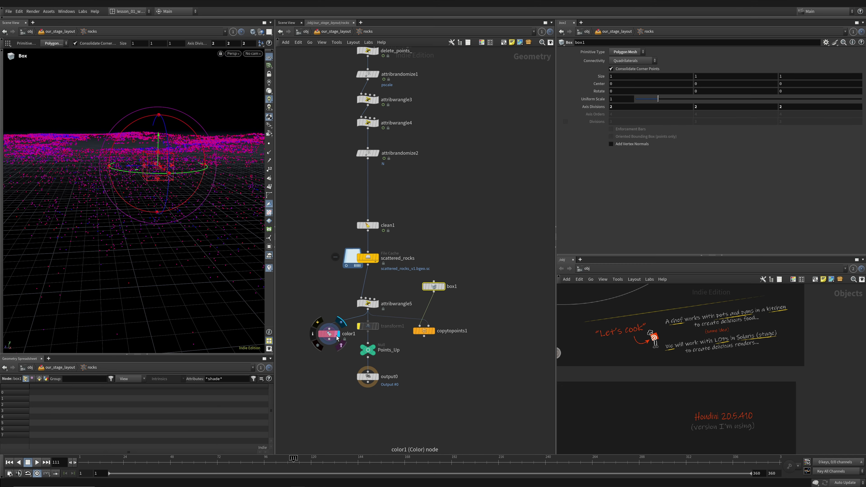
click(331, 335)
scroll(159, 182, up, 3)
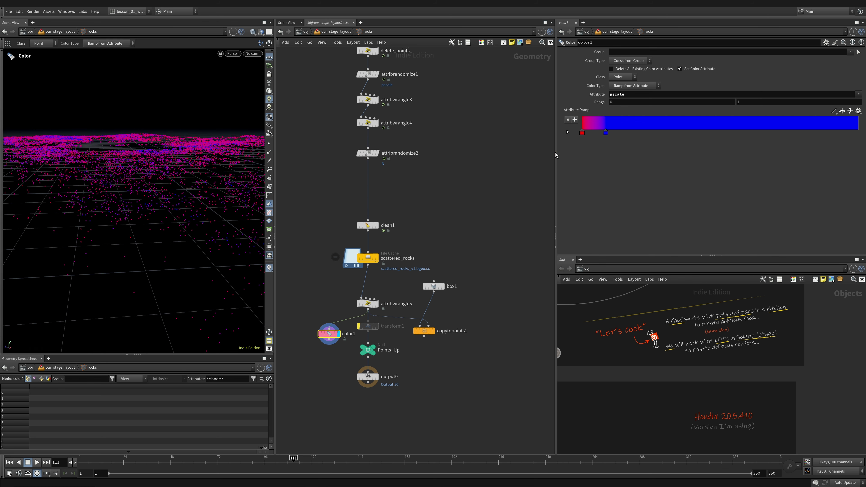
alt+drag(142, 166, 112, 147)
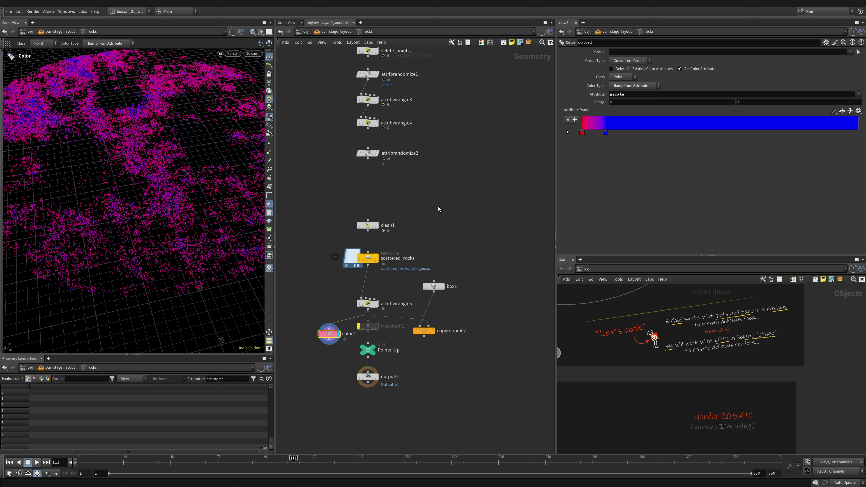
Step: Display the scattered_rocks File Cache node again and return to the our_stage_layout network
click(378, 258)
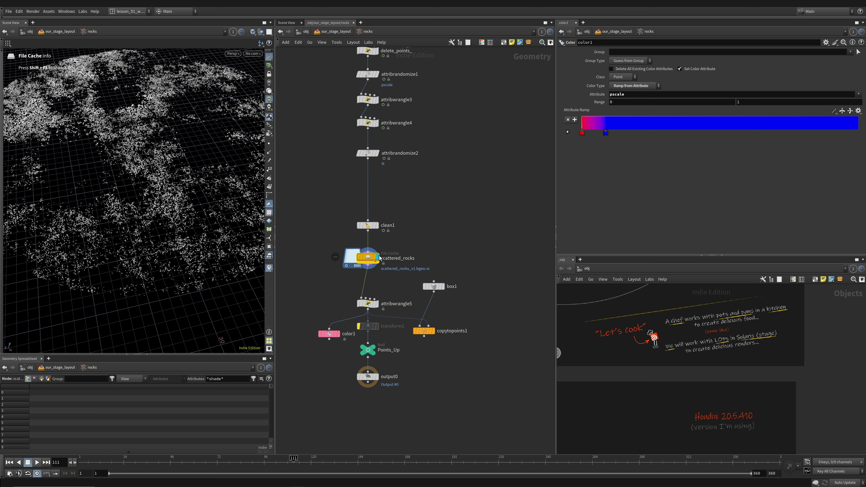
middle_drag(447, 227, 448, 251)
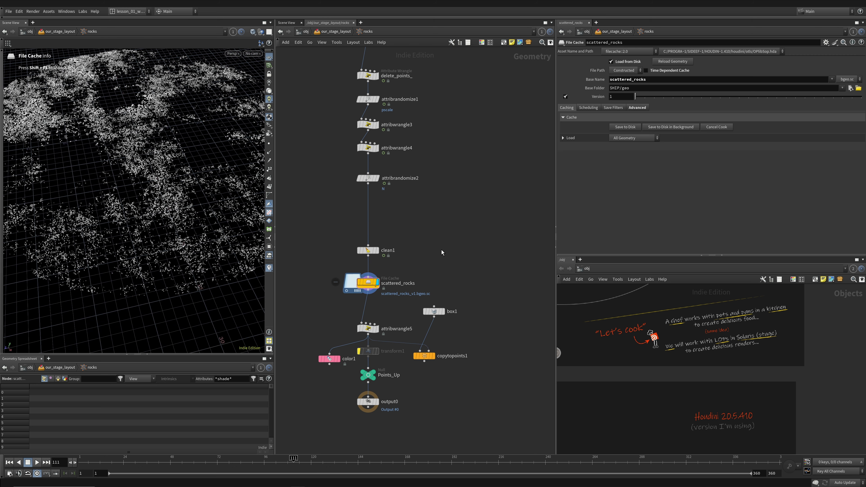
key(u)
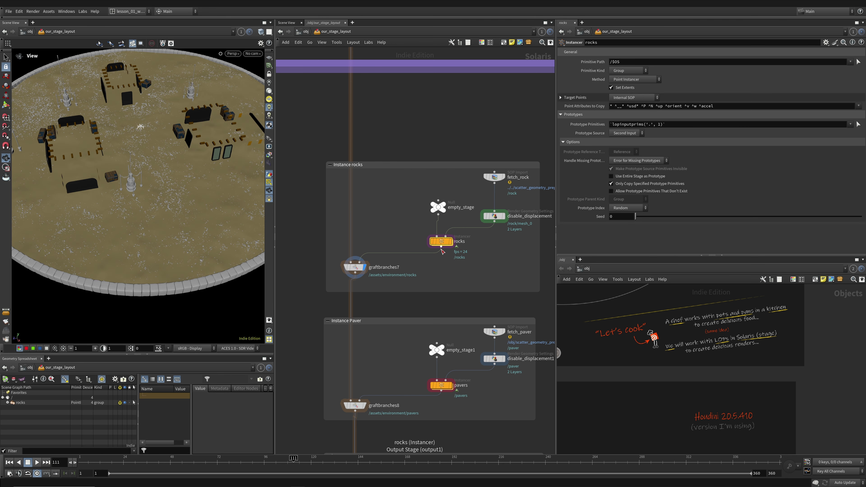
Step: Enter the pavers instancer's network, display the scattered_pavers File Cache node and save its cache to disk
double_click(440, 342)
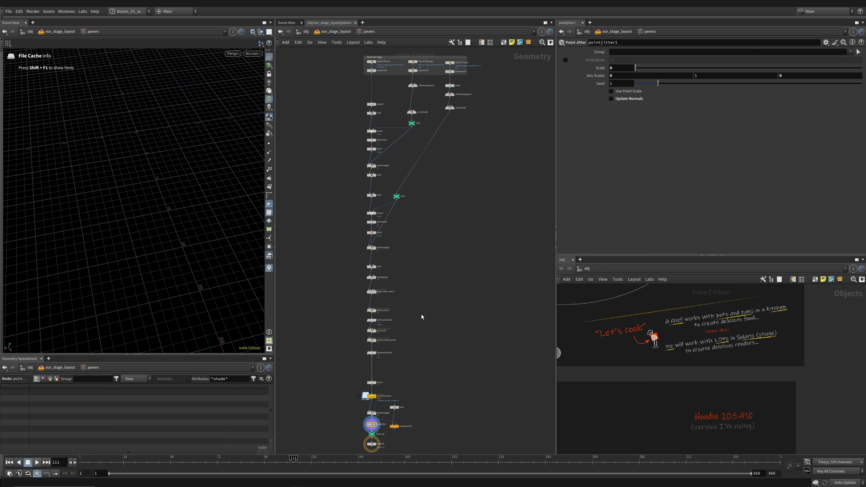
scroll(379, 334, up, 3)
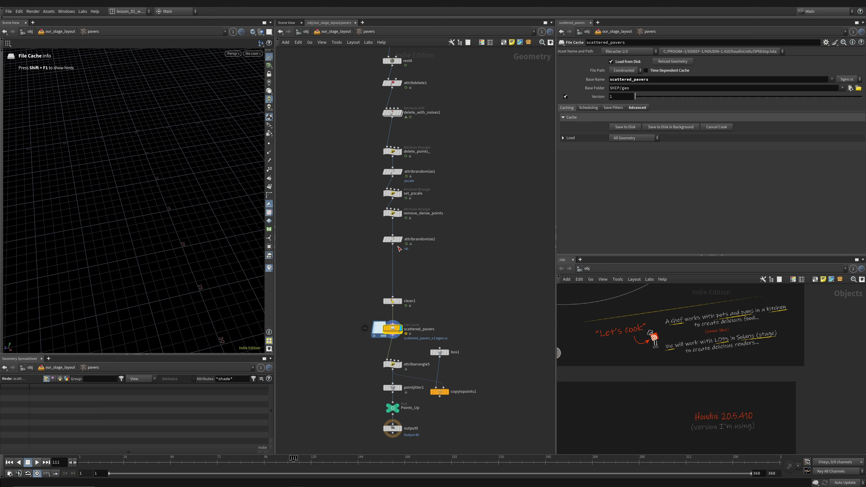
click(625, 127)
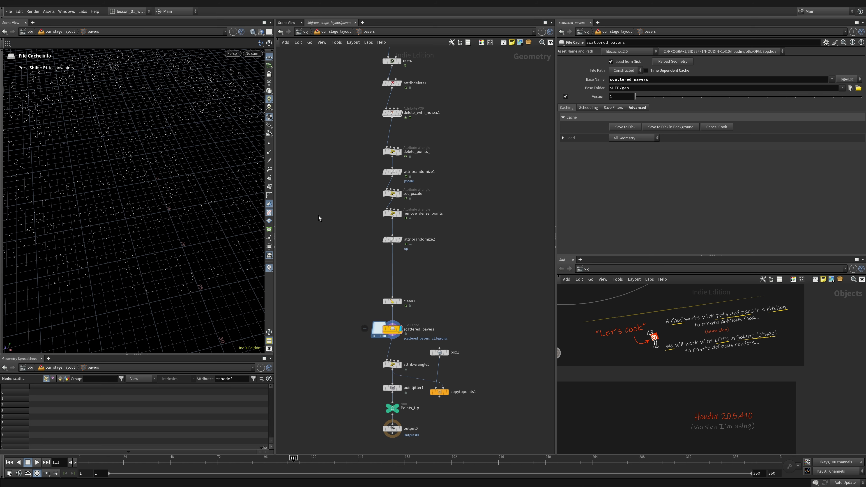
Step: Enter the grass instancer's network, display the scattered_grass File Cache node, save its cache to disk and check the scattered points
key(u)
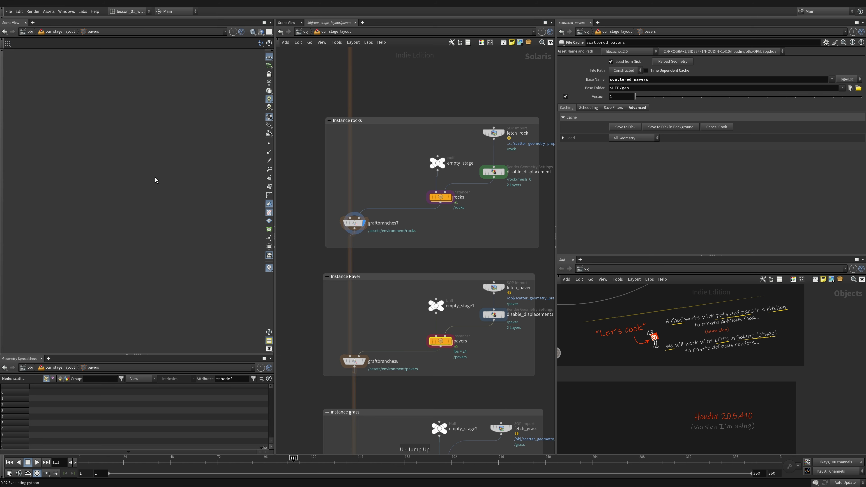
middle_drag(456, 370, 450, 233)
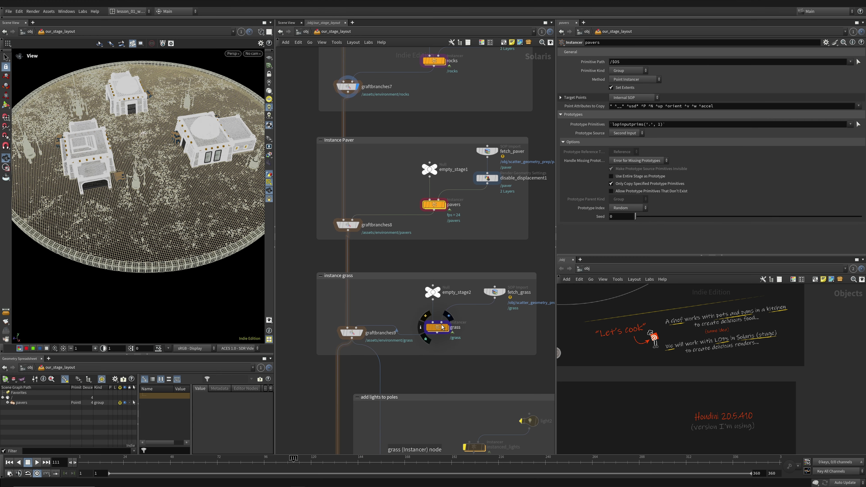
double_click(439, 328)
middle_drag(439, 328, 451, 269)
scroll(407, 323, up, 3)
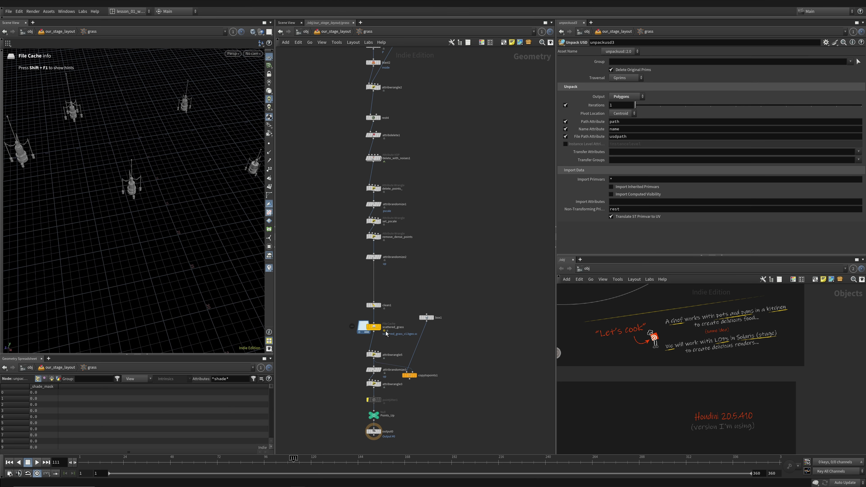
click(388, 325)
click(619, 127)
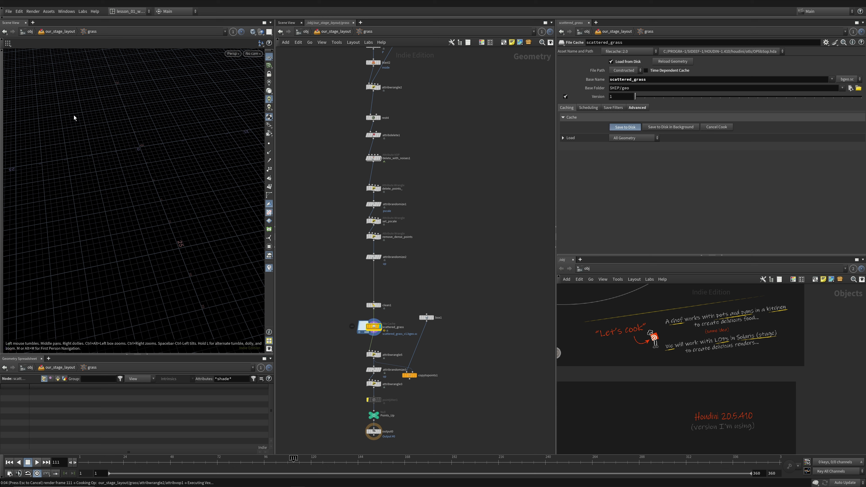
drag(168, 199, 130, 40)
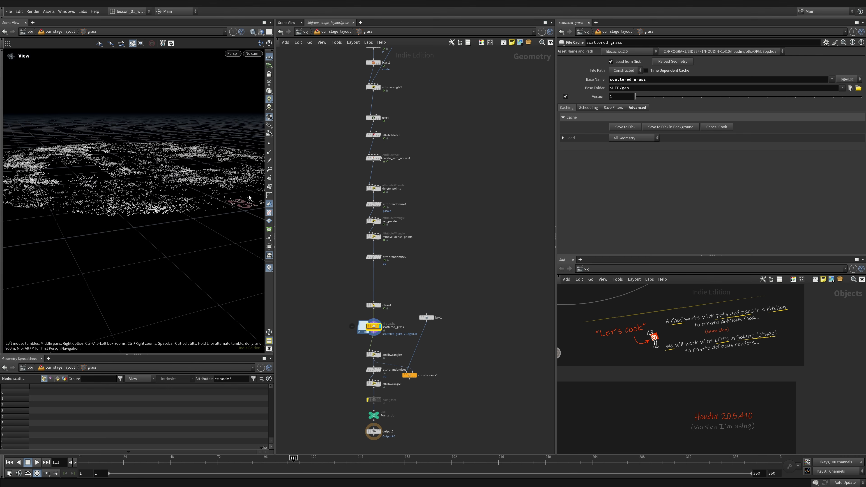
drag(351, 314, 397, 338)
Step: Return to our_stage_layout and shift the empty_stage2, fetch_grass and grass nodes slightly higher inside the instance grass box
key(u)
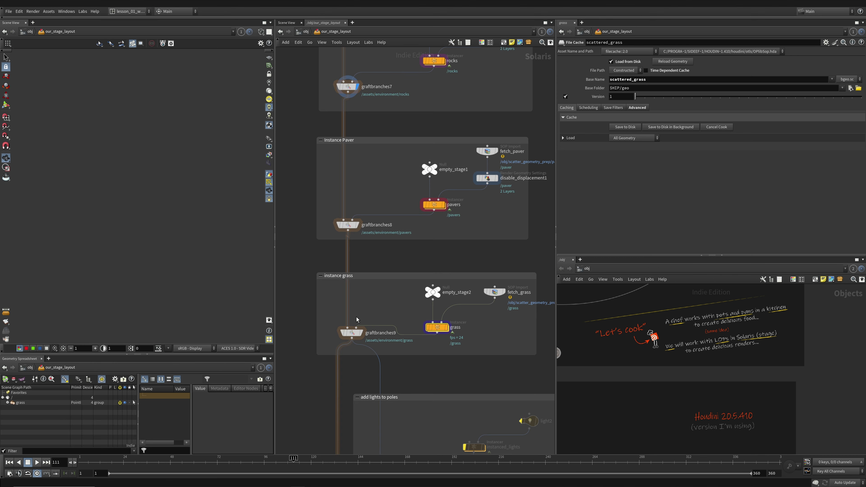
drag(526, 334, 432, 275)
click(410, 290)
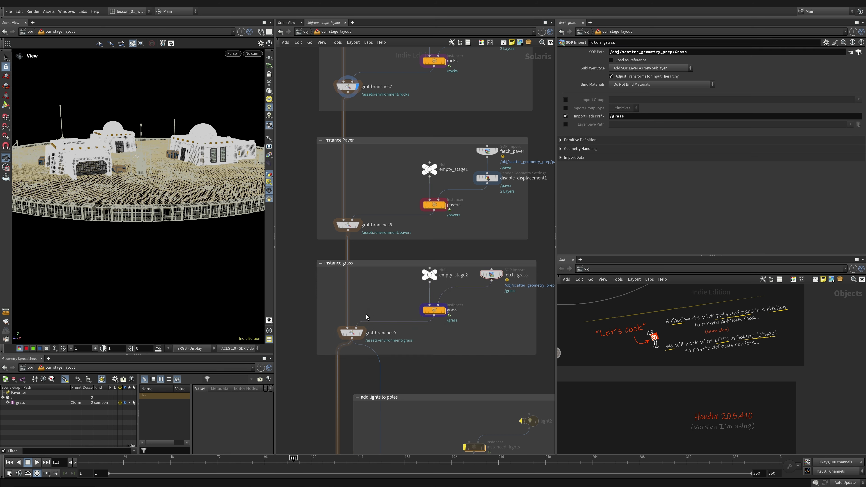
drag(432, 312, 432, 305)
Step: Revisit the grass instancer's network, go back to our_stage_layout and inspect the scatter around the houses and tower up close
middle_drag(424, 293, 411, 261)
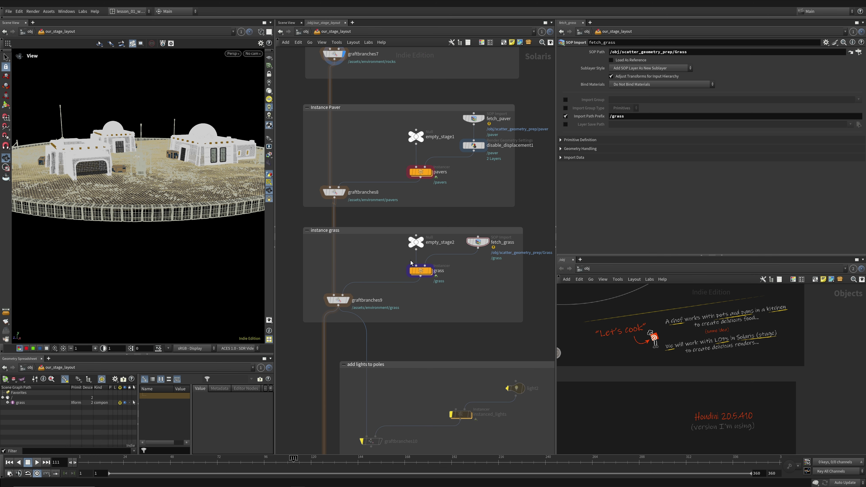
double_click(420, 272)
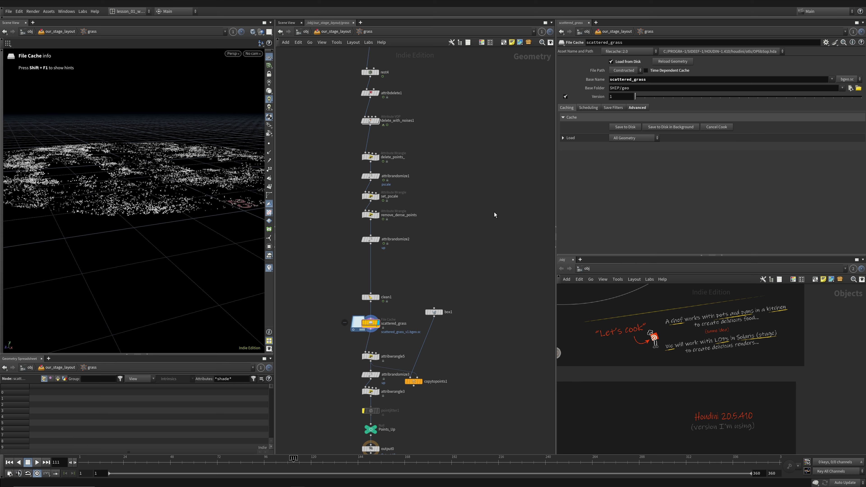
key(u)
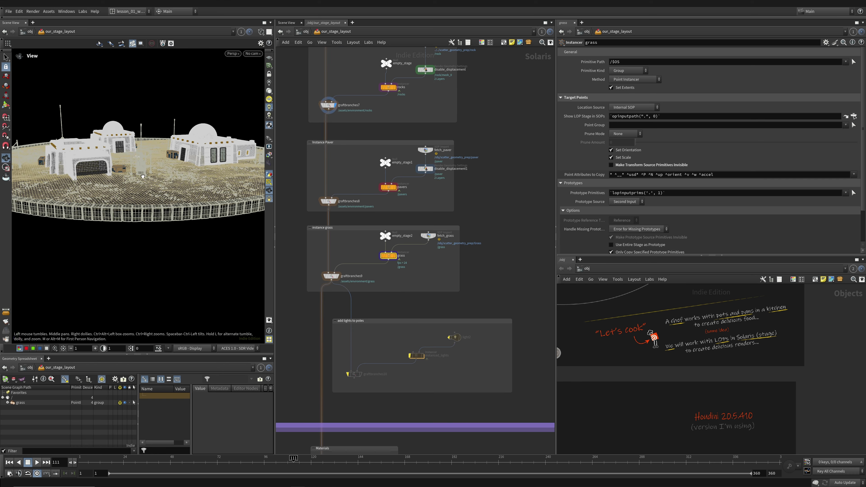
drag(142, 176, 163, 208)
right_drag(163, 208, 264, 97)
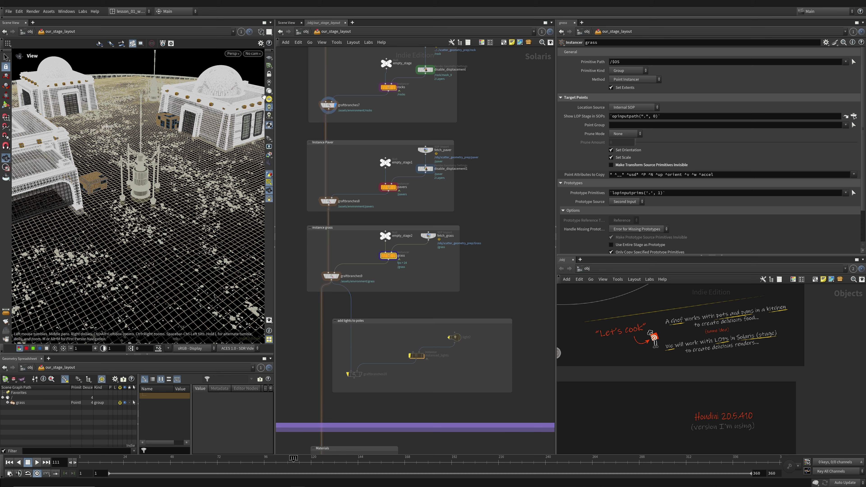
right_drag(180, 138, 161, 144)
Step: Nudge the add lights to poles network box with its light nodes slightly and save the scene file
middle_drag(415, 325, 479, 208)
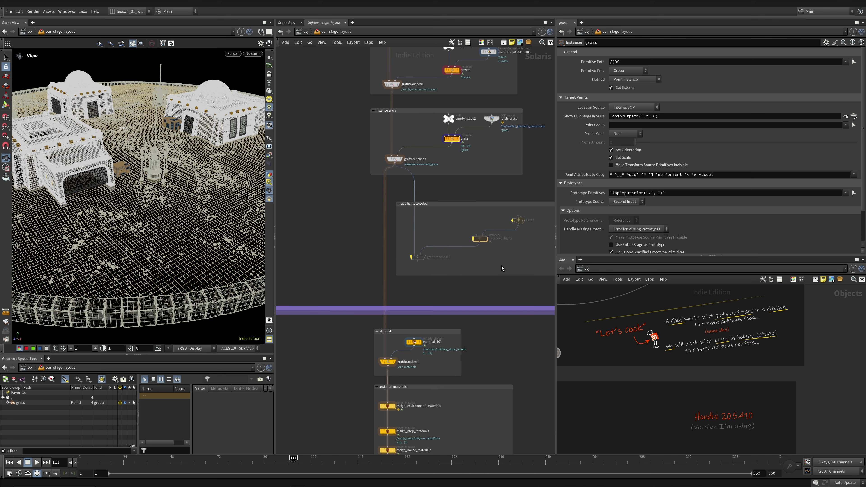
middle_drag(520, 264, 452, 234)
drag(477, 233, 339, 172)
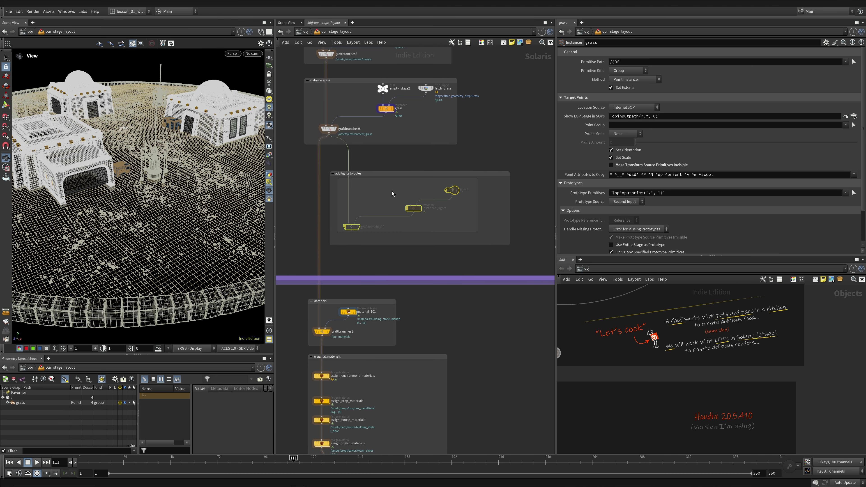
drag(391, 175, 393, 173)
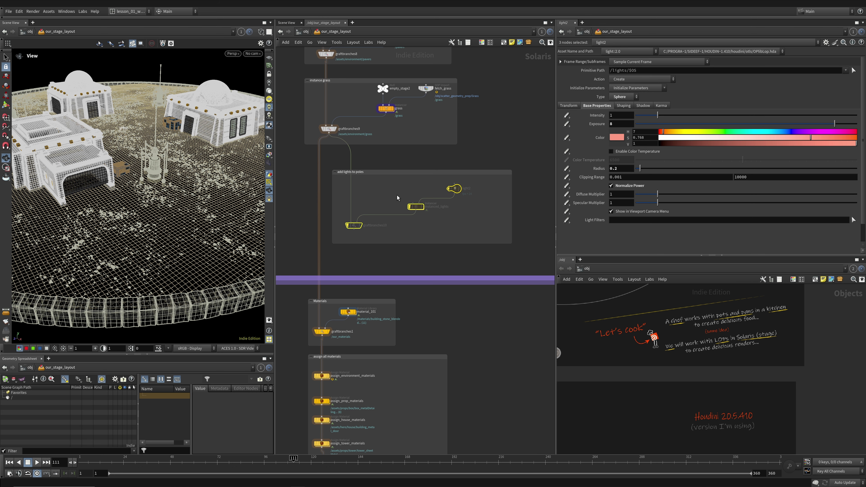
click(390, 157)
click(8, 11)
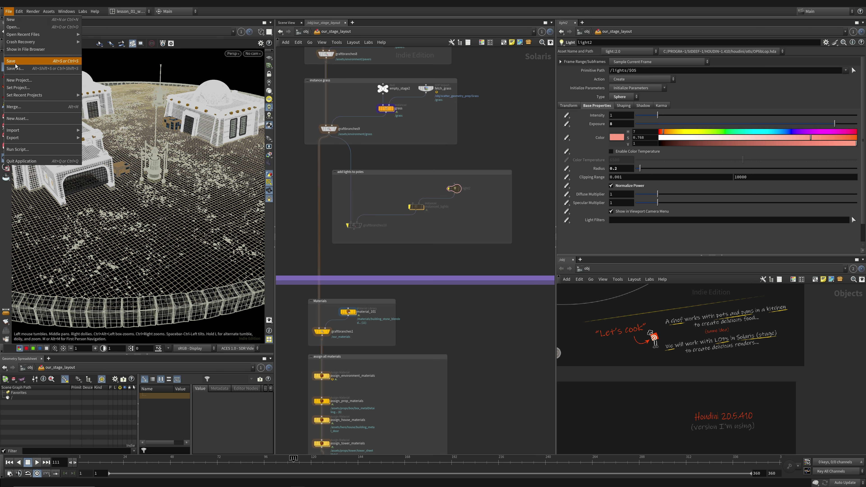
click(21, 63)
Step: Enter the instanced_lights network, inspect the towers brought in by Import_Towers and return to our_stage_layout
scroll(433, 178, up, 2)
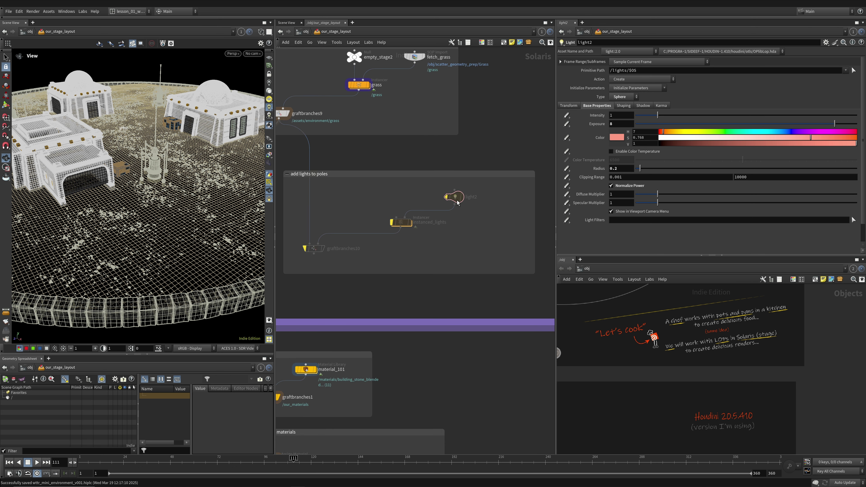
double_click(401, 222)
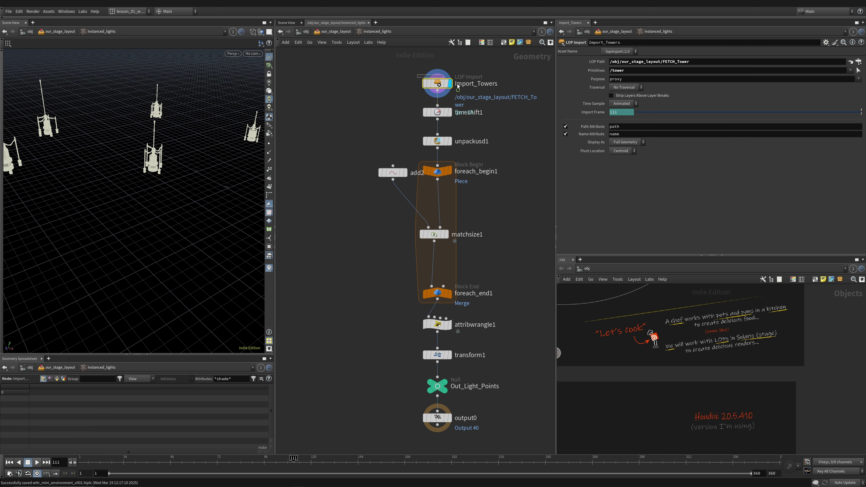
alt+drag(109, 140, 128, 139)
alt+right_drag(127, 139, 78, 140)
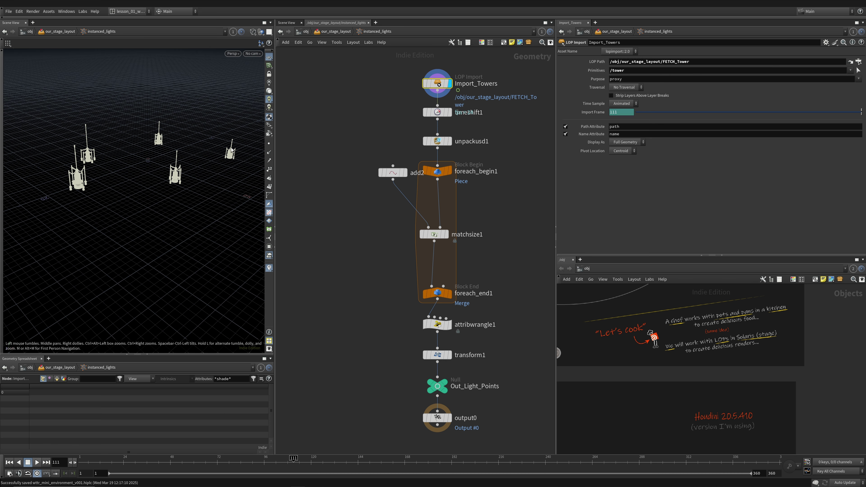
click(330, 188)
middle_drag(347, 222, 343, 237)
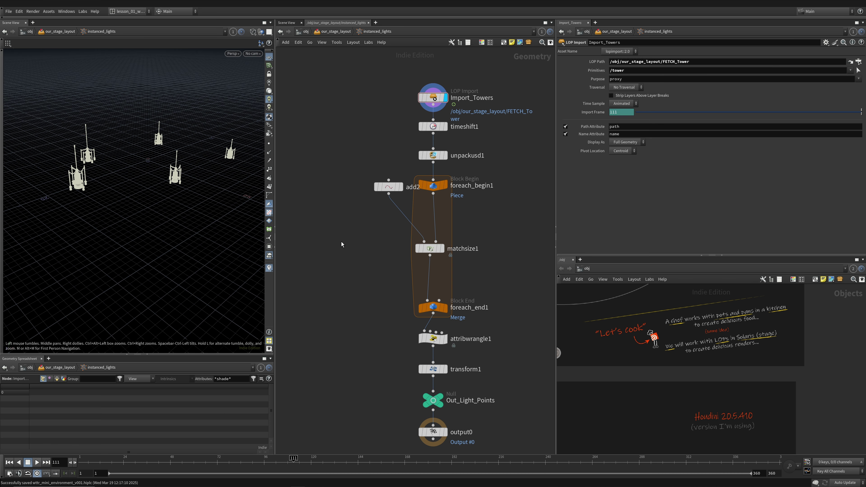
key(u)
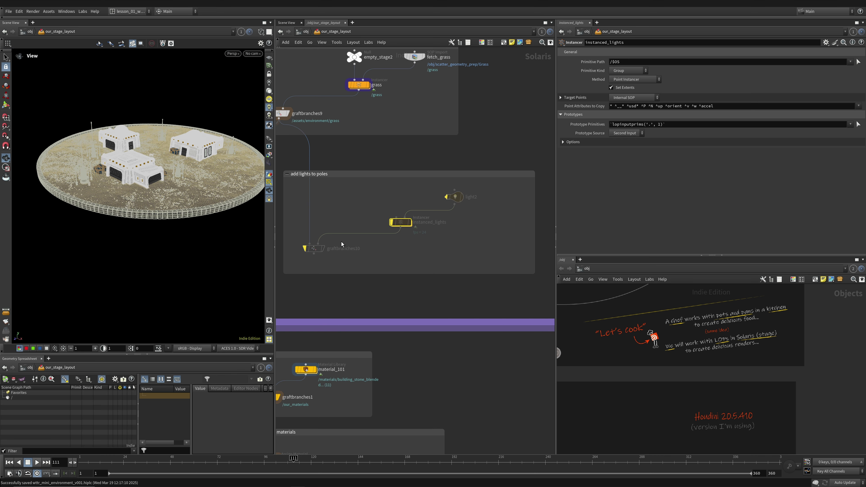
Step: Find the Lesson 20 notes in the network and read the sample and challenge tasks for making revisions
scroll(675, 373, down, 10)
middle_drag(675, 375, 656, 408)
scroll(443, 324, up, 1)
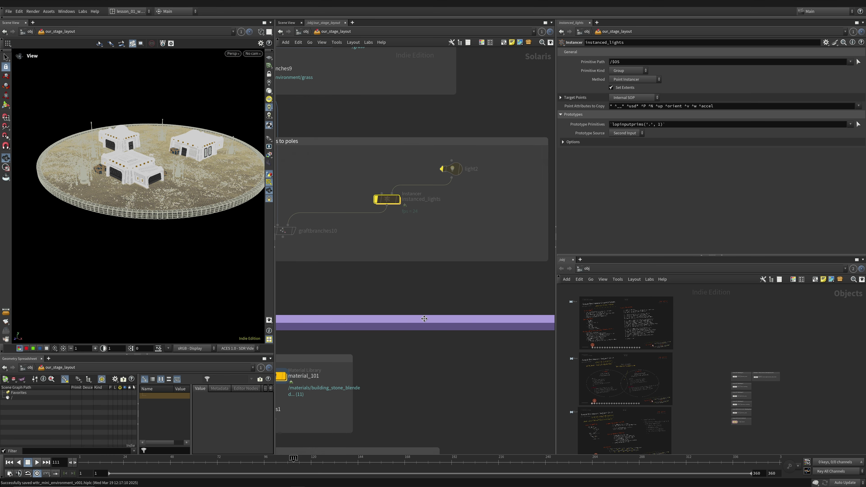
scroll(411, 312, down, 10)
scroll(409, 303, up, 5)
middle_drag(411, 302, 449, 189)
scroll(449, 189, down, 6)
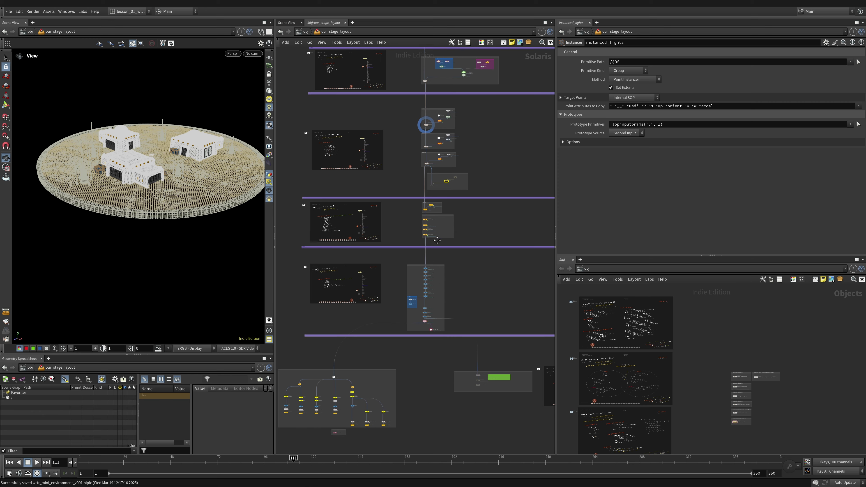
scroll(317, 395, up, 1)
middle_drag(317, 396, 509, 275)
scroll(397, 276, up, 8)
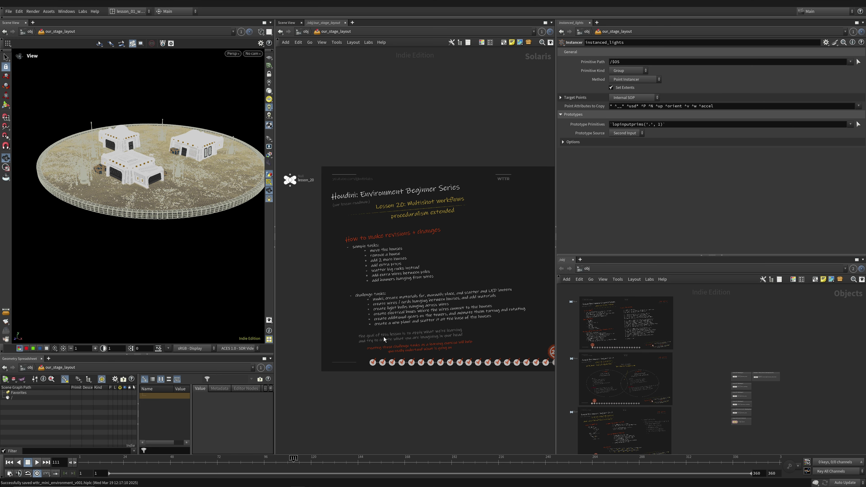
scroll(385, 307, up, 3)
scroll(416, 332, down, 1)
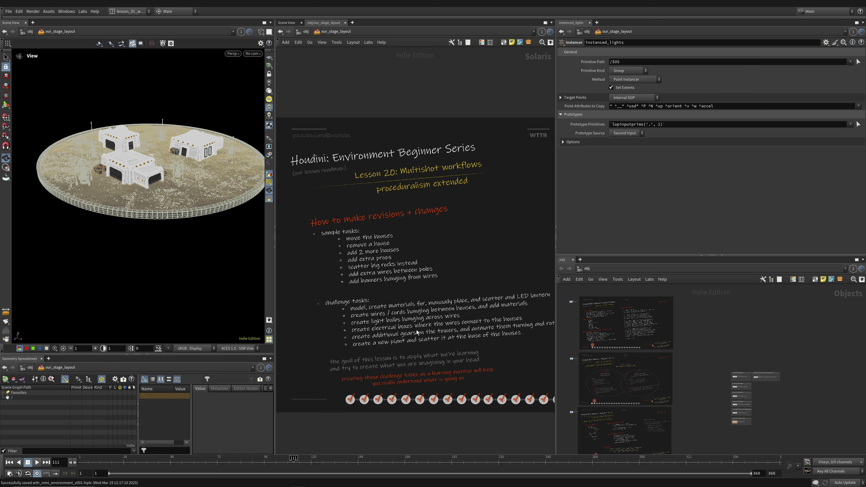
scroll(343, 309, down, 3)
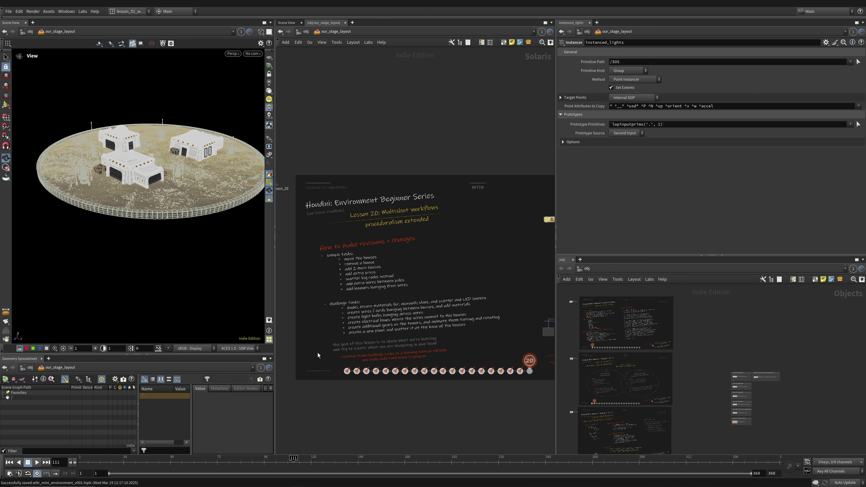
scroll(377, 334, up, 3)
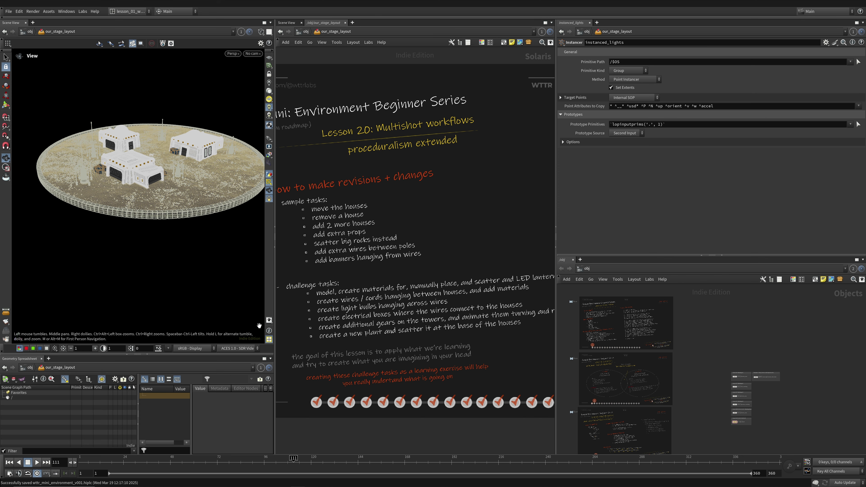
scroll(347, 300, down, 3)
scroll(352, 310, up, 2)
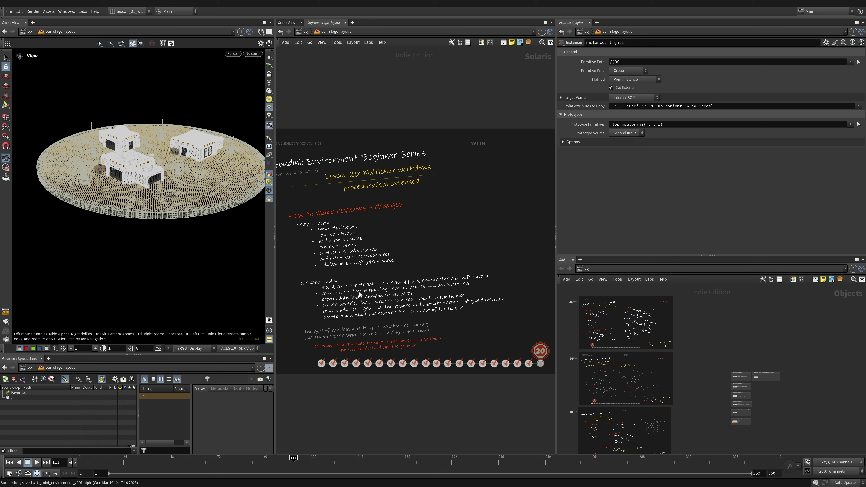
Step: Display the graftbranches1 node in the Materials box and inspect the environment at that stage of the graph
scroll(367, 283, down, 4)
middle_drag(535, 167, 415, 197)
scroll(415, 196, down, 2)
middle_drag(511, 152, 336, 215)
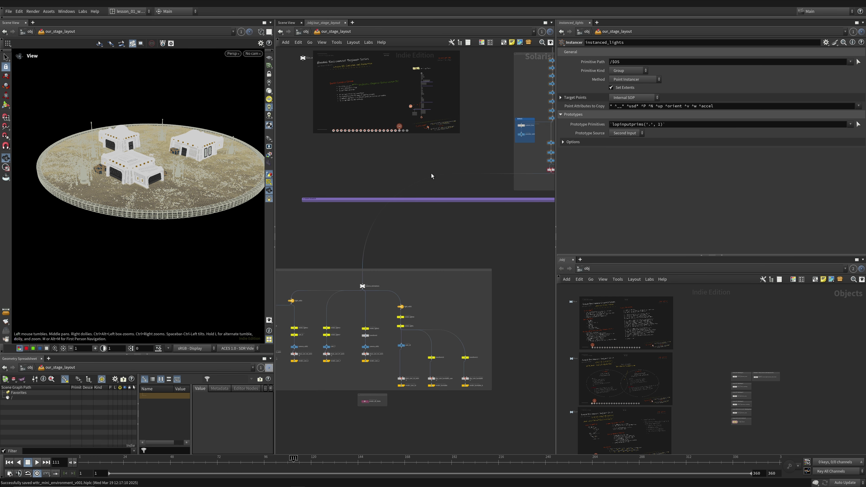
scroll(443, 167, up, 1)
middle_drag(466, 149, 336, 292)
middle_drag(412, 151, 326, 358)
scroll(367, 227, up, 4)
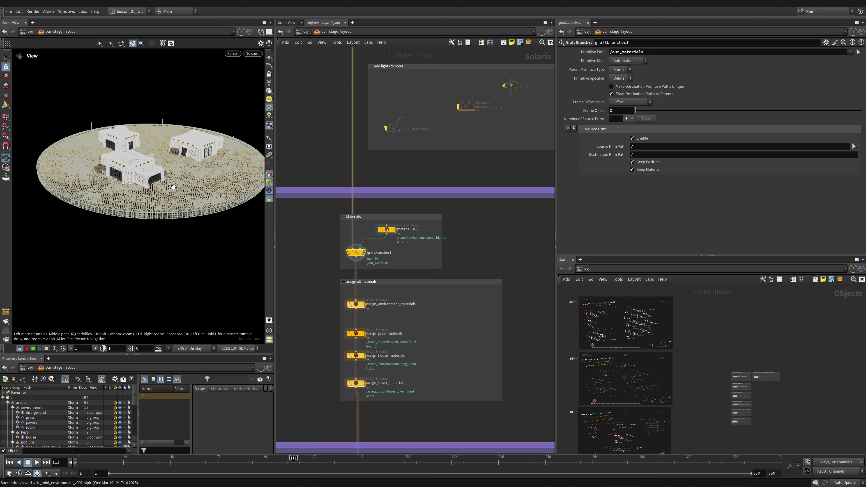
scroll(172, 165, up, 1)
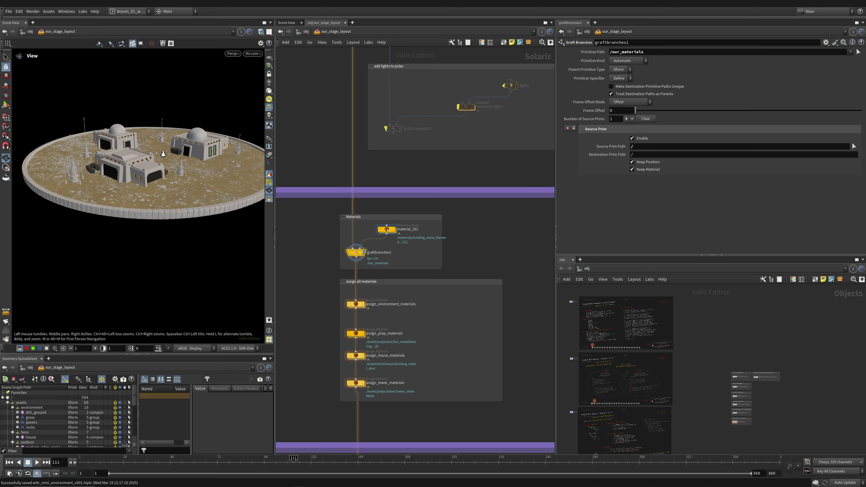
scroll(158, 164, up, 3)
Step: Display the assign_tower_materials node and inspect the whole environment with its materials assigned
middle_drag(334, 248, 386, 149)
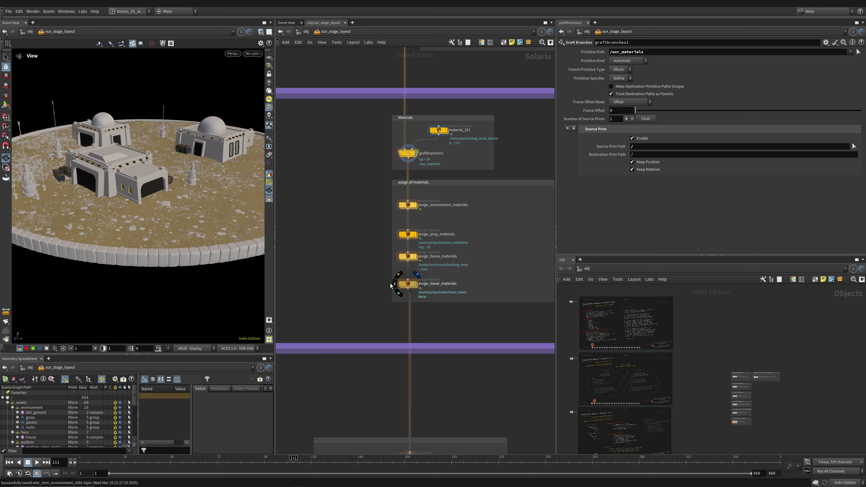
click(415, 284)
scroll(124, 201, down, 2)
scroll(124, 201, down, 2)
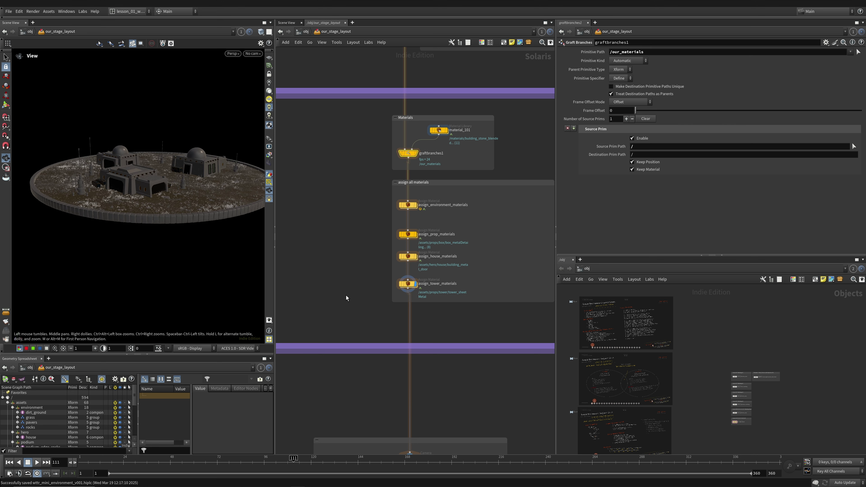
Step: Display the END_of_layout_Graph null after the render settings node and move it slightly closer to that node
middle_drag(348, 300, 362, 117)
middle_drag(384, 320, 380, 144)
middle_drag(369, 292, 349, 154)
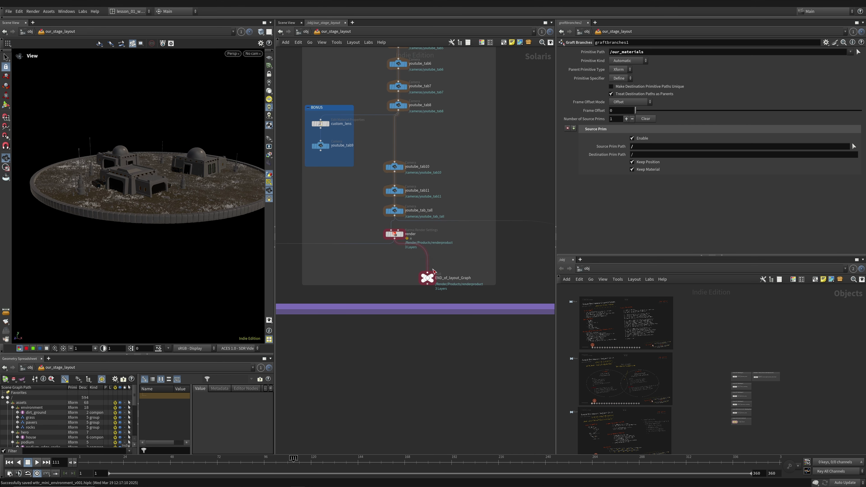
click(426, 280)
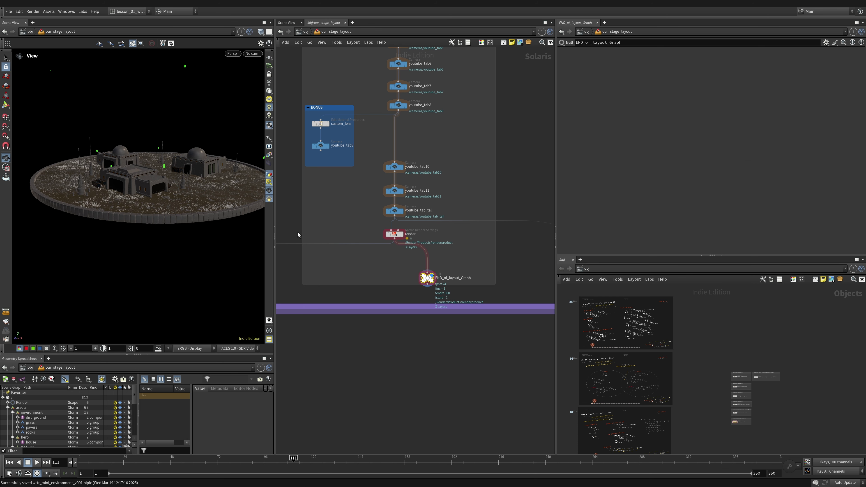
drag(427, 283, 426, 277)
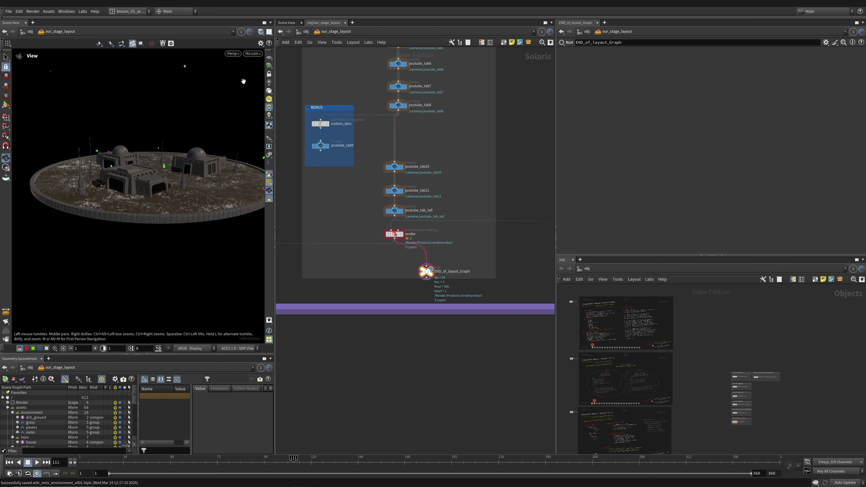
Step: Look through the youtube_tab_tall camera and widen the viewport for a larger framing of the environment
click(253, 53)
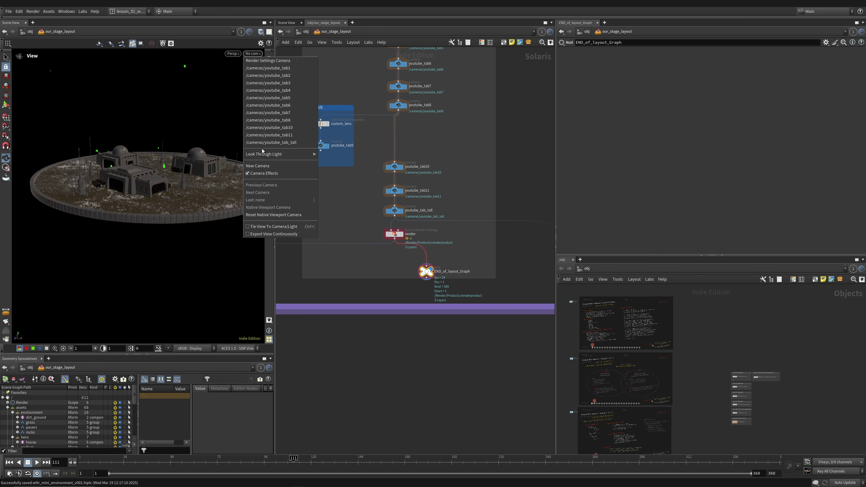
click(263, 142)
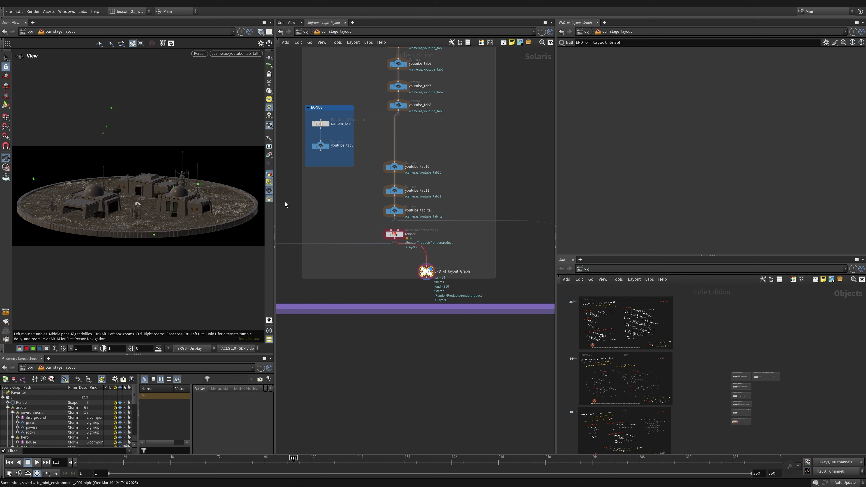
drag(277, 238, 373, 238)
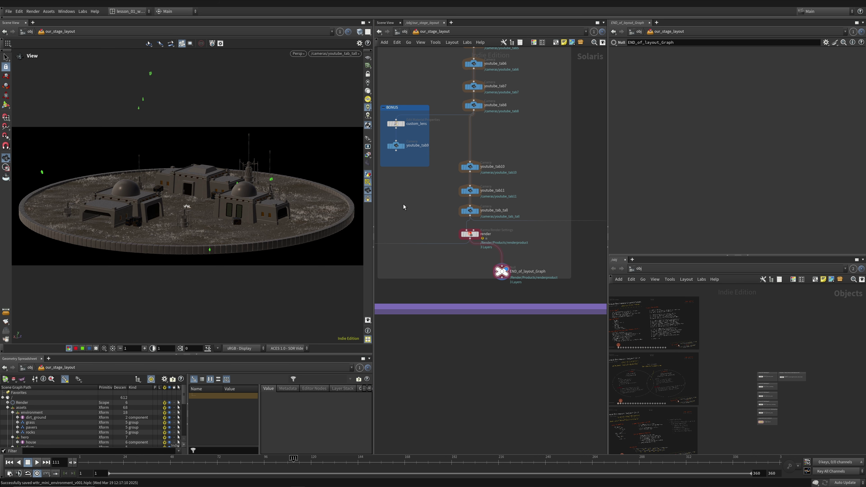
Step: Hide the light guides in the viewport and save the scene file
click(369, 191)
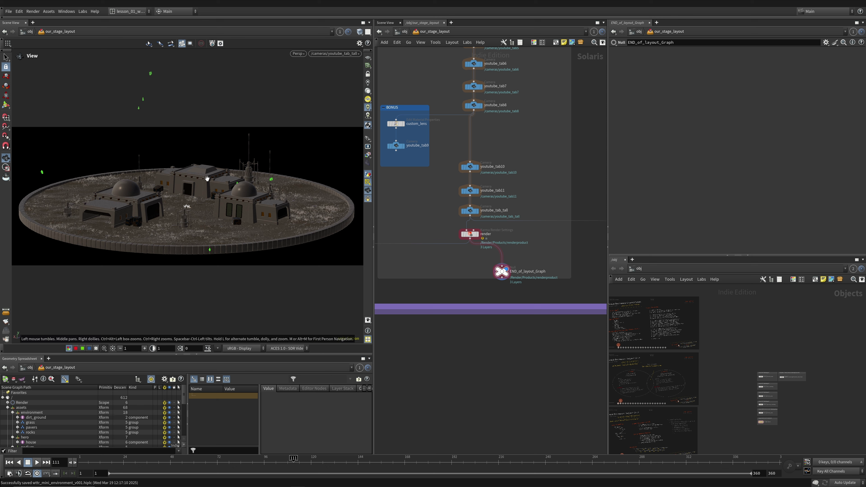
click(368, 190)
click(8, 11)
click(25, 62)
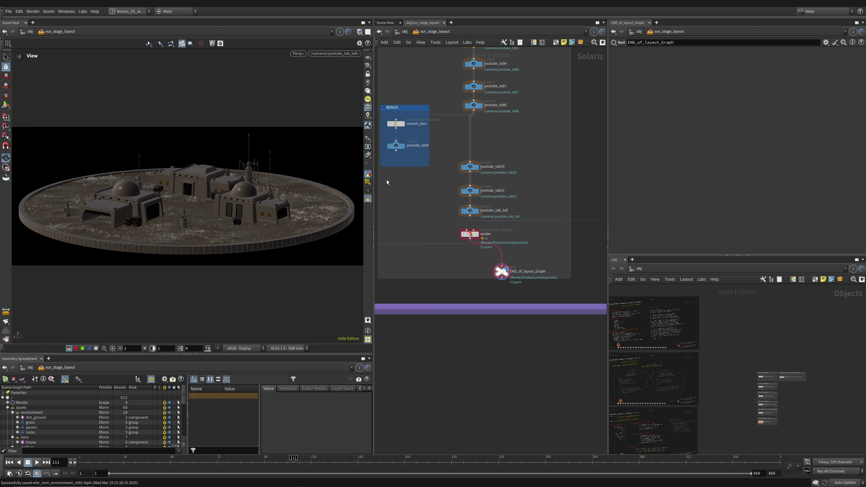
Step: Switch the viewport renderer to Karma XPU to render the environment through the current camera
click(335, 54)
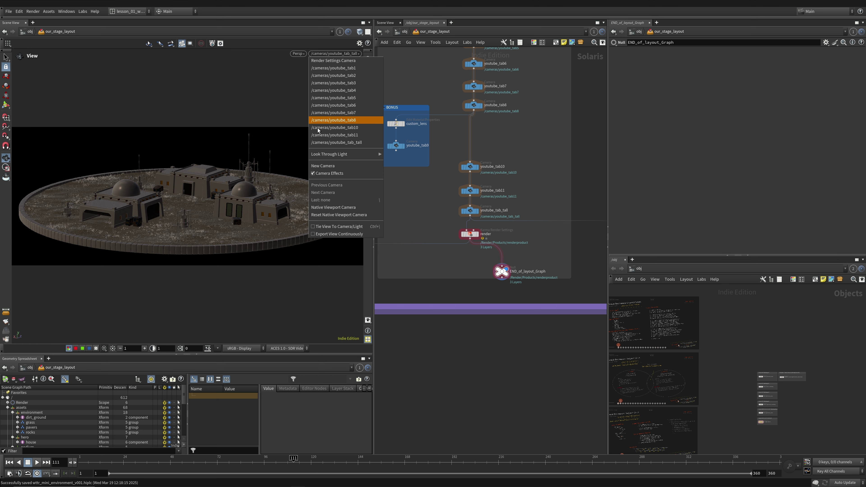
click(422, 222)
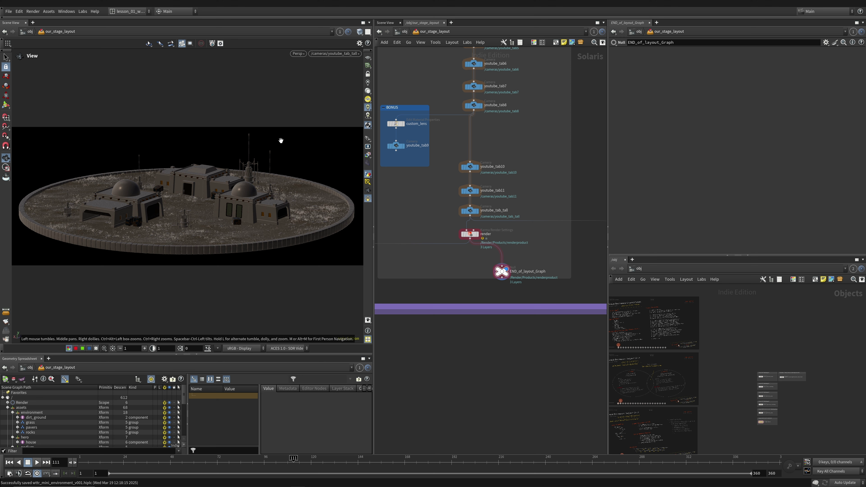
click(297, 54)
click(307, 92)
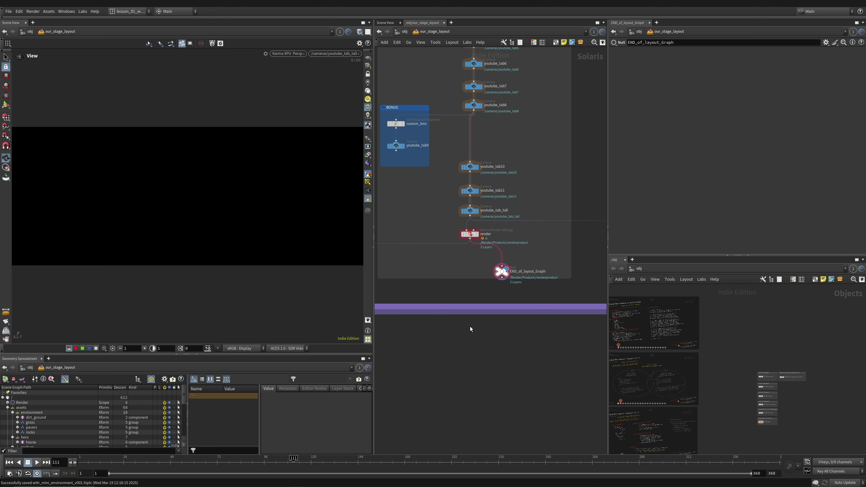
Step: Survey the whole layout network, from the topmost boxes to the groups below the end of the layout graph
key(h)
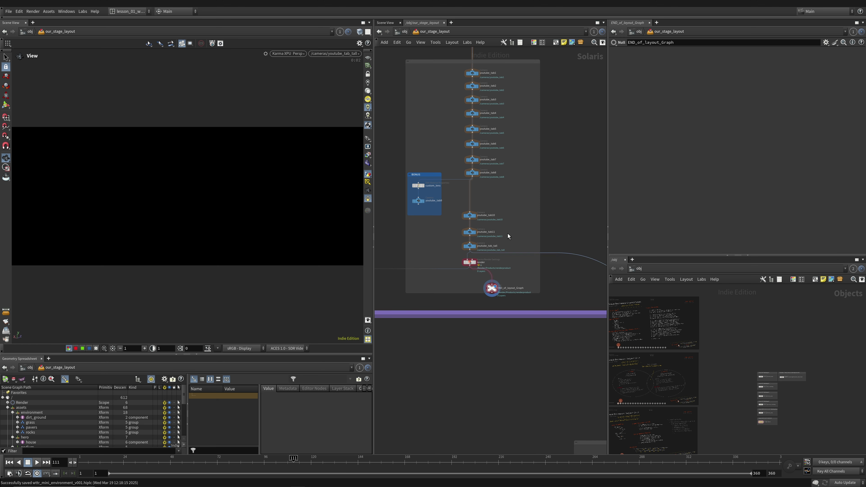
middle_drag(550, 176, 548, 362)
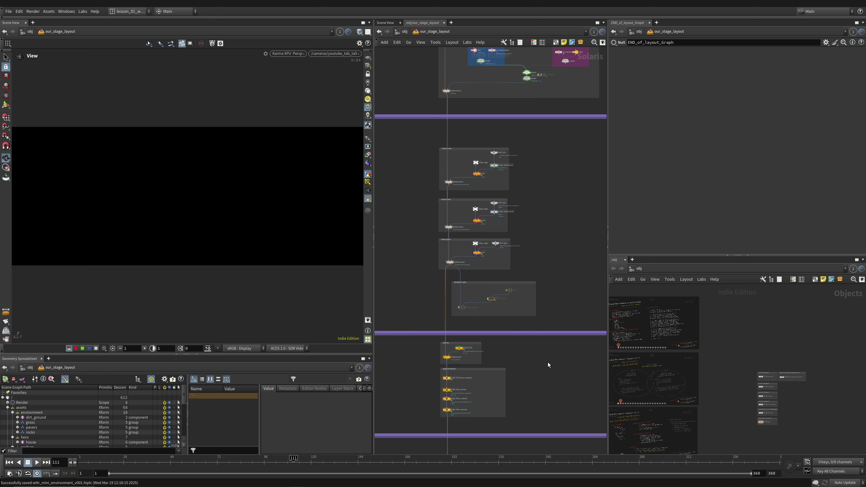
middle_drag(542, 214, 523, 400)
scroll(497, 281, up, 3)
scroll(497, 281, down, 8)
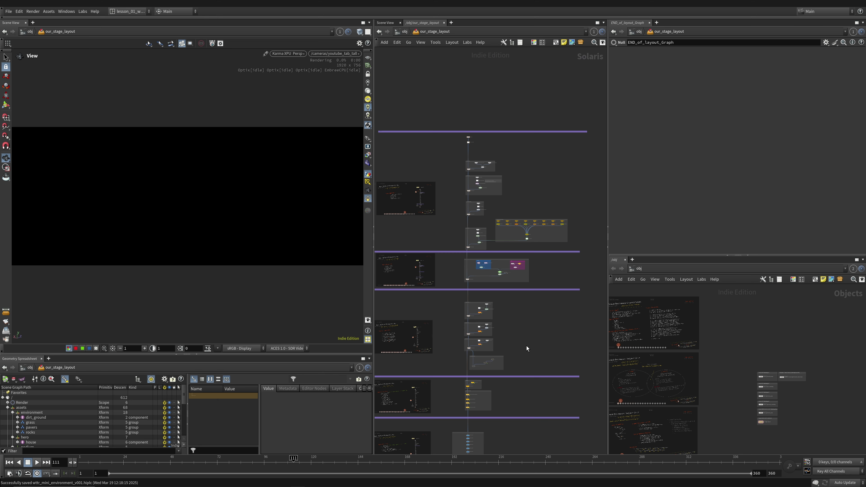
middle_drag(524, 355, 512, 266)
scroll(532, 241, down, 1)
scroll(509, 307, up, 2)
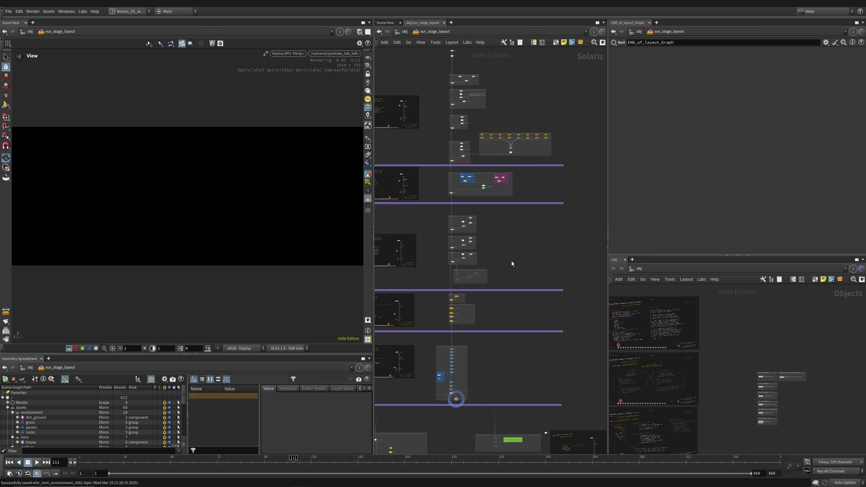
middle_drag(513, 302, 562, 178)
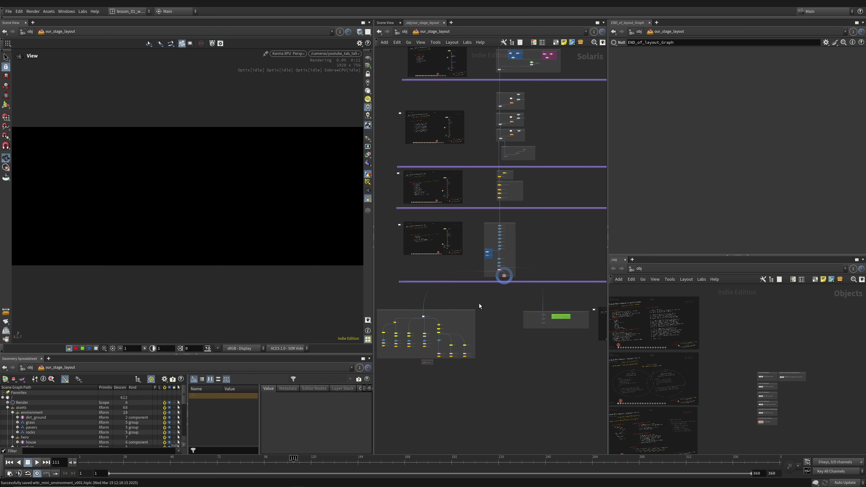
middle_drag(481, 303, 490, 302)
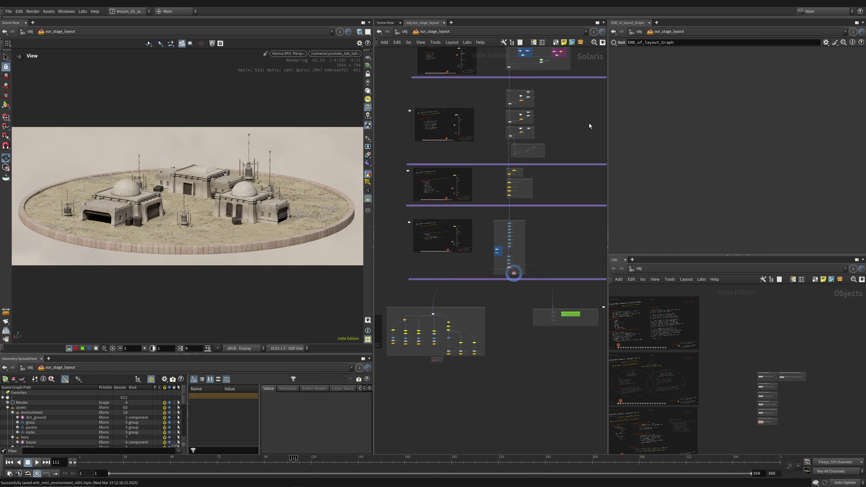
Step: Inspect the rendered grass and rocks up close on the ground beside the building
middle_drag(555, 82, 530, 203)
scroll(531, 203, up, 2)
scroll(452, 150, up, 3)
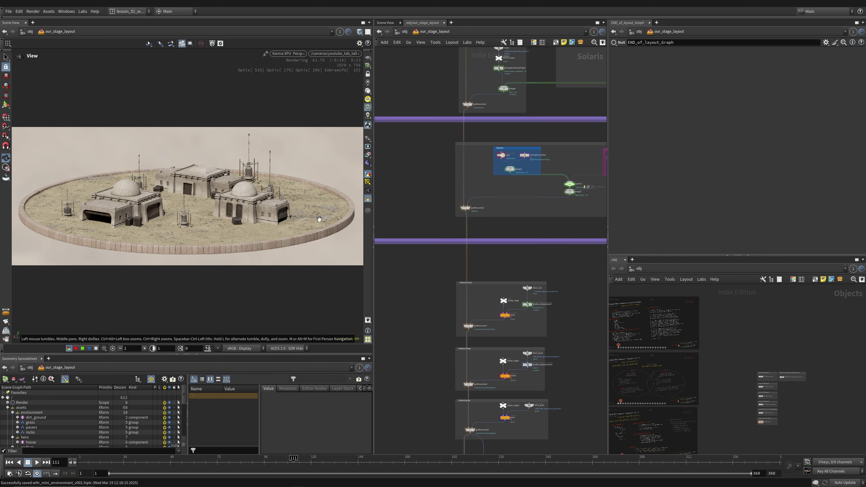
scroll(321, 218, up, 6)
right_drag(488, 186, 274, 260)
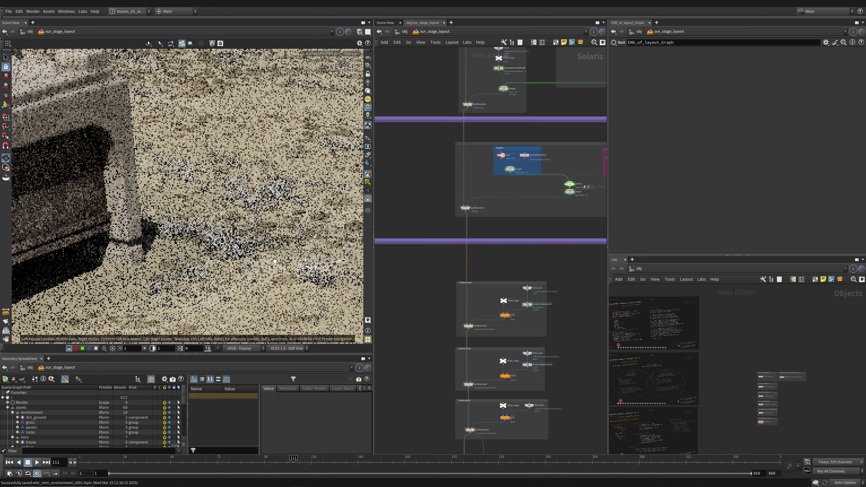
Step: Review the rock, paver and grass instancing boxes and the material boxes down to the cameras
middle_drag(429, 187, 450, 118)
middle_drag(449, 286, 407, 170)
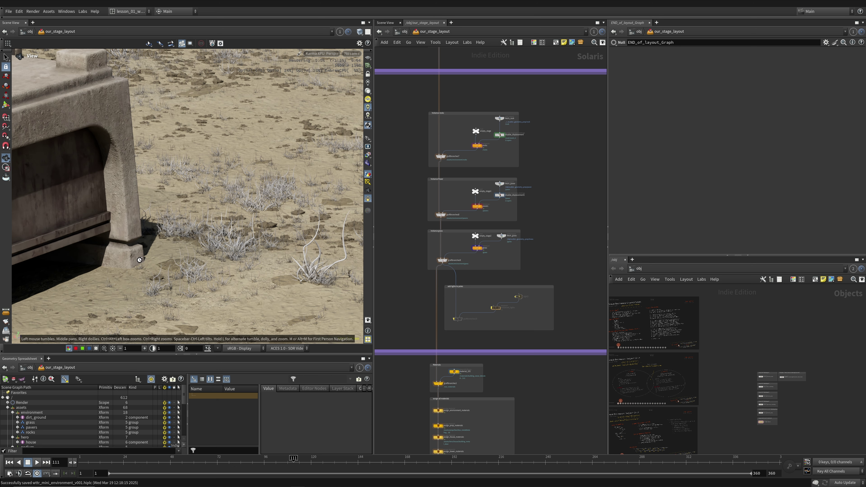
scroll(450, 241, up, 3)
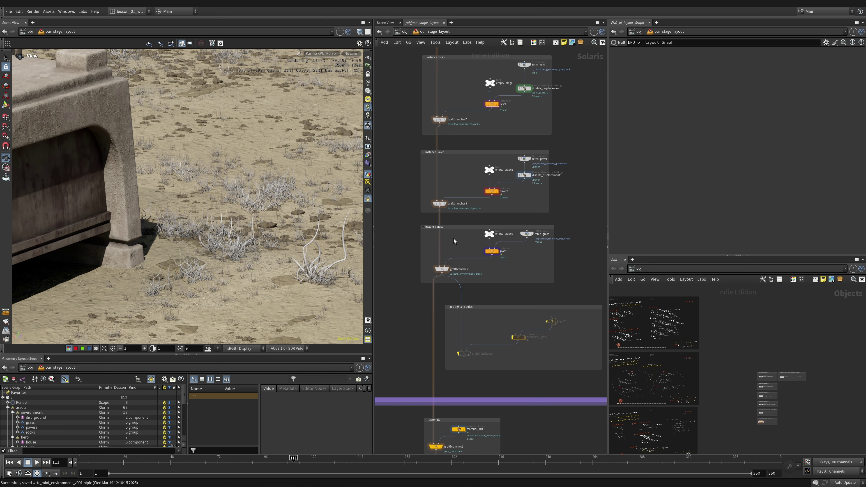
middle_drag(416, 251, 405, 141)
middle_drag(403, 192, 424, 104)
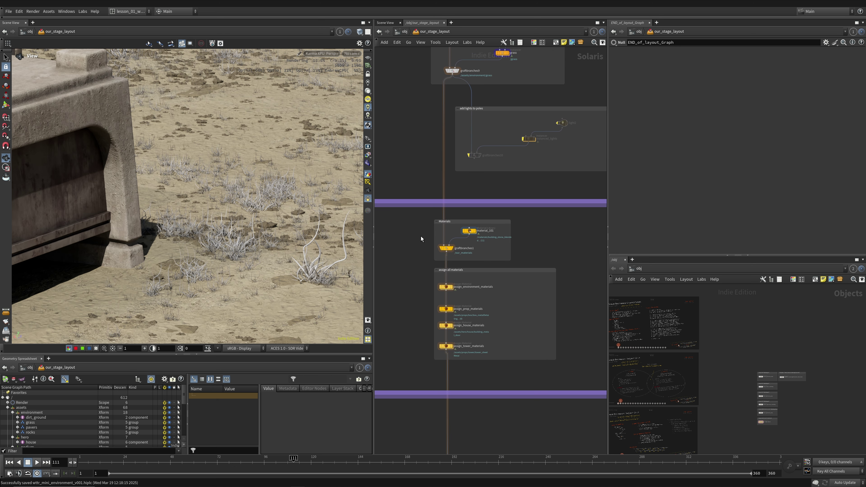
middle_drag(411, 248, 407, 195)
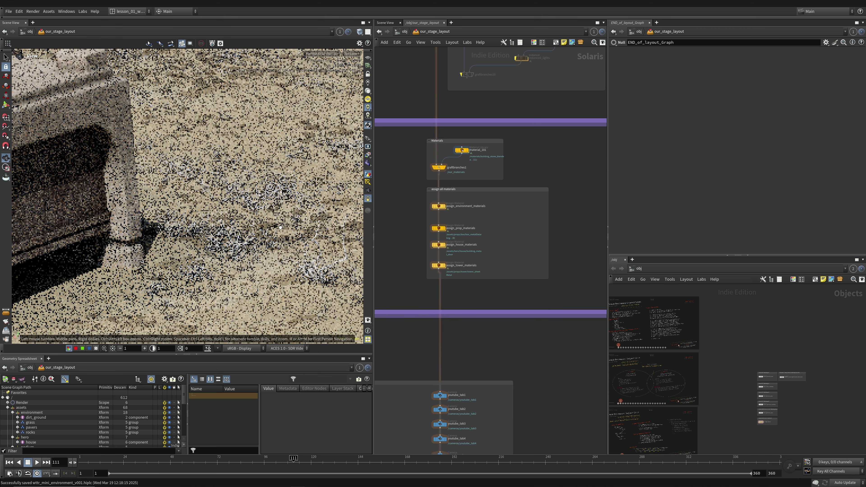
Step: Switch the viewport renderer to Houdini VK and enlarge the scene graph tree
click(319, 54)
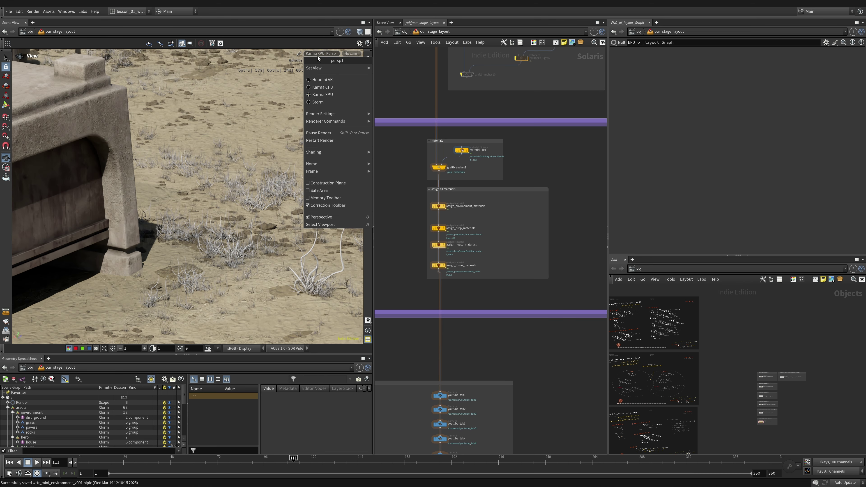
click(322, 80)
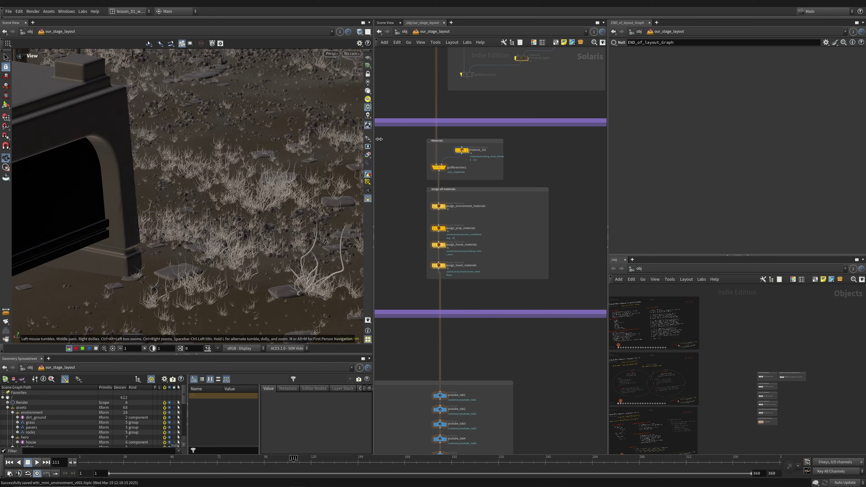
middle_drag(432, 263, 447, 297)
drag(187, 354, 191, 280)
Step: Display graftbranches9 in the Instance grass box, then expand and select the grass primitive under environment in the scene graph
scroll(436, 122, down, 4)
middle_drag(436, 122, 443, 336)
middle_drag(473, 145, 484, 423)
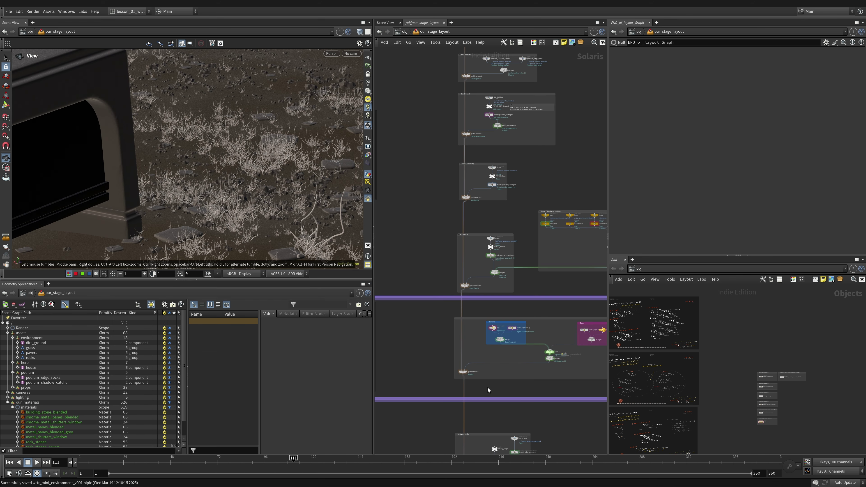
scroll(487, 239, up, 4)
middle_drag(444, 362, 420, 144)
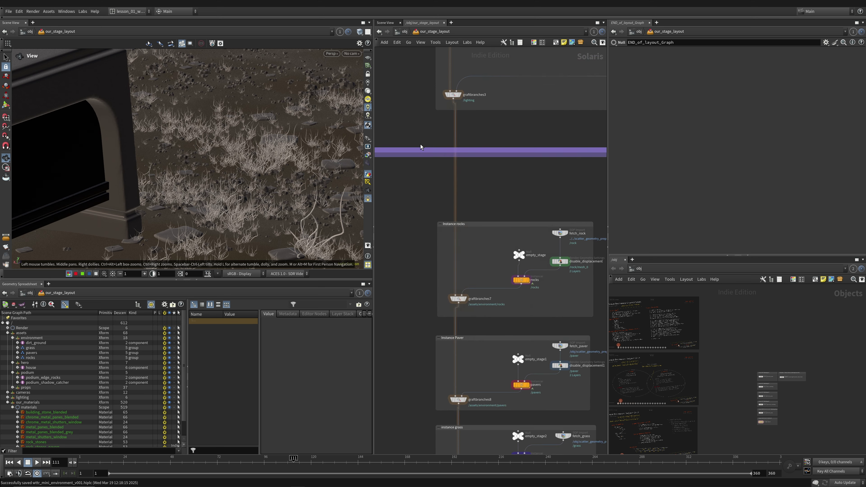
scroll(416, 161, down, 3)
middle_drag(459, 182, 467, 141)
scroll(481, 247, up, 3)
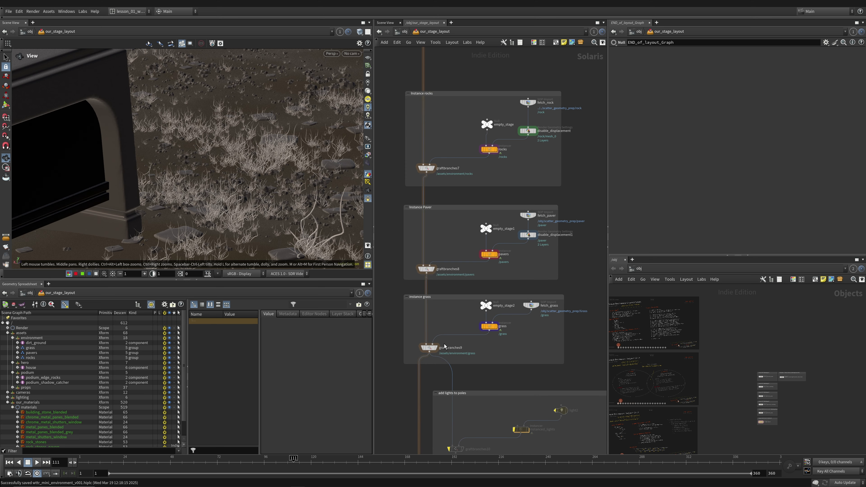
click(432, 351)
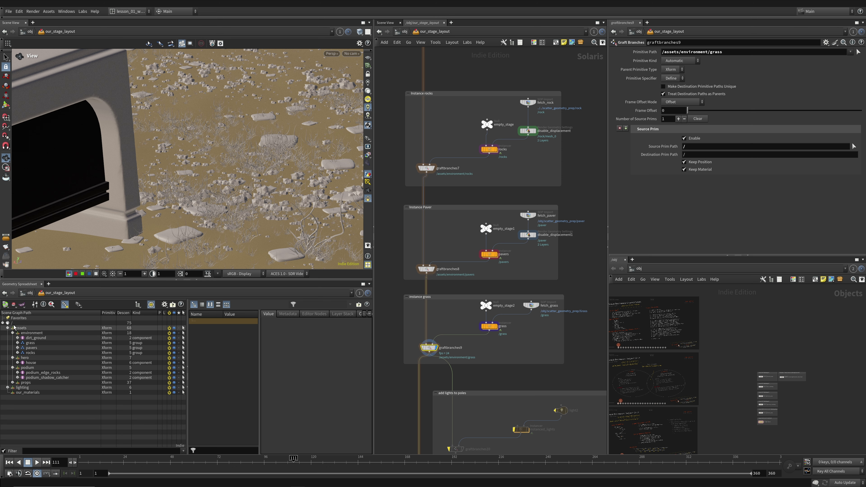
click(17, 342)
click(31, 343)
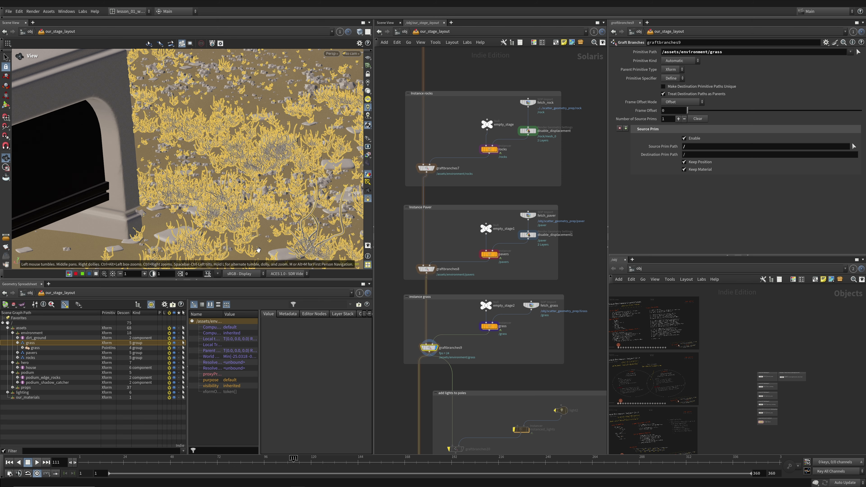
Step: Inspect the material_101 library in the Materials box and display graftbranches1, which grafts it under /our_materials
middle_drag(432, 378, 424, 254)
middle_drag(422, 255, 427, 217)
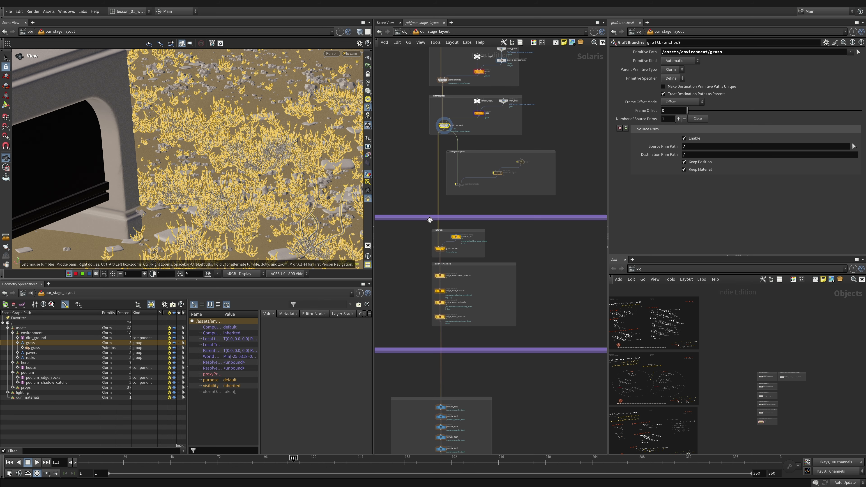
scroll(426, 217, up, 3)
click(476, 249)
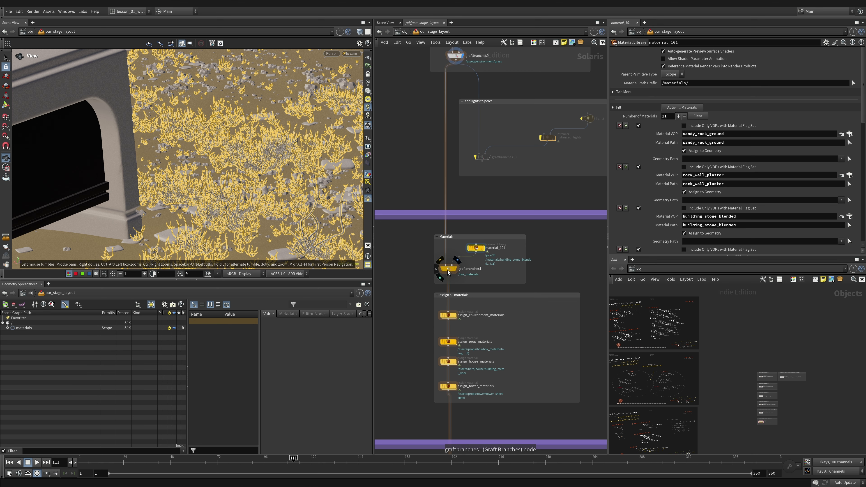
click(448, 269)
middle_drag(424, 306, 419, 264)
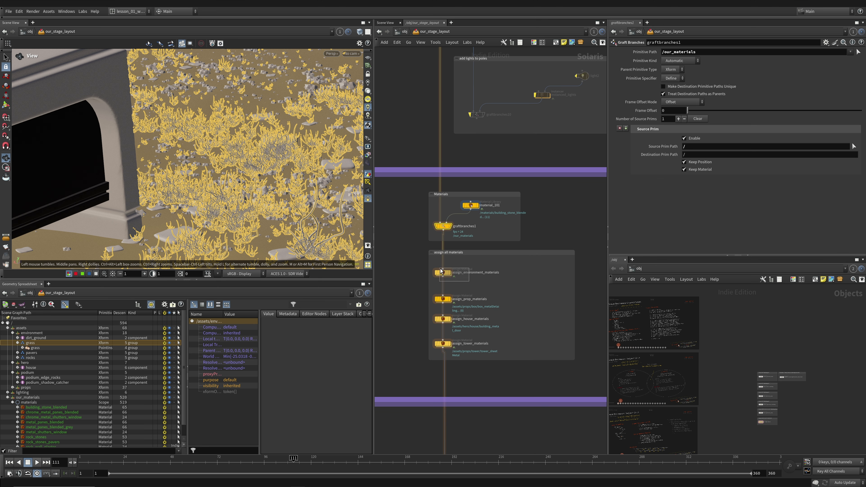
Step: Select the assign_environment_materials node and enlarge its parameter area to review all the environment material assignments
click(445, 274)
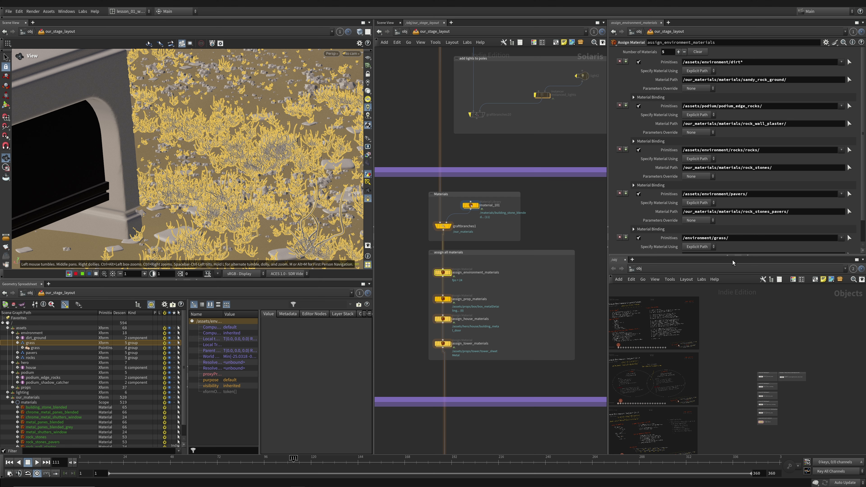
drag(738, 259, 738, 392)
drag(445, 275, 445, 276)
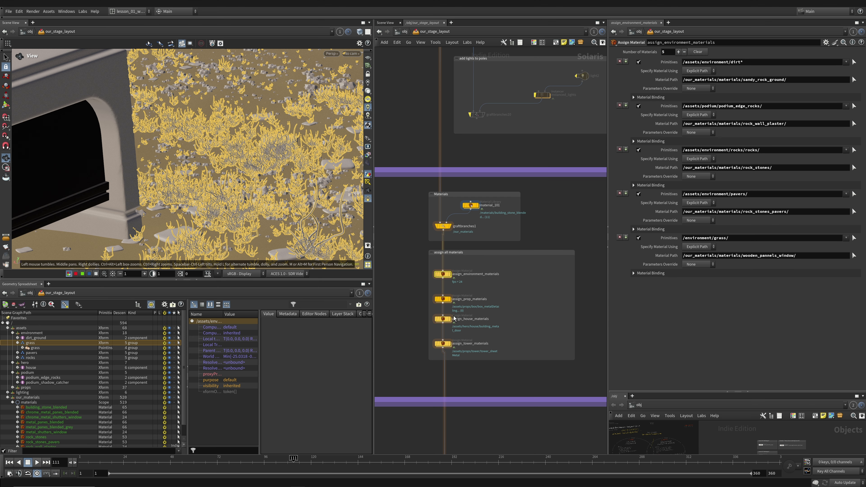
Step: Nudge the tower material node upward and review the box primitive patterns in assign_prop_materials1, highlighting the box_metalDetailing path
drag(445, 345, 445, 341)
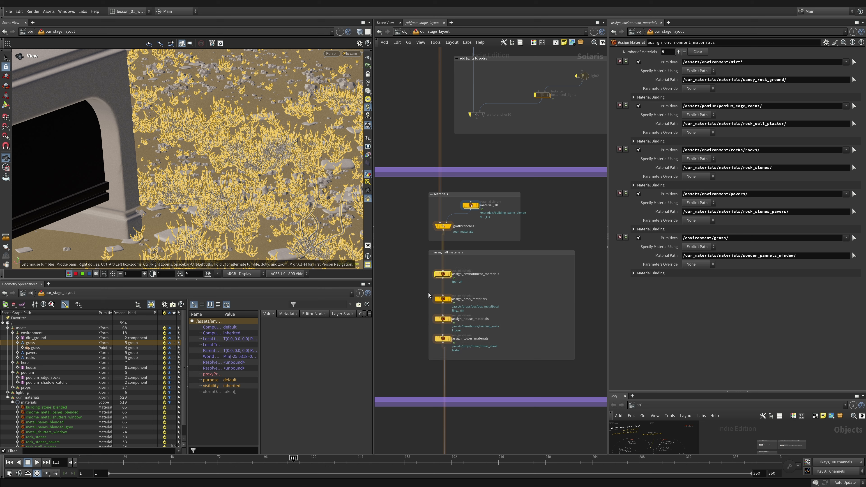
mouse_move(448, 304)
mouse_down()
mouse_move(471, 298)
mouse_move(445, 299)
mouse_up()
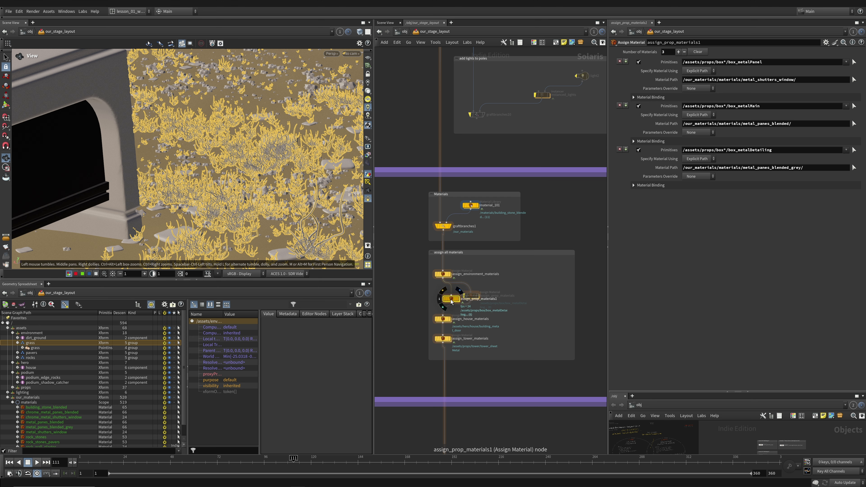
drag(803, 150, 679, 148)
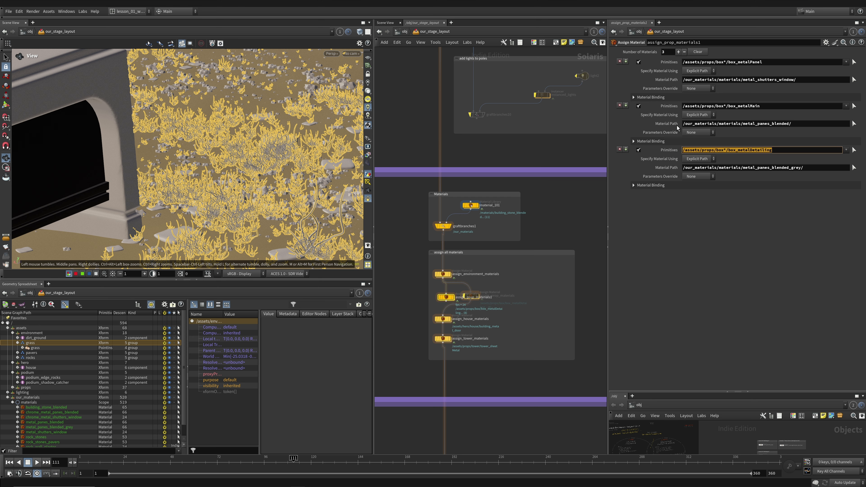
Step: Delete the duplicate assign_prop_materials1 and insert the original assign_prop_materials node into the chain between the environment and house material nodes
drag(449, 297, 496, 300)
click(439, 300)
click(442, 322)
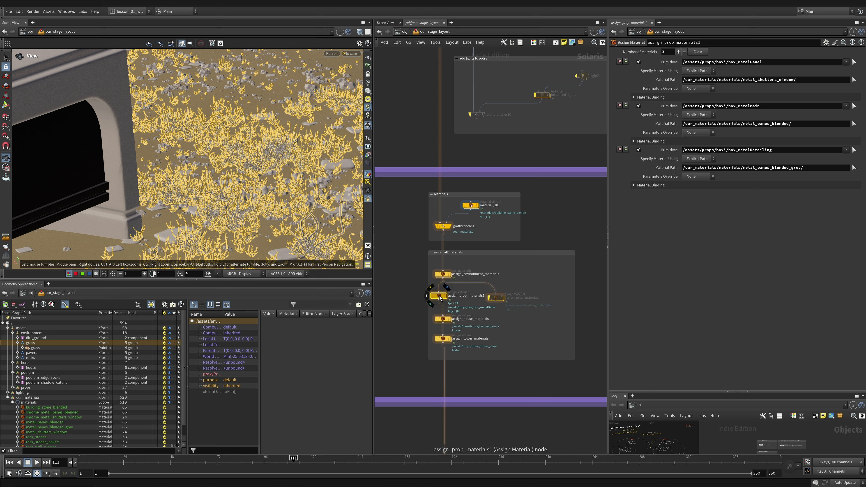
key(Delete)
drag(496, 297, 444, 297)
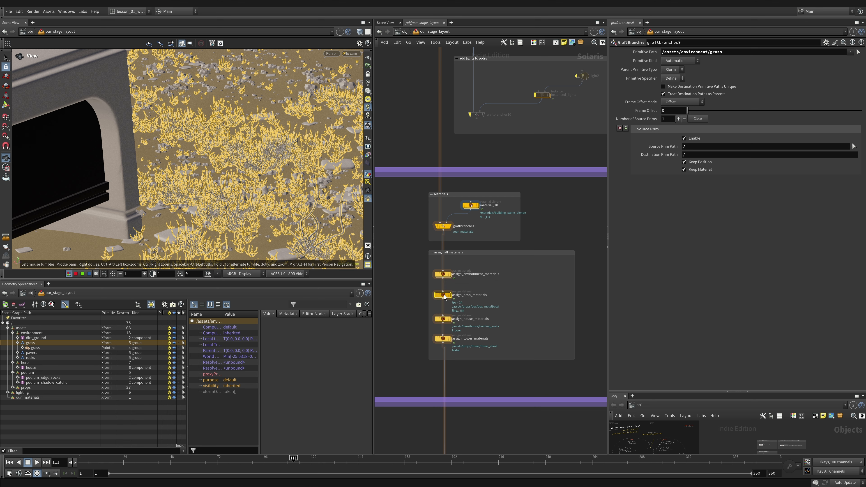
click(444, 297)
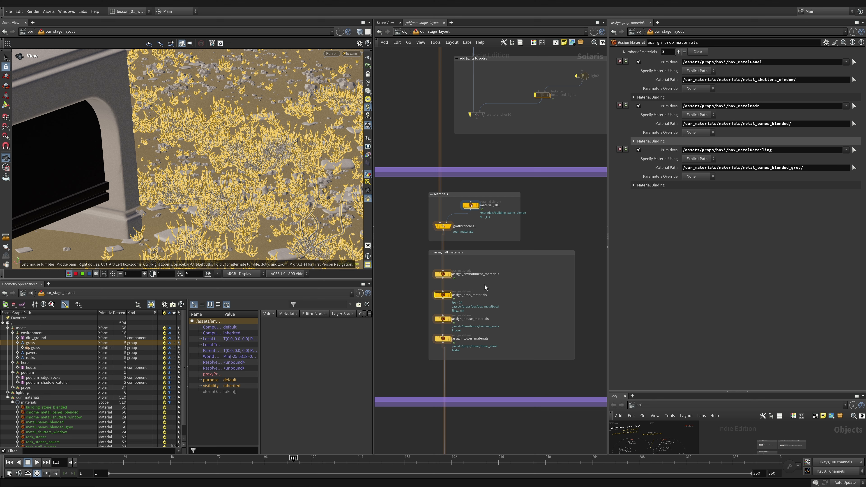
Step: Select the assign_environment_materials node and highlight the primitives path of its grass assignment for review
click(443, 278)
click(443, 275)
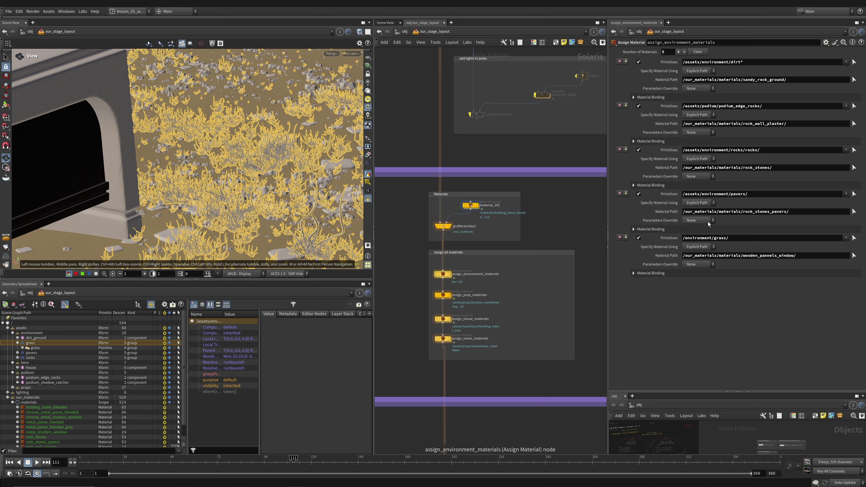
middle_drag(507, 297, 506, 287)
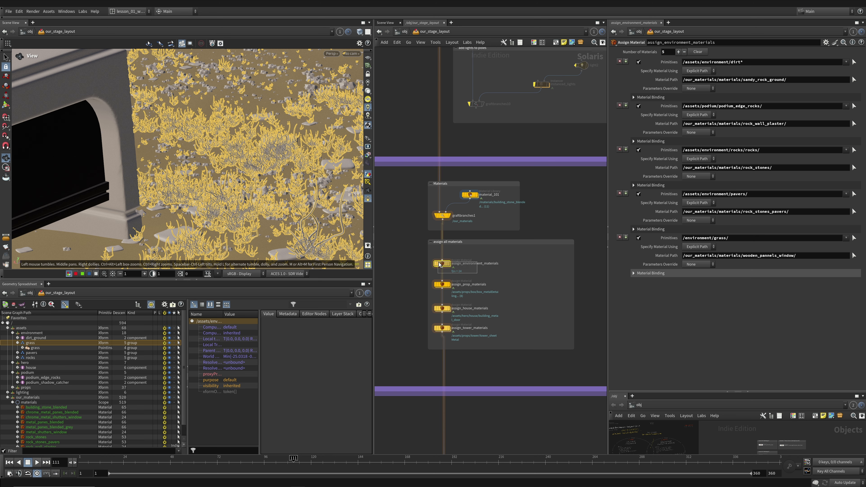
mouse_move(442, 266)
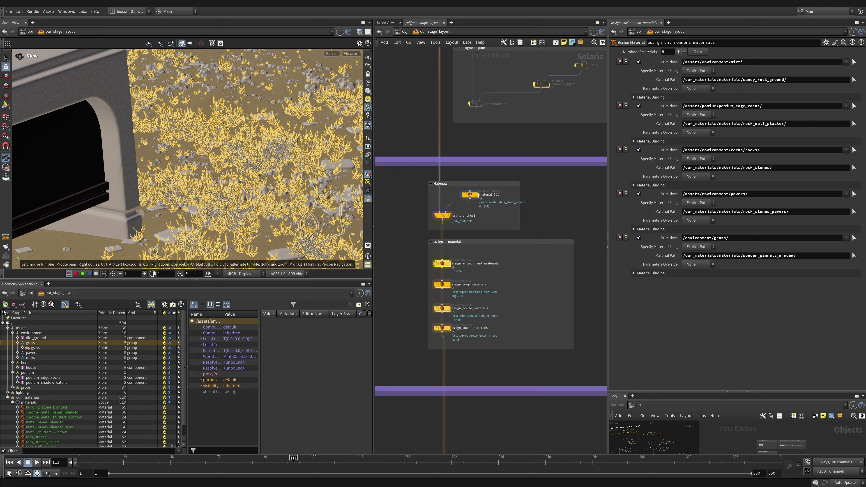
scroll(452, 204, down, 1)
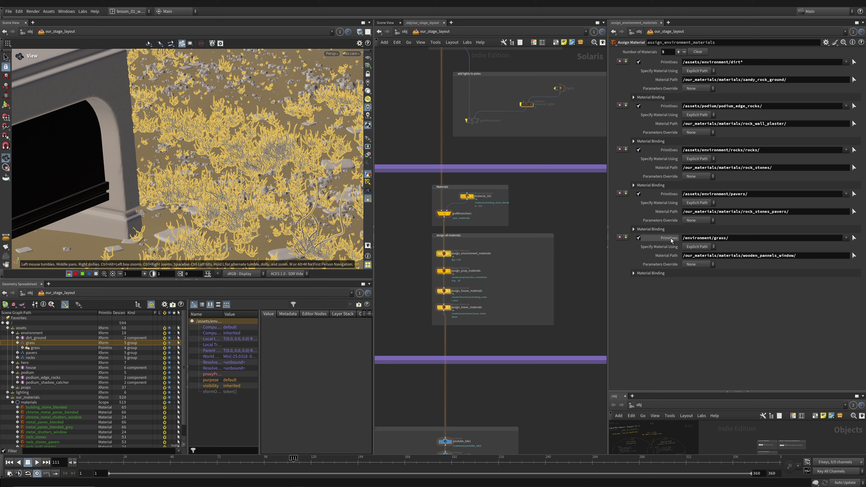
click(703, 237)
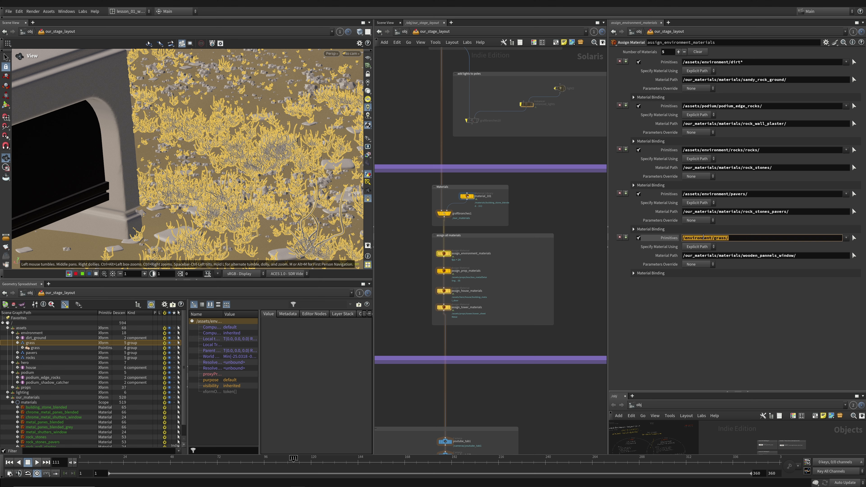
Step: Collapse the scene graph and re-expand assets and environment to trace the full path of the grass primitive
click(12, 333)
click(7, 328)
click(7, 337)
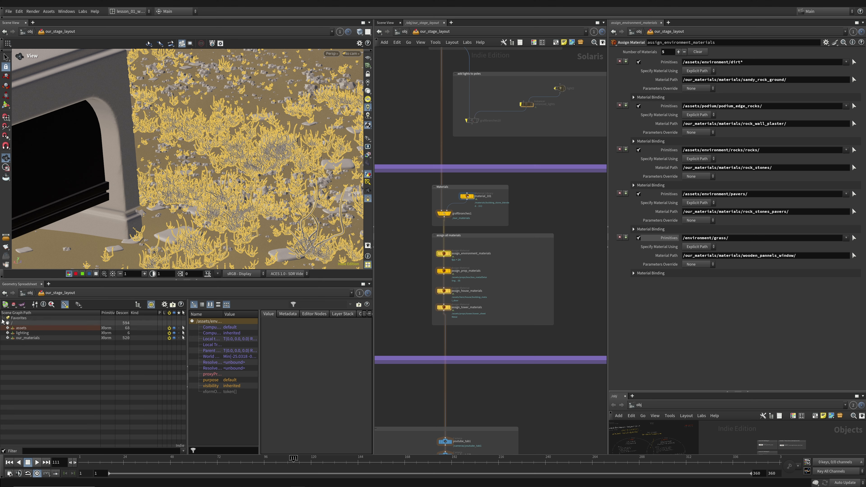
click(683, 239)
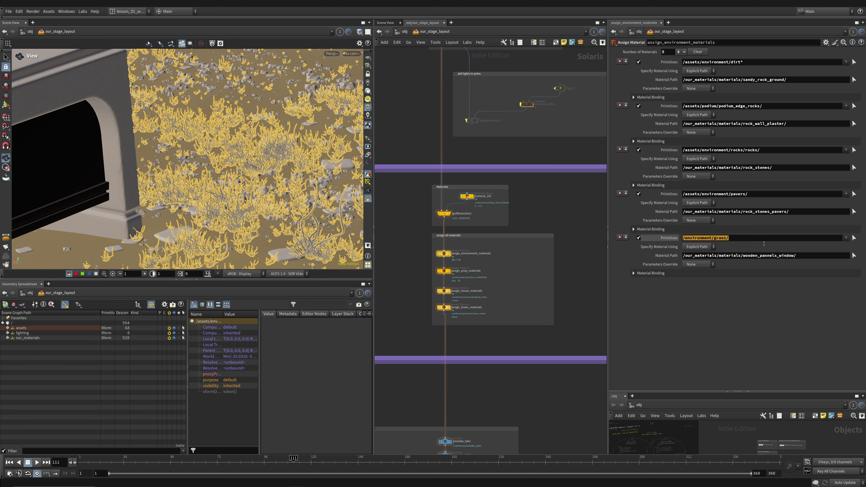
click(8, 328)
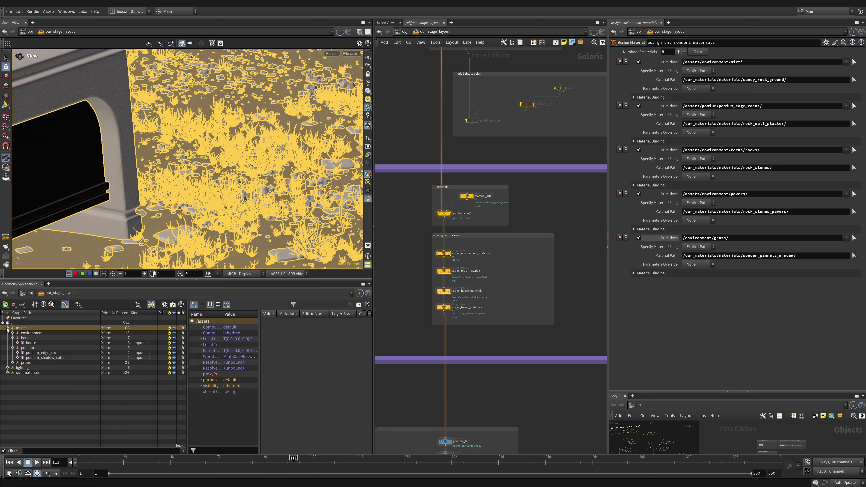
click(12, 333)
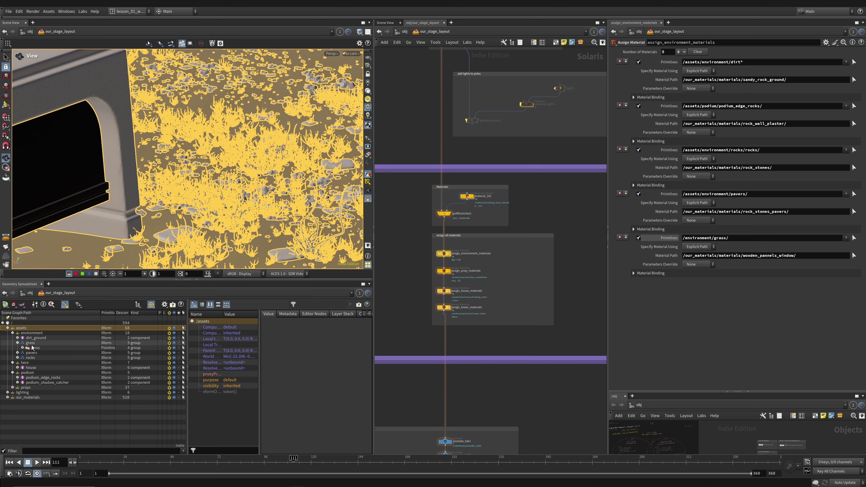
Step: Set the grass assignment's primitives path to /assets/environment/grass/ and clear the scene graph selection
click(683, 239)
key(End)
key(Left)
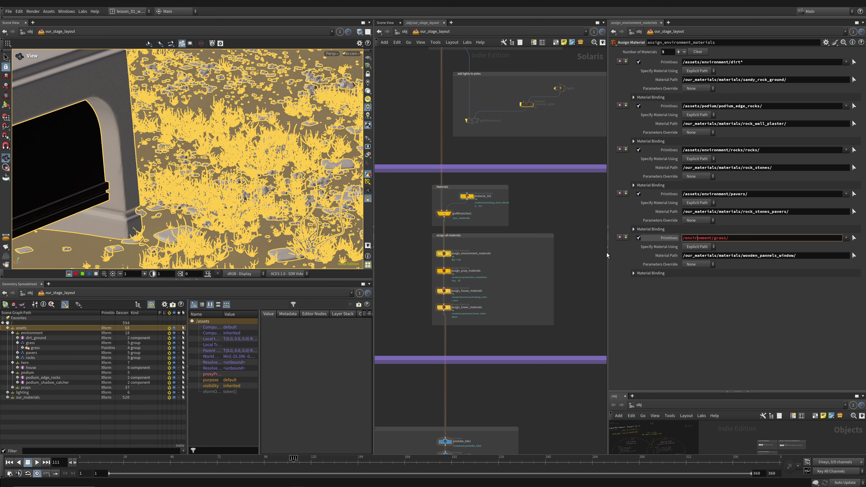
text(/assets)
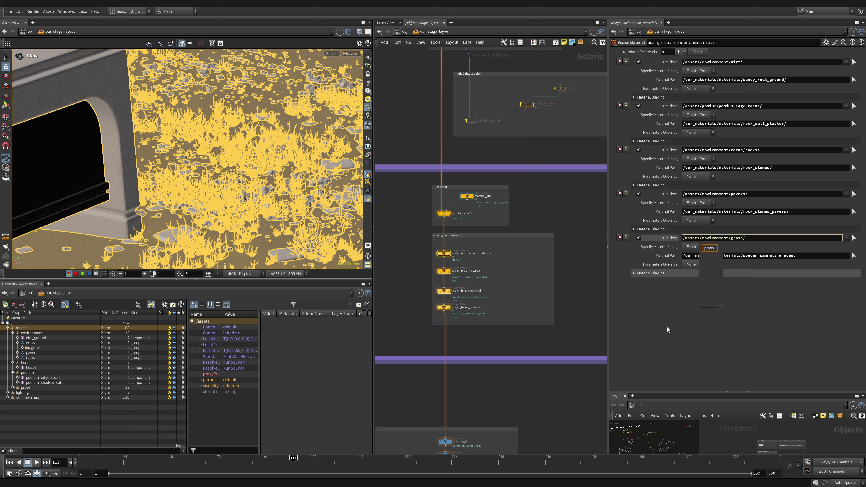
click(660, 342)
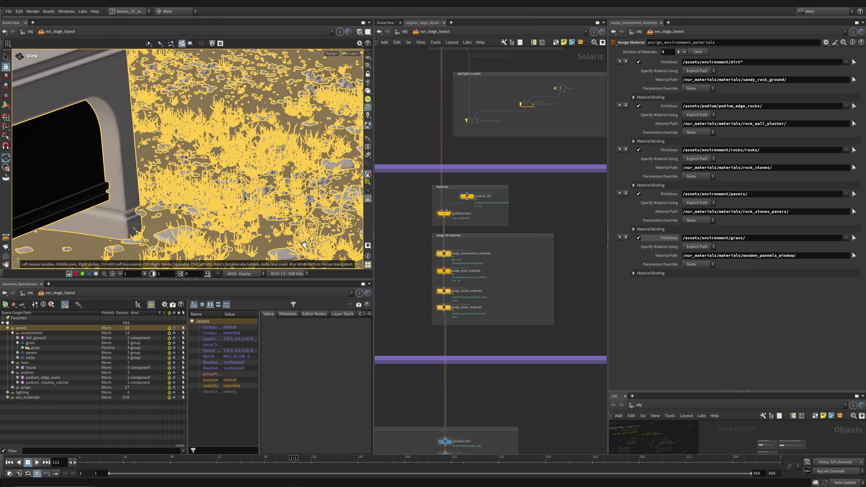
click(64, 324)
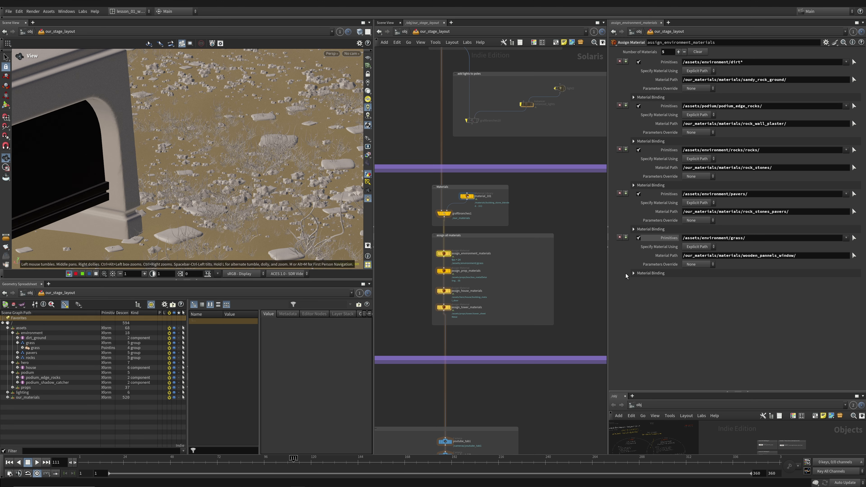
Step: Remove the trailing slash so the grass primitives path reads /assets/environment/grass, and save the scene
click(759, 240)
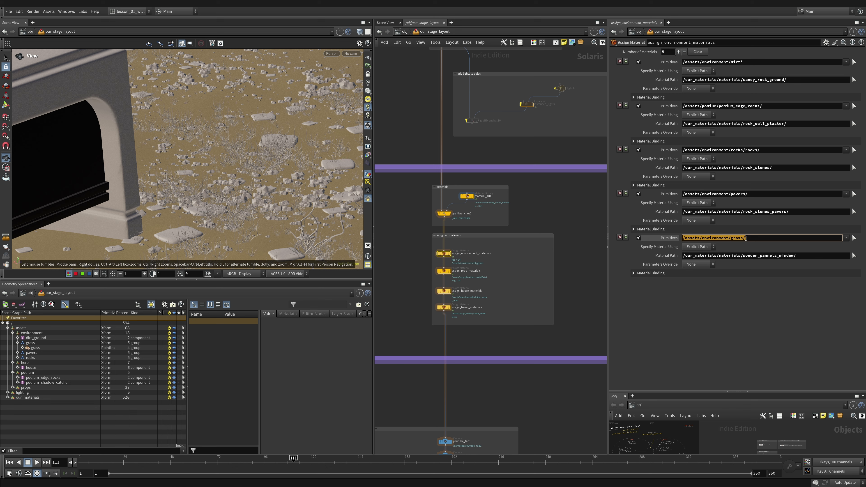
click(710, 280)
drag(748, 241, 584, 248)
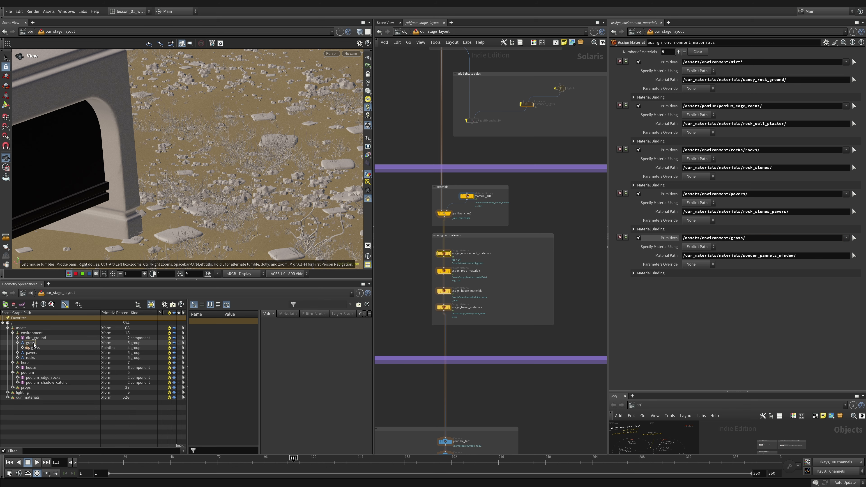
drag(745, 238, 743, 239)
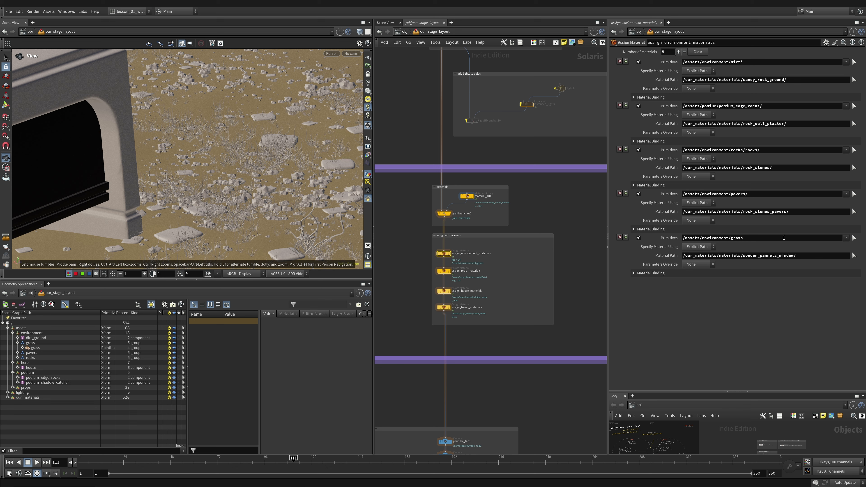
key(ctrl+s)
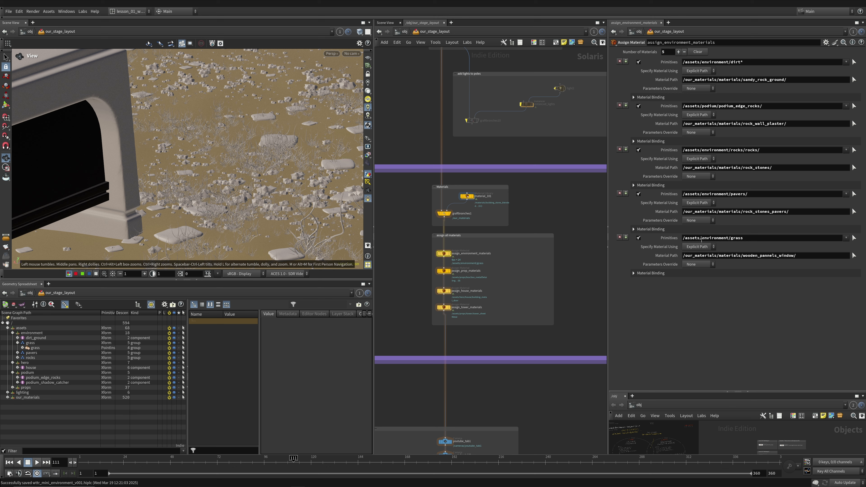
Step: Try shortening the grass primitives path to environment/grass, and restore it to /assets/environment/grass
drag(703, 238, 556, 232)
key(BackSpace)
key(Return)
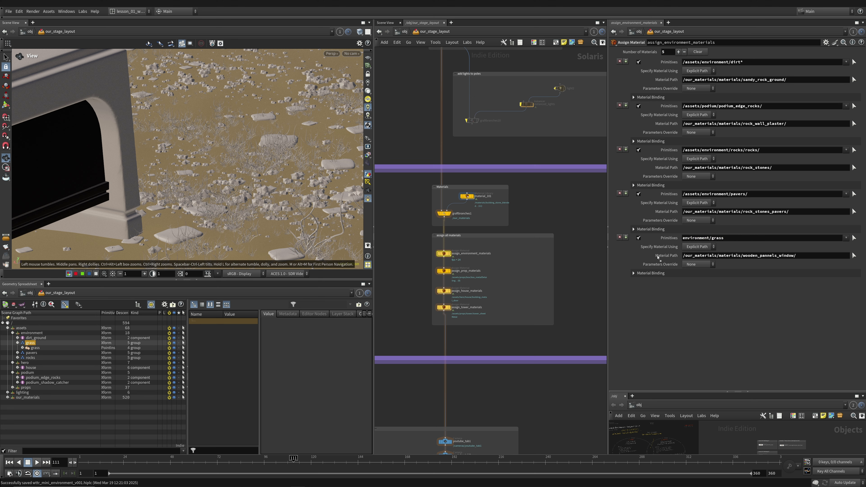
drag(700, 238, 700, 239)
Step: Save the scene and display the END_of_layout_Graph null with Houdini VK as the viewport renderer
scroll(529, 272, down, 3)
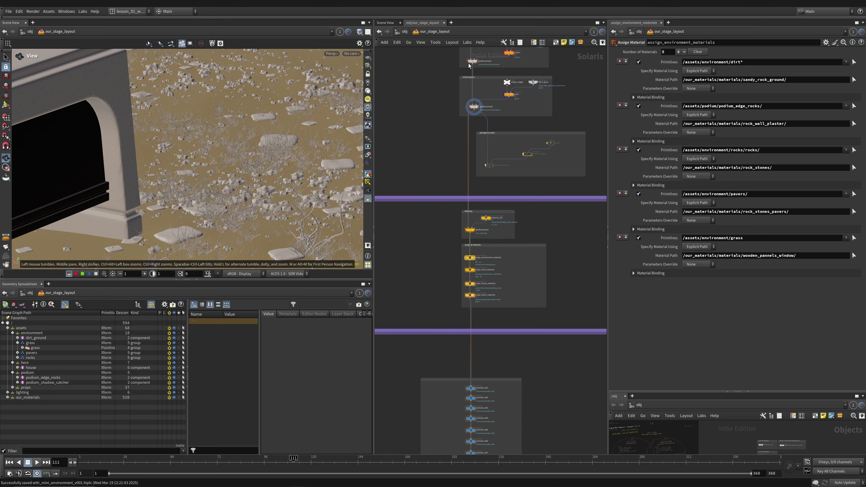
key(ctrl+s)
scroll(495, 221, up, 3)
middle_drag(495, 222, 516, 319)
scroll(546, 184, down, 5)
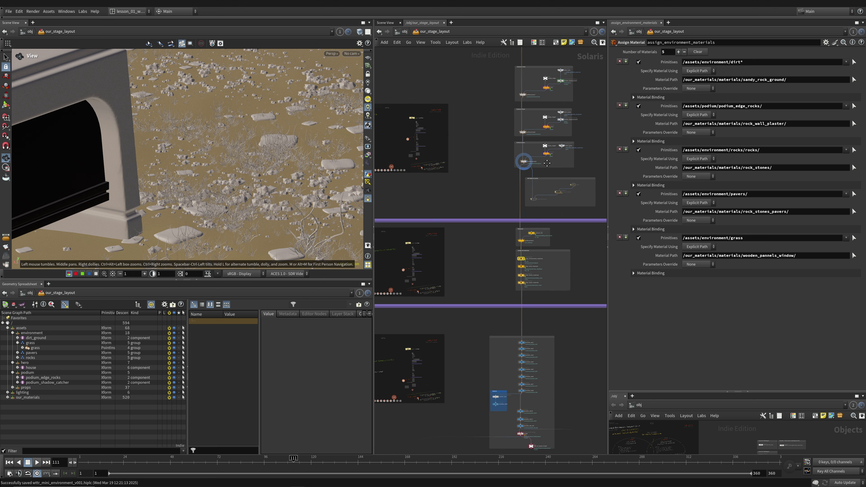
middle_drag(530, 446, 506, 279)
scroll(506, 278, up, 6)
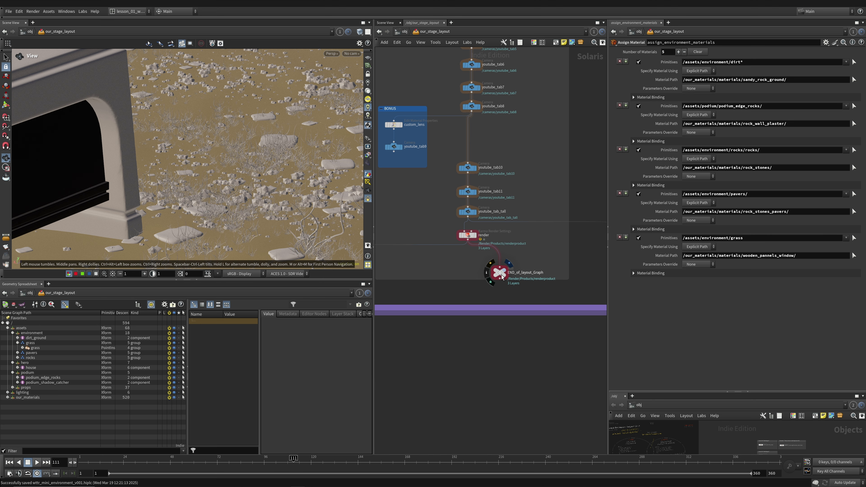
click(500, 273)
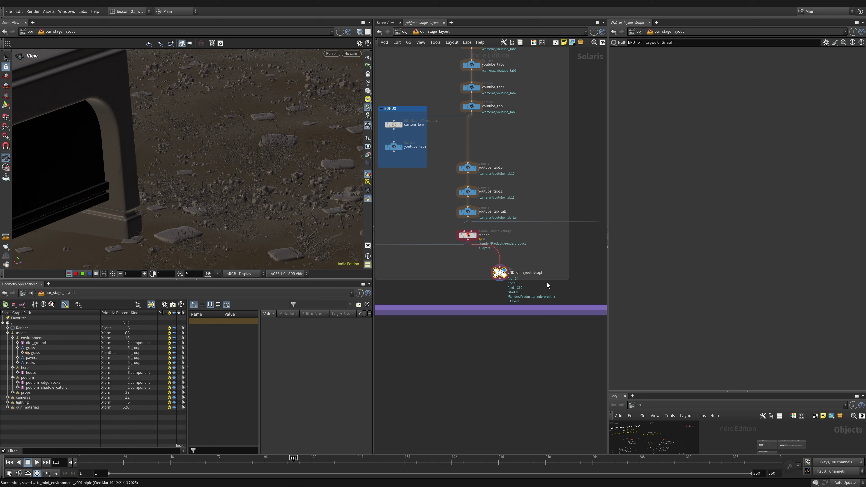
click(331, 54)
click(338, 81)
Step: Display graftbranches1 and then assign_environment_materials to compare the ground before and after the materials are assigned
middle_drag(536, 59, 518, 292)
middle_drag(494, 64, 501, 269)
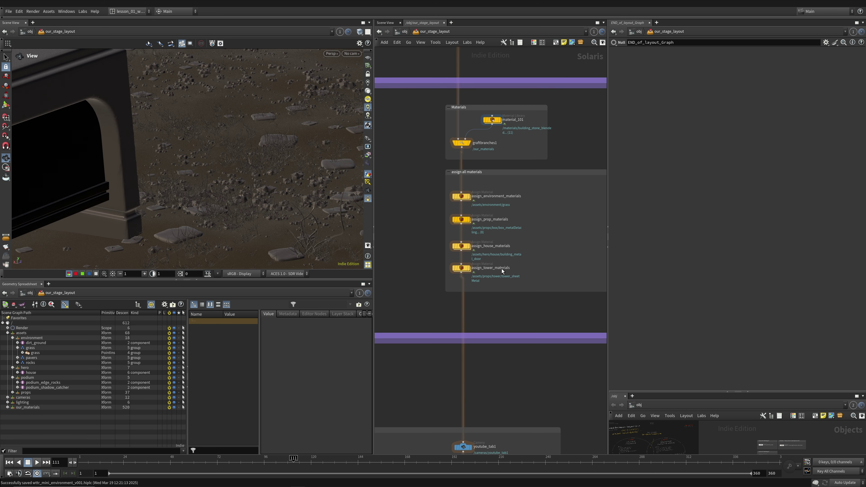
click(467, 143)
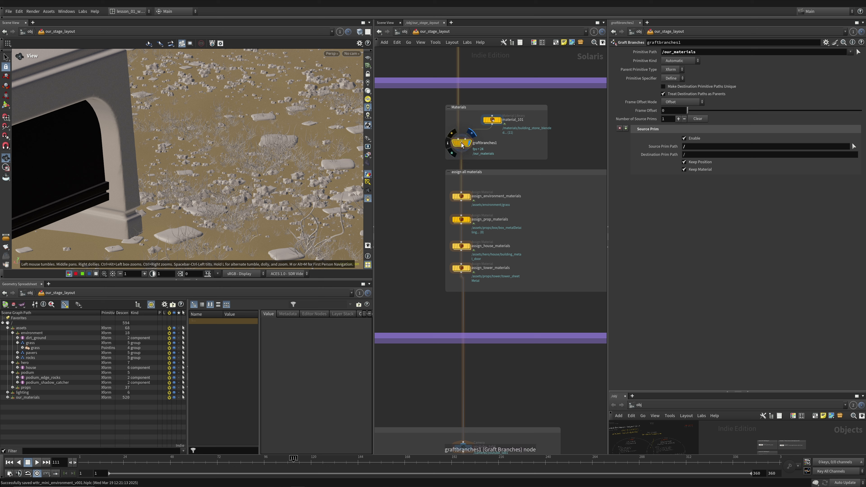
drag(430, 170, 520, 311)
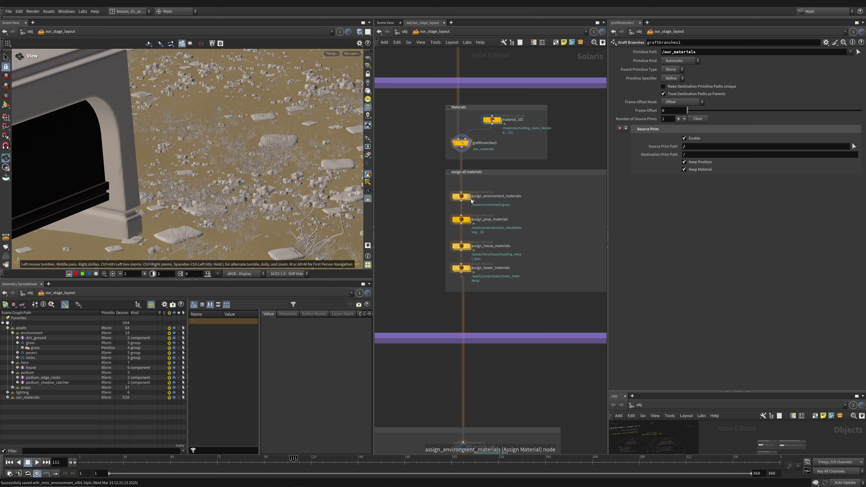
click(463, 198)
mouse_move(465, 200)
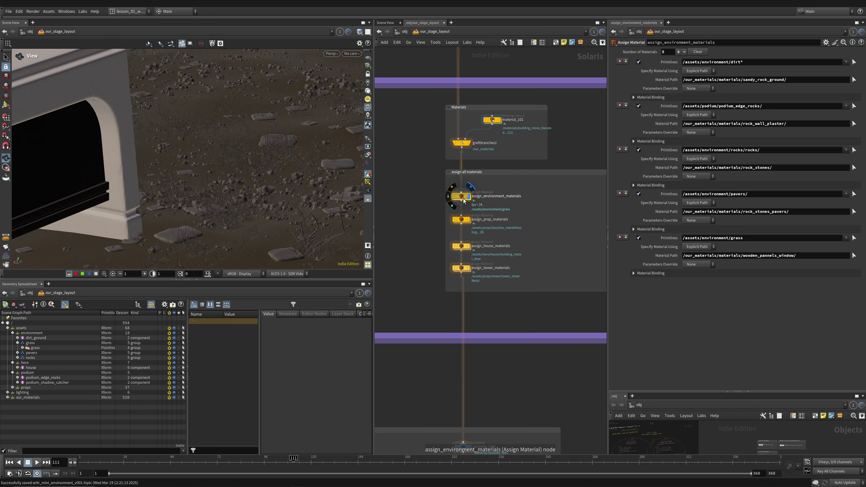
drag(449, 202, 449, 201)
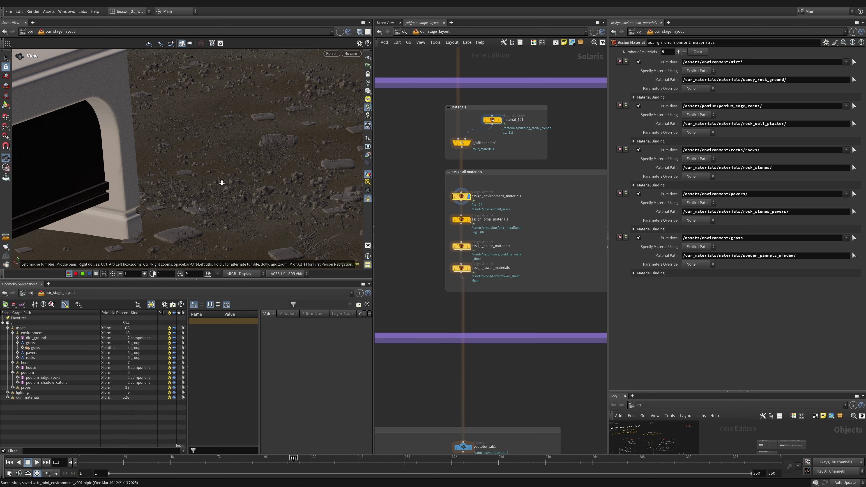
drag(221, 181, 203, 149)
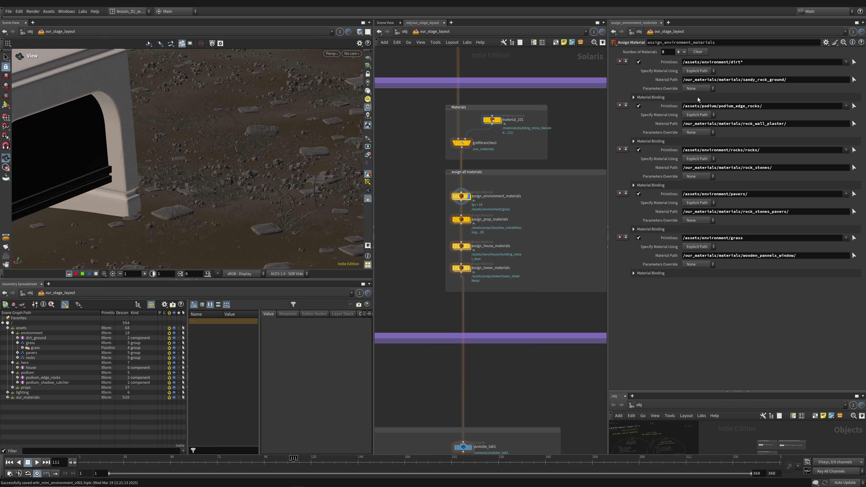
Step: Select the house, tower and prop material nodes together, and return to the assign_environment_materials node
click(462, 246)
shift+click(463, 271)
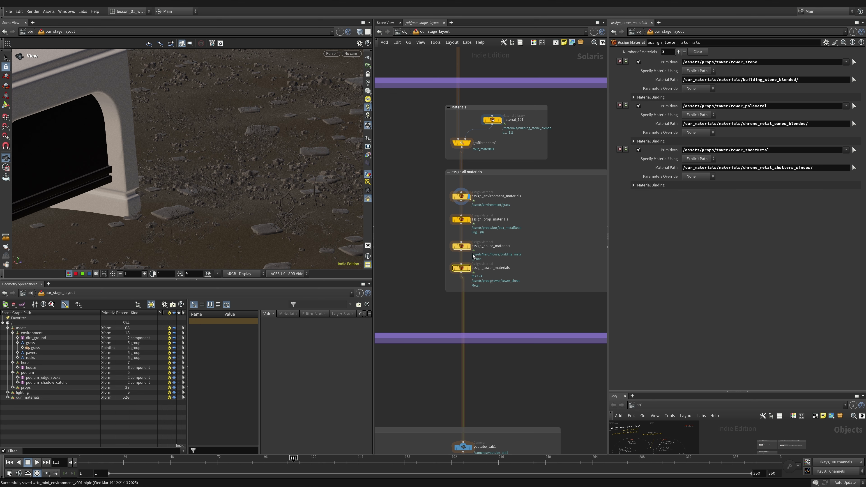
shift+click(462, 220)
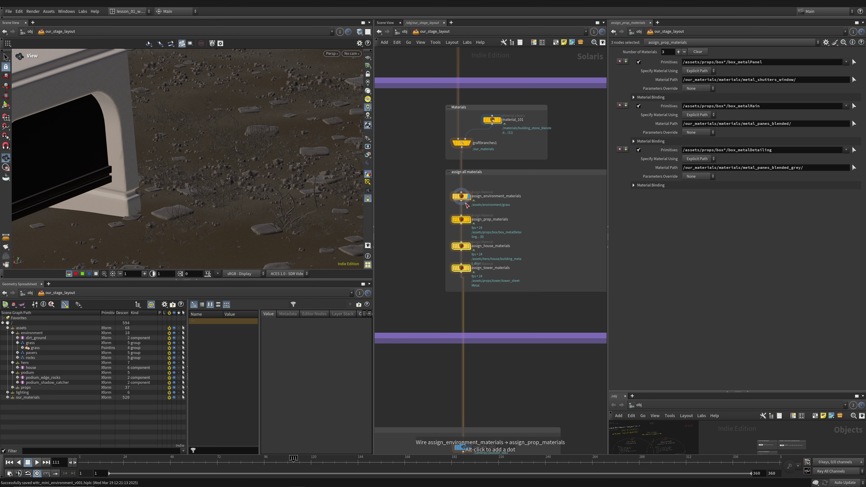
click(459, 195)
Step: Switch the viewport renderer to Karma XPU and examine the ground and grass beside the house
drag(281, 183, 50, 127)
middle_drag(151, 199, 144, 184)
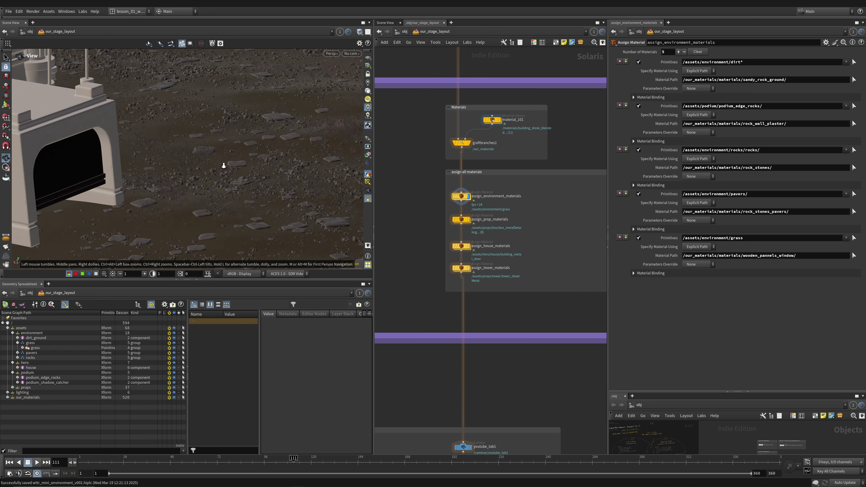
right_drag(222, 165, 137, 136)
middle_drag(198, 190, 260, 136)
click(332, 54)
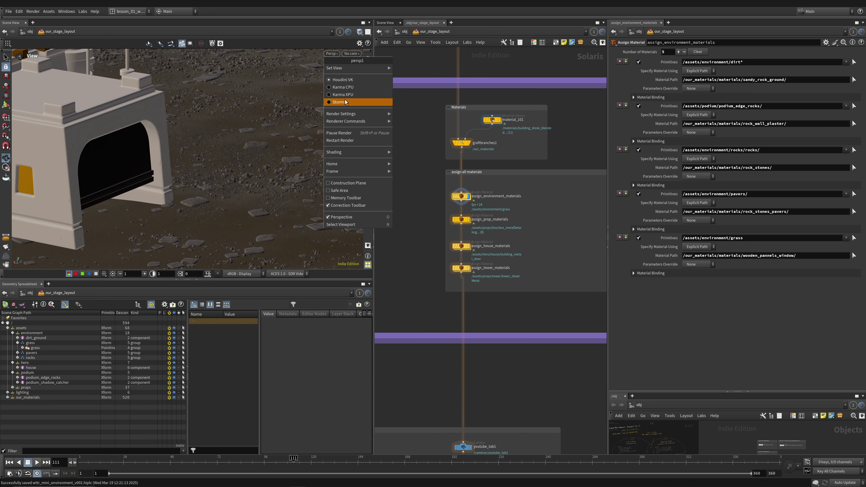
click(378, 102)
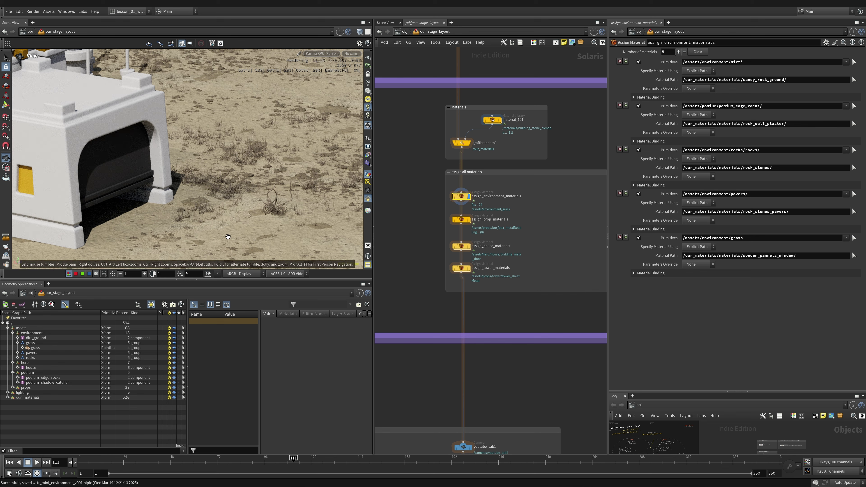
drag(228, 237, 212, 235)
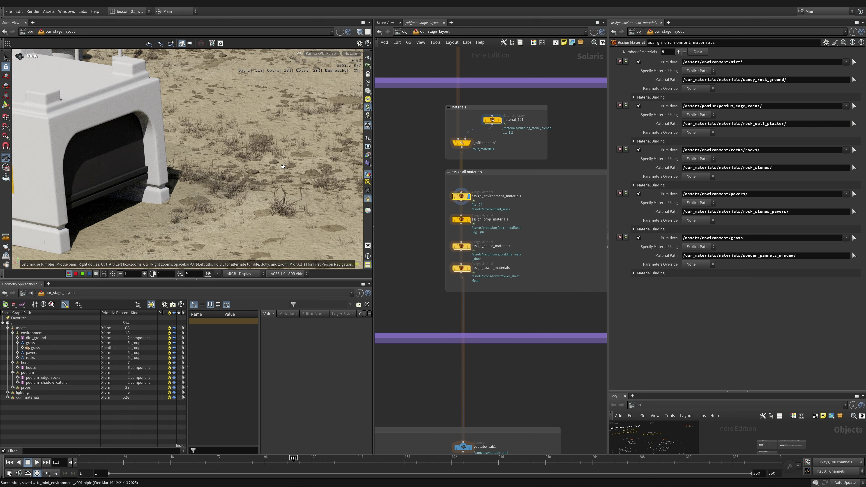
drag(295, 160, 275, 169)
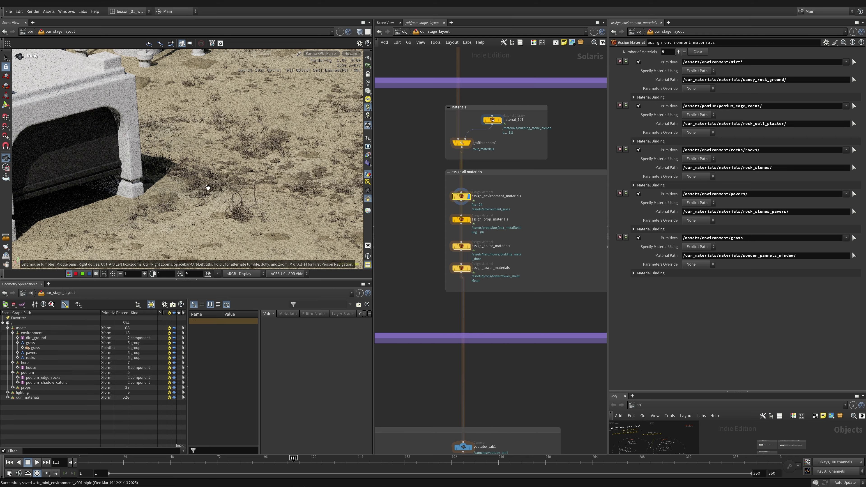
Step: Return the viewport renderer to Houdini VK and select the youtube_tab_tall camera node above the render settings
click(337, 56)
click(330, 80)
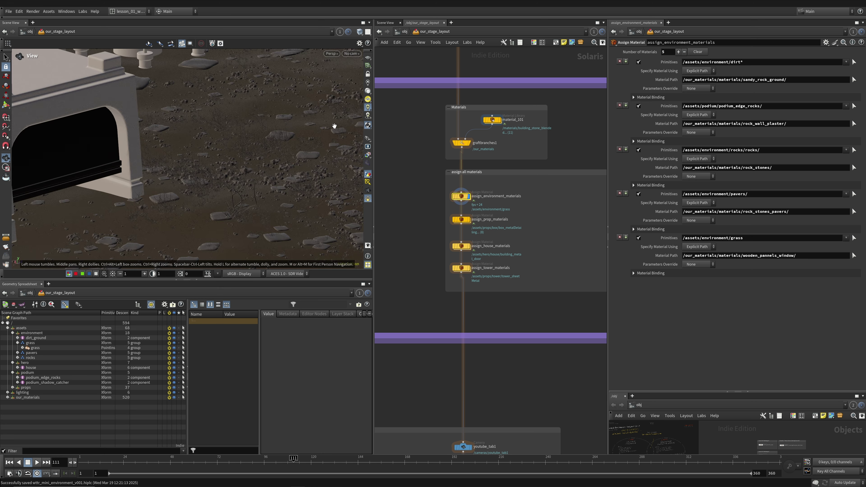
scroll(438, 232, down, 3)
scroll(436, 222, down, 10)
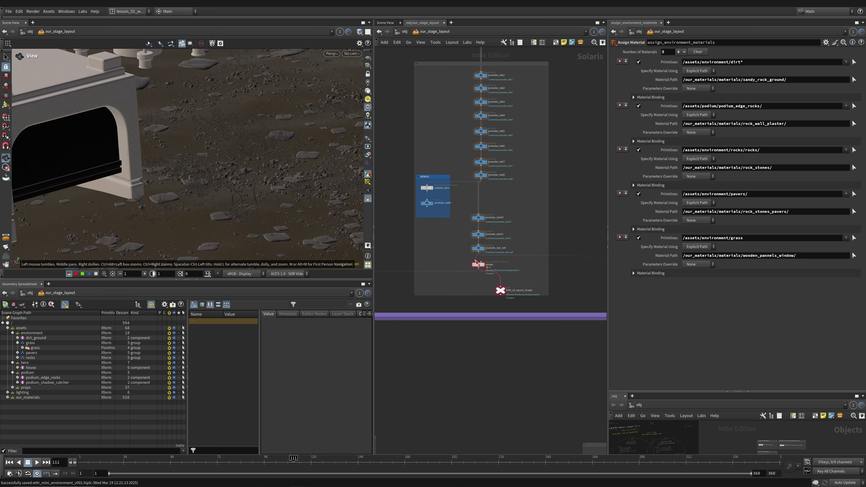
scroll(480, 249, up, 5)
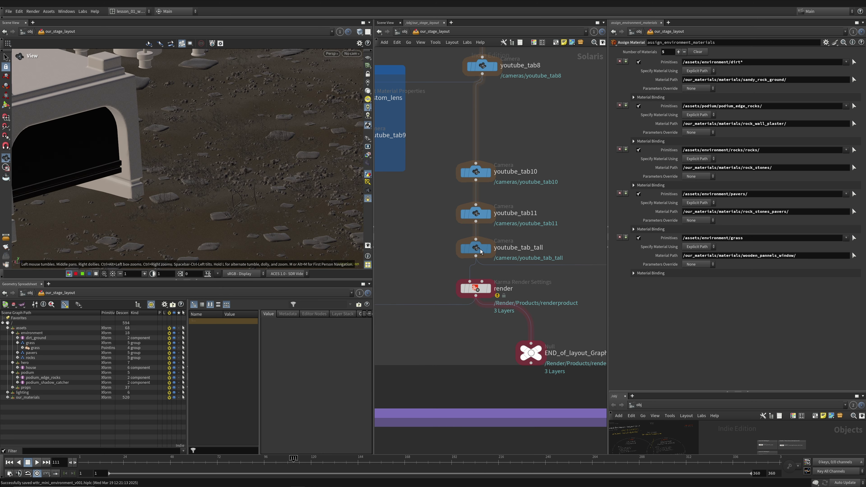
click(480, 249)
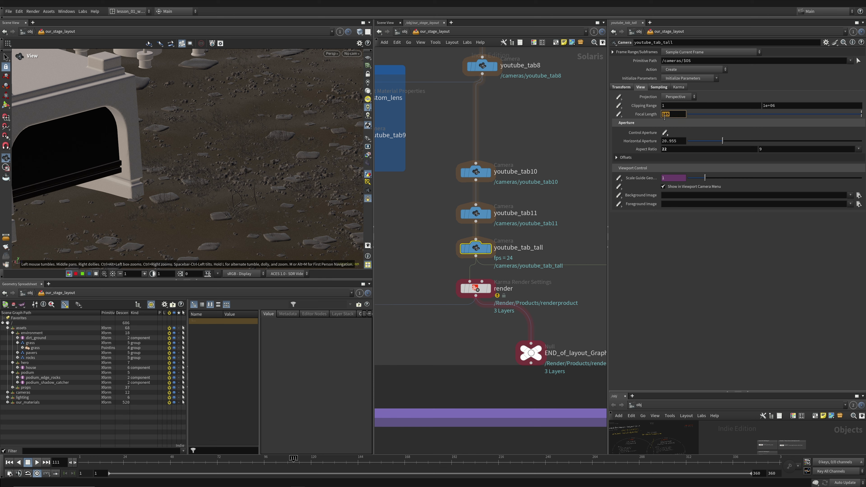
Step: Go back to the material assignment nodes in the network and frame the whole environment in the viewport
mouse_move(203, 151)
mouse_down()
mouse_move(150, 172)
mouse_move(170, 147)
mouse_move(203, 162)
mouse_up()
scroll(495, 159, down, 4)
middle_drag(516, 137, 490, 377)
middle_drag(510, 155, 521, 431)
right_drag(210, 187, 225, 172)
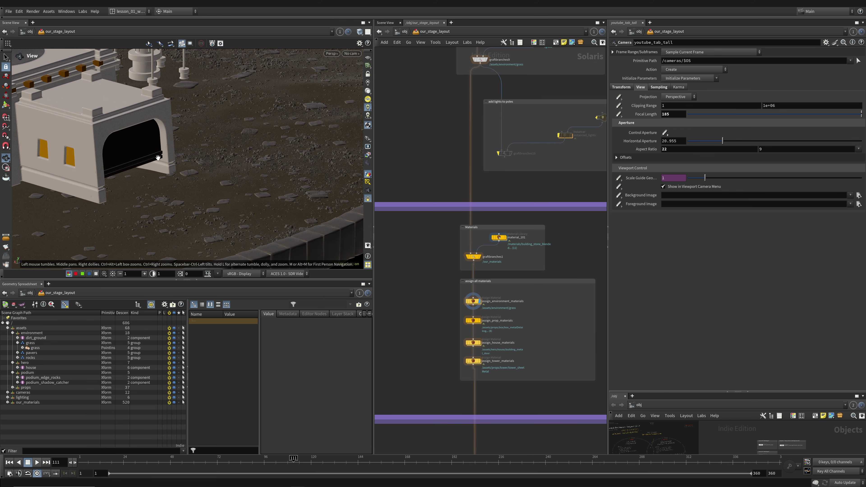
drag(227, 159, 203, 151)
key(h)
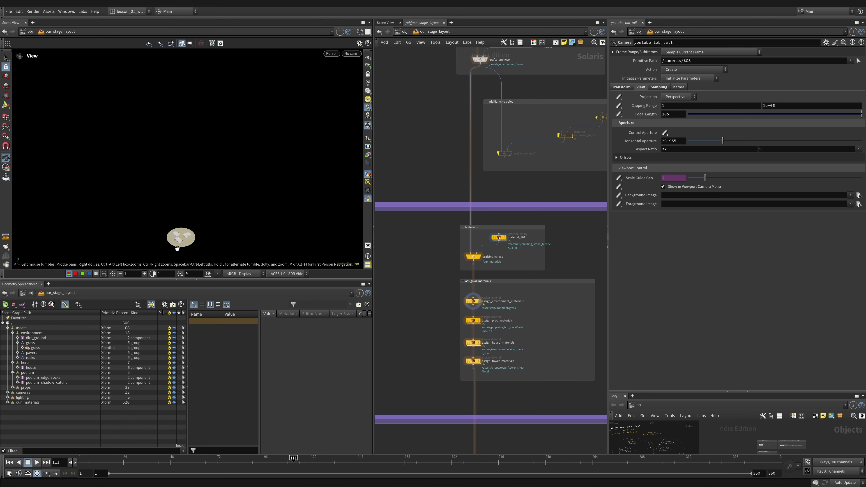
right_drag(166, 234, 303, 184)
middle_drag(212, 198, 212, 184)
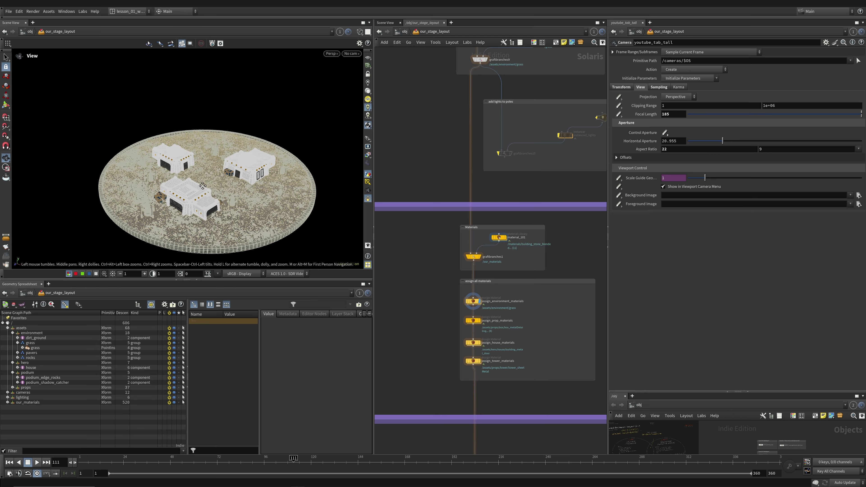
right_drag(212, 185, 261, 161)
Step: Toggle the viewport's wireframe shading and examine the houses, towers and podium from near and far
key(shift+w)
drag(229, 201, 220, 166)
middle_drag(220, 166, 216, 161)
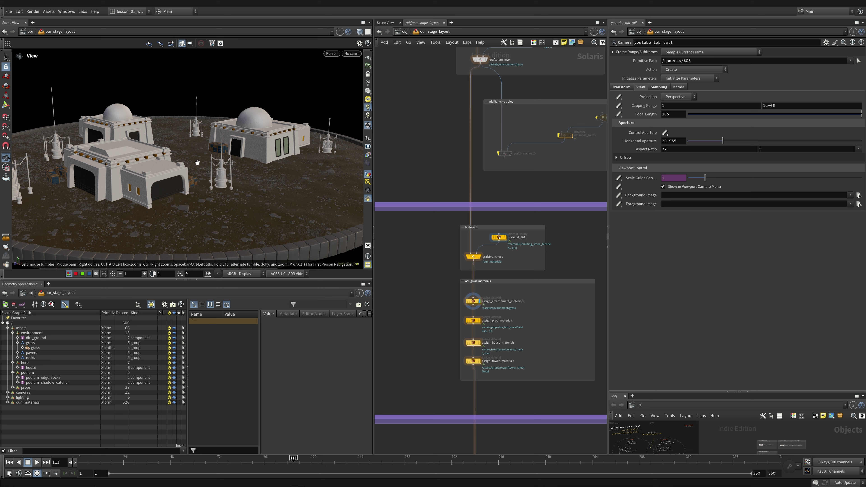
scroll(197, 163, down, 10)
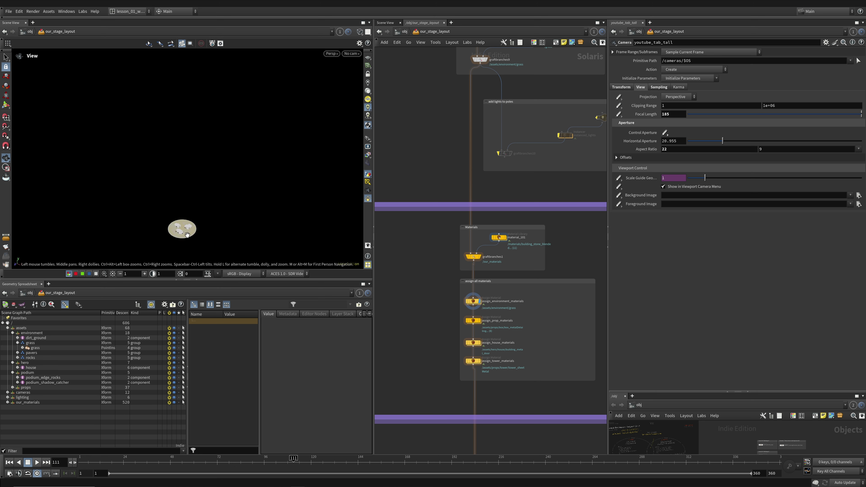
scroll(186, 243, up, 5)
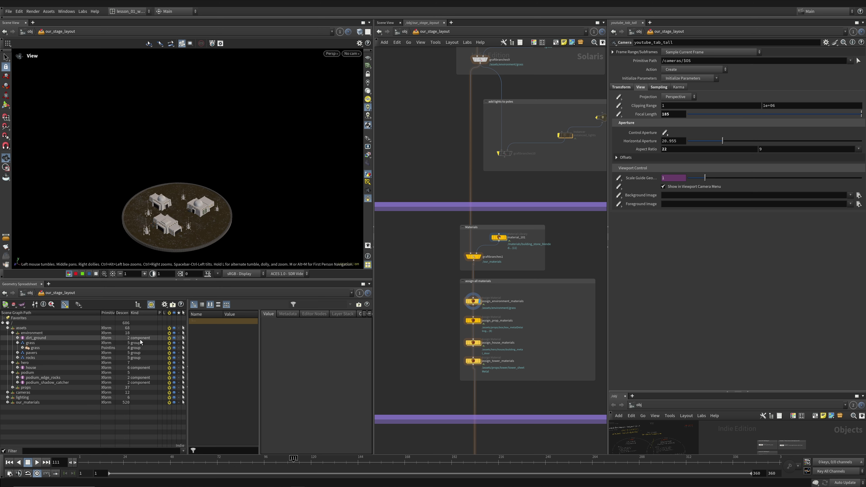
scroll(199, 213, down, 5)
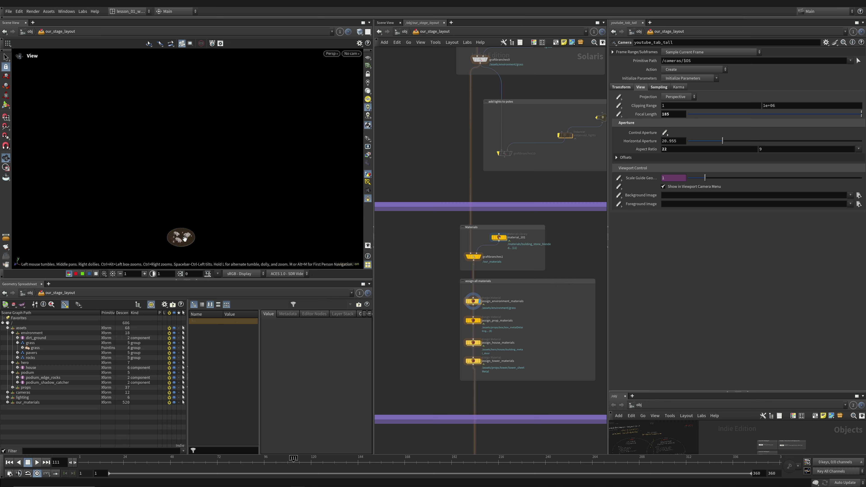
scroll(185, 239, up, 8)
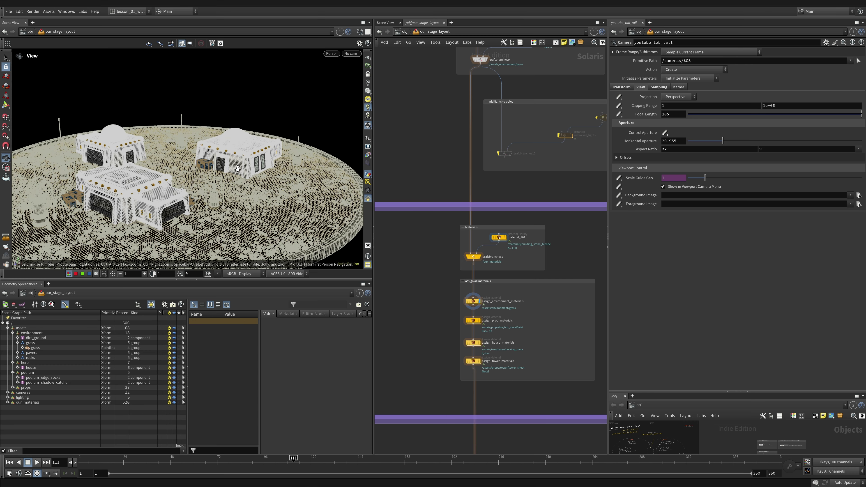
middle_drag(238, 169, 251, 147)
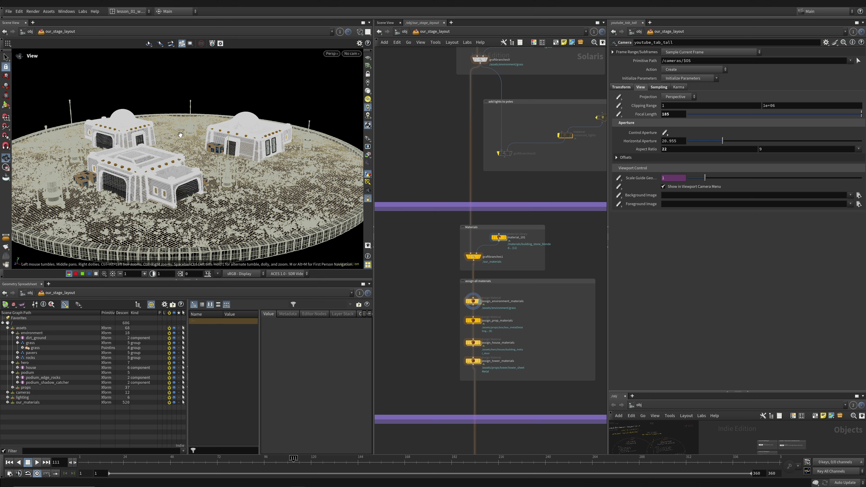
Step: Display the youtube_tab_tall camera node and turn on the camera guides in the viewport
scroll(426, 171, down, 3)
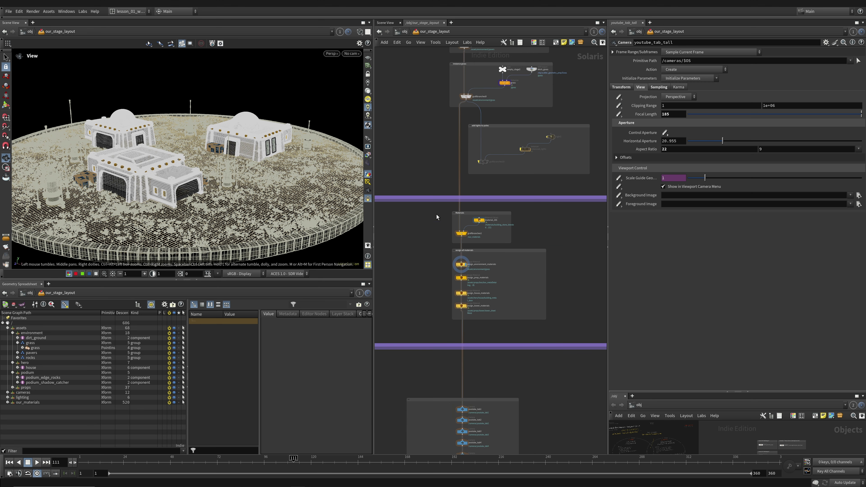
middle_drag(444, 247, 432, 129)
middle_drag(492, 417, 504, 270)
mouse_move(460, 288)
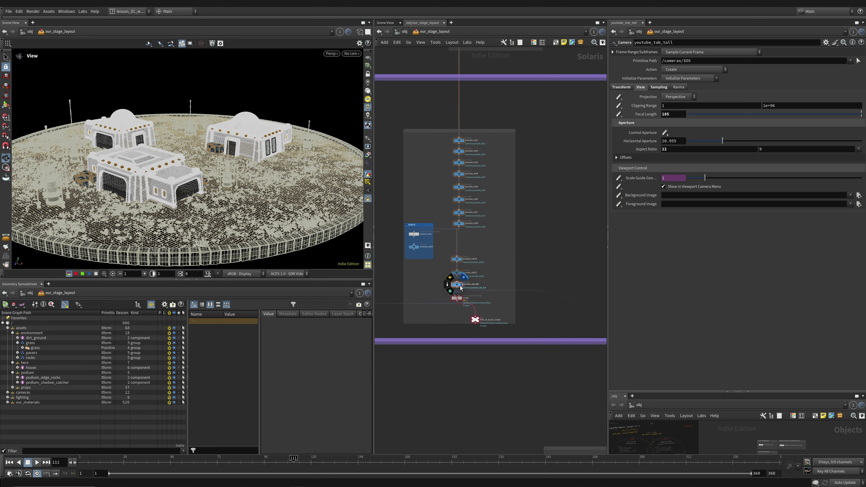
right_drag(224, 174, 65, 188)
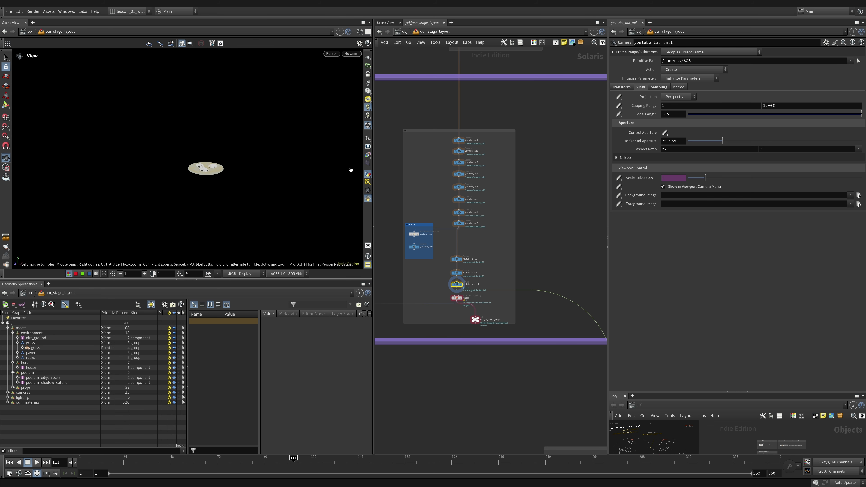
click(370, 193)
Step: Examine from several angles where the cameras sit around the environment
middle_drag(228, 187, 219, 215)
drag(219, 216, 161, 201)
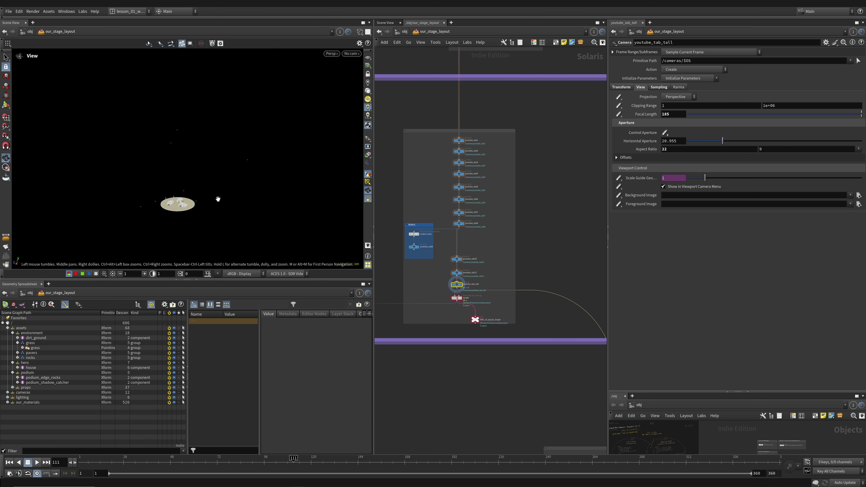
right_drag(218, 199, 127, 213)
middle_drag(192, 208, 137, 217)
drag(153, 216, 232, 193)
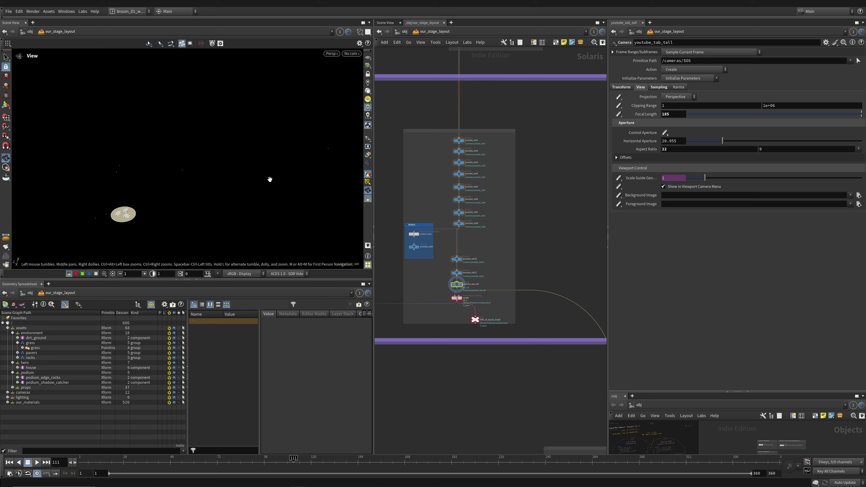
drag(177, 217, 144, 204)
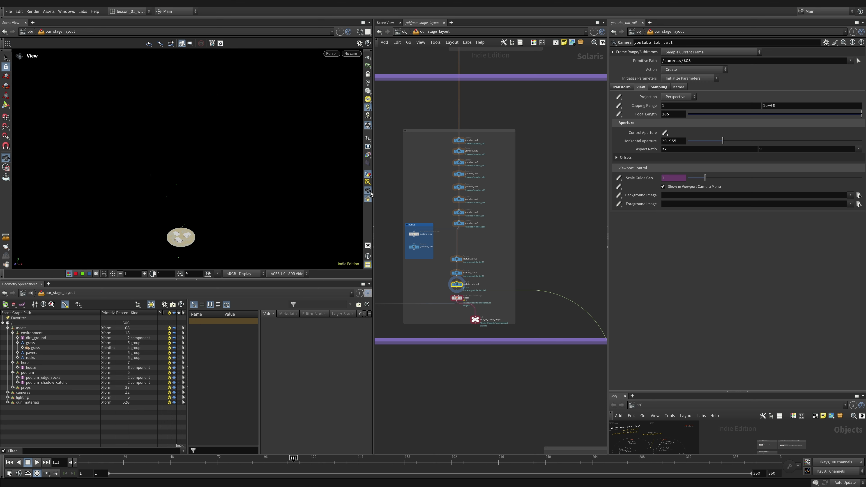
drag(257, 145, 214, 157)
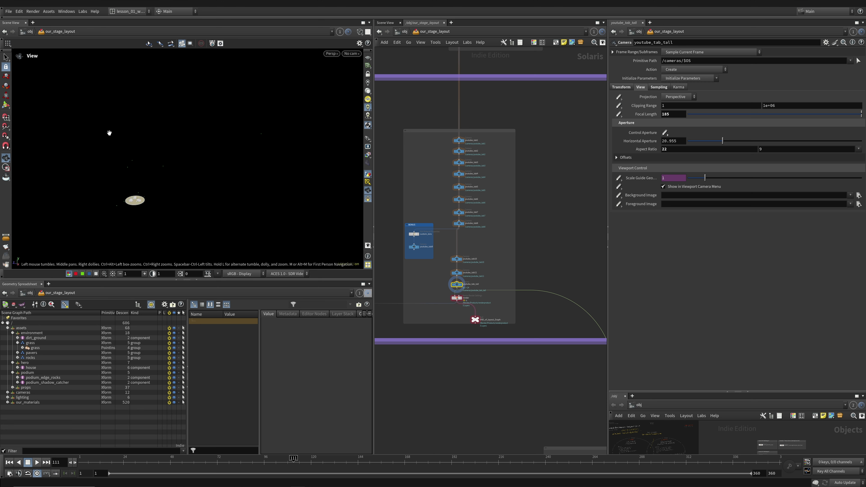
drag(188, 187, 191, 183)
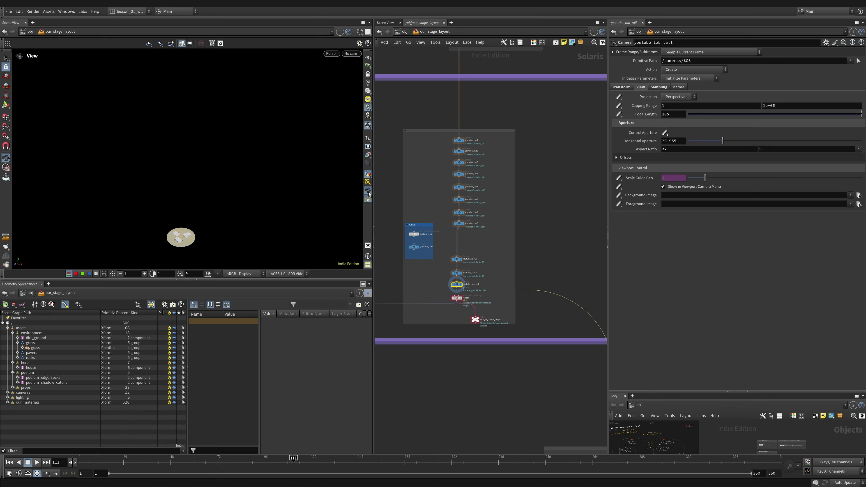
Step: Display the assign_tower_materials node, the last of the four material assignments
middle_drag(526, 56, 508, 277)
scroll(436, 260, up, 3)
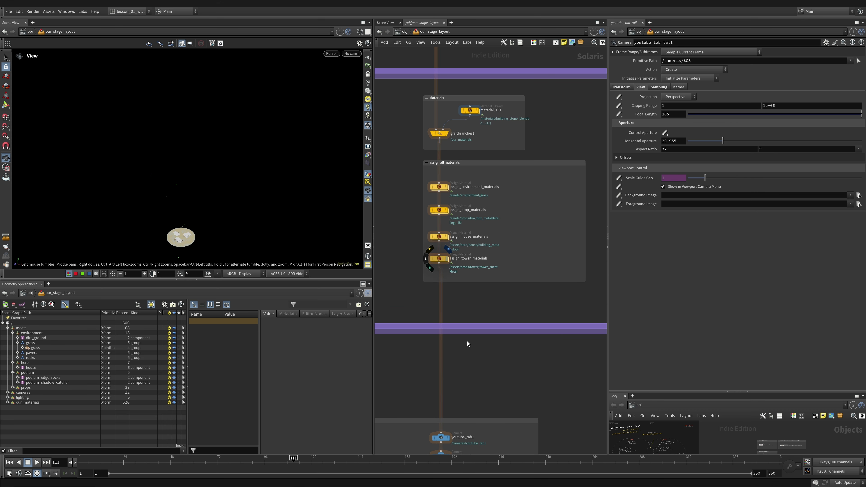
click(447, 260)
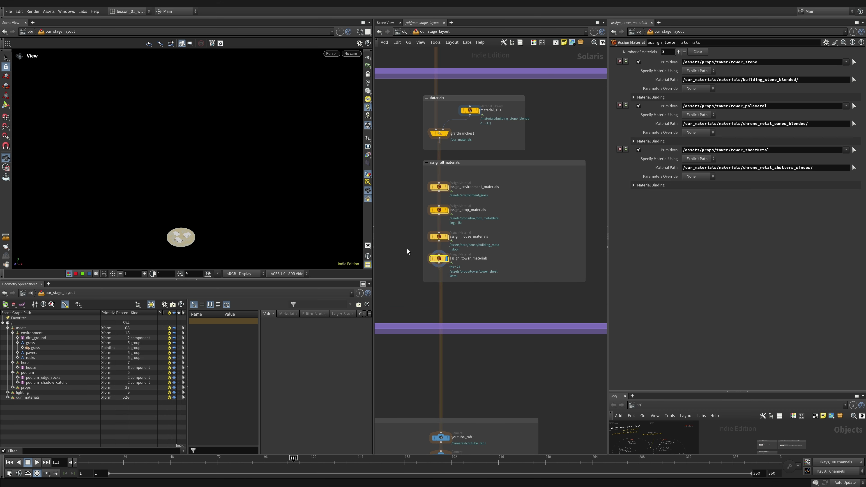
scroll(408, 249, down, 3)
middle_drag(397, 281, 417, 176)
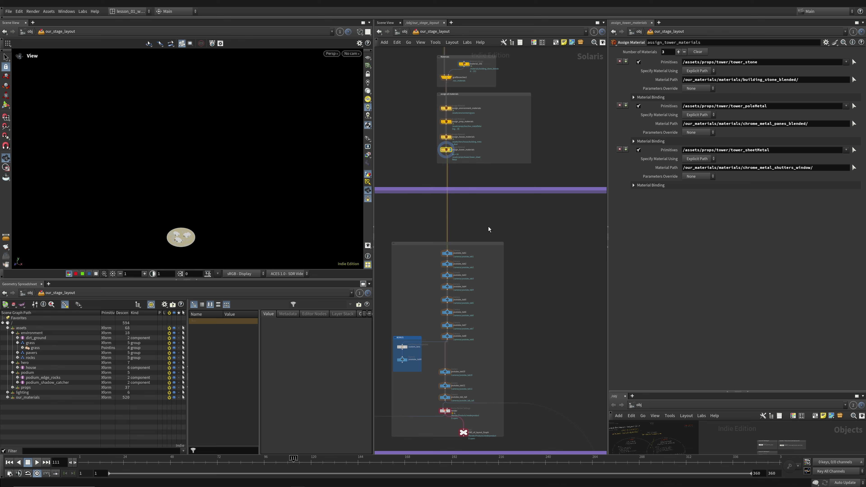
scroll(442, 161, up, 3)
drag(547, 152, 422, 134)
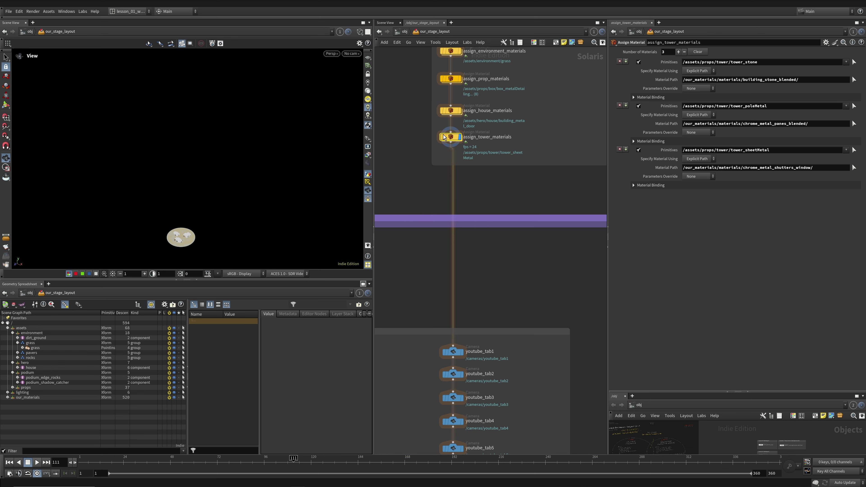
mouse_move(461, 139)
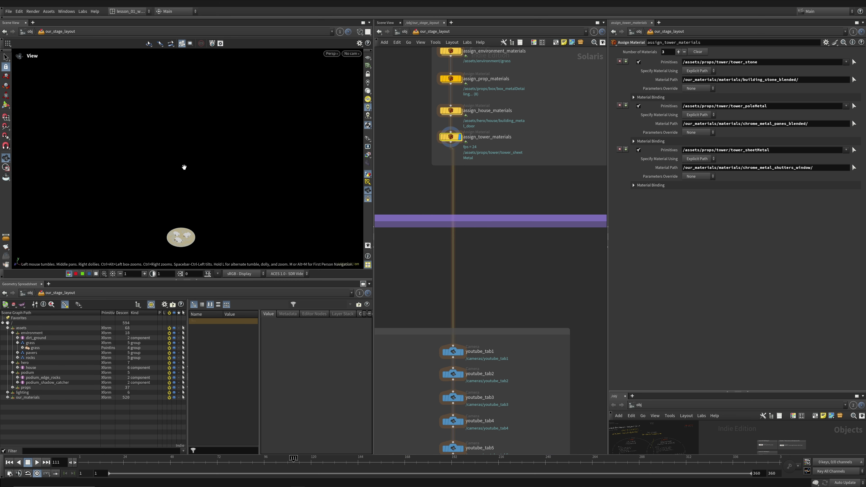
Step: Frame the scene and examine the houses, towers and ground with all materials assigned
drag(173, 218, 184, 225)
key(h)
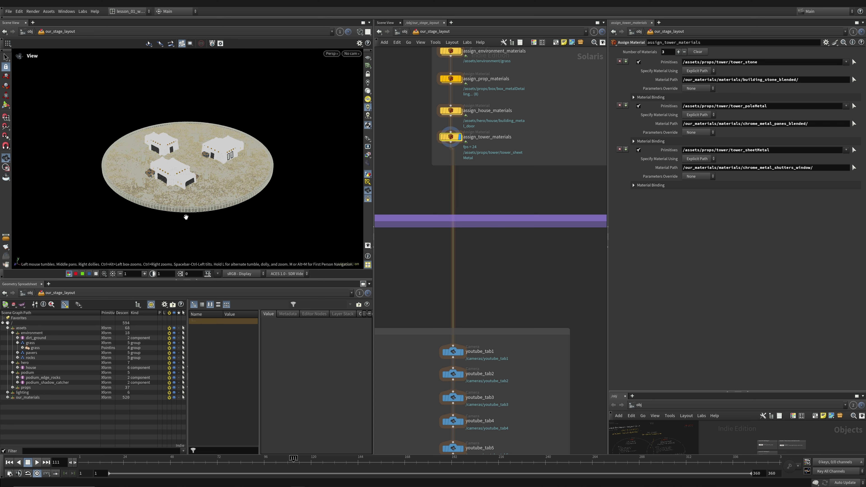
right_drag(201, 141, 240, 128)
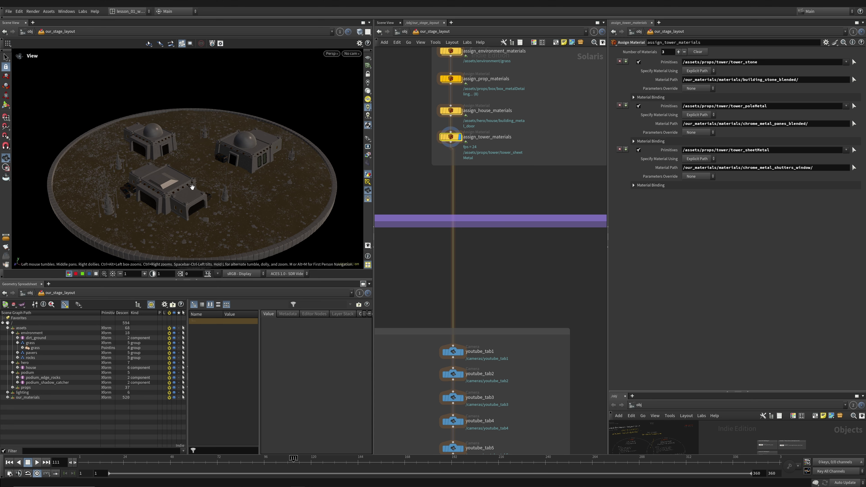
drag(191, 188, 251, 162)
right_drag(251, 161, 202, 178)
middle_drag(201, 178, 170, 150)
right_drag(171, 150, 223, 135)
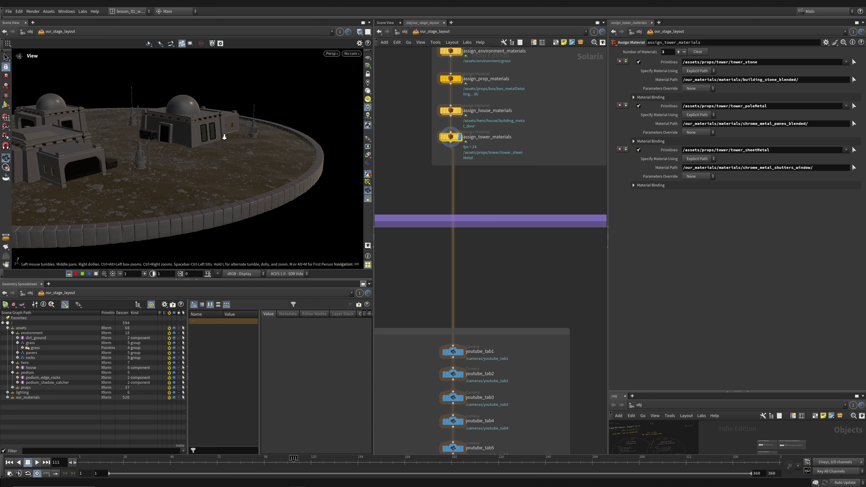
middle_drag(223, 136, 239, 159)
middle_drag(436, 157, 420, 311)
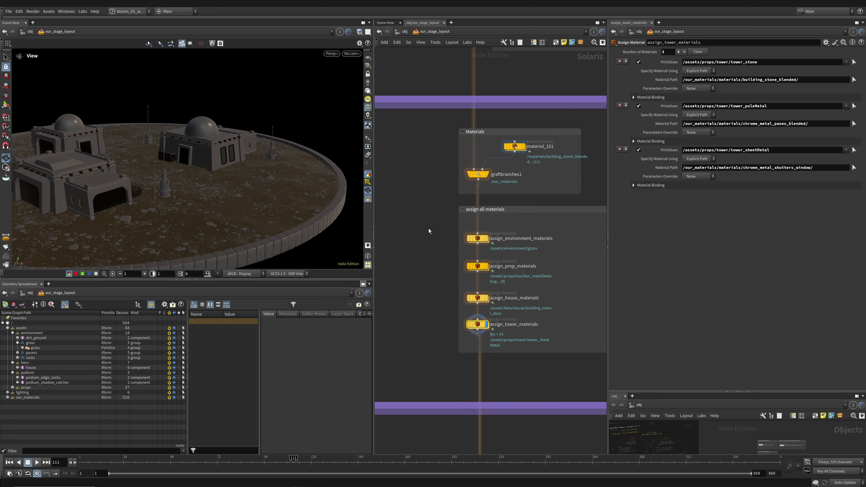
Step: Display the graftbranches1 node in the Materials group and examine the scene before any materials are assigned
scroll(436, 260, down, 4)
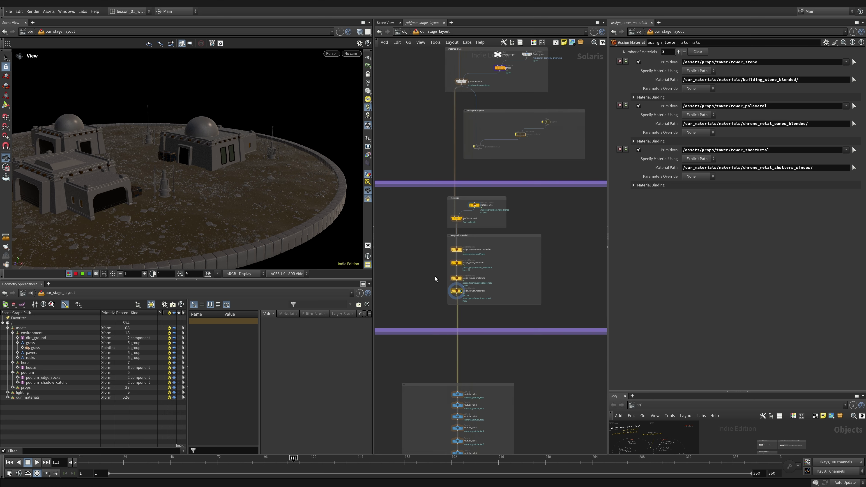
middle_drag(436, 281, 438, 371)
scroll(457, 221, up, 4)
scroll(432, 292, down, 1)
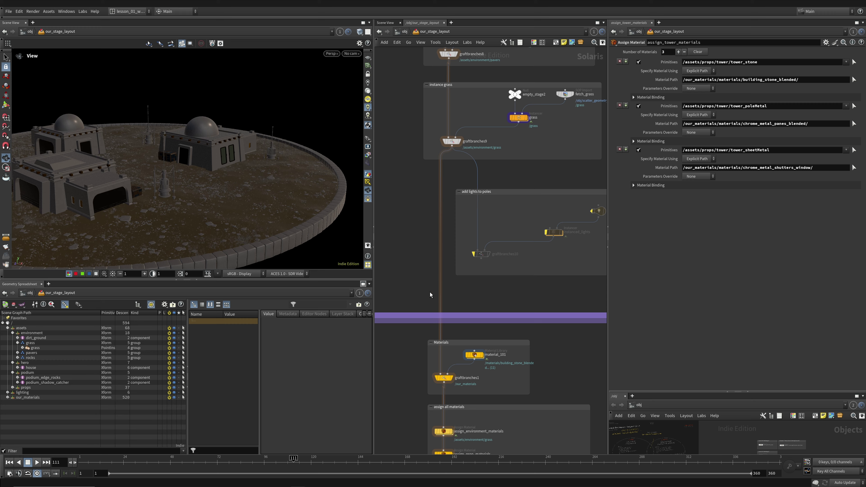
middle_drag(431, 294, 457, 144)
scroll(481, 266, up, 1)
click(471, 219)
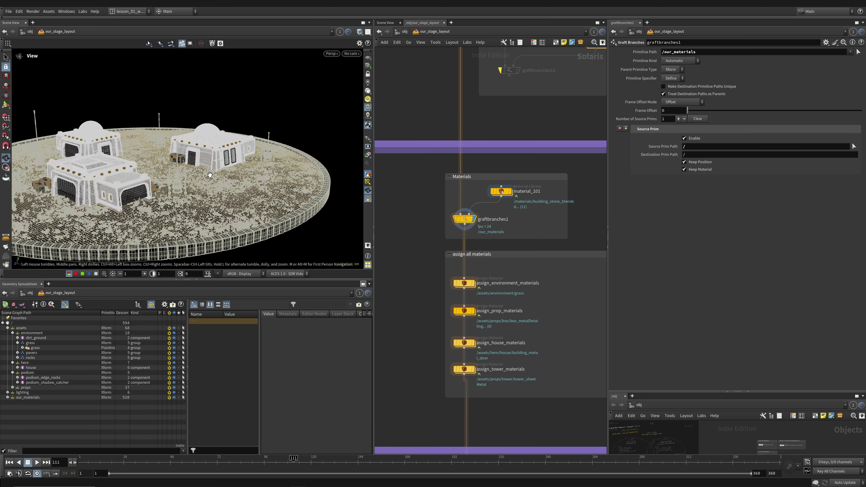
scroll(220, 147, up, 3)
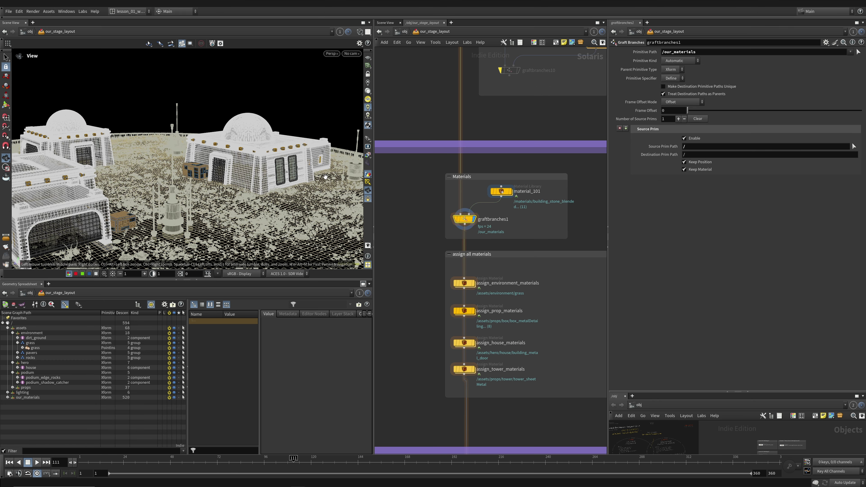
Step: Display the assign_tower_materials node again and set the viewport renderer to Karma XPU
click(473, 369)
middle_drag(529, 412, 521, 315)
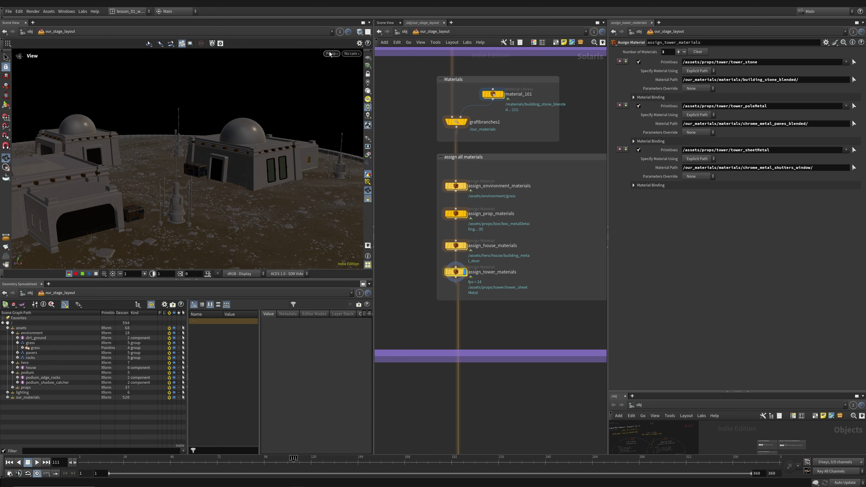
click(330, 54)
click(341, 98)
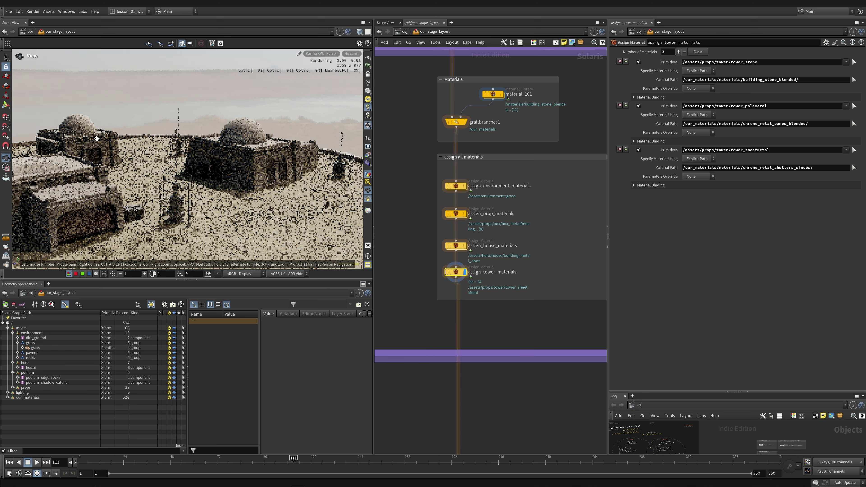
Step: Examine the rendered houses, crate, tower and ground up close and from several angles
drag(152, 188, 200, 178)
middle_drag(201, 179, 223, 139)
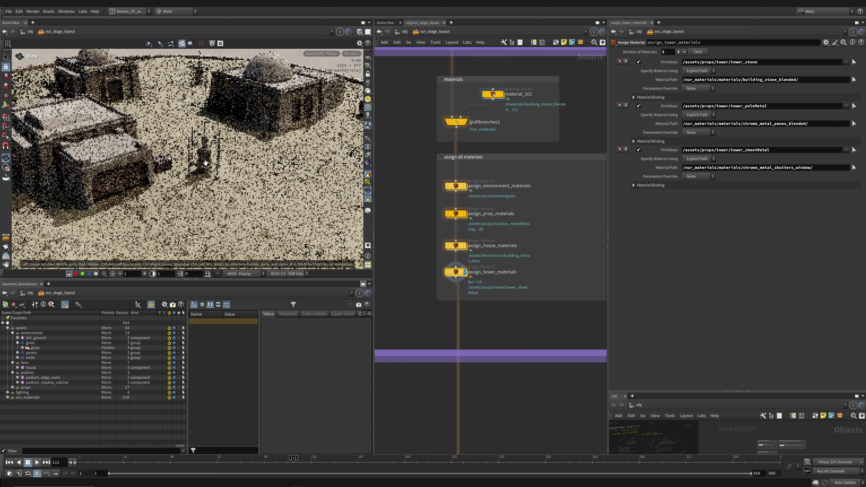
right_drag(223, 139, 264, 131)
middle_drag(265, 131, 276, 141)
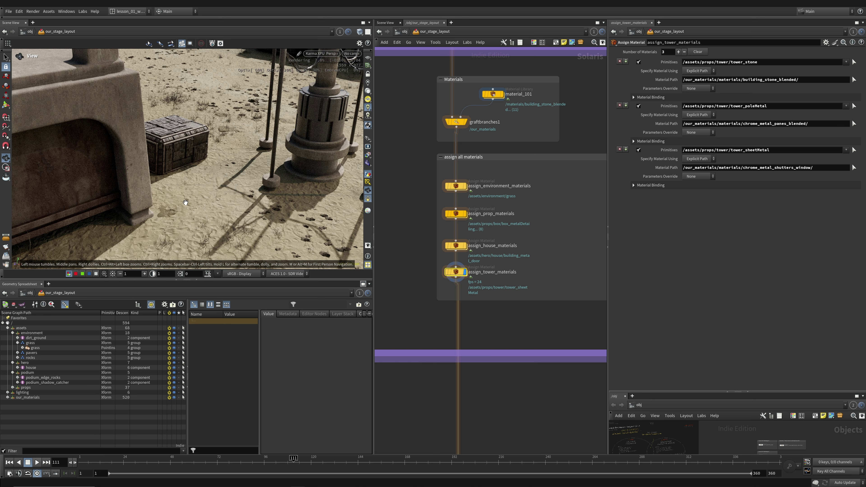
drag(221, 188, 273, 148)
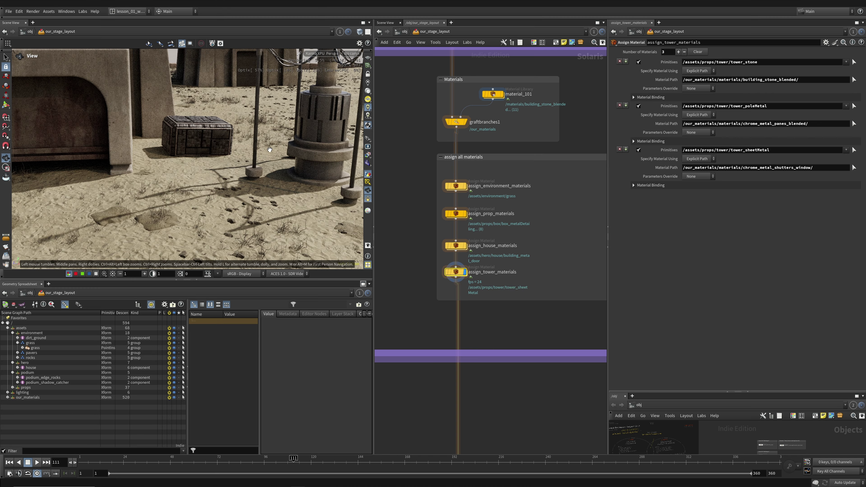
drag(201, 161, 159, 166)
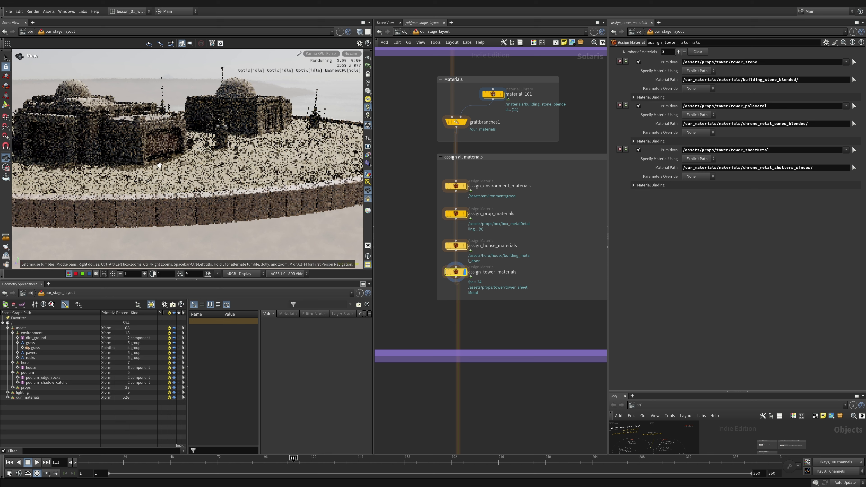
Step: Set the viewport renderer back to Houdini VK and display the END_of_layout_Graph node below the cameras
click(321, 53)
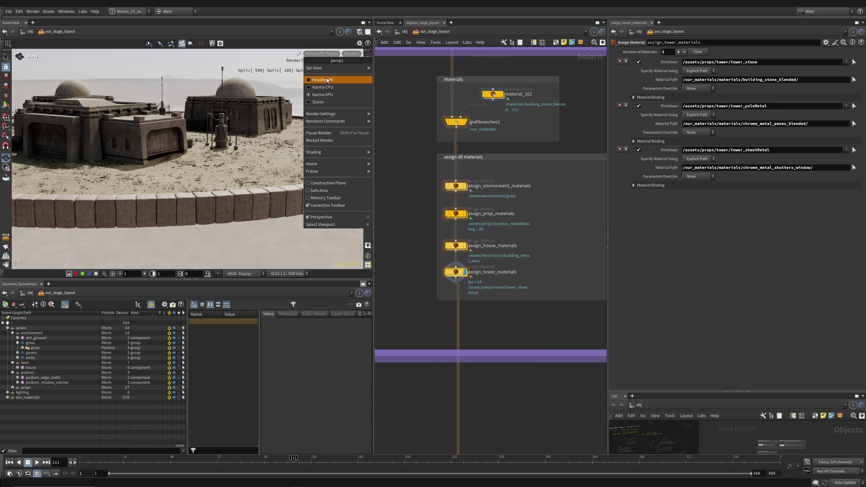
click(327, 81)
right_drag(465, 103, 444, 235)
middle_drag(445, 236, 470, 247)
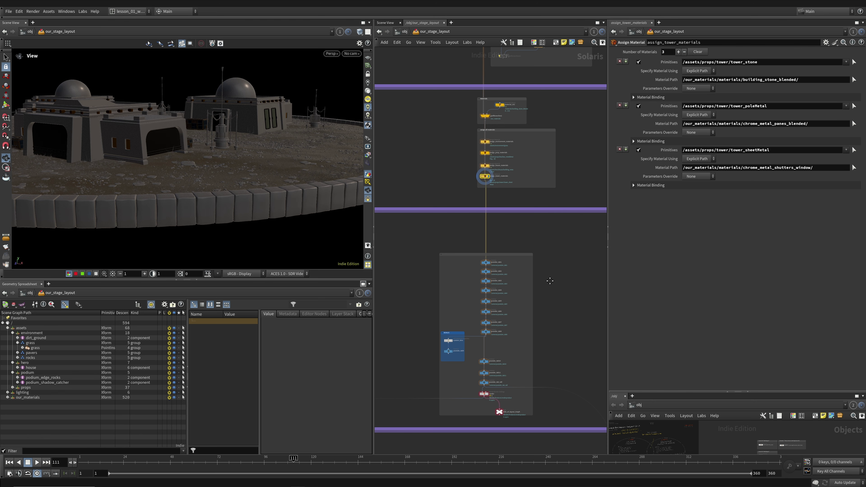
middle_drag(550, 281, 568, 167)
middle_drag(495, 349, 474, 173)
scroll(500, 126, up, 3)
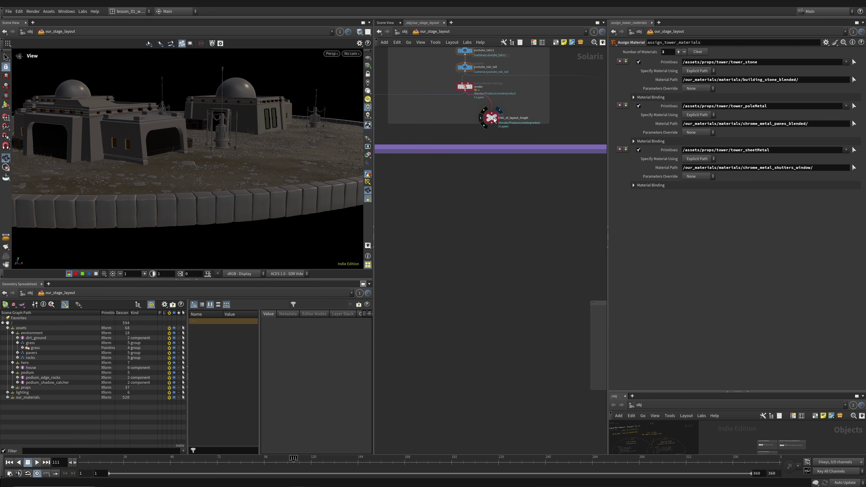
click(494, 120)
Step: Examine the camera animation branches below the layout graph, including their light edits and per-camera render nodes
scroll(452, 282, down, 6)
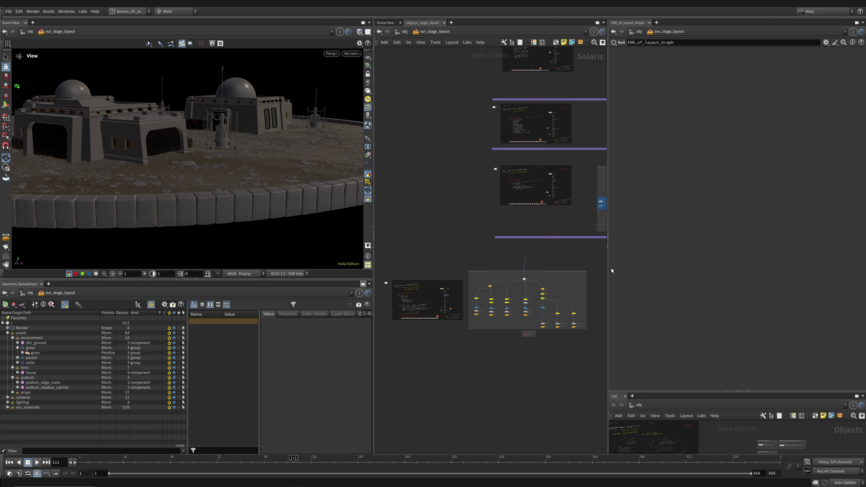
drag(263, 166, 232, 166)
scroll(493, 290, up, 4)
middle_drag(538, 370, 454, 364)
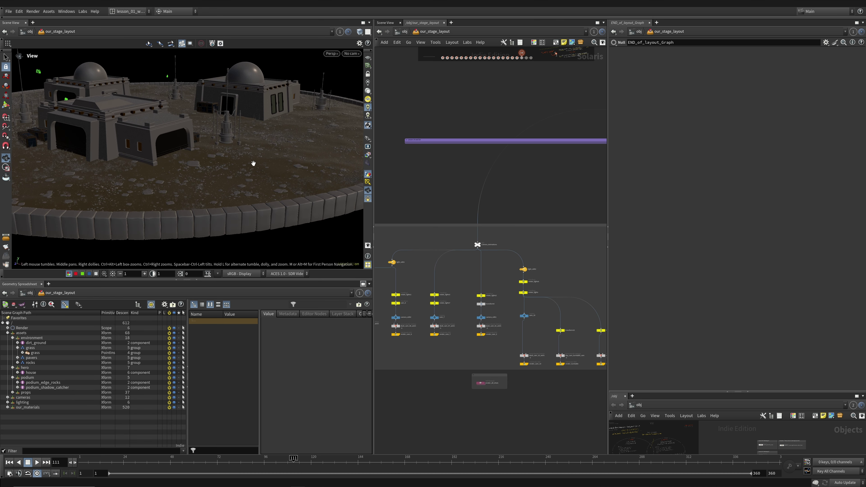
drag(253, 165, 247, 165)
middle_drag(406, 329, 487, 327)
scroll(487, 327, up, 4)
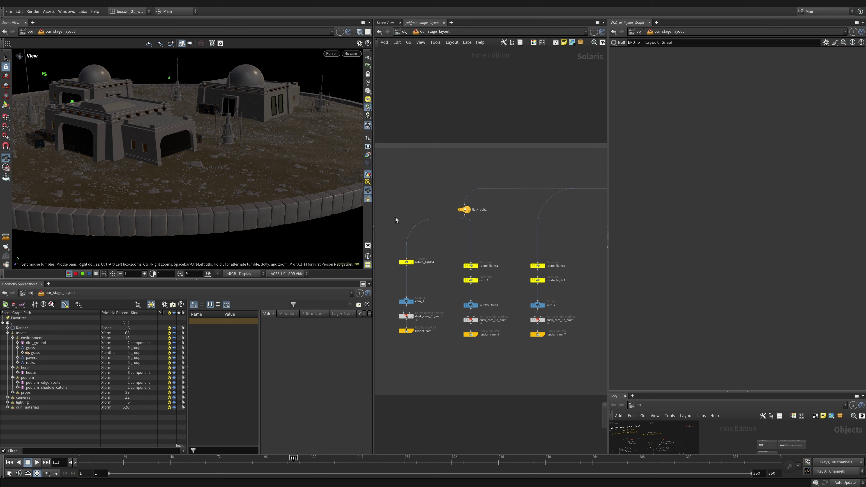
Step: Look through the /cameras/youtube_tab3 camera and preview its view with the Karma XPU renderer
click(351, 54)
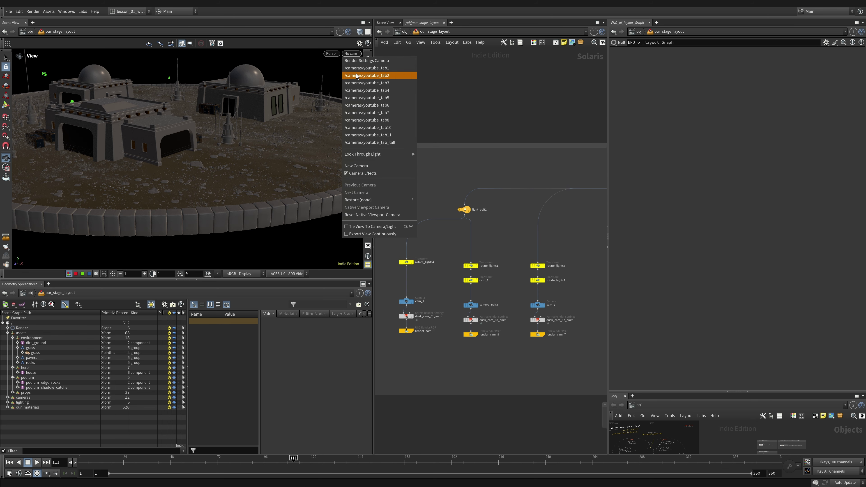
click(375, 76)
middle_drag(516, 217, 390, 316)
drag(339, 156, 346, 157)
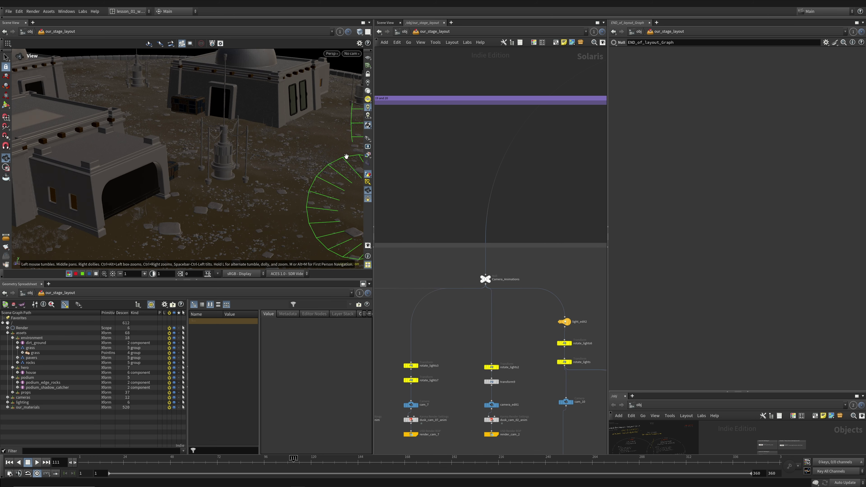
click(351, 54)
click(350, 84)
click(303, 54)
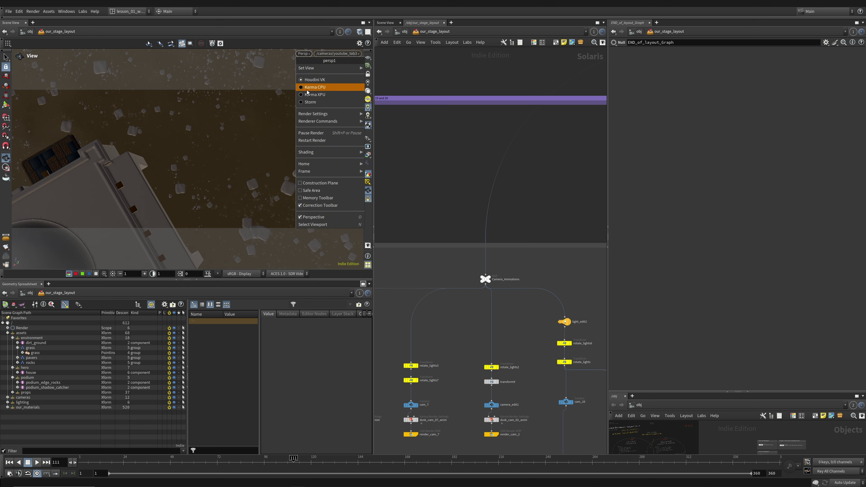
click(368, 134)
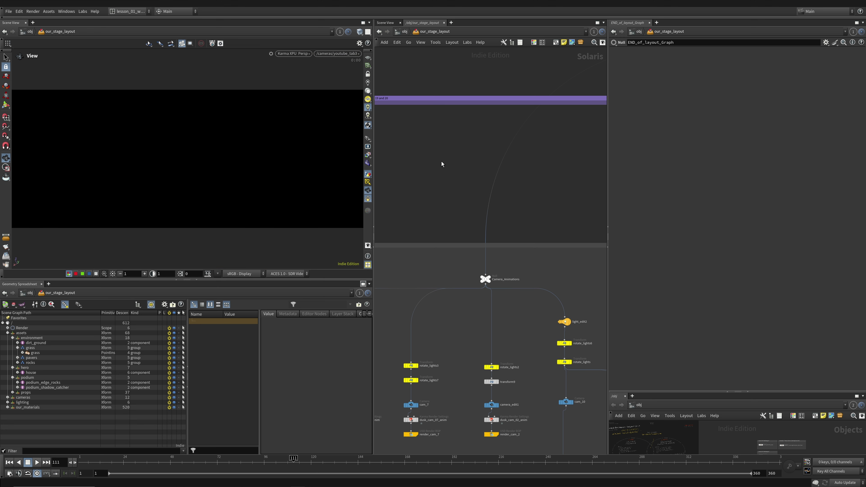
Step: Make the obj network pane taller and zoom in on the Lesson 03 project file overview notes
drag(741, 393, 737, 220)
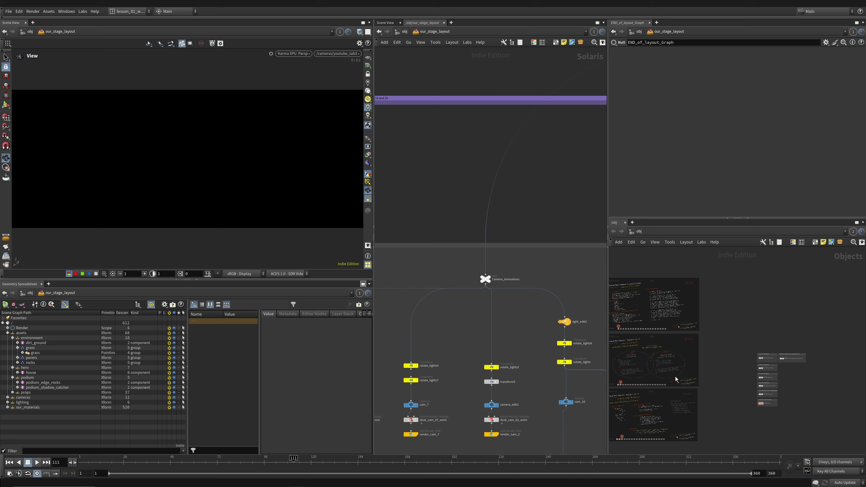
scroll(707, 366, up, 5)
scroll(708, 366, up, 1)
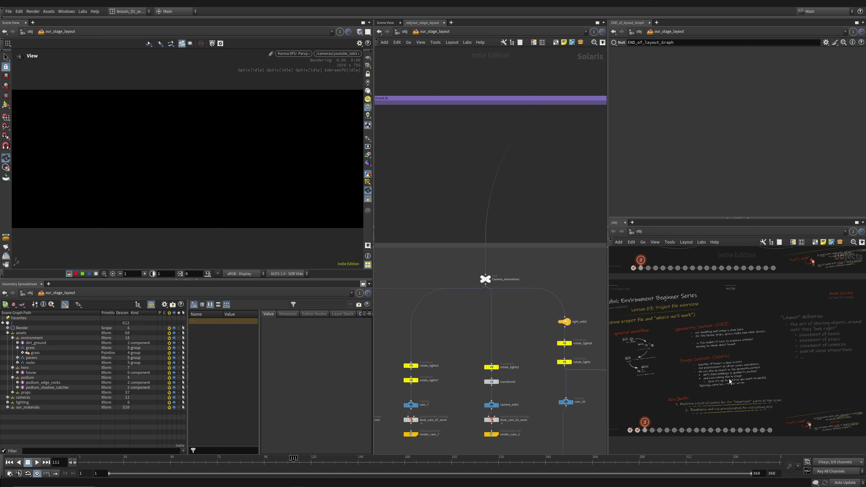
scroll(723, 363, up, 2)
middle_drag(726, 366, 754, 348)
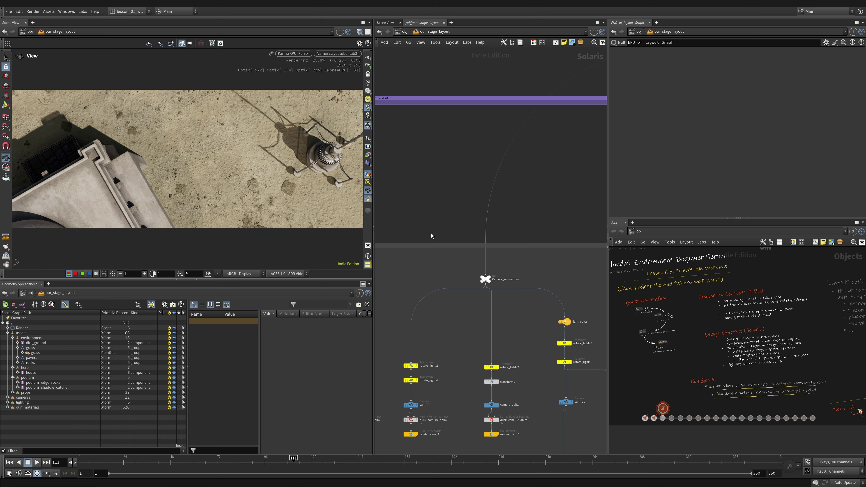
Step: Set the viewport renderer back to Houdini VK and save the project file
scroll(425, 231, down, 5)
middle_drag(460, 201, 427, 270)
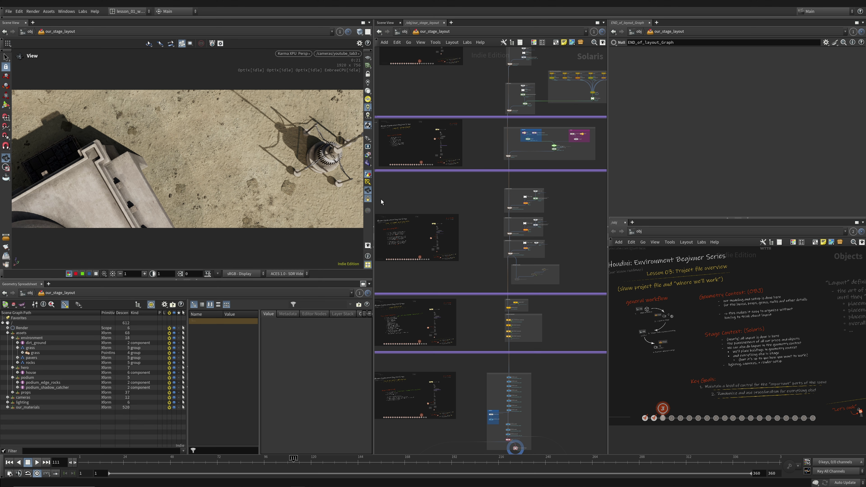
click(292, 53)
click(290, 80)
scroll(499, 298, down, 3)
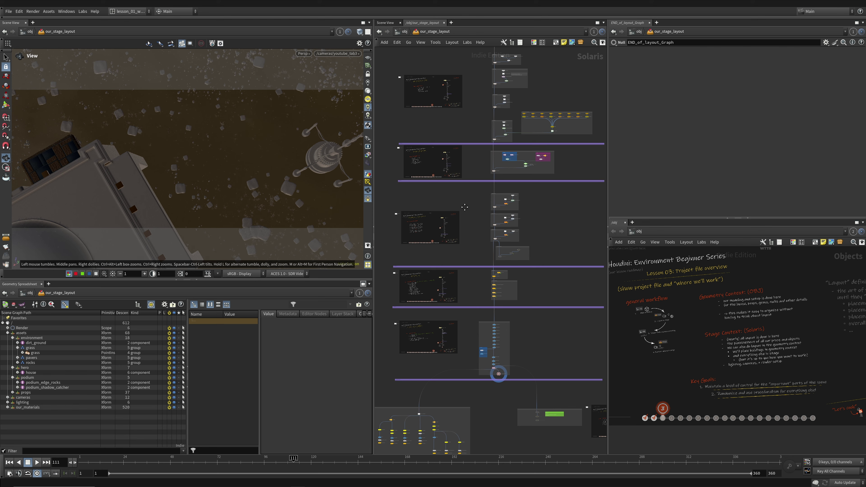
middle_drag(499, 298, 518, 359)
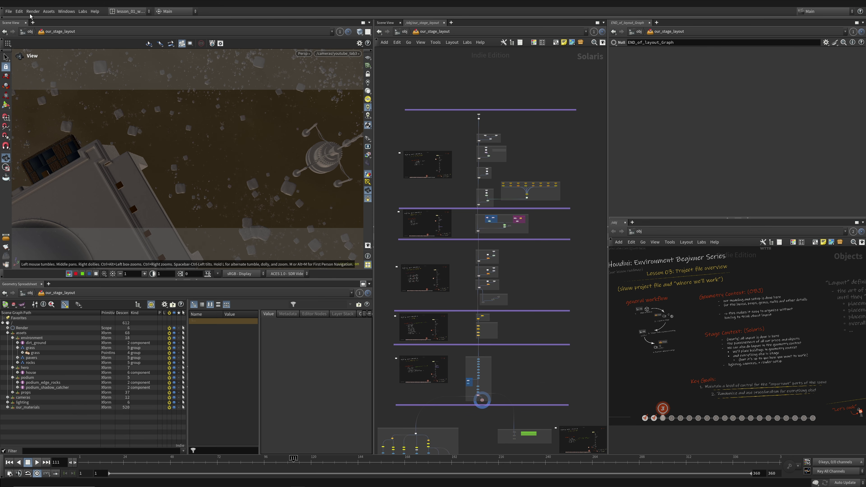
click(6, 13)
click(16, 61)
Step: Widen the obj network pane so the Lesson 03 notes fit, including the Layout definition
scroll(721, 333, down, 1)
middle_drag(721, 334, 720, 359)
scroll(723, 359, down, 3)
scroll(719, 359, up, 4)
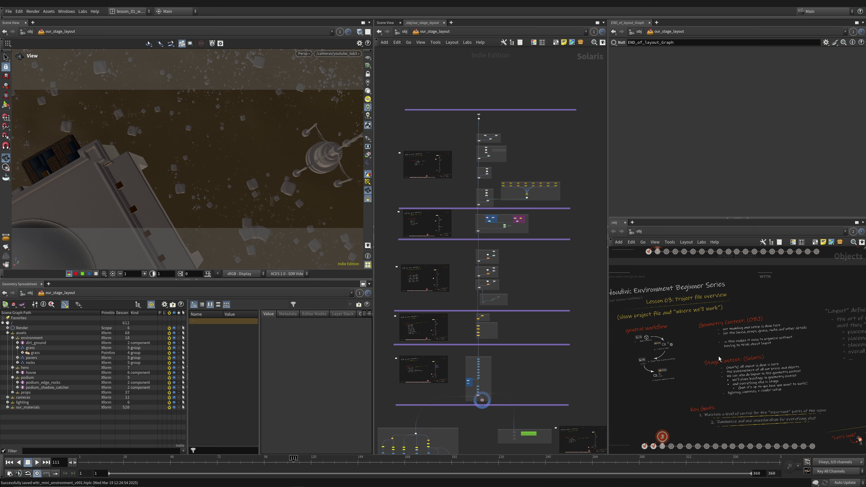
scroll(719, 357, down, 1)
middle_drag(718, 358, 661, 349)
scroll(795, 322, up, 2)
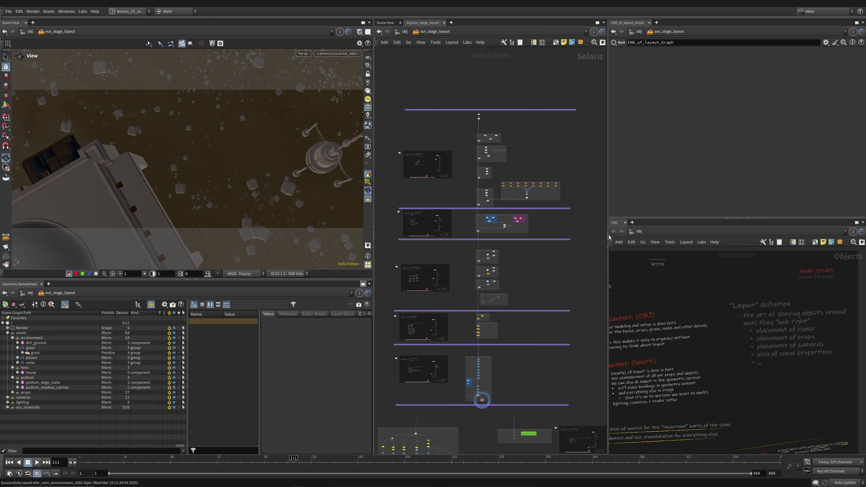
drag(607, 239, 452, 239)
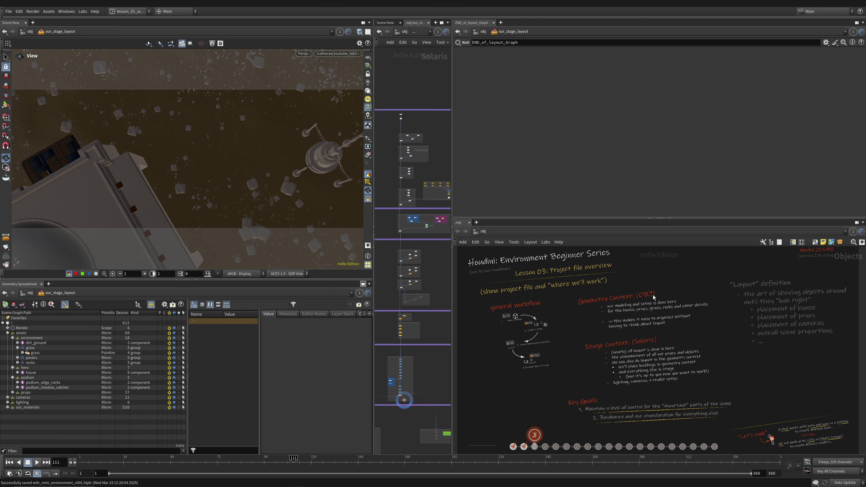